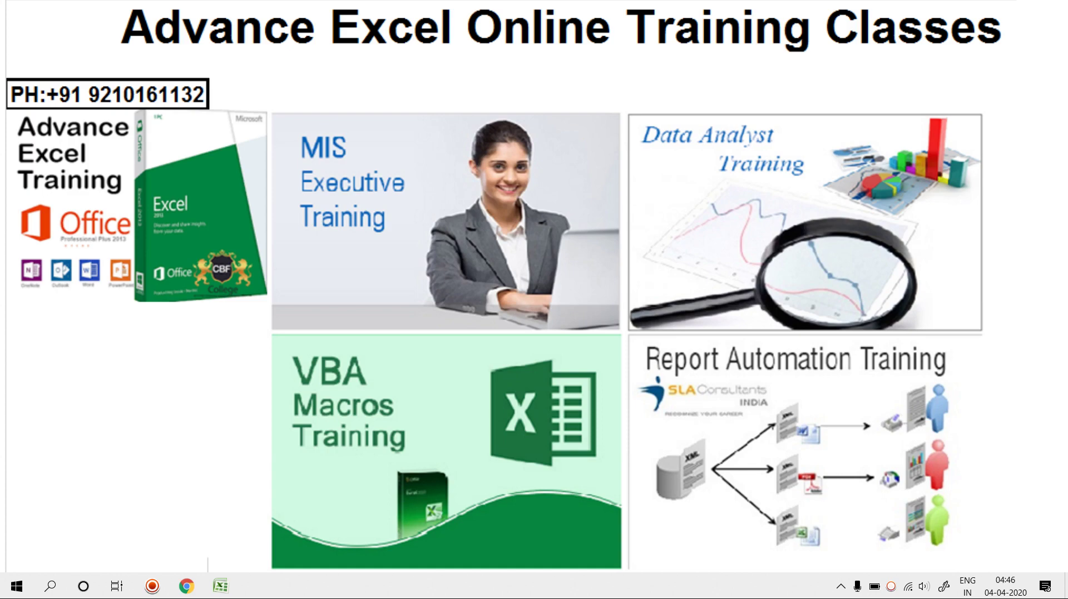
# Step: Switch from the training slide to the 'Name Mangar-' Excel workbook
pyautogui.hotkey('alt', 'Tab')
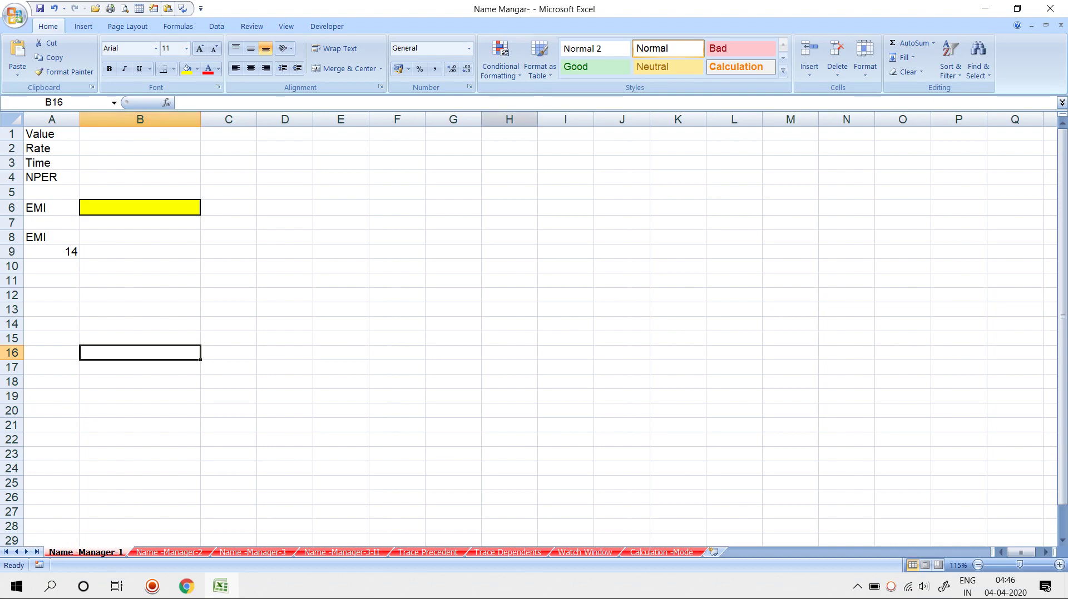
# Step: Select column H, show the Formulas ribbon, and go to the yellow EMI cell B6
pyautogui.click(509, 119)
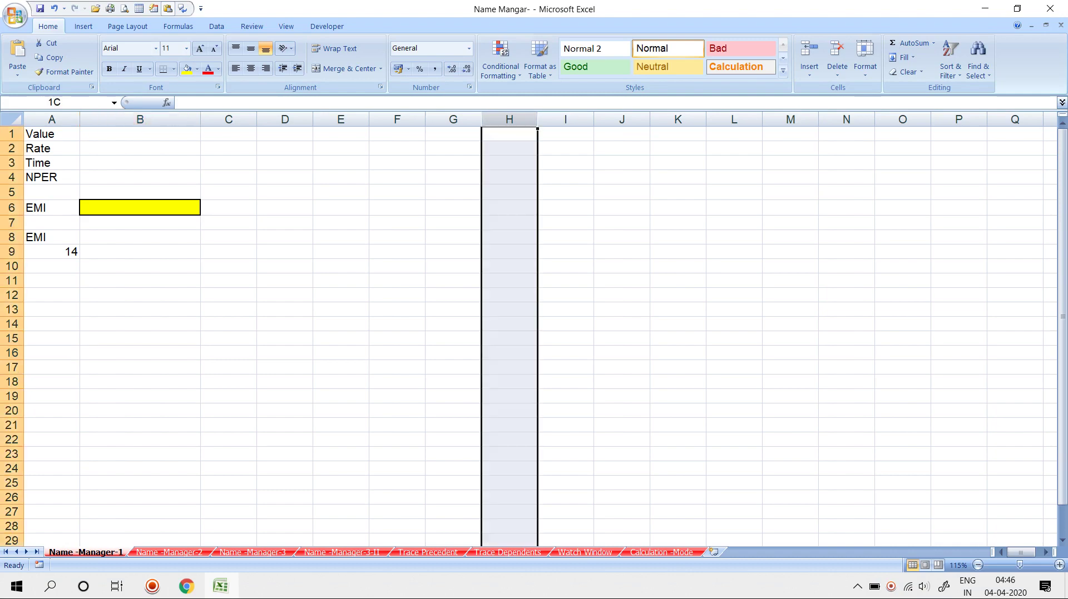
pyautogui.click(178, 26)
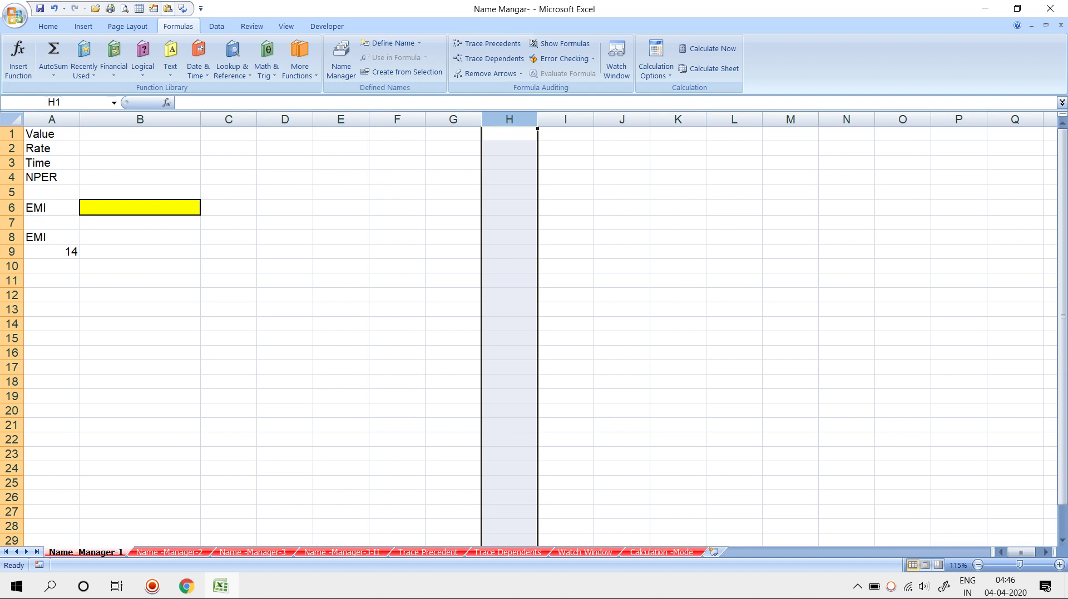
pyautogui.click(140, 207)
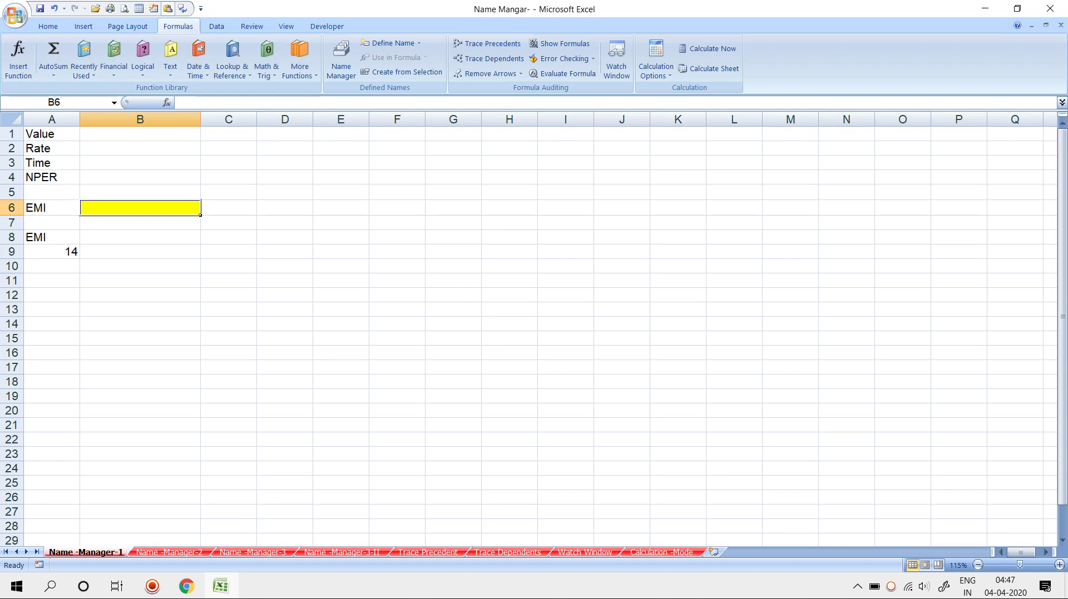
# Step: Enter 50000, 12.50%, 3 and 12 into cells B1 through B4
pyautogui.click(140, 134)
pyautogui.write('50000')
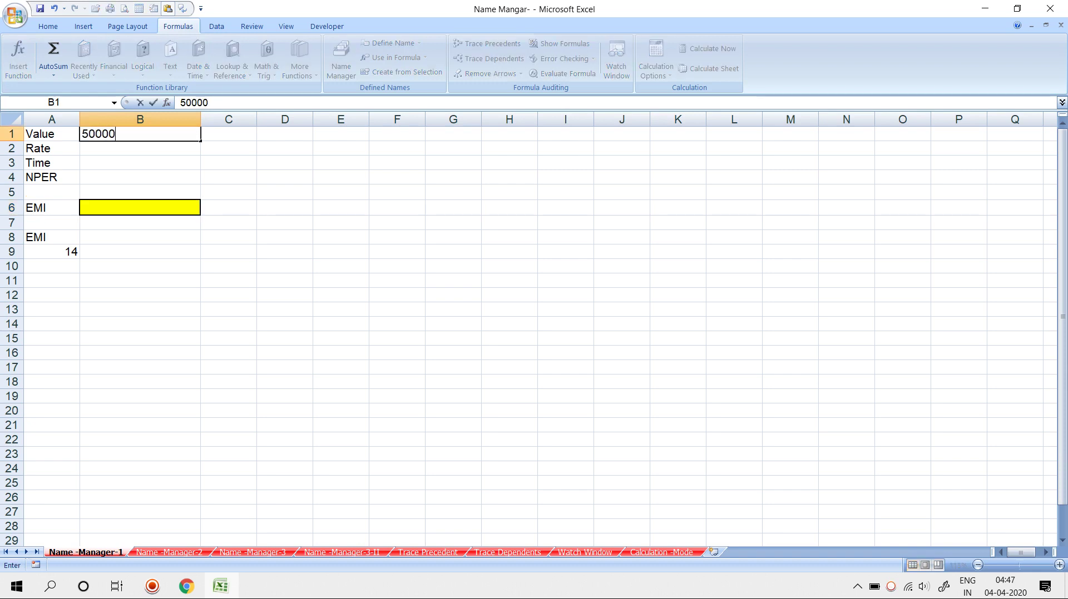
pyautogui.press('Return')
pyautogui.write('12')
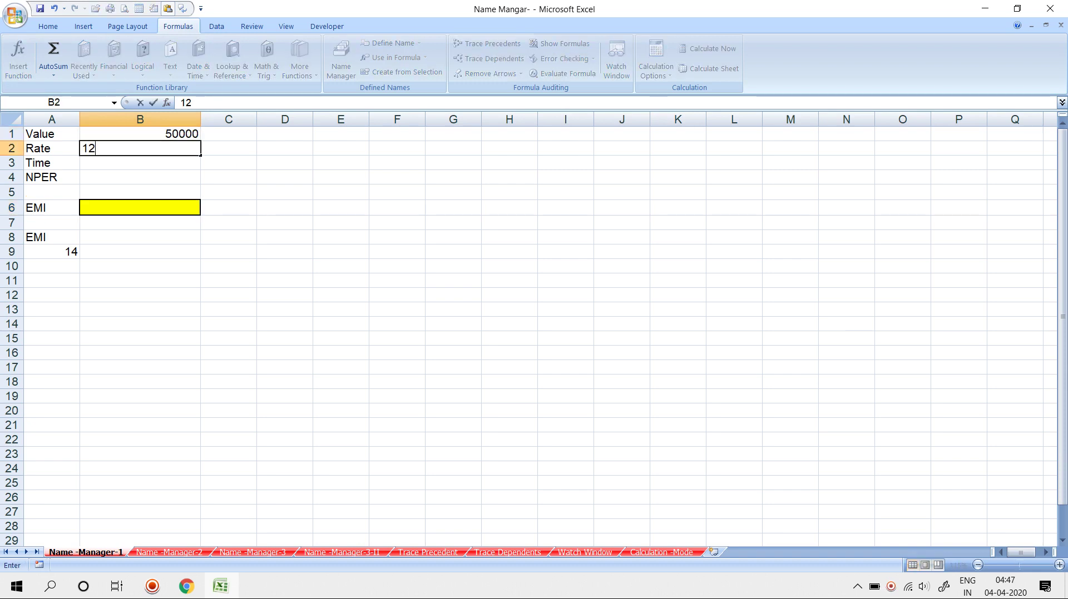
pyautogui.write('.50%')
pyautogui.press('Return')
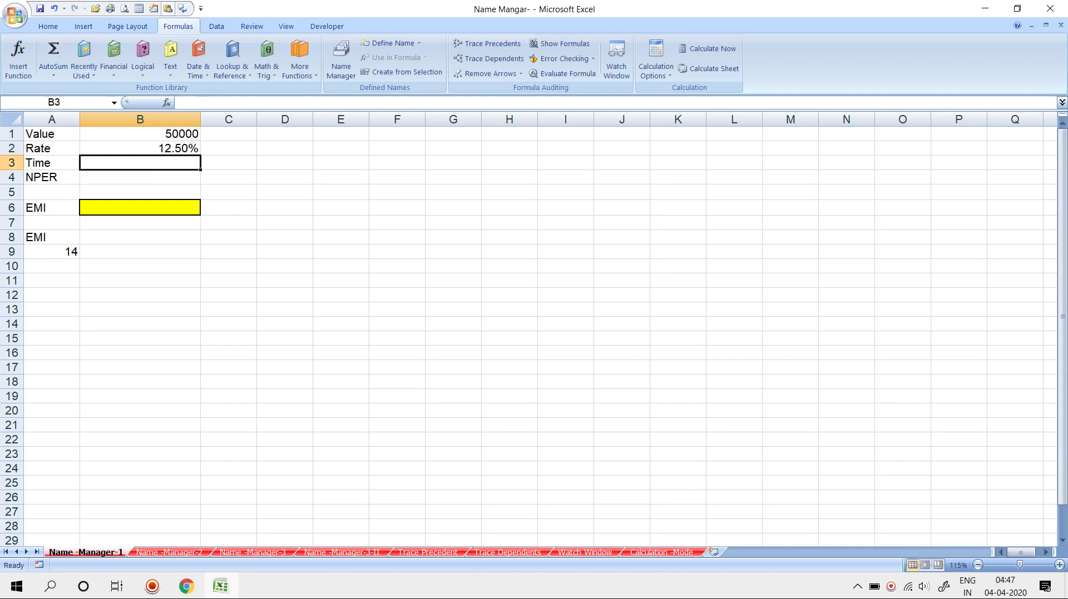
pyautogui.write('3')
pyautogui.press('Return')
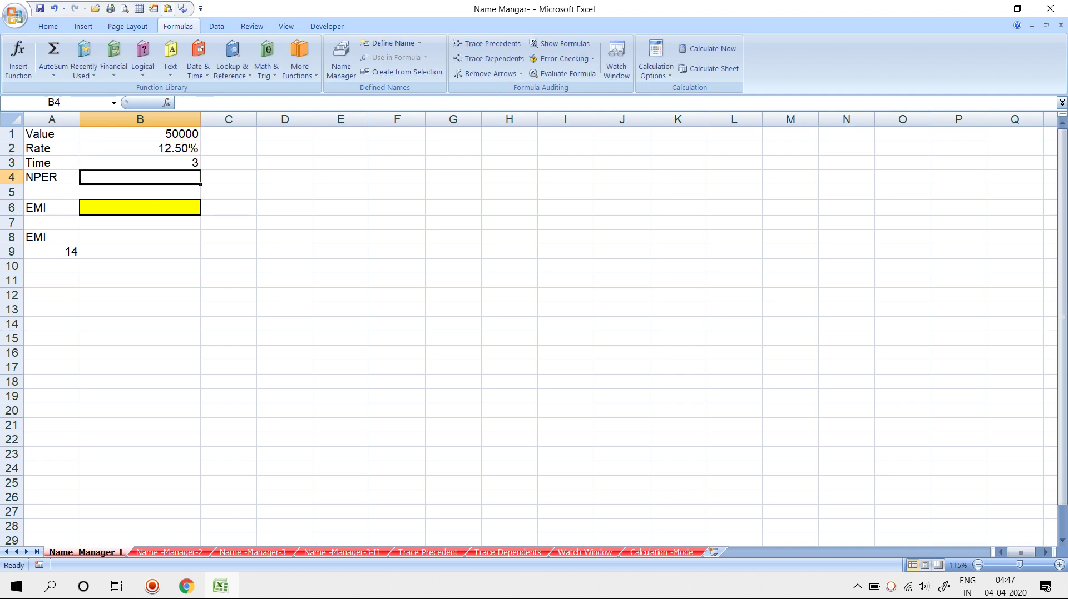
pyautogui.write('12')
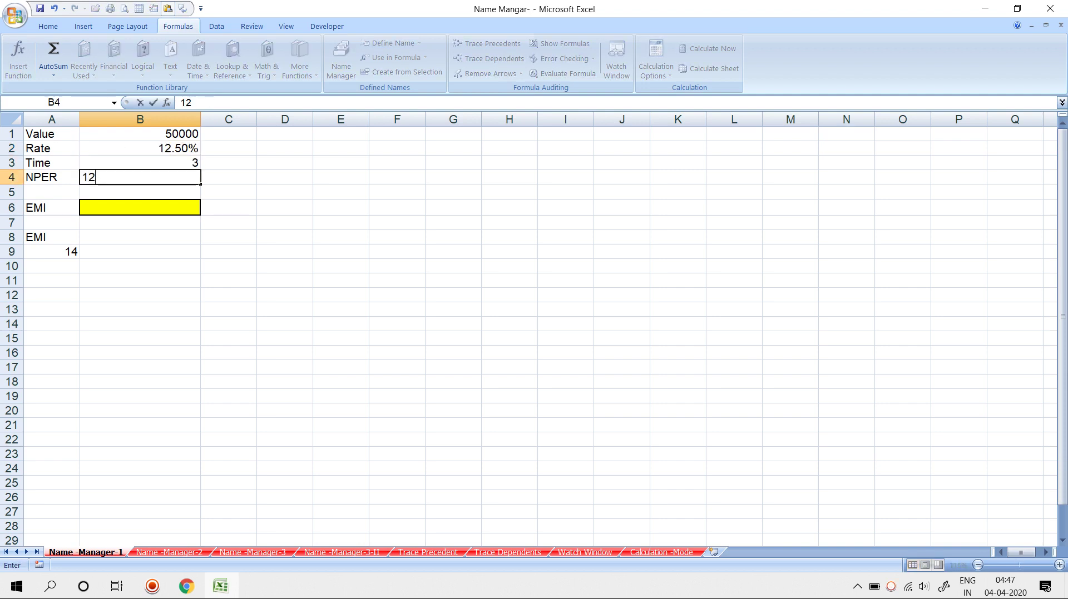
pyautogui.press('Return')
pyautogui.press('Return')
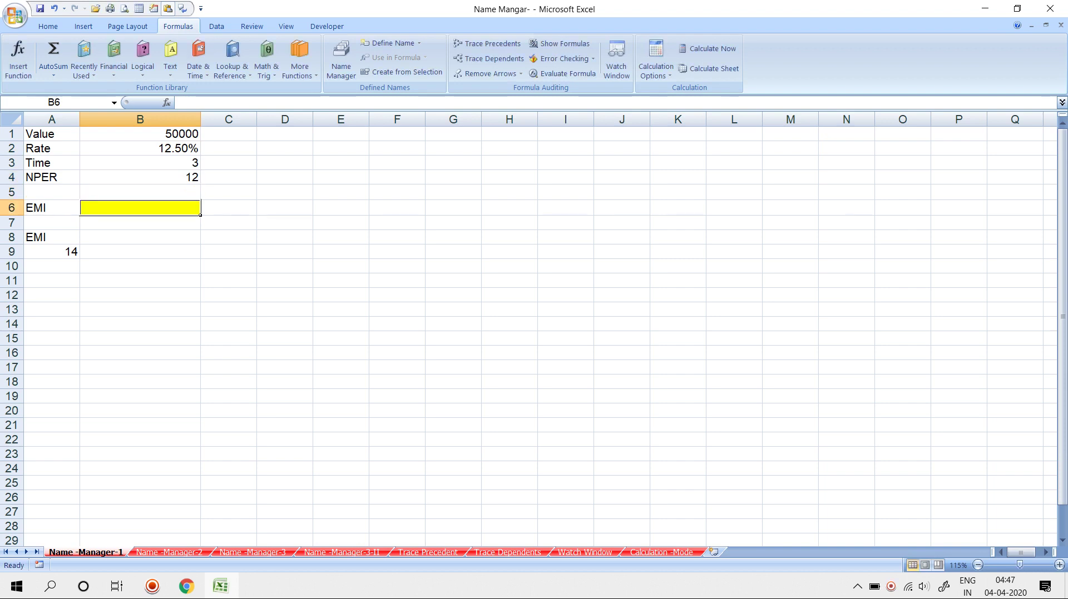
# Step: Enter =PMT(B2/12,B3*12,B1) in B6, returning an EMI of ₹ -1,672.68
pyautogui.write('=')
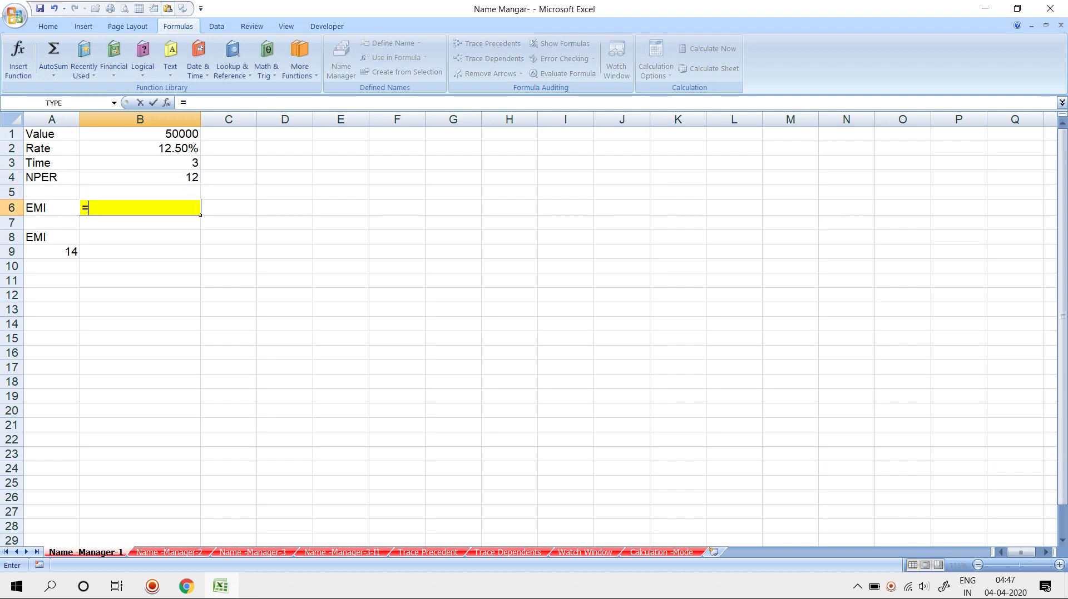
pyautogui.write('p')
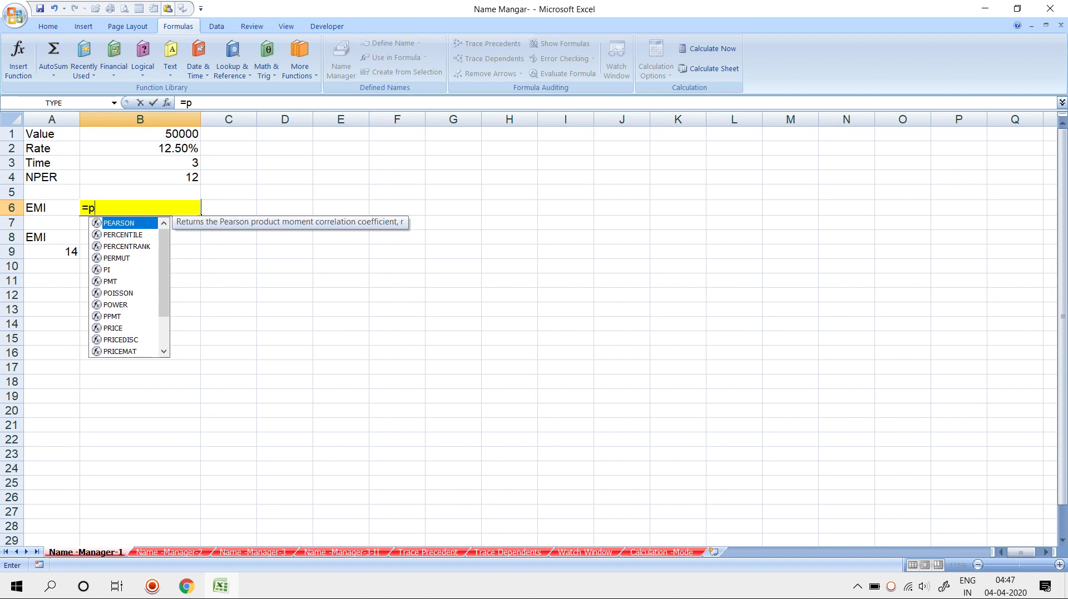
pyautogui.write('m')
pyautogui.press('Tab')
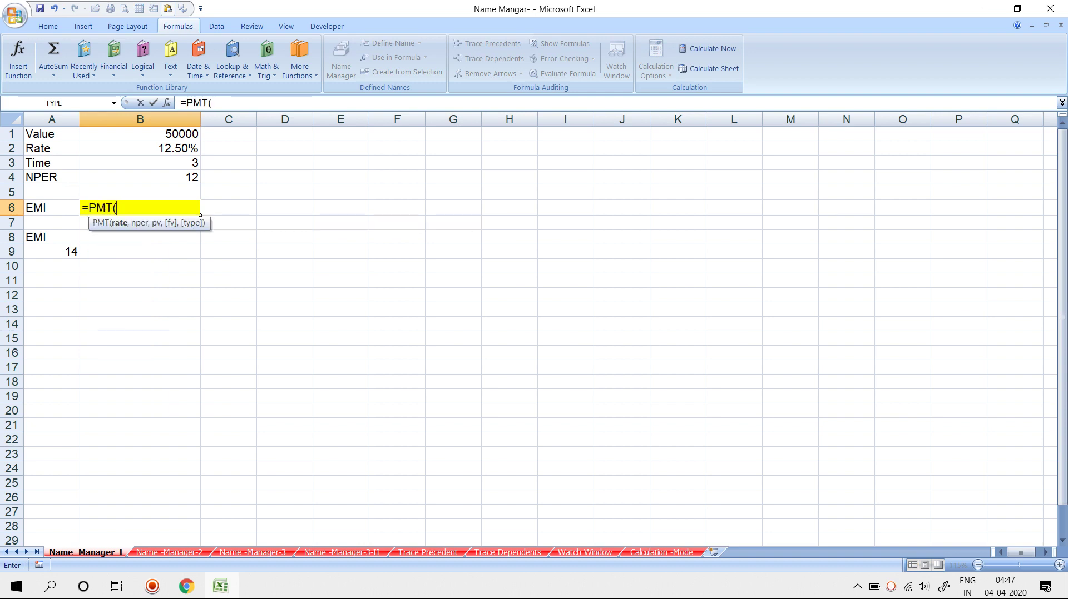
pyautogui.click(139, 148)
pyautogui.write('/12')
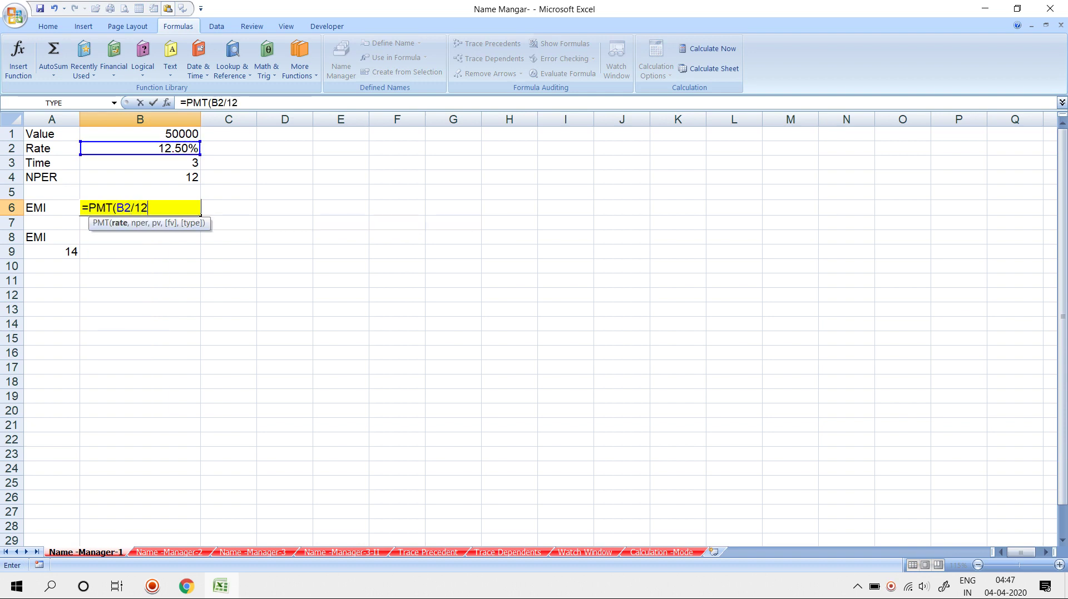
pyautogui.write(',')
pyautogui.press('Up')
pyautogui.press('Up')
pyautogui.press('Up')
pyautogui.write('*')
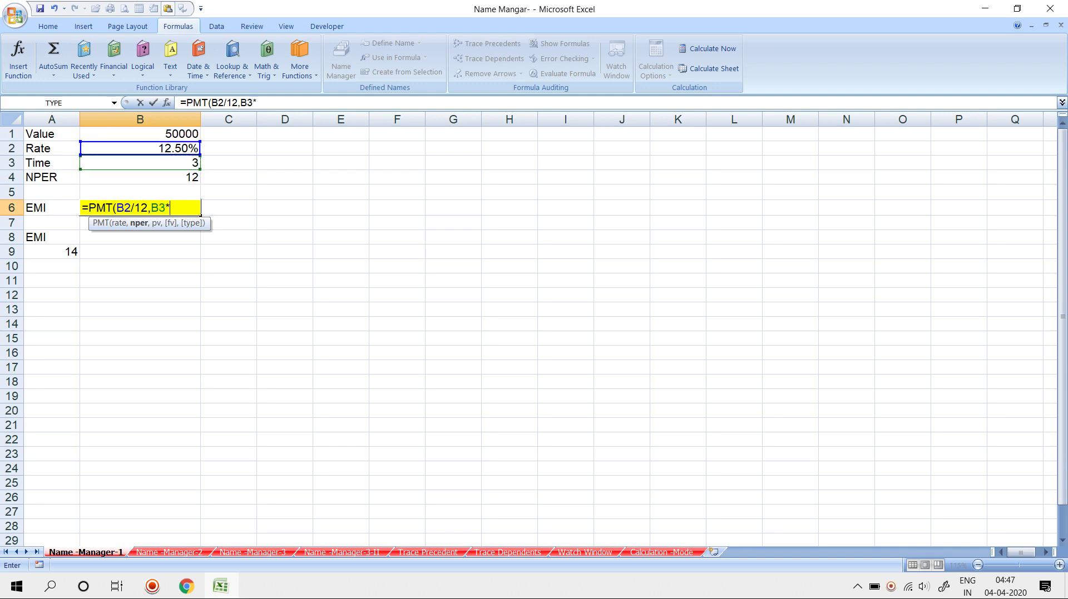
pyautogui.write('12,')
pyautogui.press('Up')
pyautogui.press('Up')
pyautogui.press('Up')
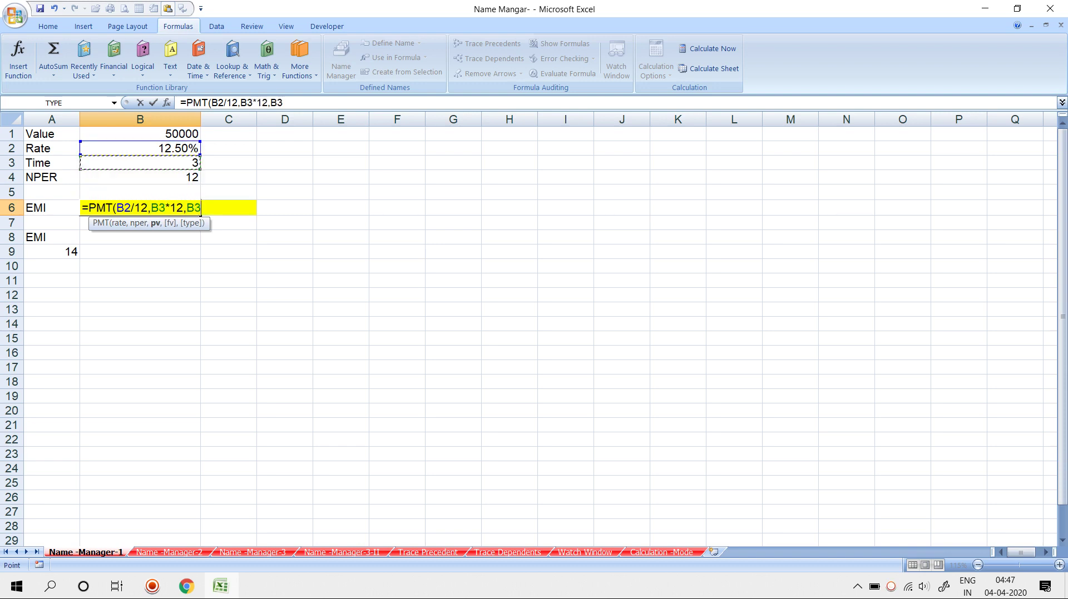
pyautogui.press('Up')
pyautogui.press('Up')
pyautogui.press('Return')
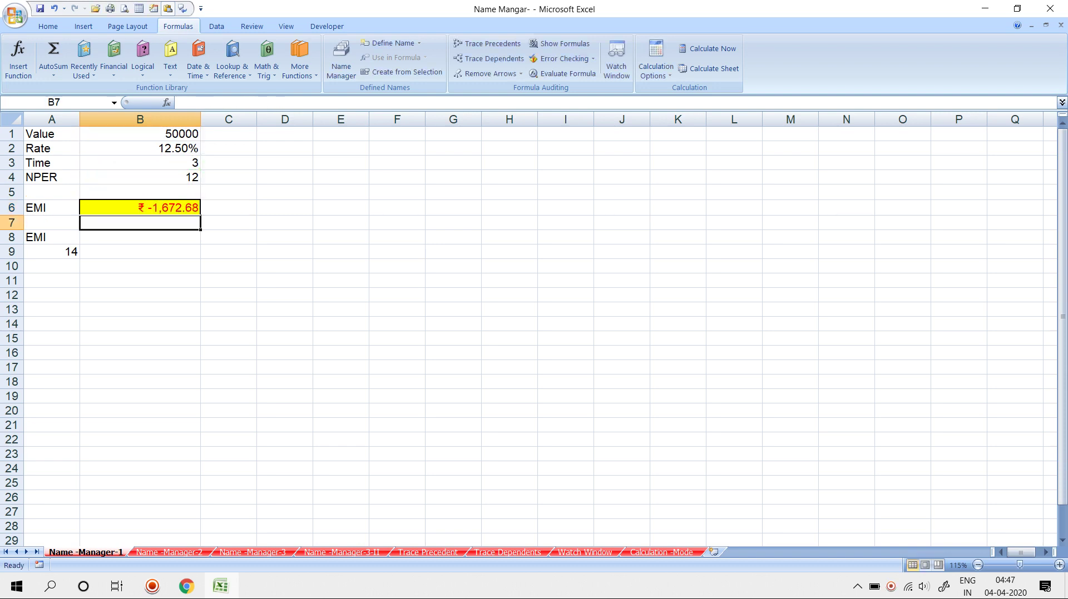
pyautogui.click(140, 237)
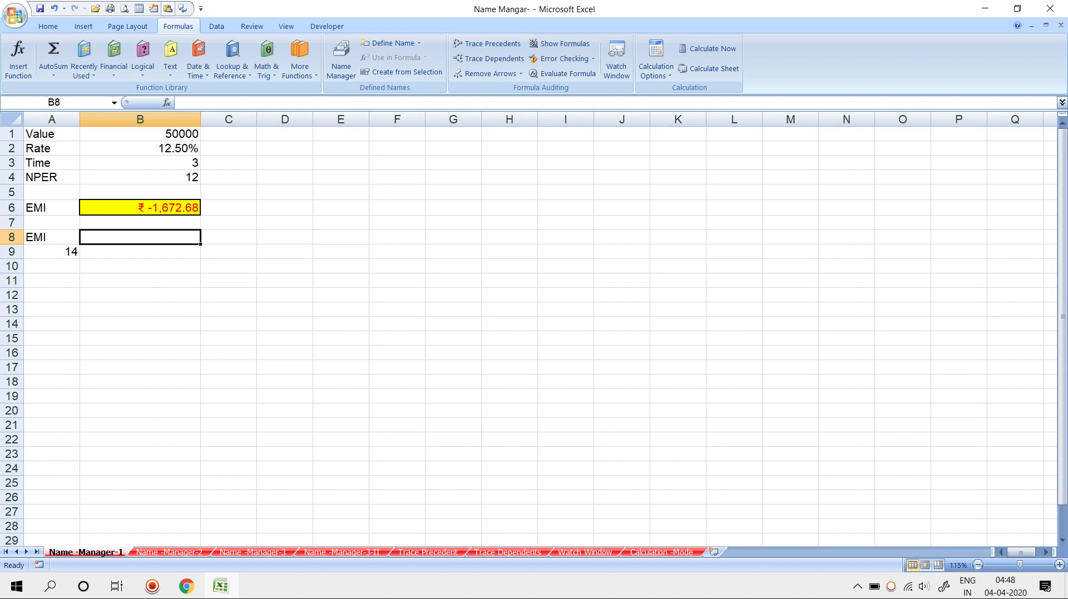
# Step: Make B6's PMT references absolute: $B$2, $B$3 and $B$1
pyautogui.click(139, 207)
pyautogui.press('F2')
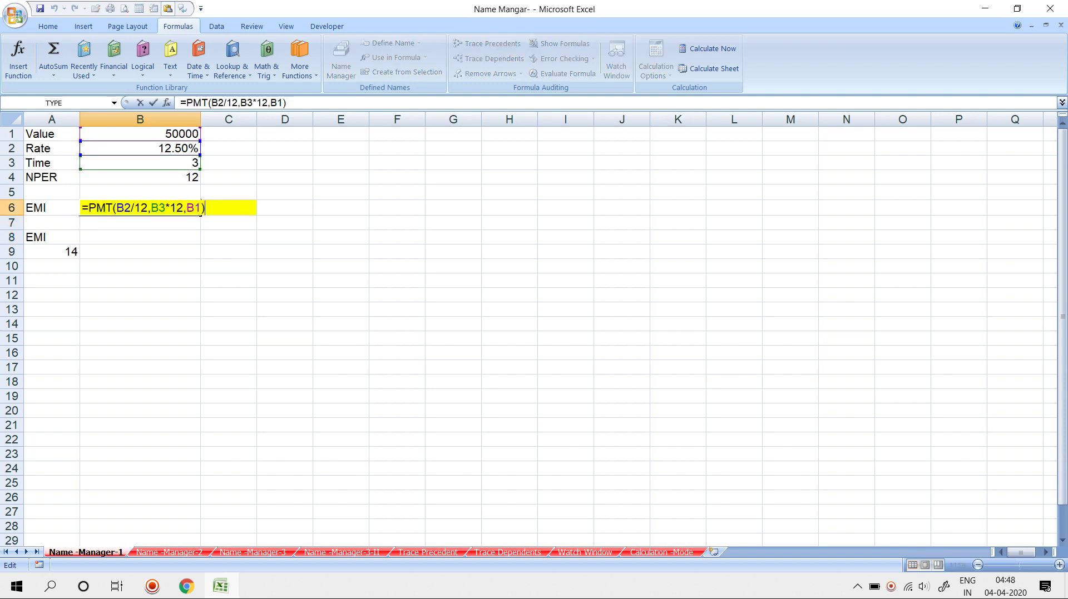
pyautogui.click(130, 208)
pyautogui.press('F4')
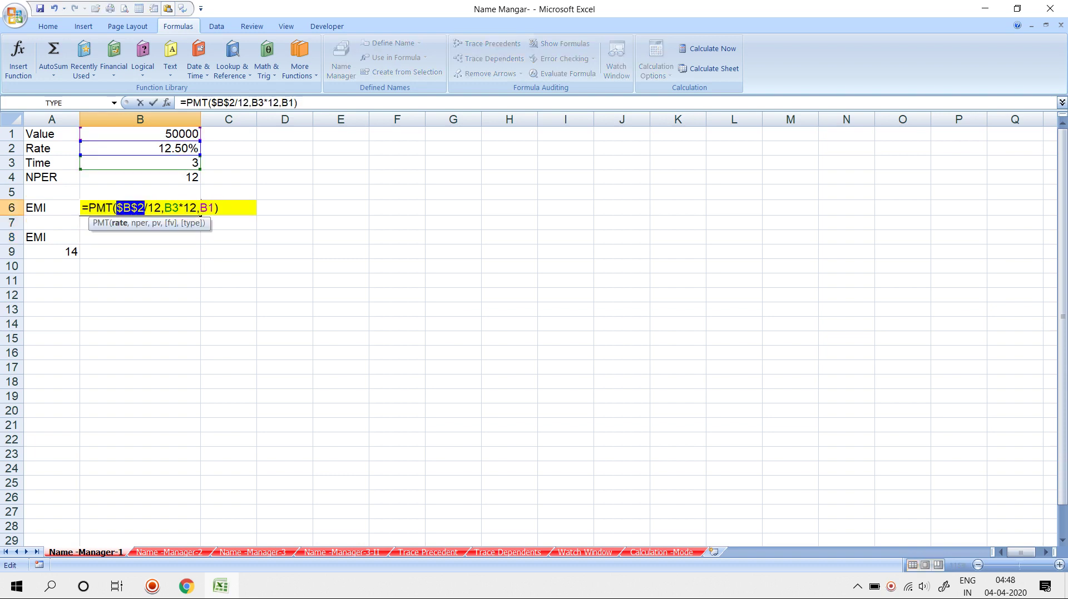
pyautogui.click(171, 208)
pyautogui.press('F4')
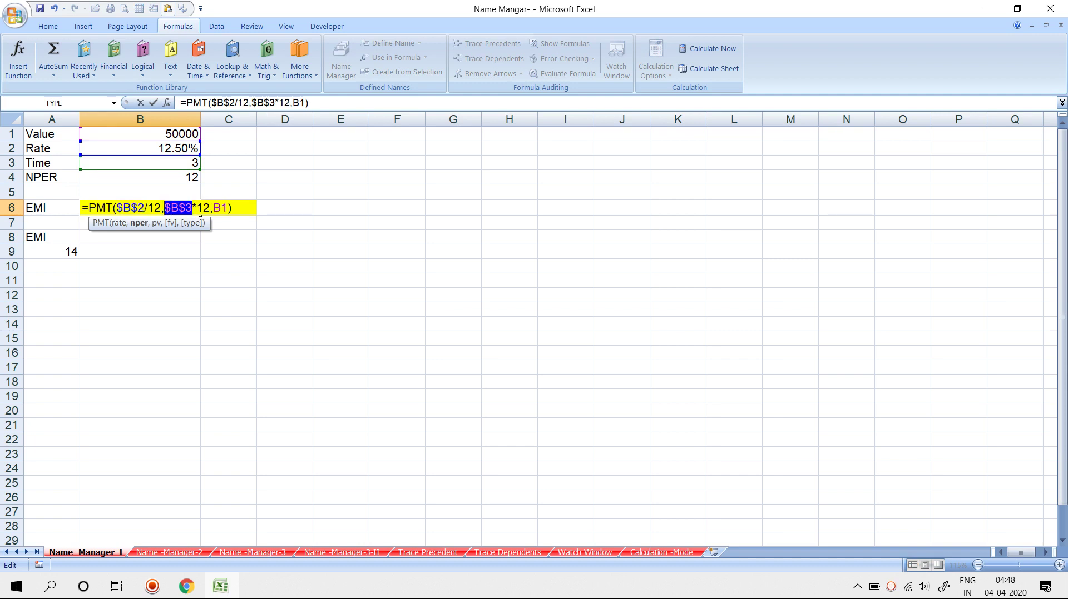
pyautogui.click(220, 208)
pyautogui.press('F4')
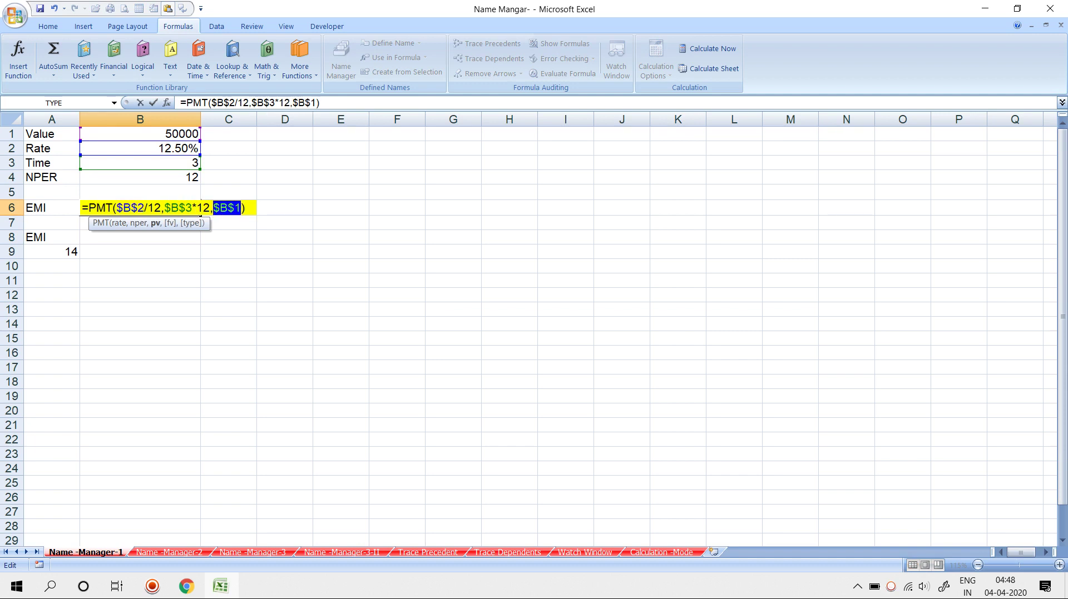
pyautogui.press('Return')
# Step: Copy the PMT formula text from the formula bar and select cell B9
pyautogui.press('Up')
pyautogui.click(320, 102)
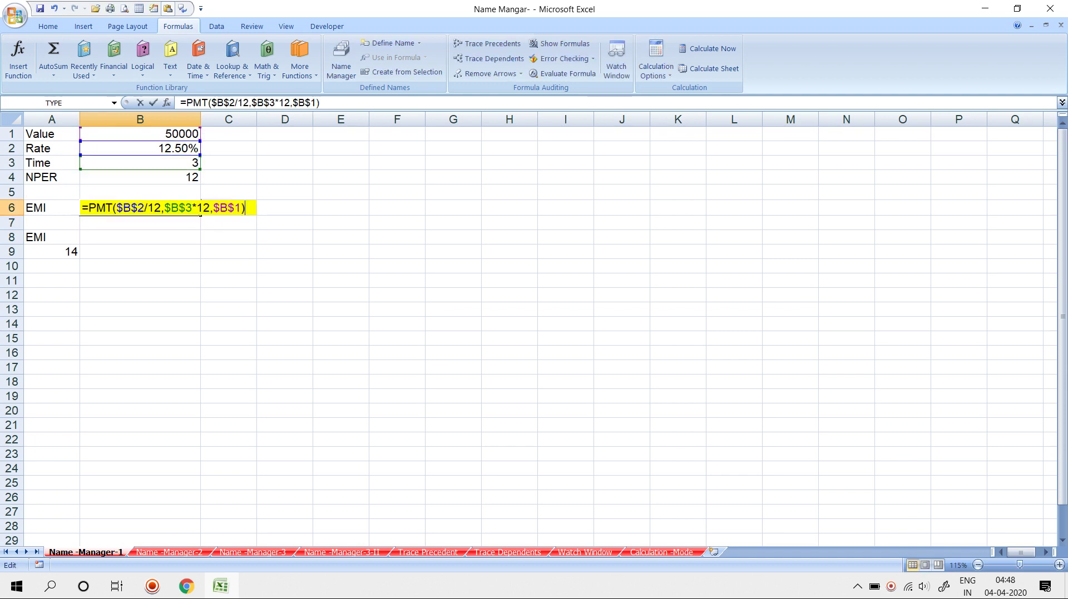
pyautogui.moveTo(321, 103); pyautogui.dragTo(180, 102)
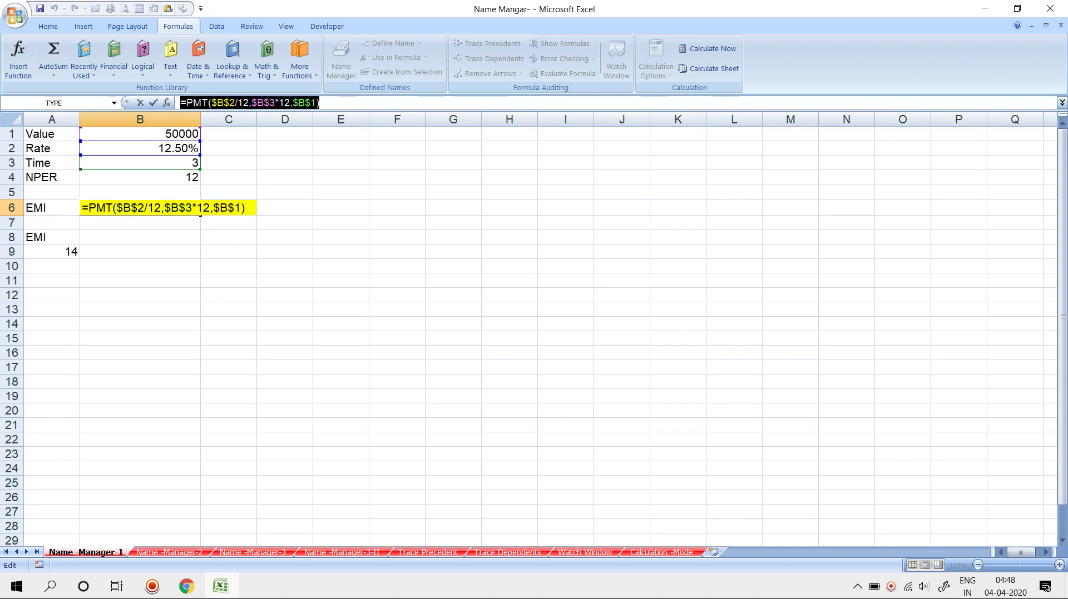
pyautogui.rightClick(229, 106)
pyautogui.click(259, 130)
pyautogui.press('Escape')
pyautogui.click(140, 237)
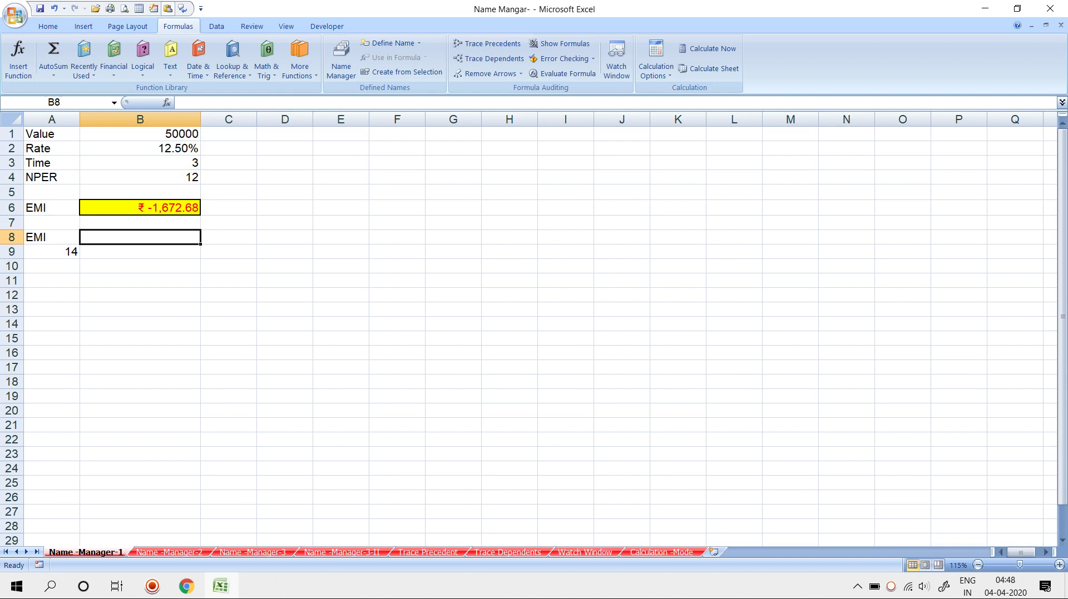
pyautogui.click(139, 251)
# Step: Define workbook name PMT_NEW referring to =PMT($B$2/12,$B$3*12,$B$1) via Name Manager
pyautogui.click(341, 59)
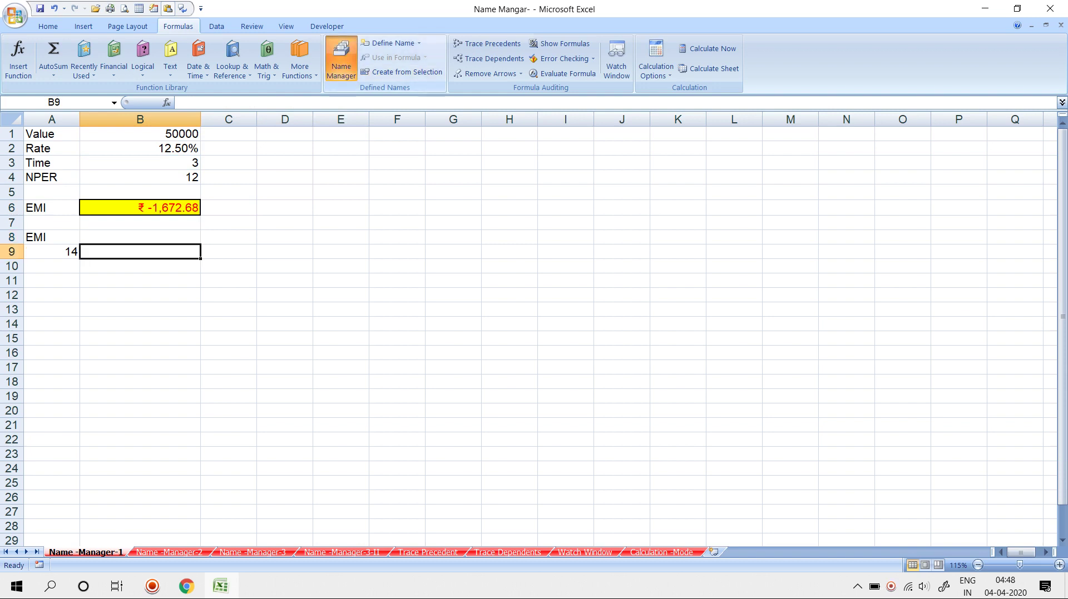
pyautogui.click(451, 101)
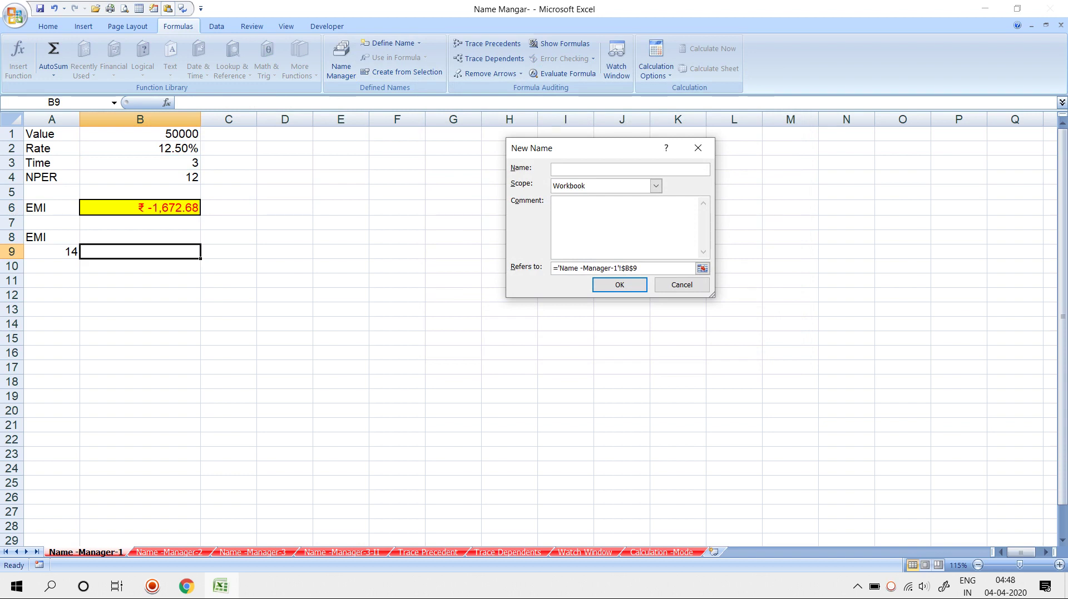
pyautogui.write('p')
pyautogui.write('PMT')
pyautogui.write('_NEW')
pyautogui.press('Tab')
pyautogui.press('Tab')
pyautogui.press('Tab')
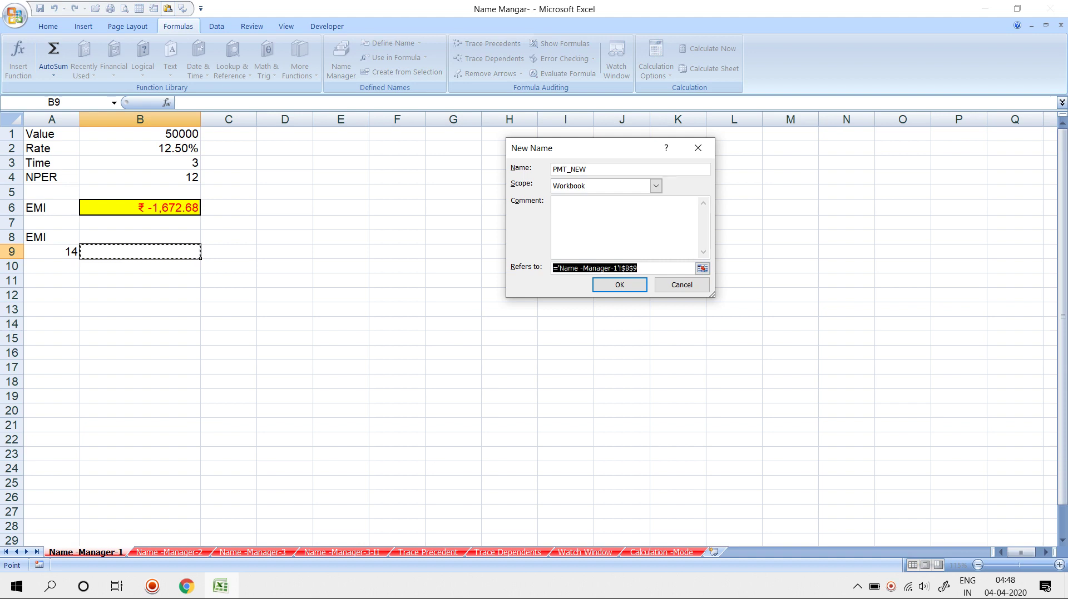
pyautogui.hotkey('ctrl', 'v')
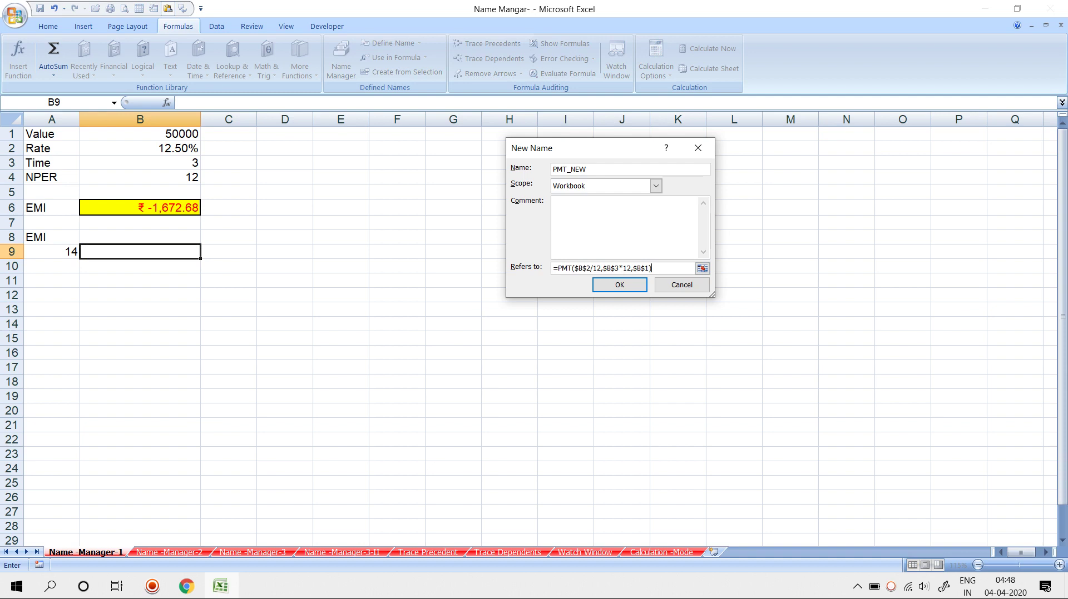
pyautogui.write('+')
pyautogui.press('Right')
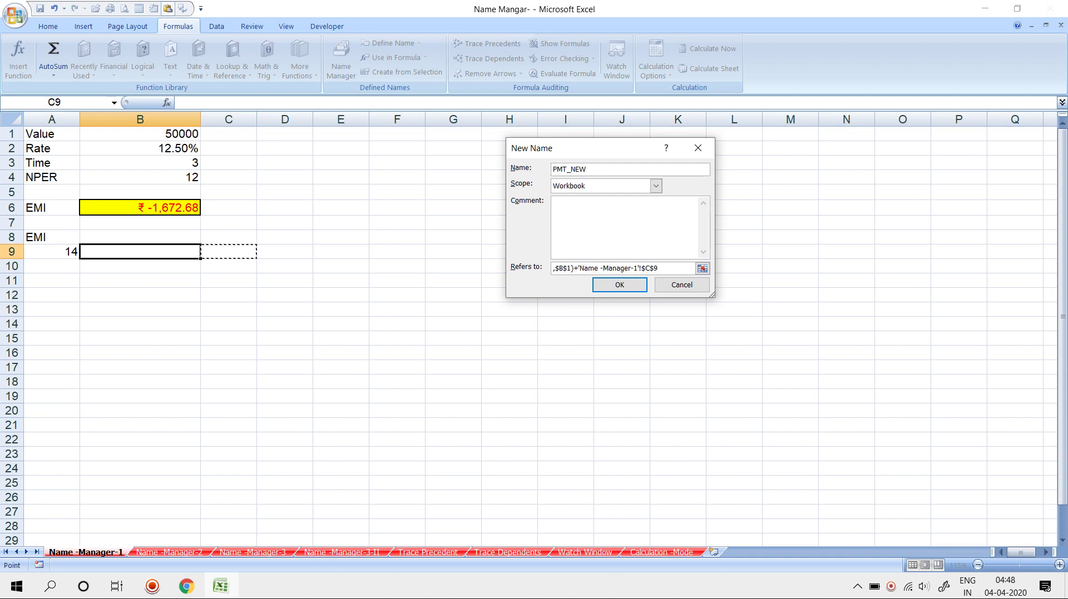
pyautogui.press('BackSpace')
pyautogui.press('BackSpace')
pyautogui.press('BackSpace')
pyautogui.press('BackSpace')
pyautogui.press('BackSpace')
pyautogui.press('BackSpace')
pyautogui.press('BackSpace')
pyautogui.press('BackSpace')
pyautogui.press('BackSpace')
pyautogui.press('BackSpace')
pyautogui.press('BackSpace')
pyautogui.press('BackSpace')
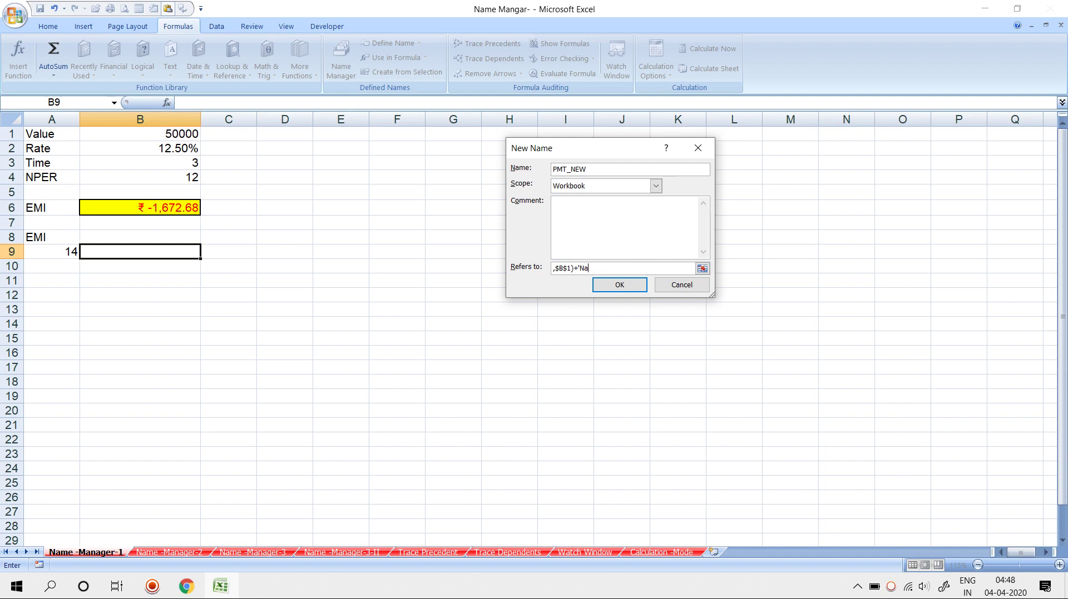
pyautogui.press('BackSpace')
pyautogui.press('BackSpace')
pyautogui.press('BackSpace')
pyautogui.press('BackSpace')
pyautogui.click(619, 285)
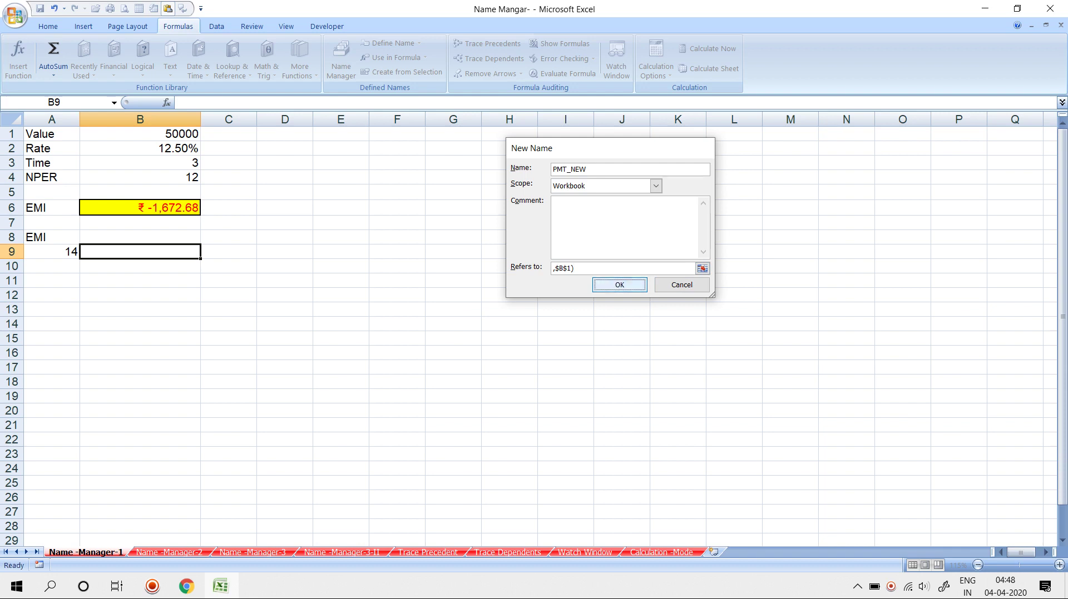
pyautogui.click(769, 355)
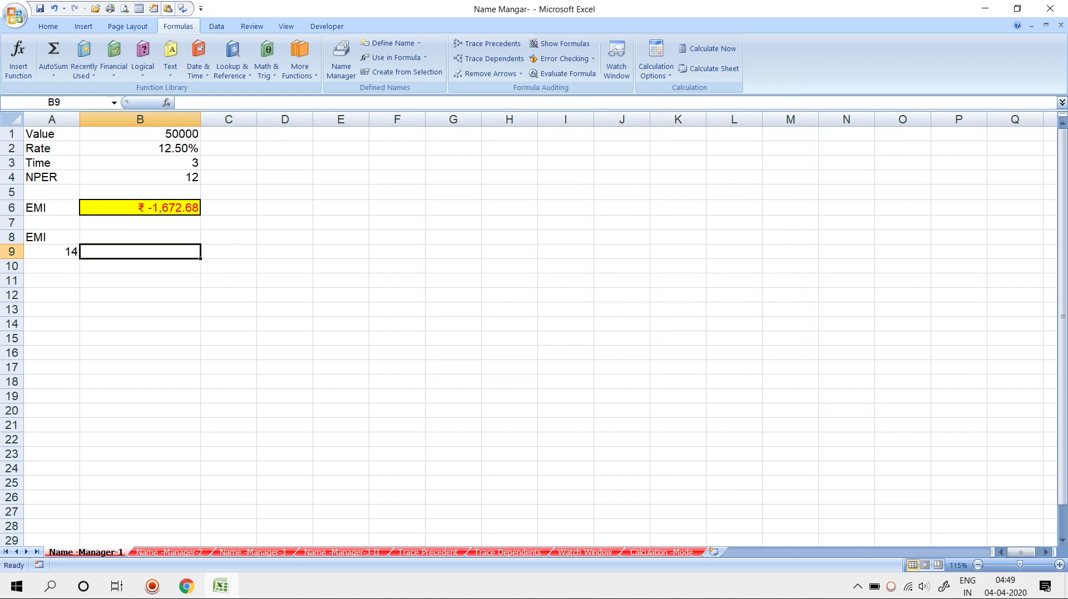
# Step: Enter =PMT_NEW*A9 in B9, giving -23417.5379
pyautogui.write('=P')
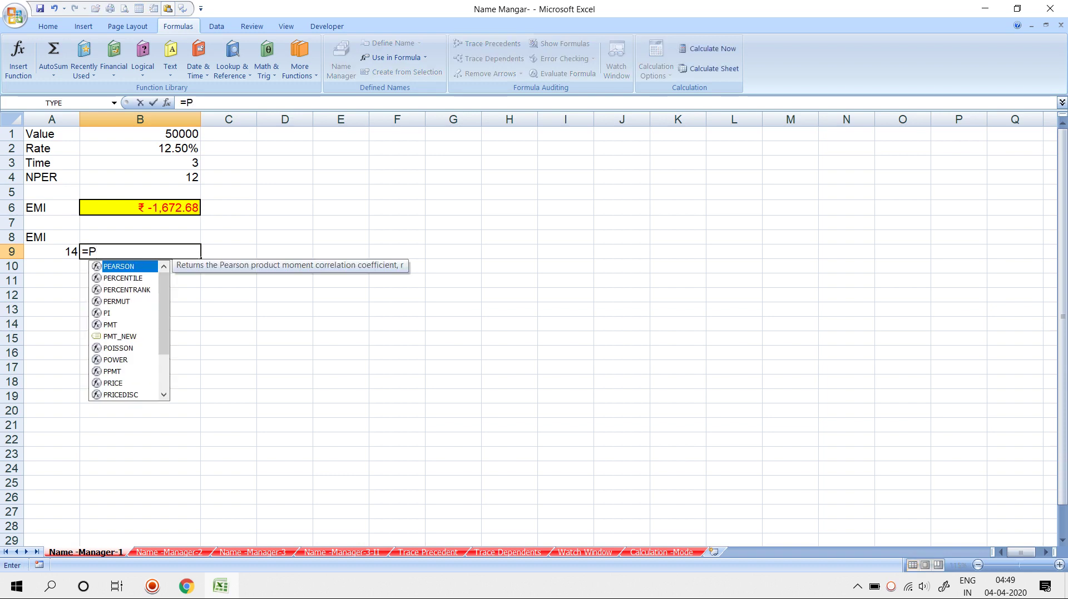
pyautogui.write('M')
pyautogui.press('Down')
pyautogui.press('Tab')
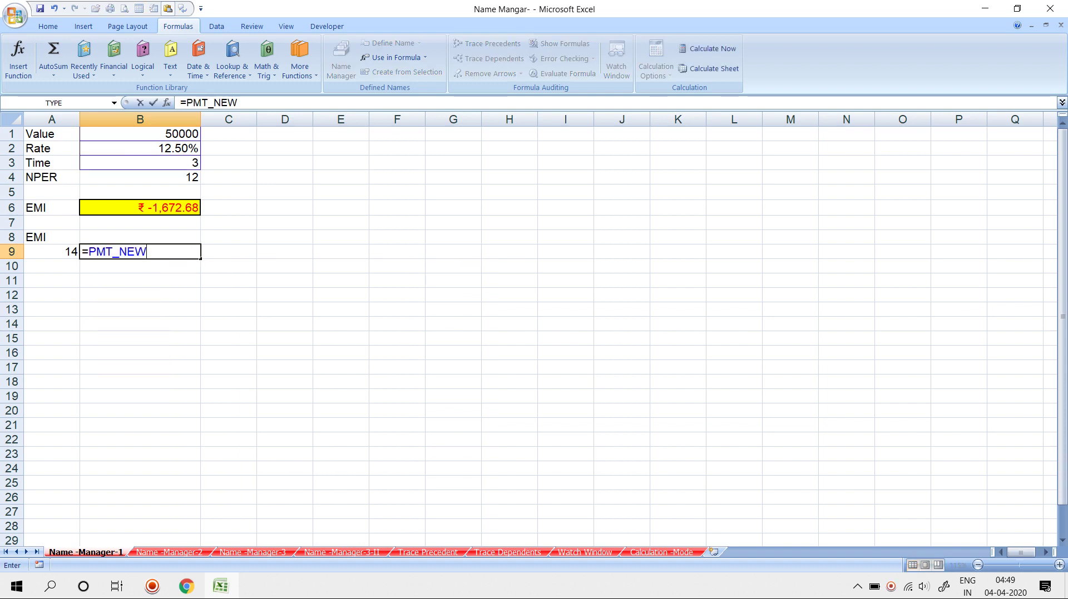
pyautogui.write('*')
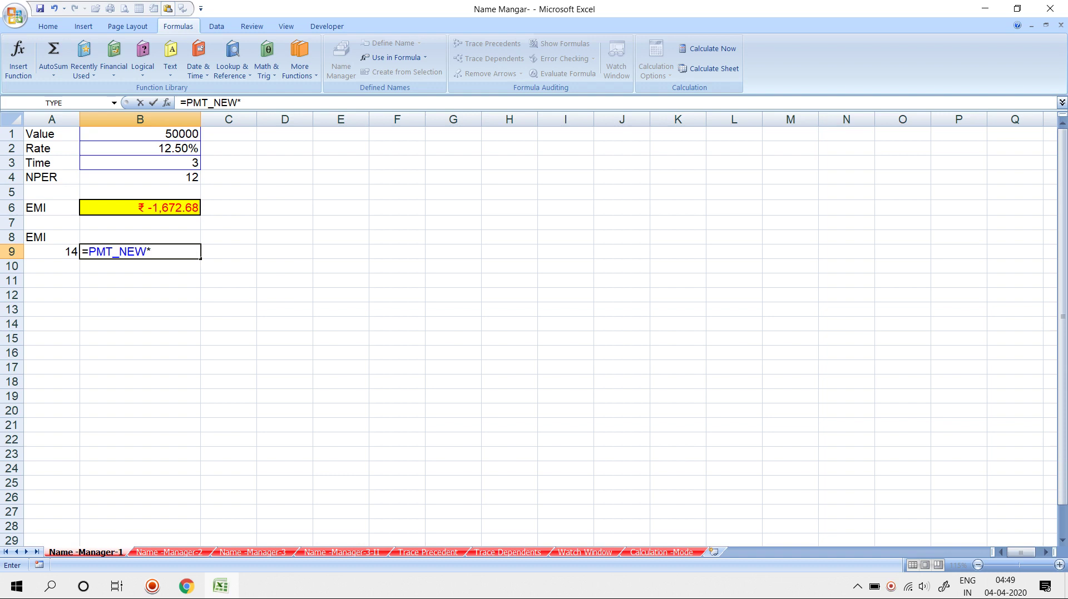
pyautogui.write('A9')
pyautogui.press('Return')
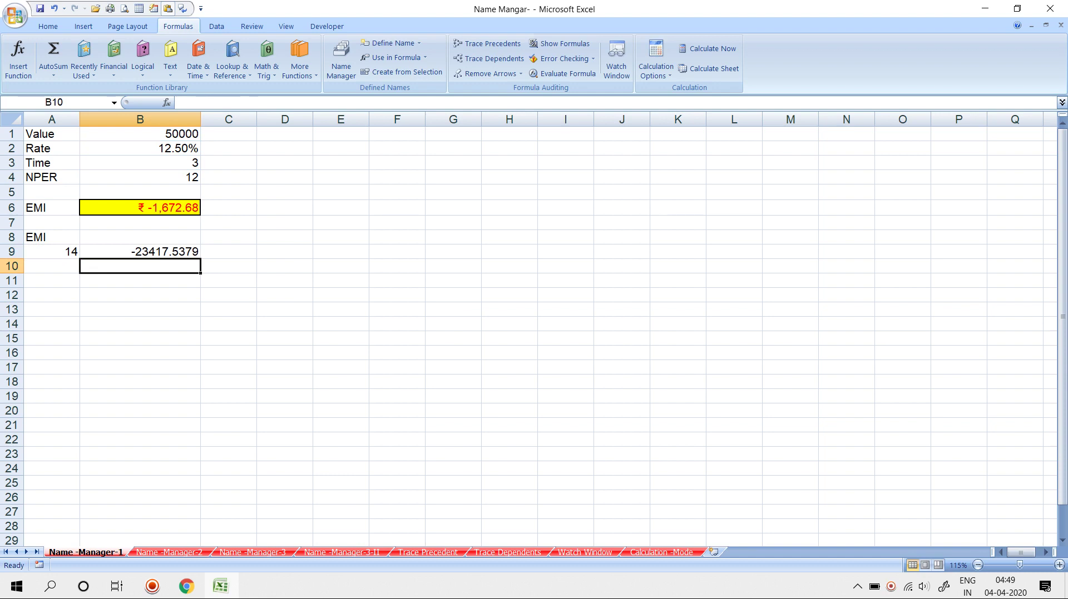
pyautogui.click(140, 251)
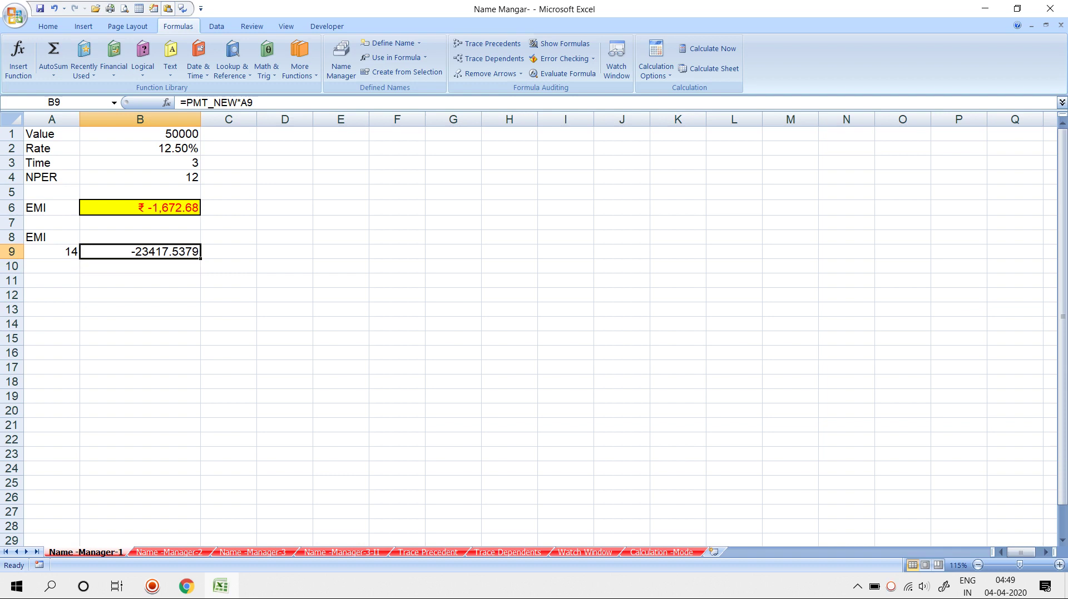
# Step: Build a trial formula =PMT_NEW*H9 in cell I9
pyautogui.press('Right')
pyautogui.press('Right')
pyautogui.press('Right')
pyautogui.press('Right')
pyautogui.press('Right')
pyautogui.press('Right')
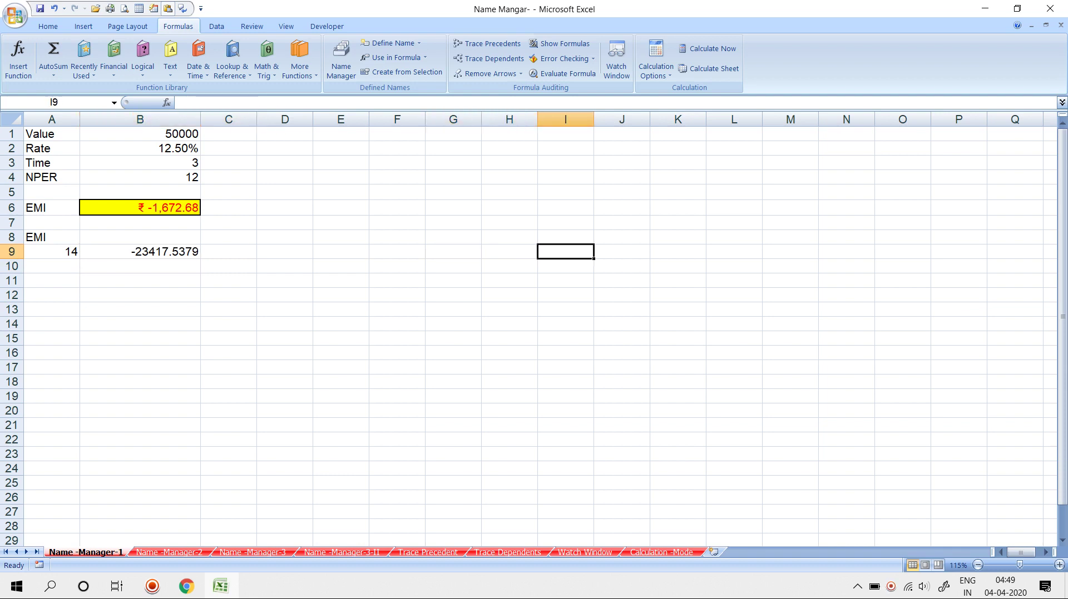
pyautogui.write('=NW')
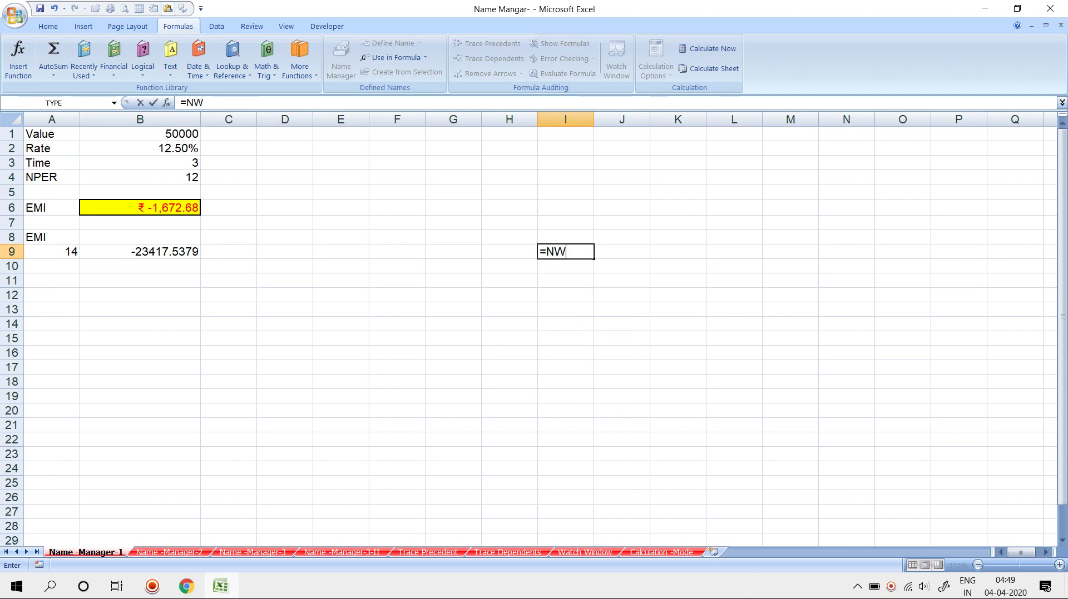
pyautogui.write('Q')
pyautogui.press('BackSpace')
pyautogui.press('BackSpace')
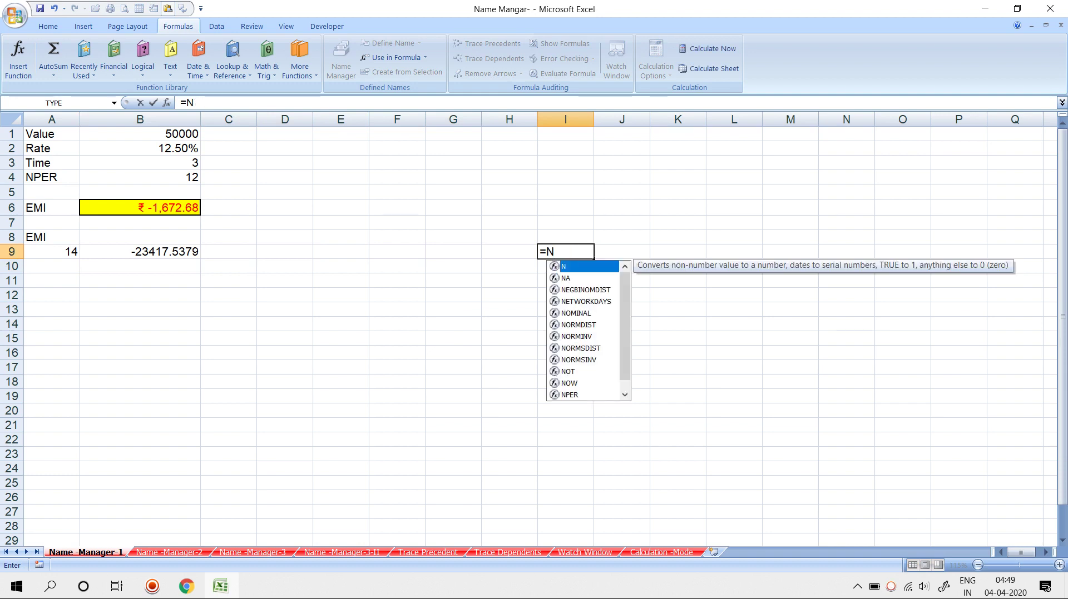
pyautogui.press('BackSpace')
pyautogui.write('PMT')
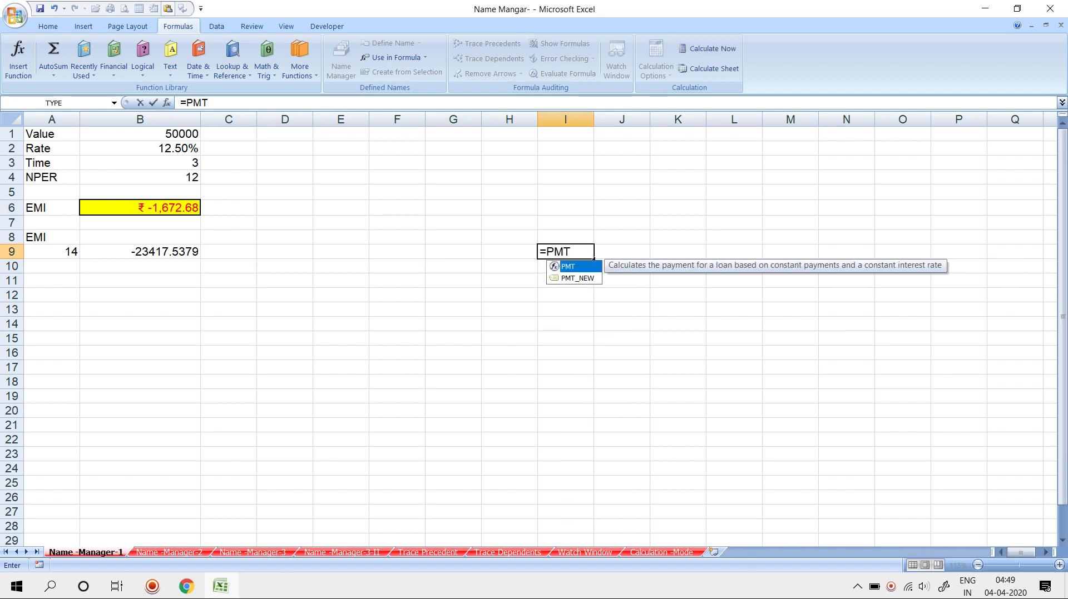
pyautogui.press('Down')
pyautogui.press('Tab')
pyautogui.press('Left')
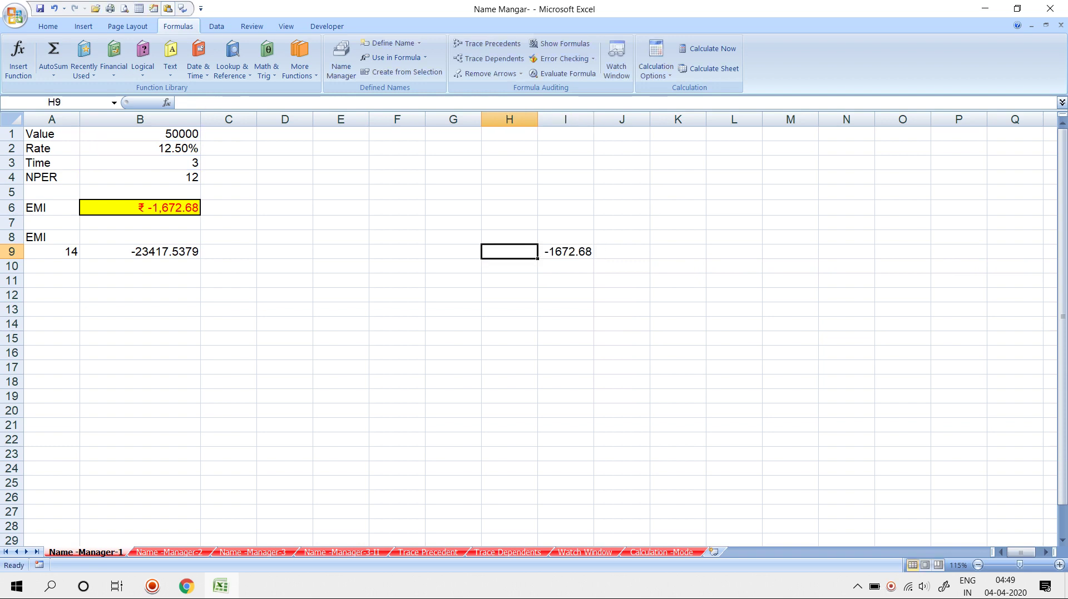
pyautogui.press('Right')
pyautogui.press('F2')
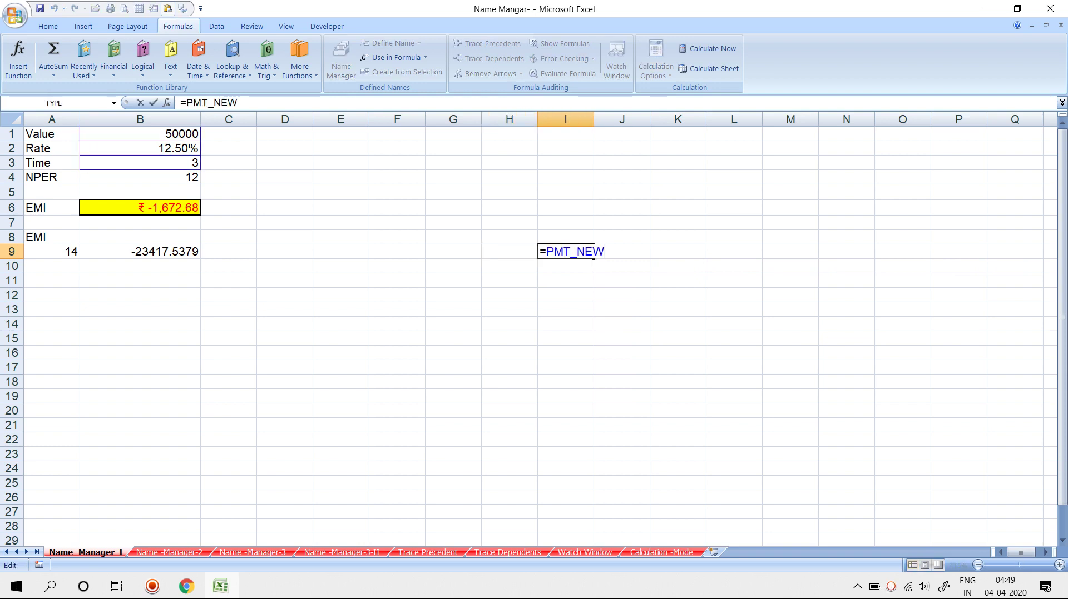
pyautogui.write('*')
pyautogui.press('Left')
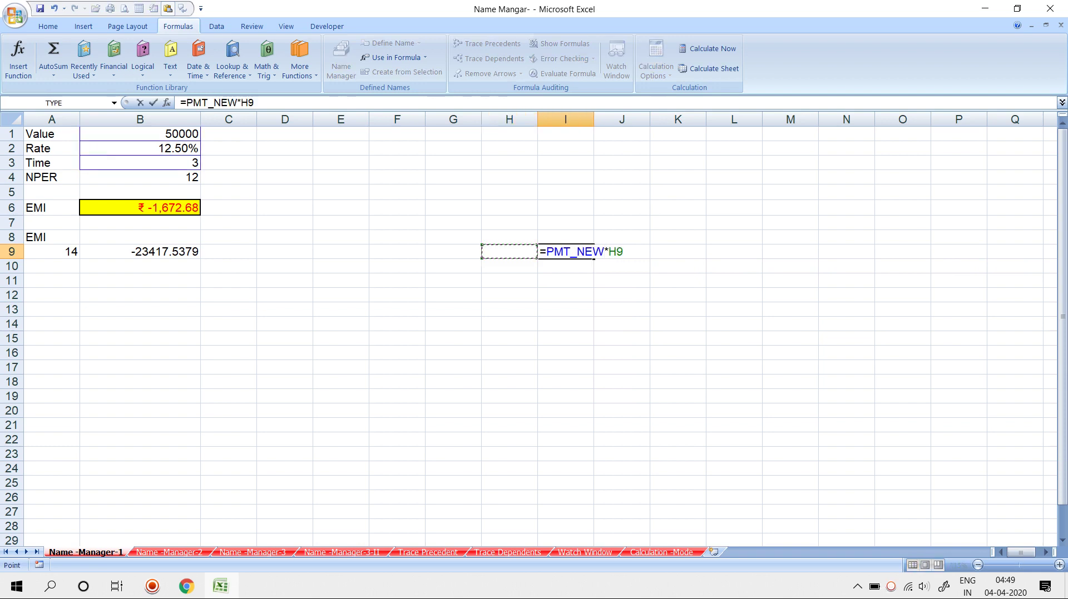
pyautogui.press('Return')
pyautogui.press('Up')
# Step: Enter 15 in H9 to get -25090.2, then clear the trial cells H9:I9
pyautogui.press('Left')
pyautogui.write('15')
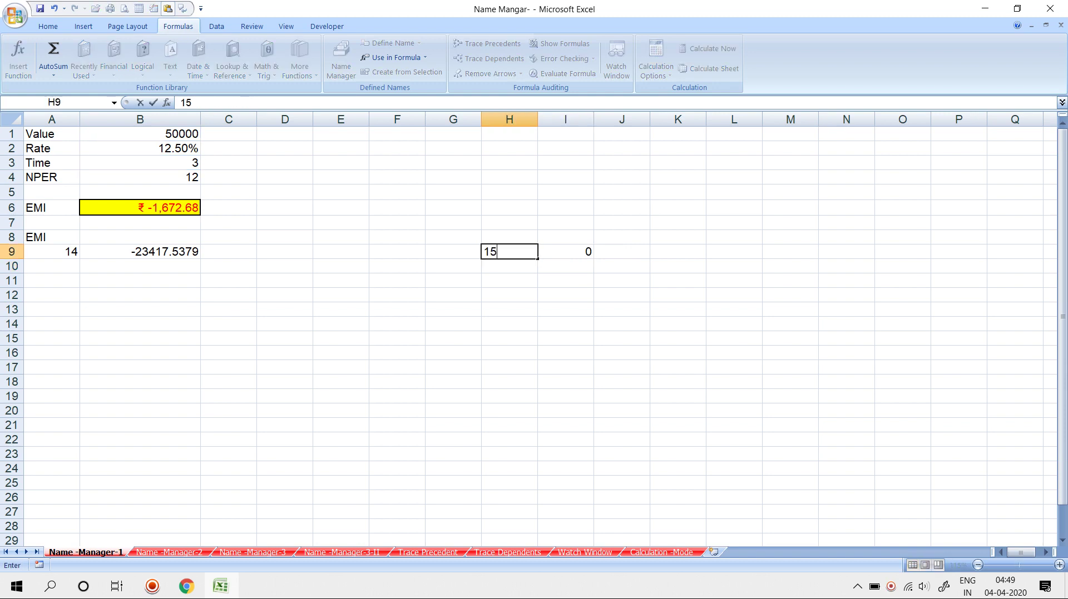
pyautogui.press('Return')
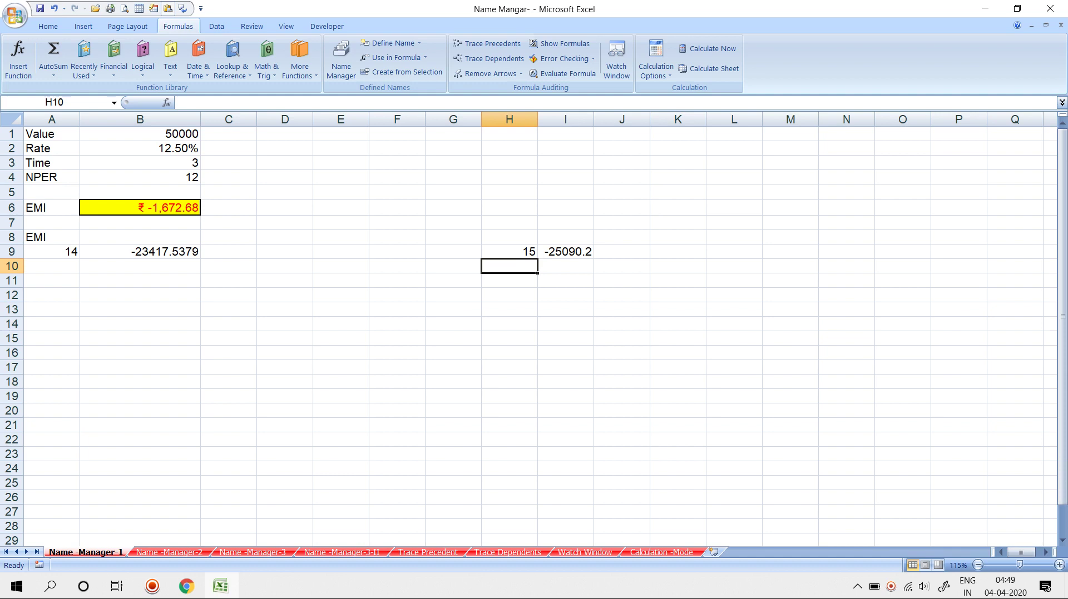
pyautogui.moveTo(509, 251); pyautogui.dragTo(565, 252)
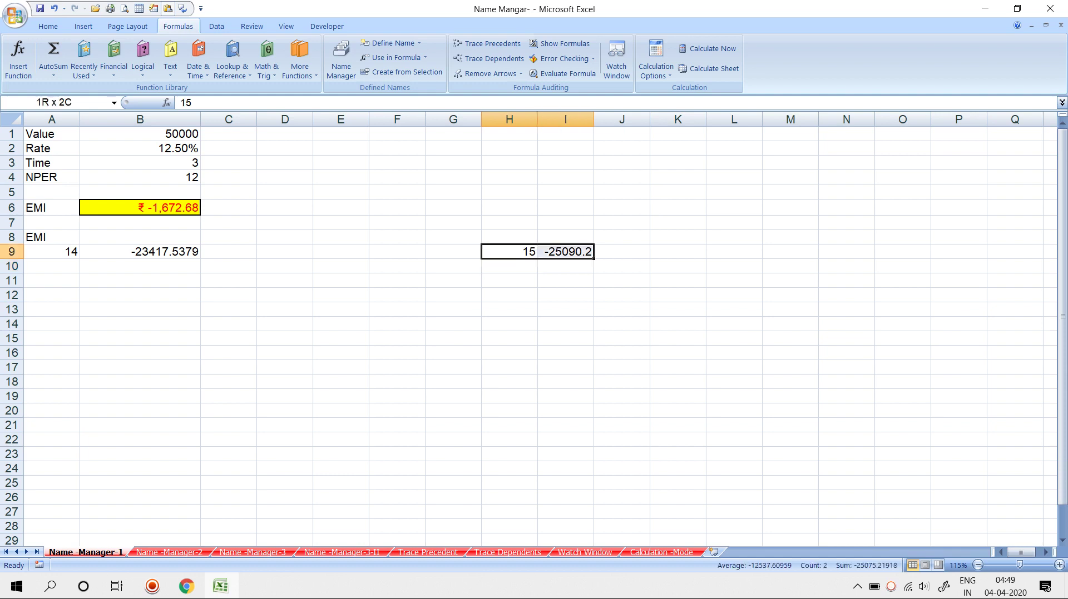
pyautogui.press('Delete')
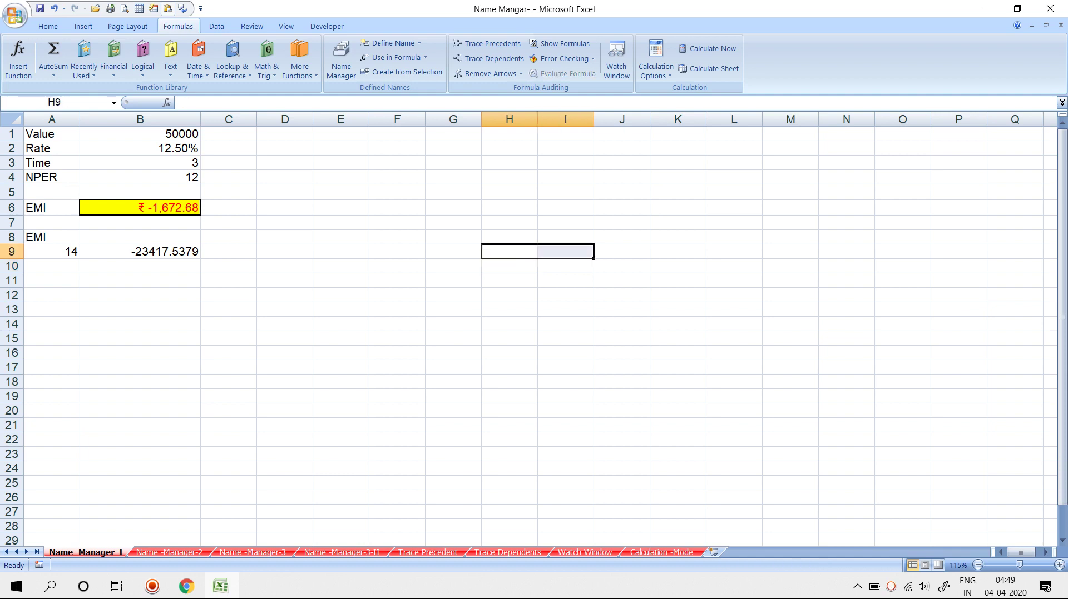
# Step: Open the Vlookup workbook from Recent Documents and enable its macro content
pyautogui.click(15, 15)
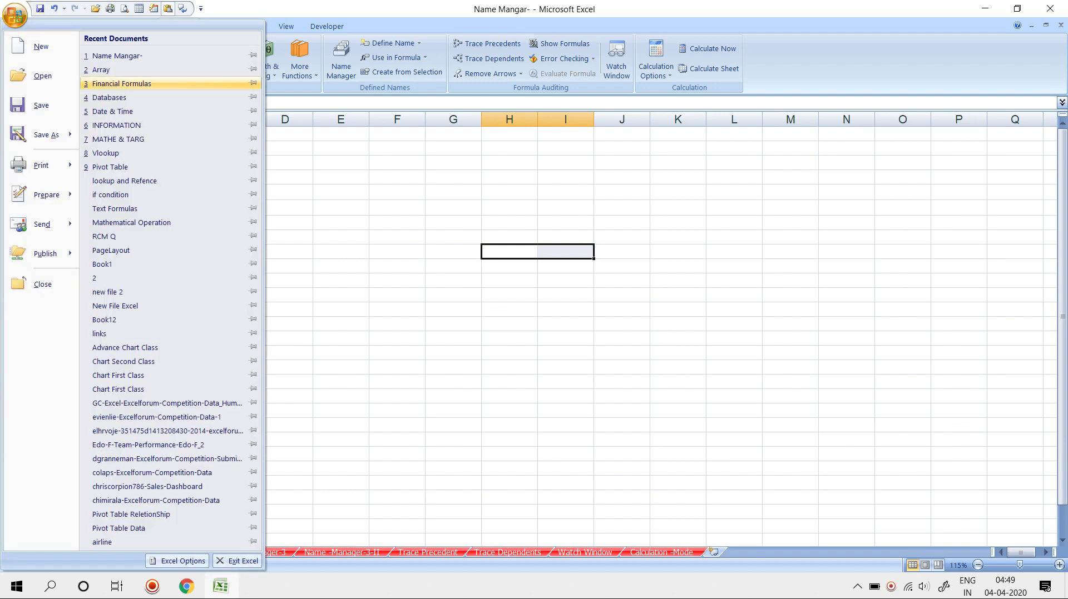
pyautogui.press('Escape')
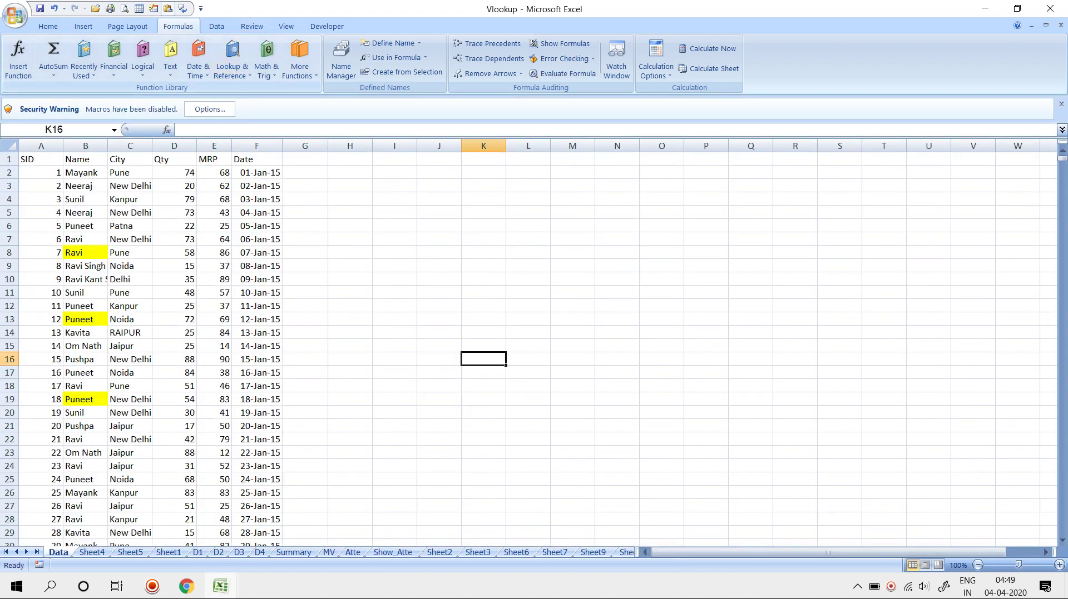
pyautogui.click(209, 109)
pyautogui.click(398, 308)
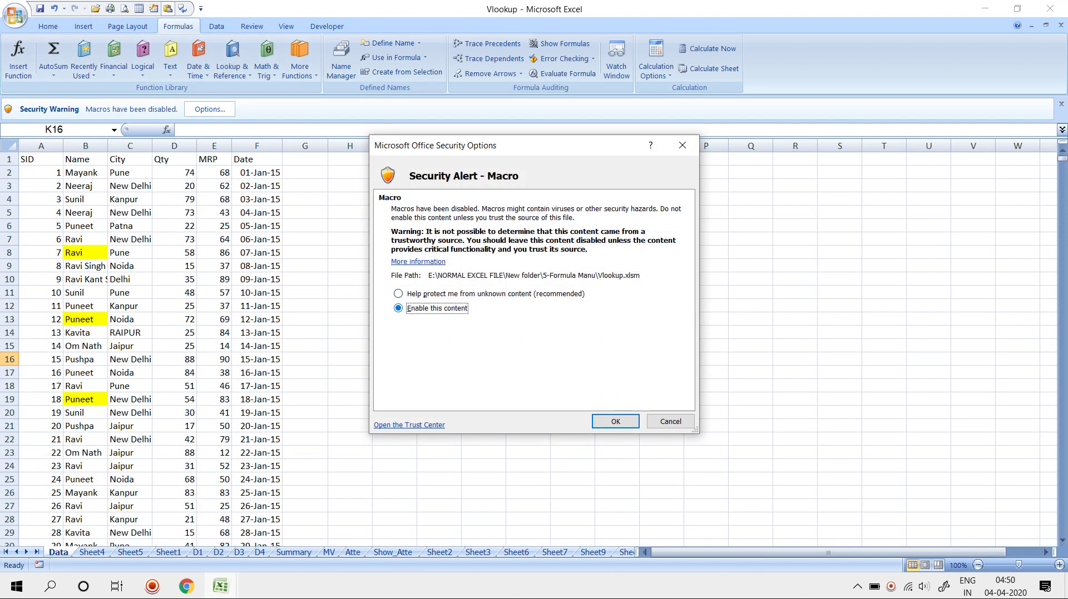
pyautogui.click(615, 421)
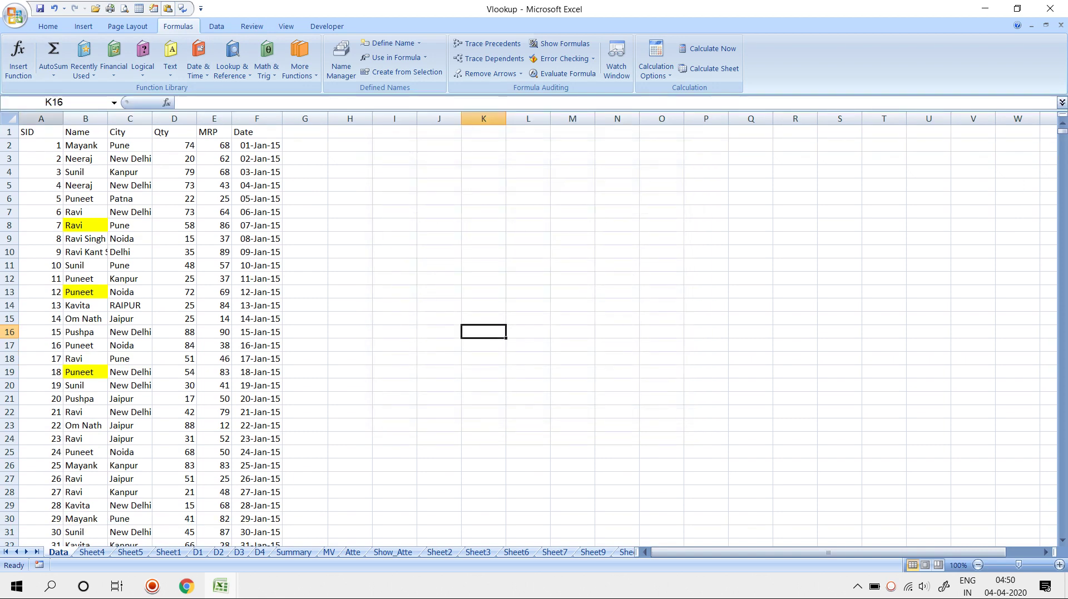
# Step: Name data columns A to F as DATA using the Name Box
pyautogui.moveTo(41, 118); pyautogui.dragTo(257, 118)
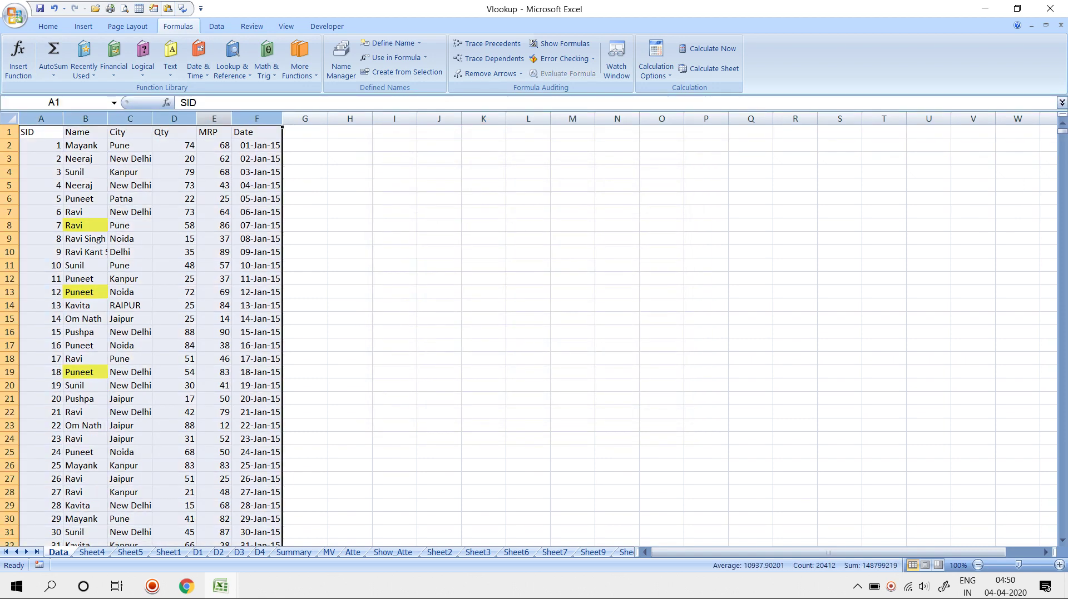
pyautogui.click(56, 103)
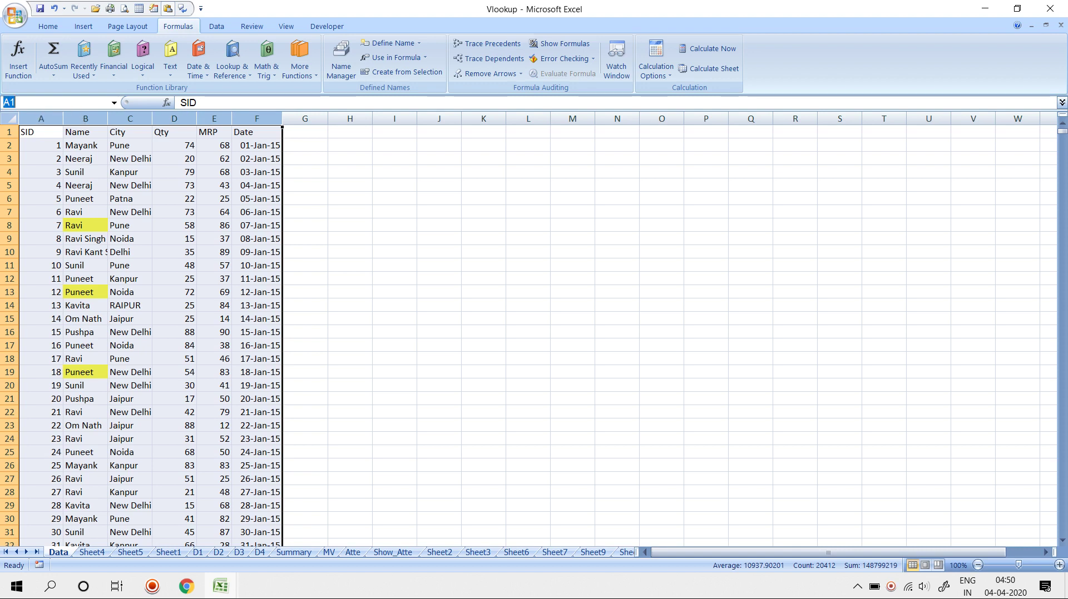
pyautogui.write('DATA')
pyautogui.press('Return')
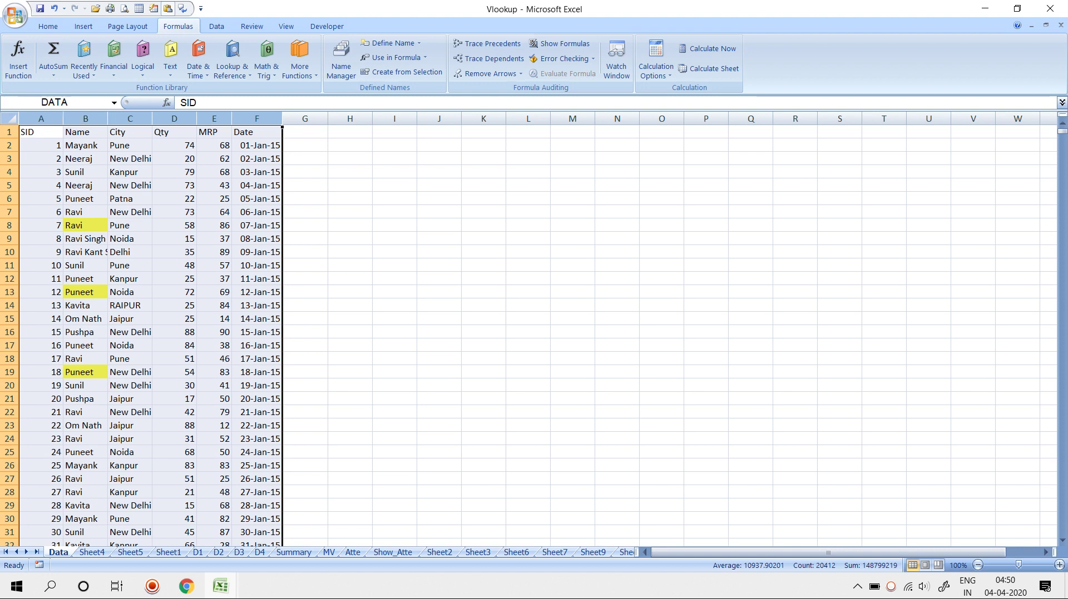
pyautogui.click(305, 158)
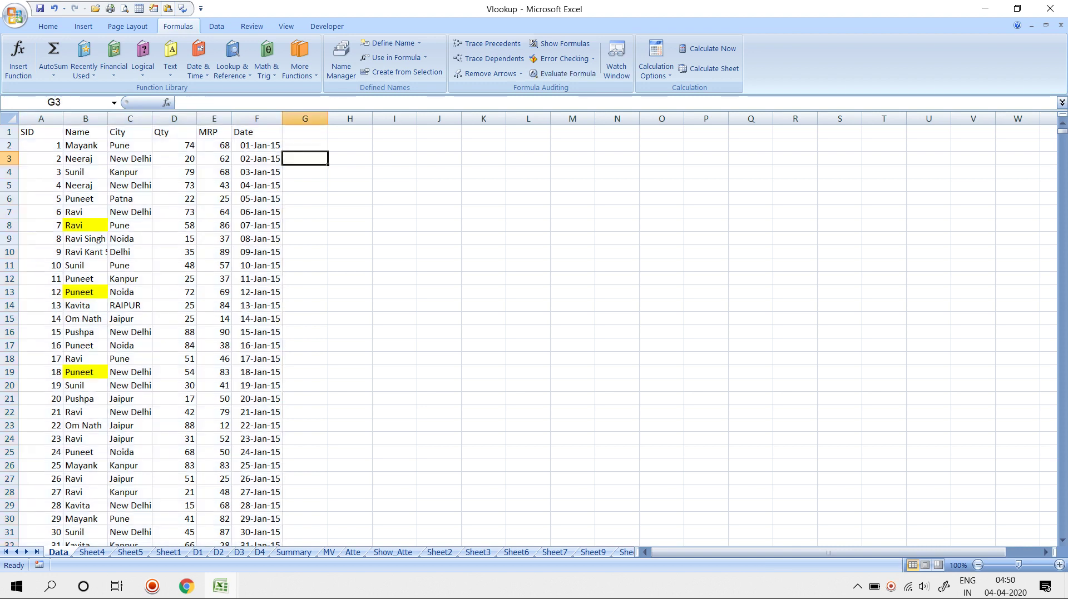
# Step: Check the Paste Name list, then go to Sheet4 cell B8
pyautogui.press('F3')
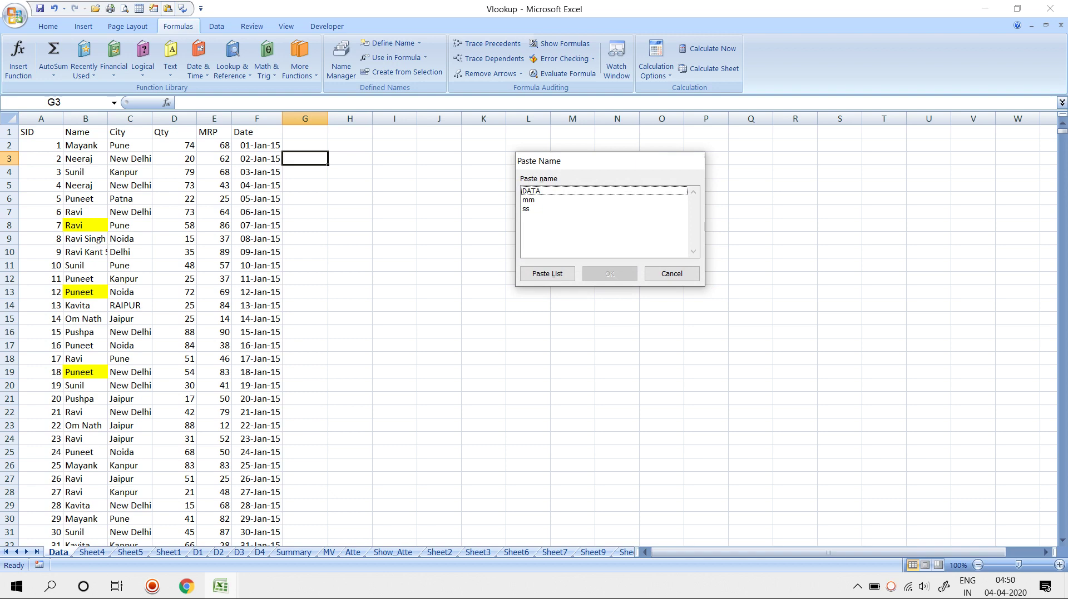
pyautogui.press('Escape')
pyautogui.hotkey('ctrl', 'pagedown')
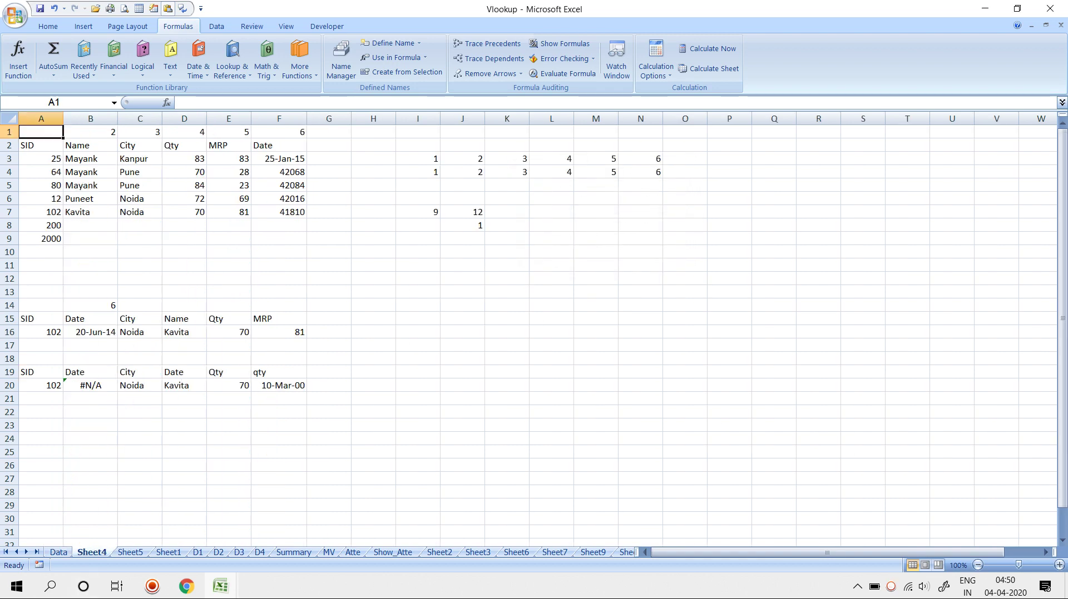
pyautogui.click(90, 225)
# Step: Enter =VLOOKUP(A8,DATA,2,0) in B8, returning Mayank for SID 200
pyautogui.write('=VL')
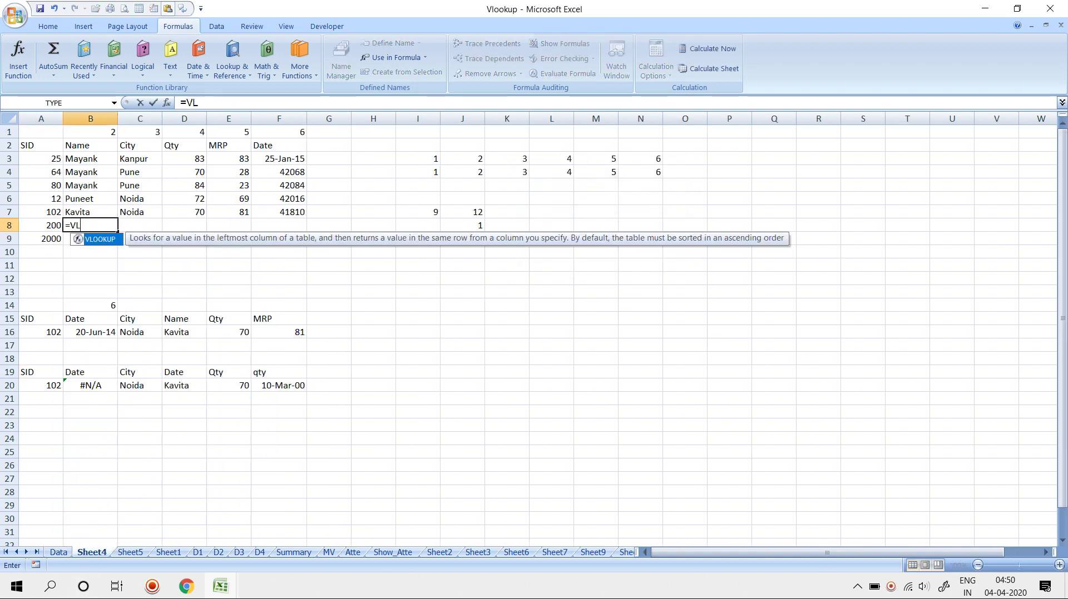
pyautogui.write('OOKUP(')
pyautogui.press('Left')
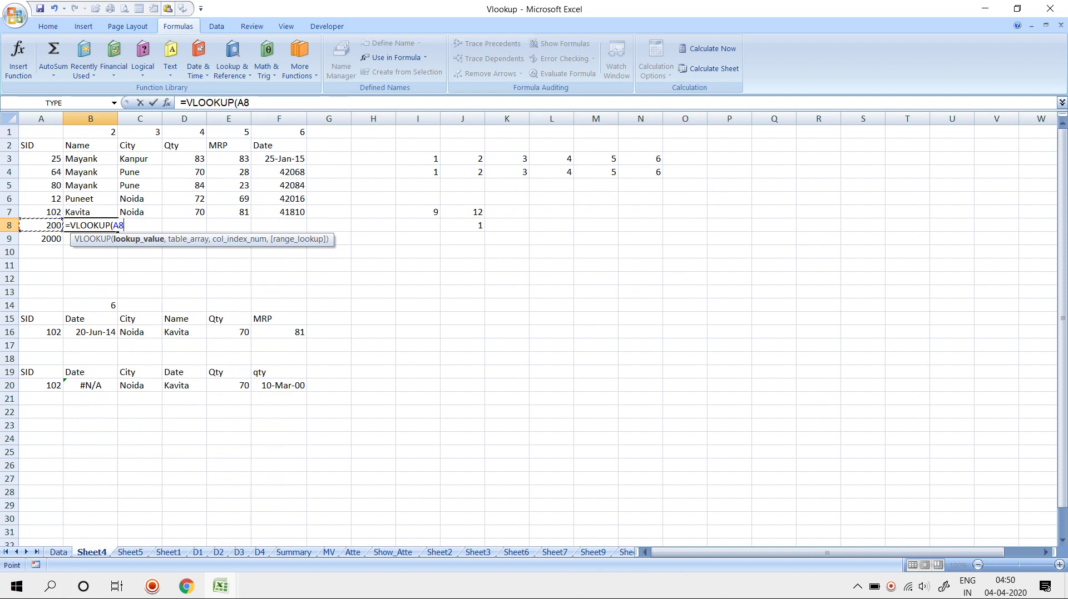
pyautogui.write(',')
pyautogui.write('DATA')
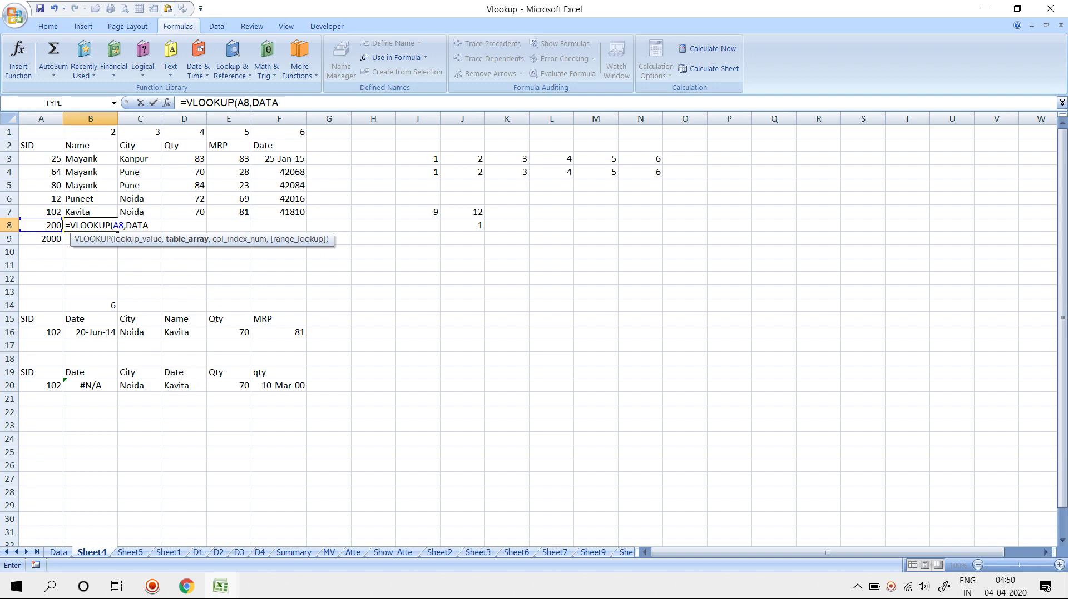
pyautogui.write(',2,0')
pyautogui.press('Return')
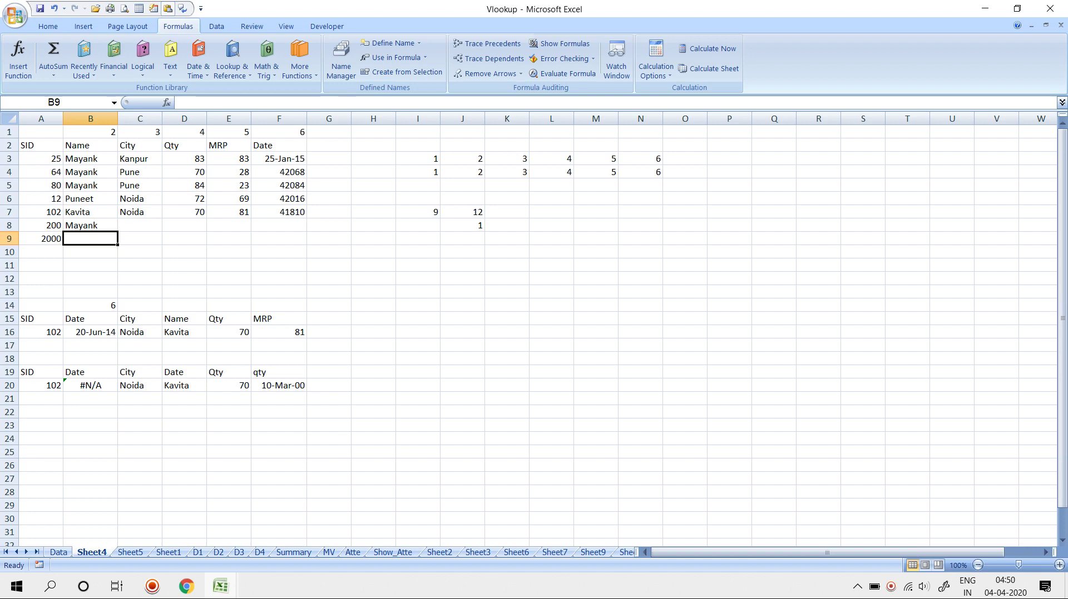
pyautogui.hotkey('alt', 'Tab')
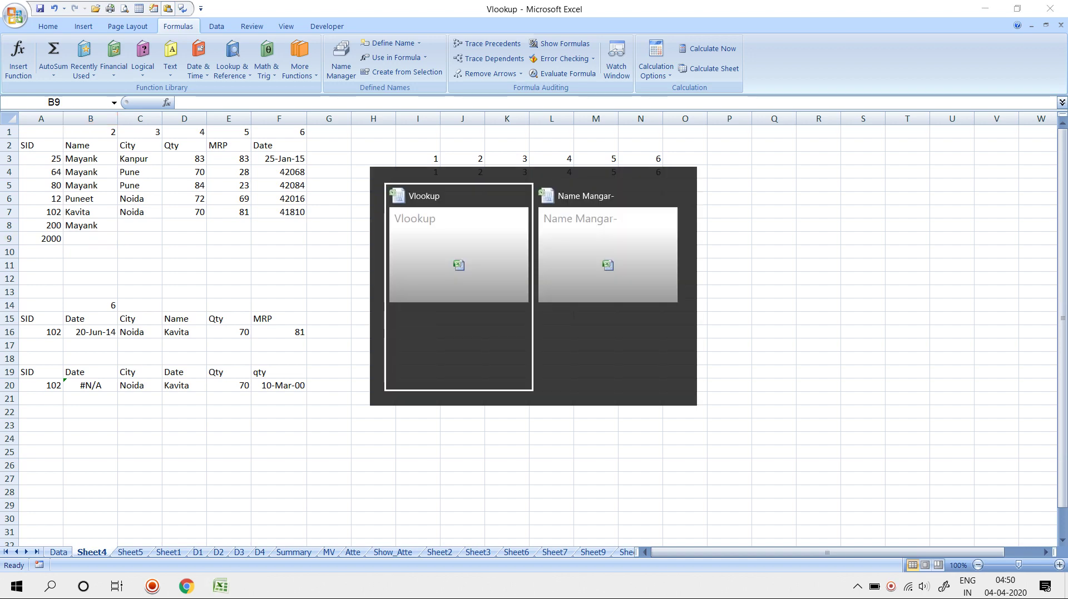
# Step: Switch to the Name Mangar- workbook and enter the header Value in F5
pyautogui.hotkey('alt', 'Tab')
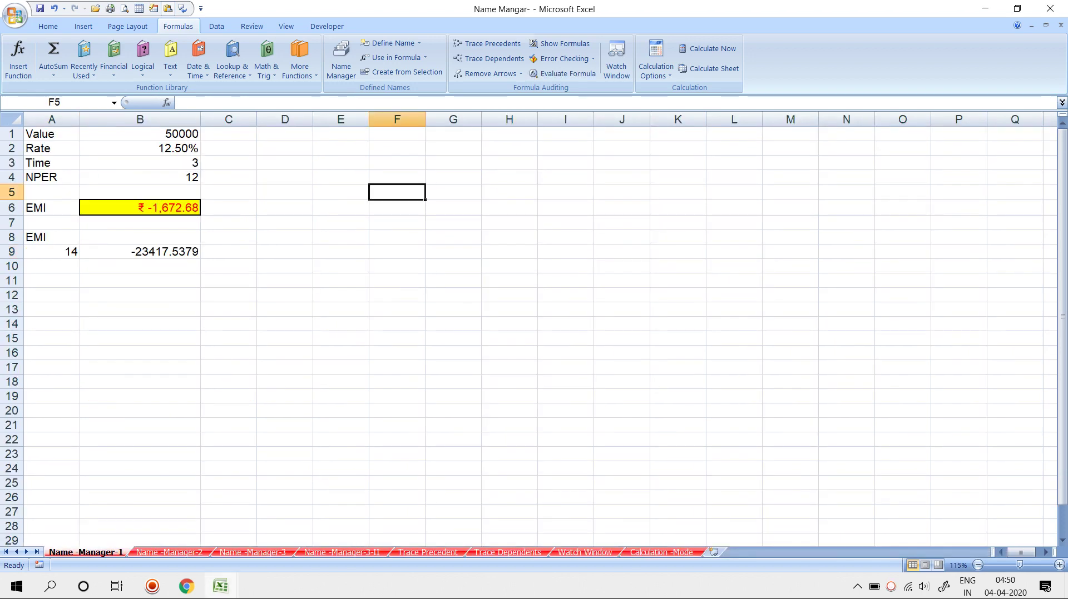
pyautogui.write('=')
pyautogui.press('Escape')
pyautogui.write('Value')
pyautogui.press('Return')
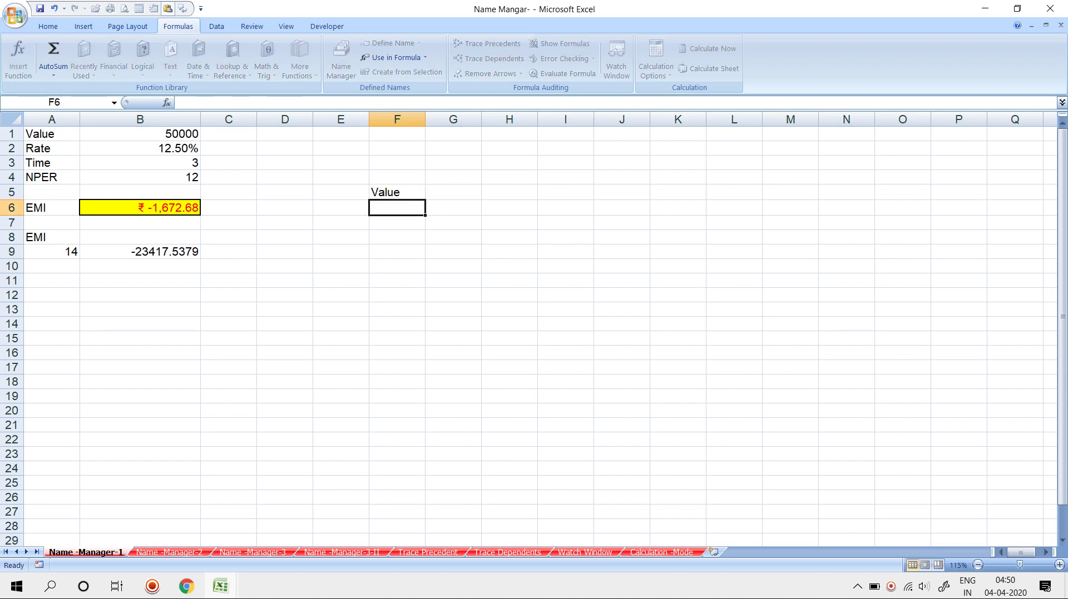
# Step: Enter =RANDBETWEEN(1,400) in F6, then select F6:F18
pyautogui.write('=ra')
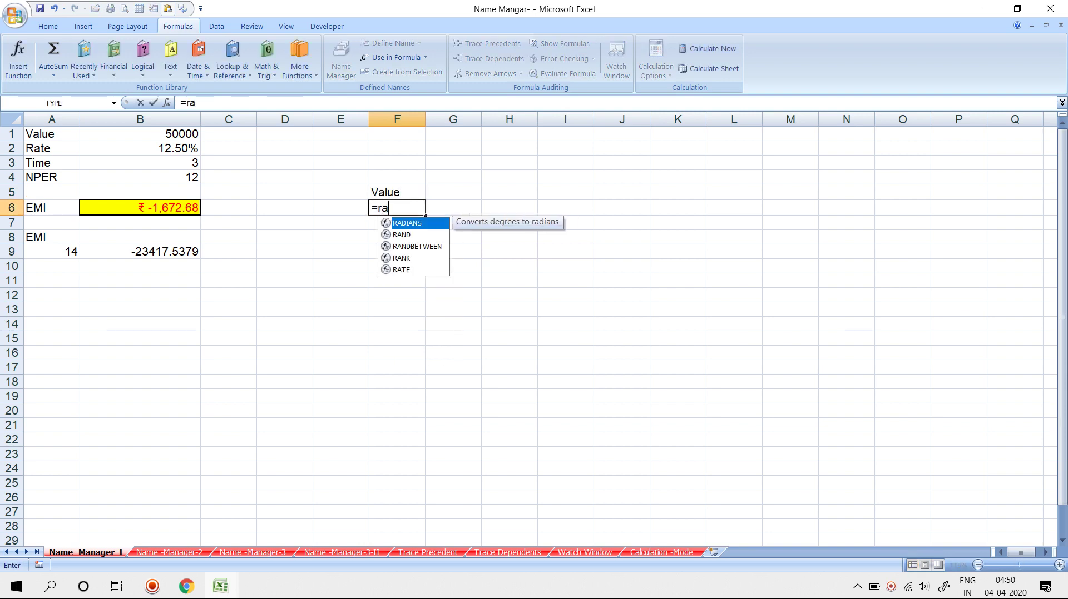
pyautogui.write('b')
pyautogui.press('BackSpace')
pyautogui.write('n')
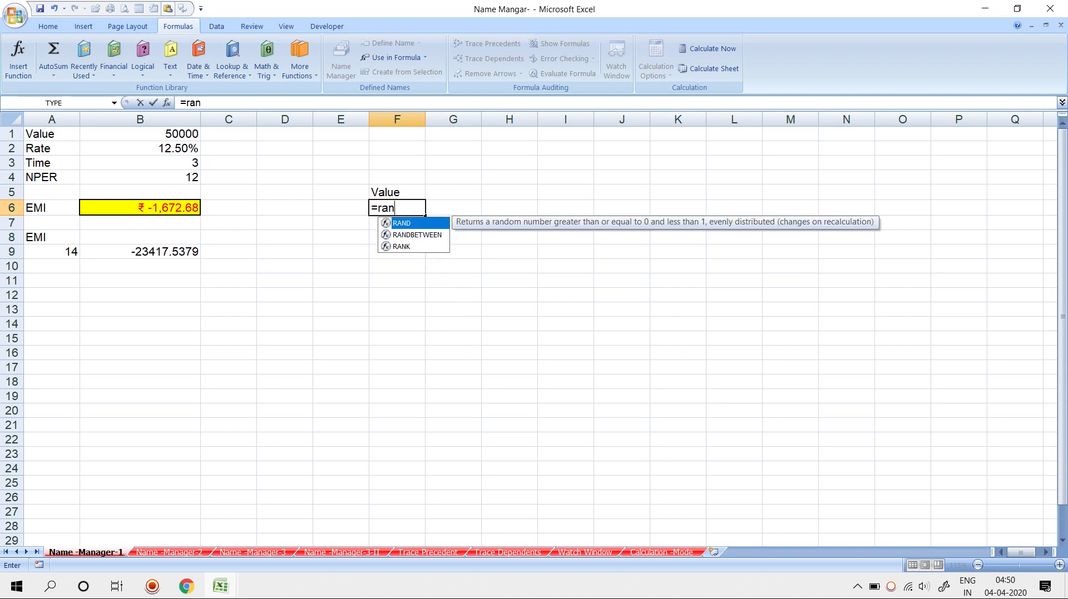
pyautogui.press('Down')
pyautogui.press('Tab')
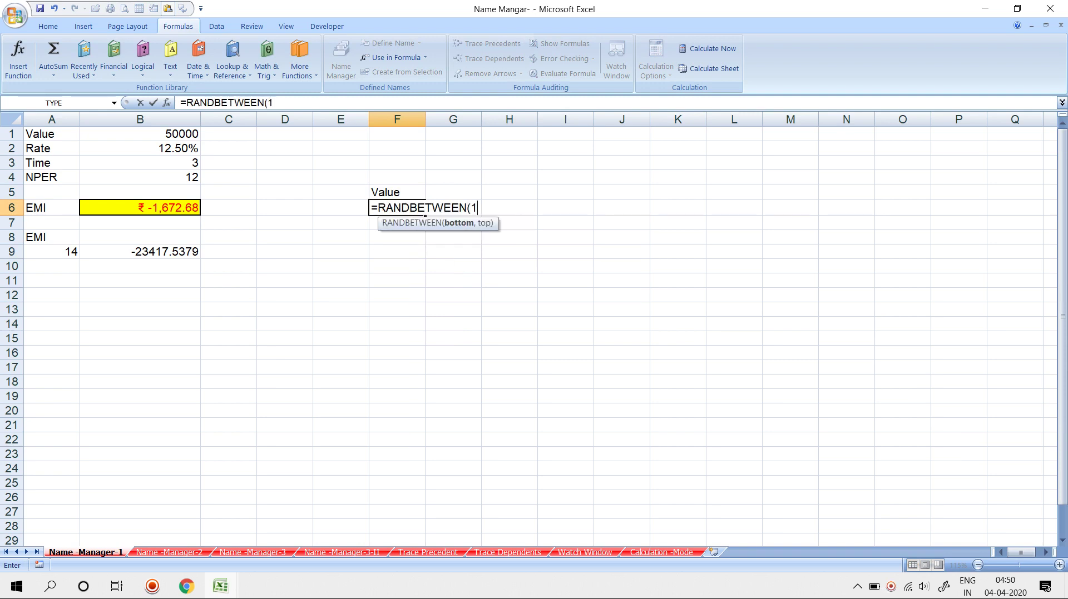
pyautogui.write(',400')
pyautogui.press('Return')
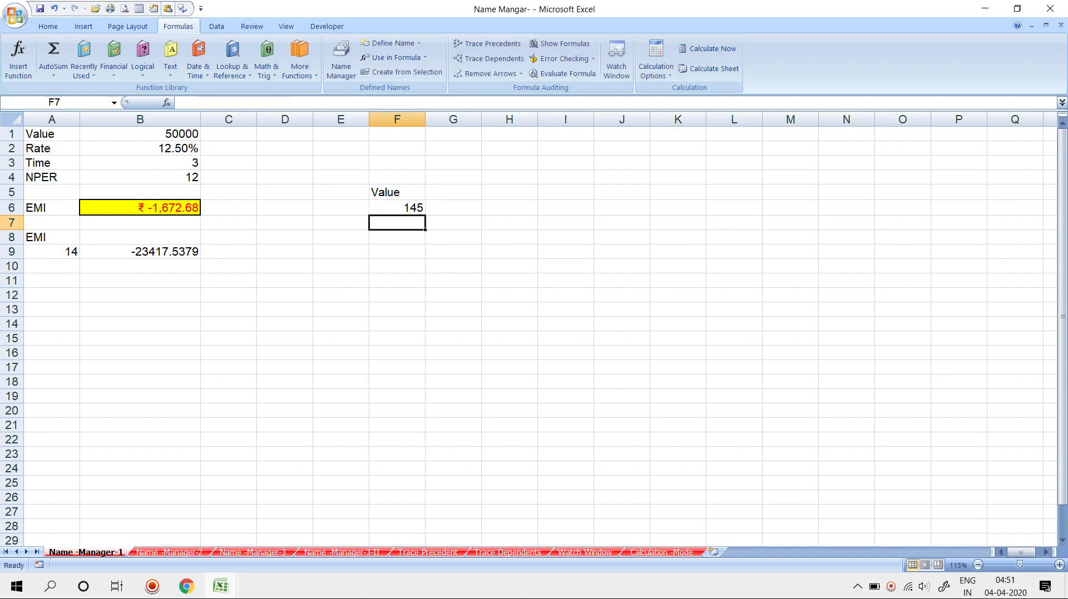
pyautogui.press('Up')
pyautogui.hotkey('shift', 'Down')
pyautogui.hotkey('shift', 'Down')
pyautogui.hotkey('shift', 'Down')
pyautogui.hotkey('shift', 'Down')
pyautogui.hotkey('shift', 'Down')
pyautogui.hotkey('shift', 'Down')
pyautogui.hotkey('shift', 'Down')
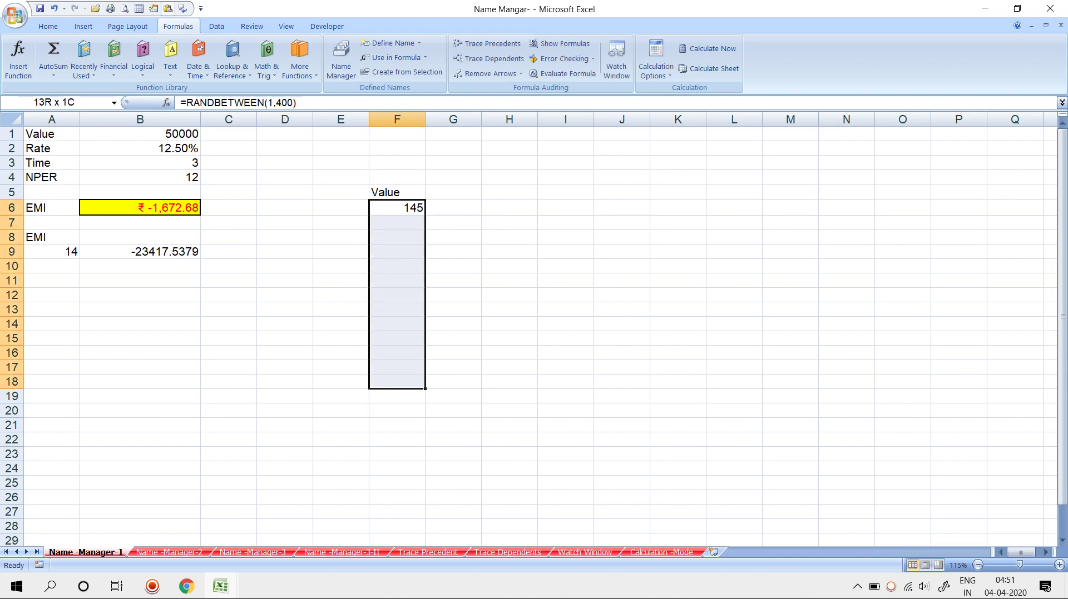
# Step: Fill the RANDBETWEEN formula down F6:F18 and paste the 13 results back as fixed values
pyautogui.hotkey('ctrl', 'd')
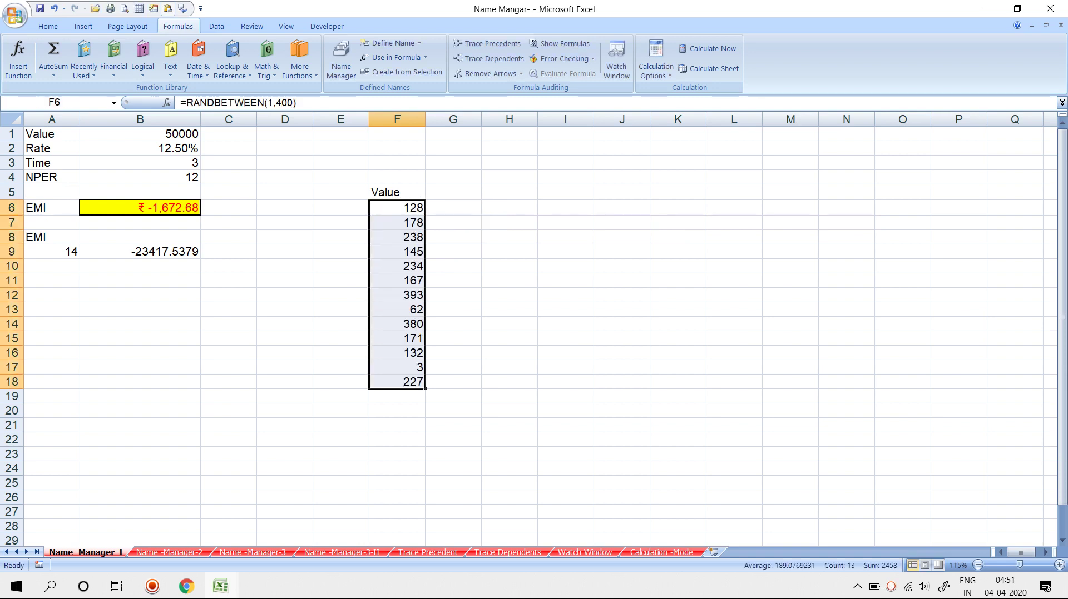
pyautogui.rightClick(398, 234)
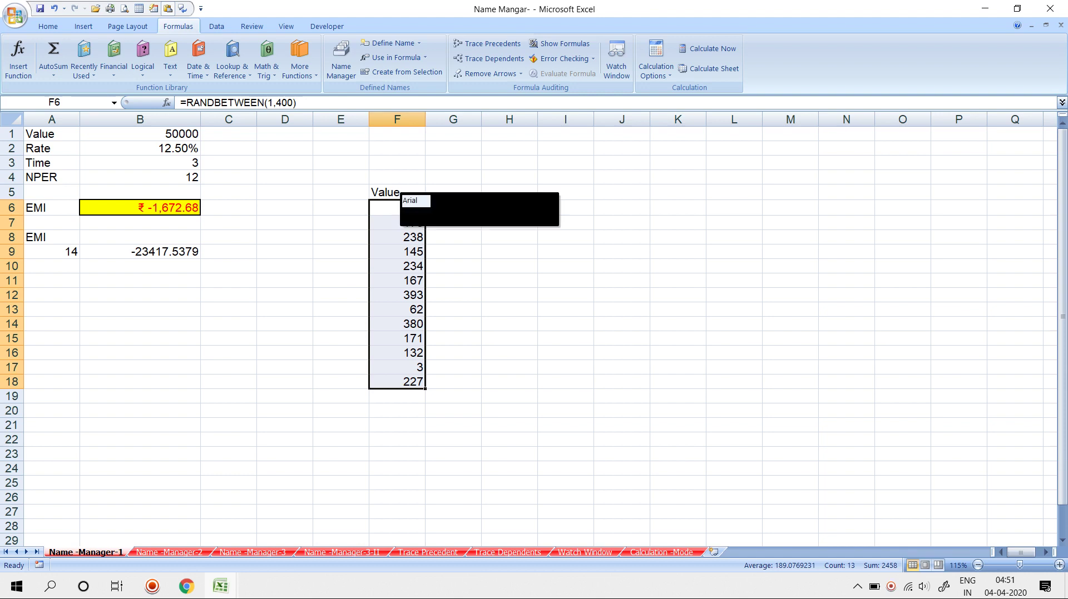
pyautogui.click(426, 259)
pyautogui.rightClick(411, 239)
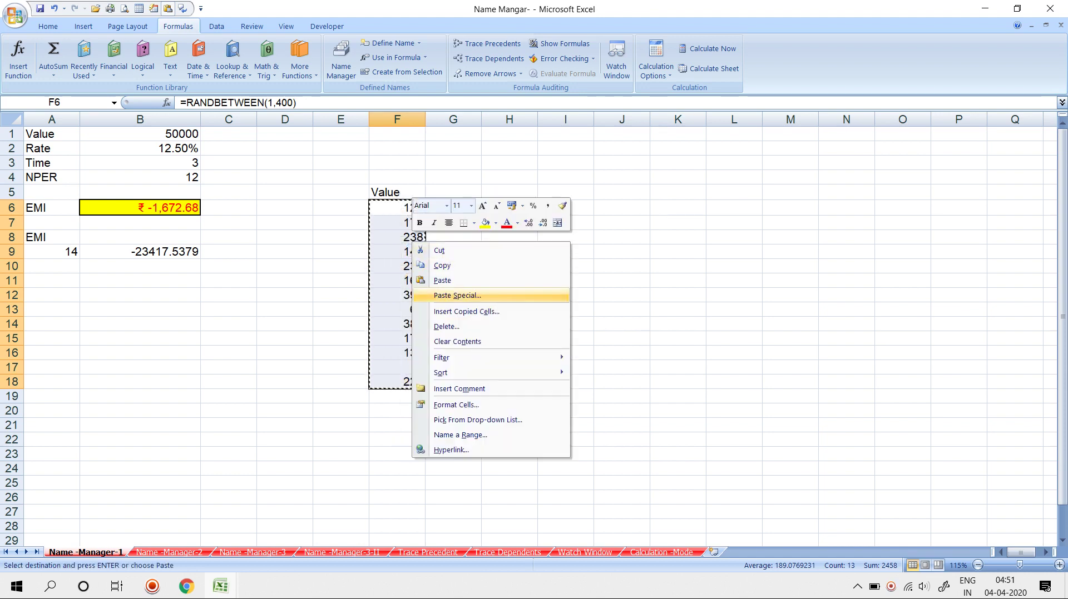
pyautogui.click(453, 295)
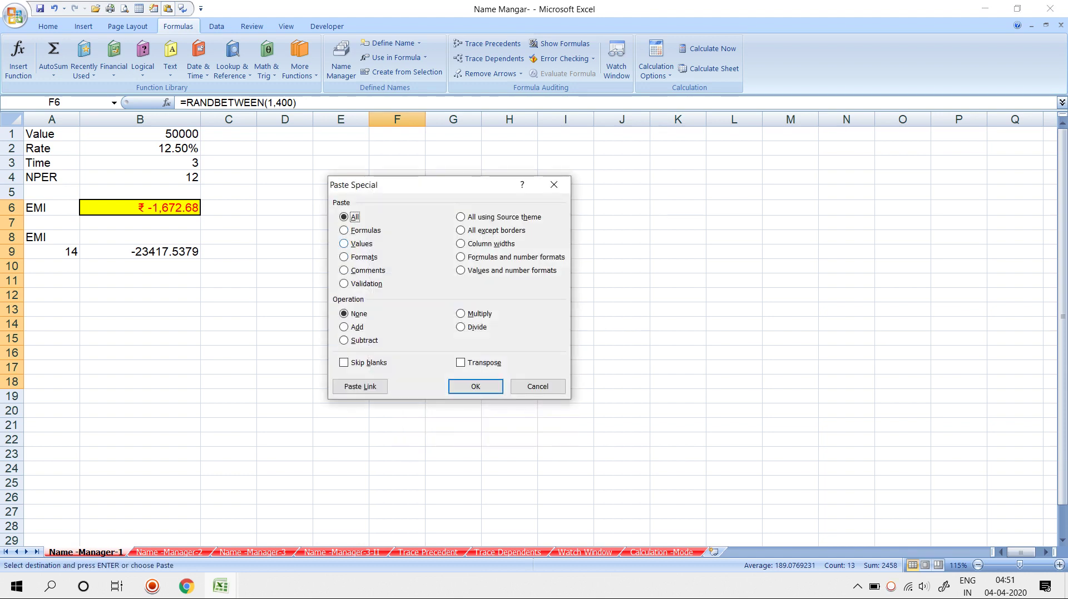
pyautogui.click(344, 243)
pyautogui.click(476, 387)
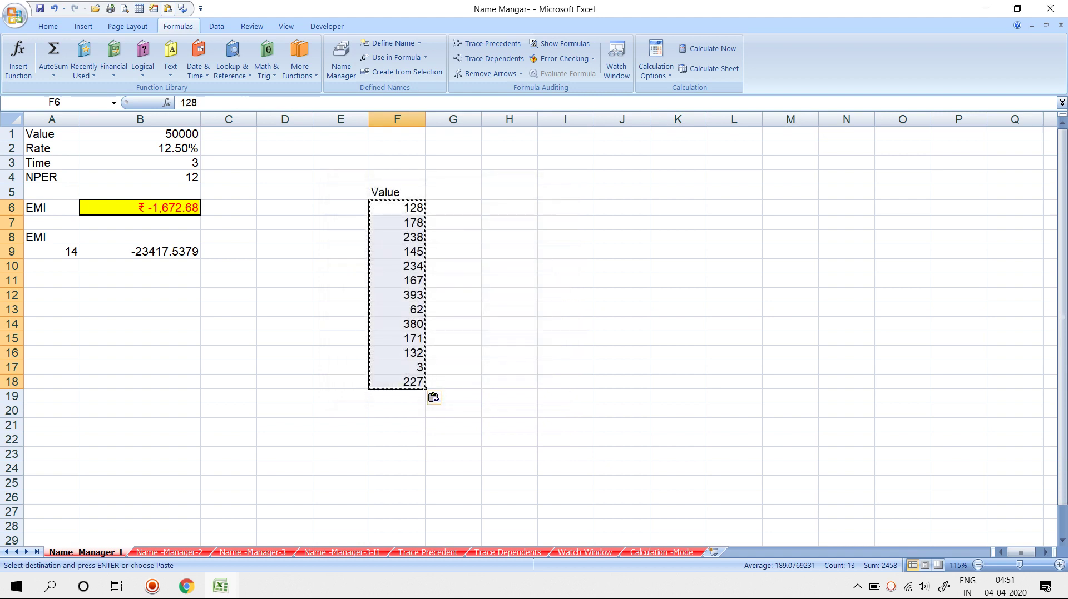
pyautogui.press('Escape')
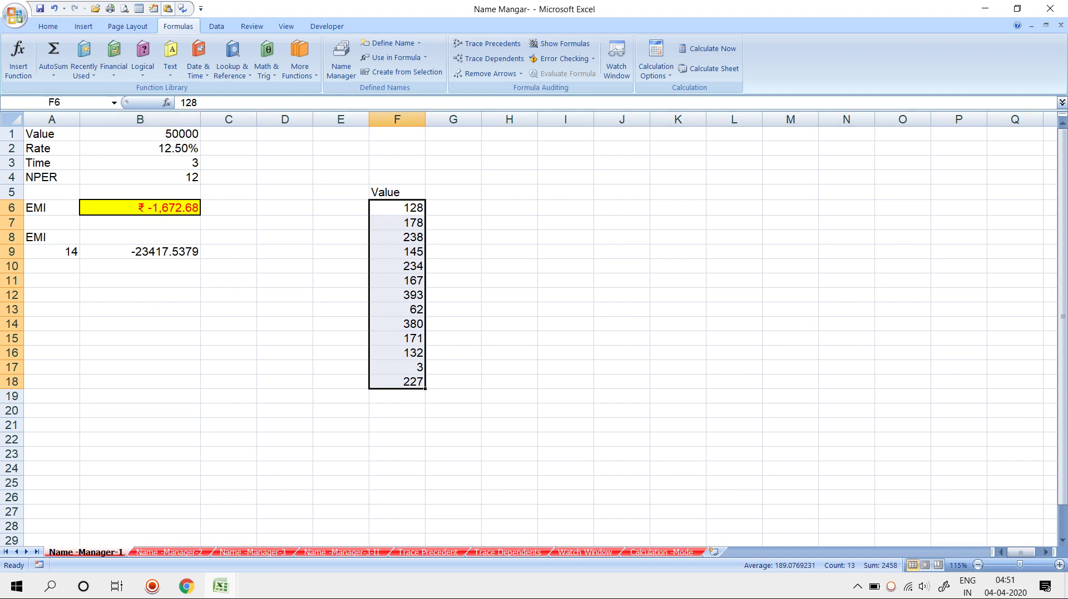
pyautogui.click(33, 103)
# Step: Name F6:F18 data1, total it in I8 with =SUM(data1) for 2458, then go to Name_Manager_2
pyautogui.write('dat')
pyautogui.write('a1')
pyautogui.press('Return')
pyautogui.click(565, 237)
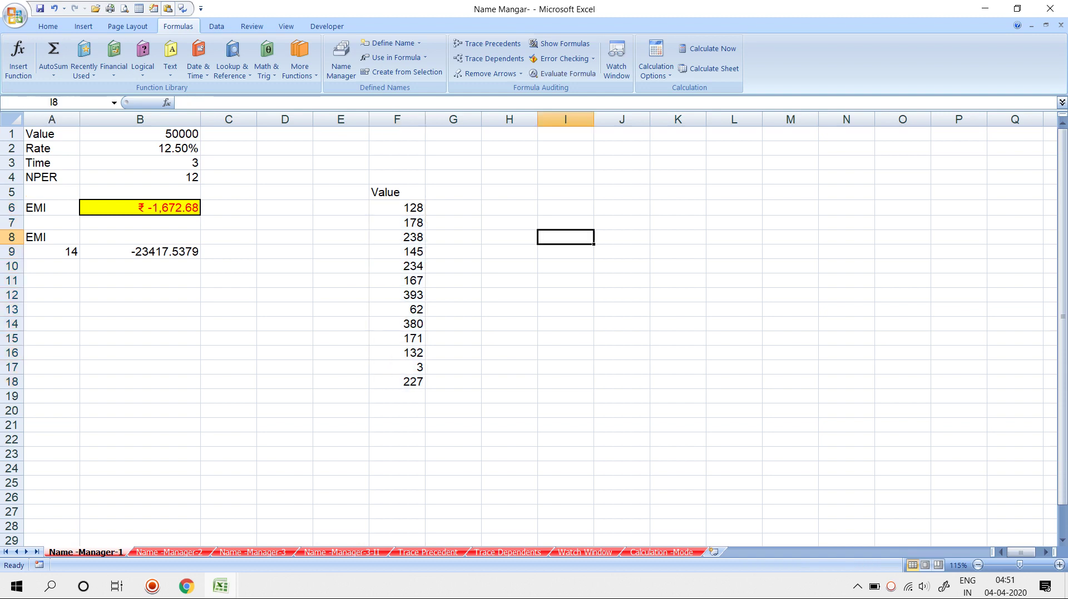
pyautogui.write('=')
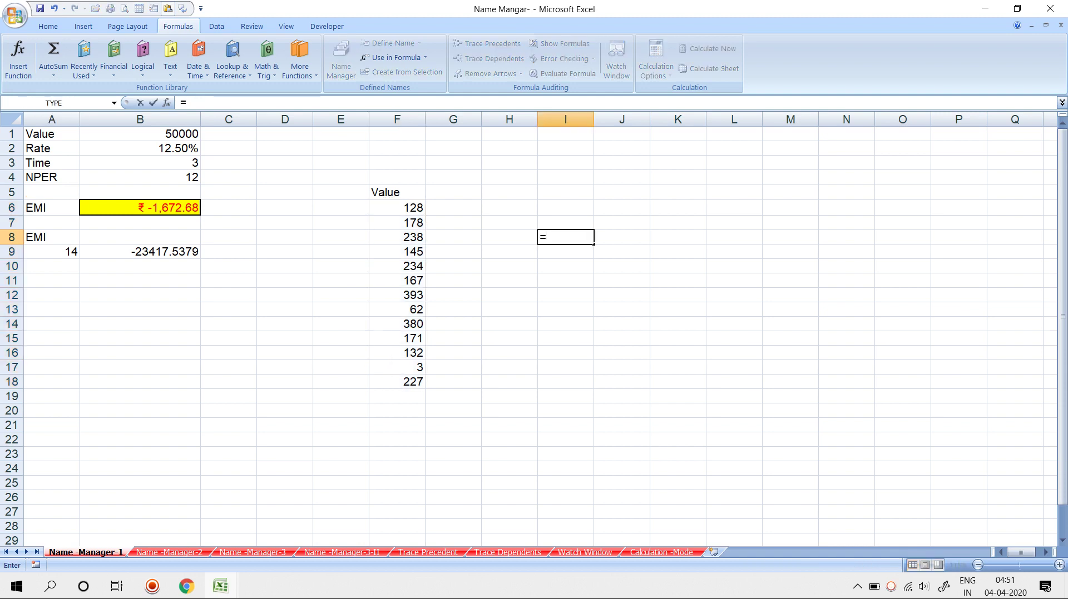
pyautogui.write('sum')
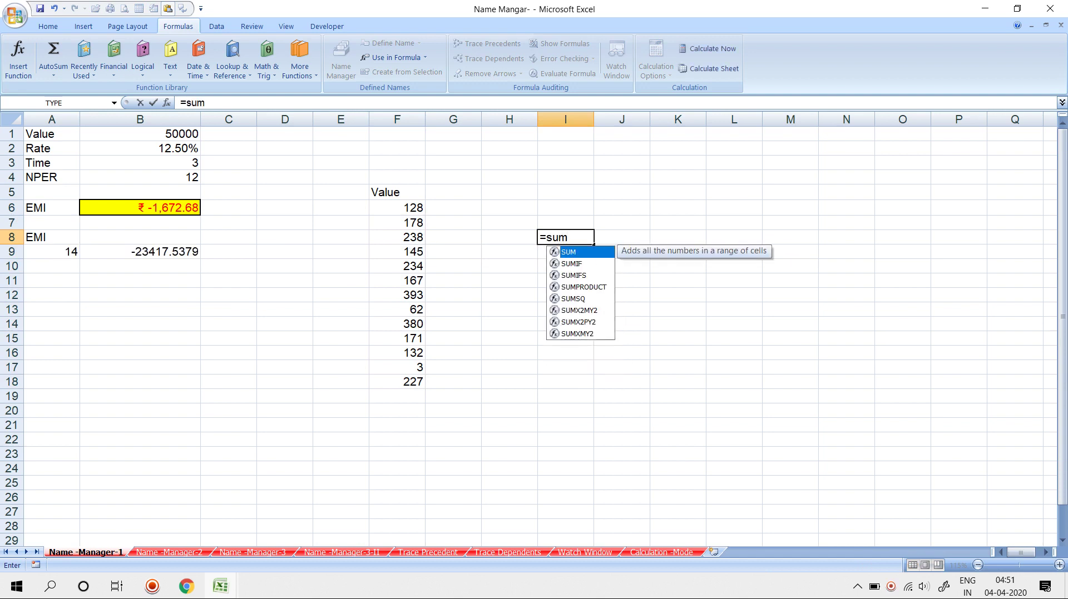
pyautogui.press('Tab')
pyautogui.write('data1')
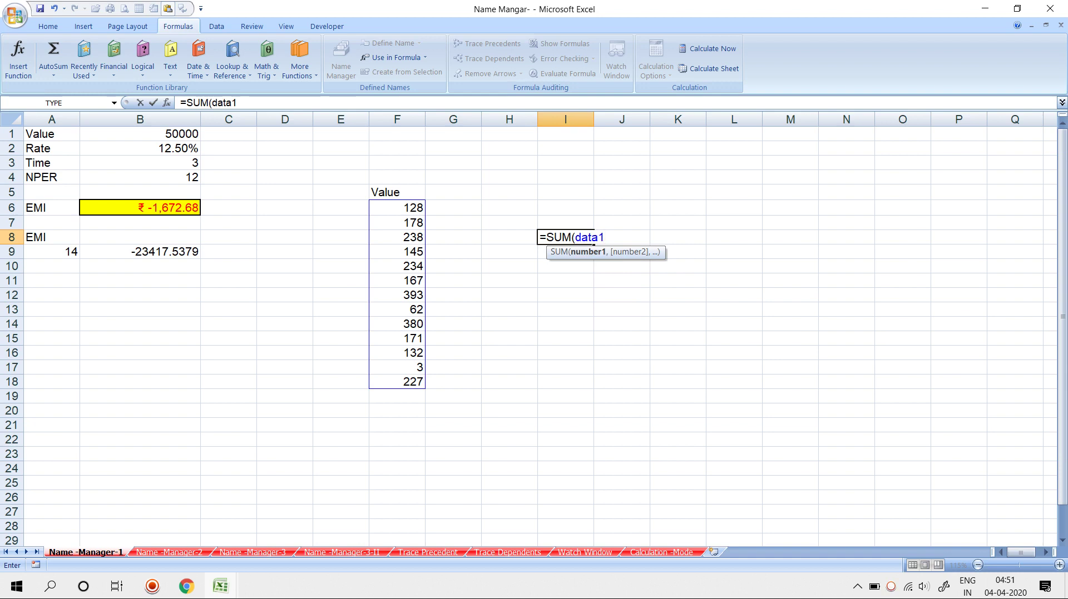
pyautogui.press('Return')
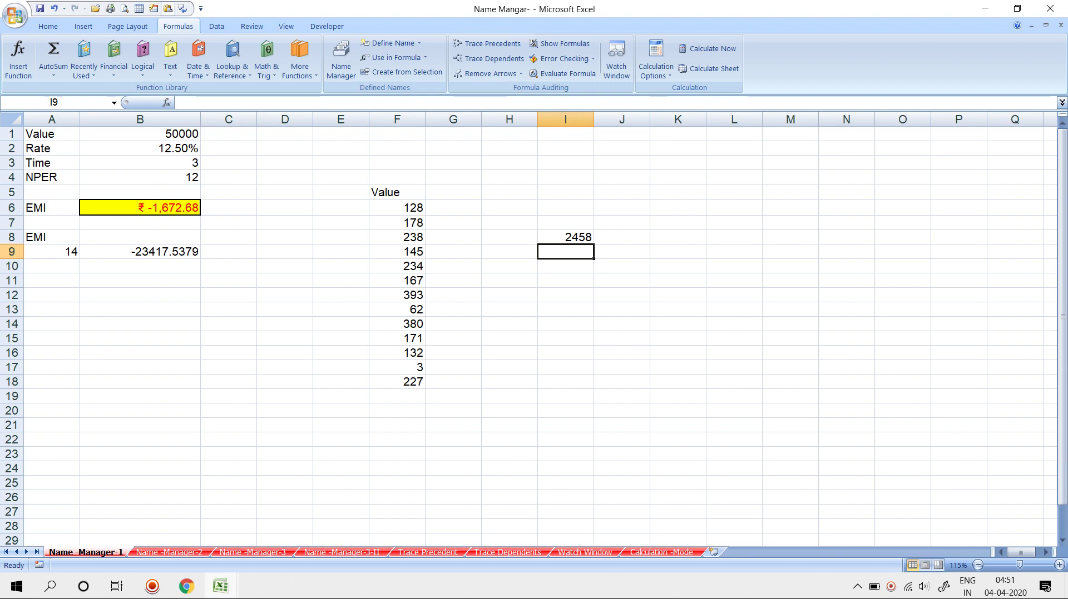
pyautogui.hotkey('ctrl', 'pagedown')
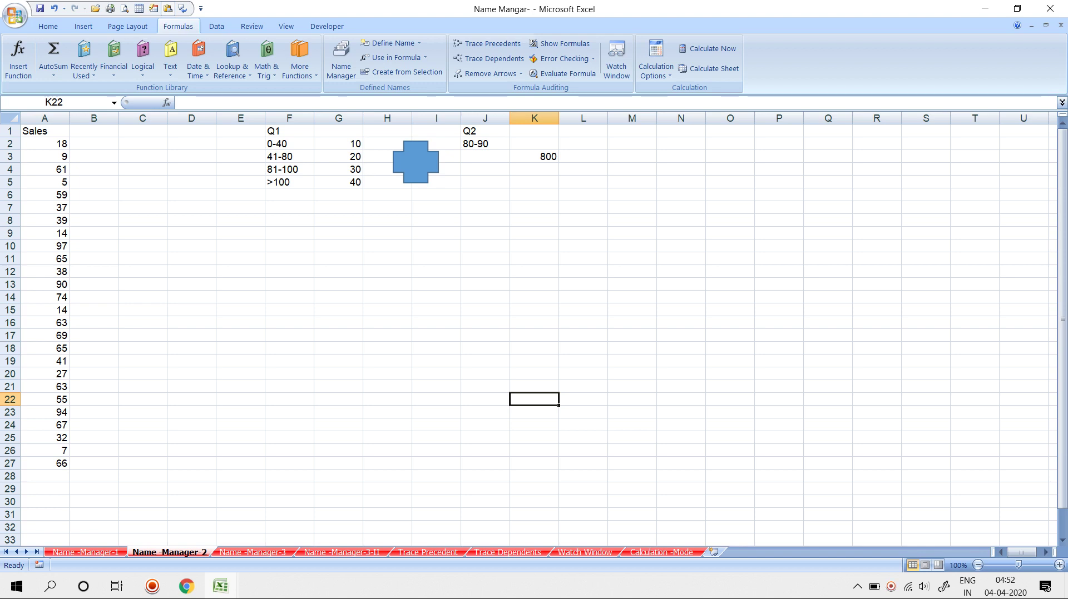
# Step: Enter =IF(A2<=40,10,IF(A2<=60,20,IF(A2<=80,30,IF(A2<=100,40)))) in B2, returning 10
pyautogui.click(338, 182)
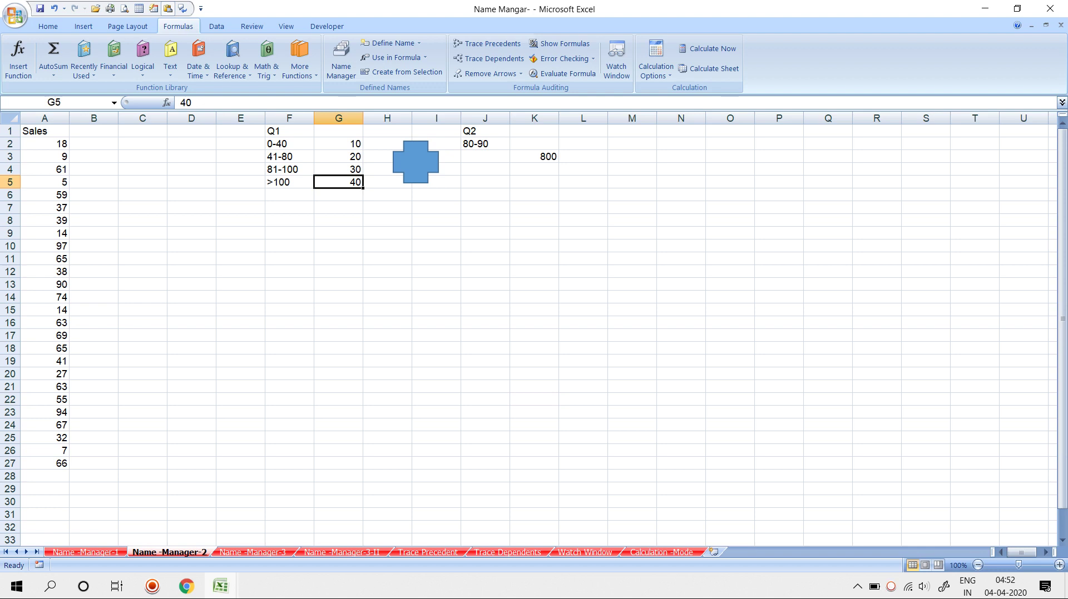
pyautogui.click(94, 144)
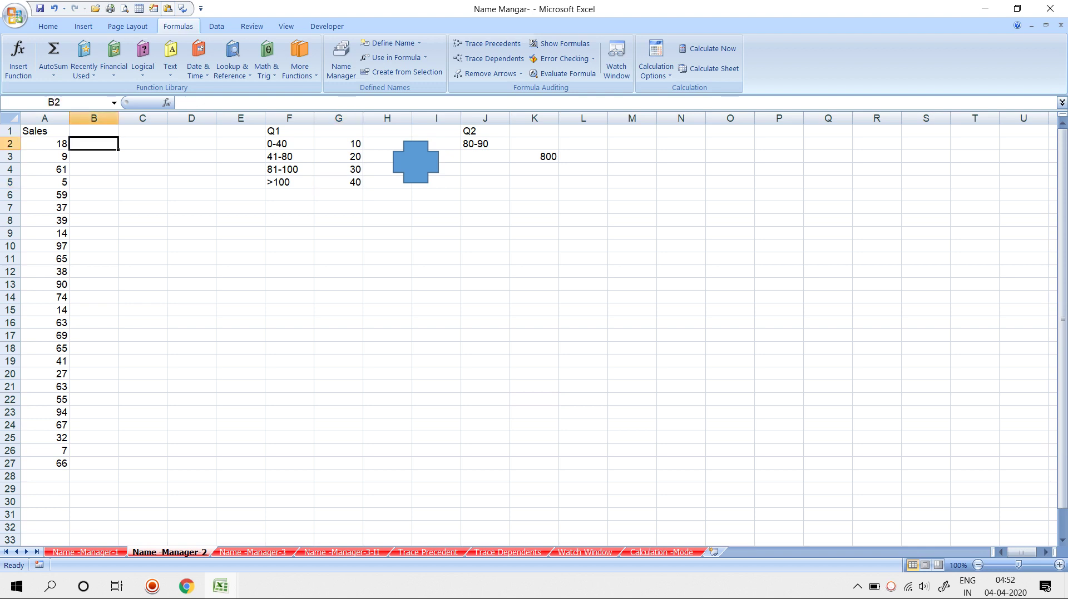
pyautogui.write('=if')
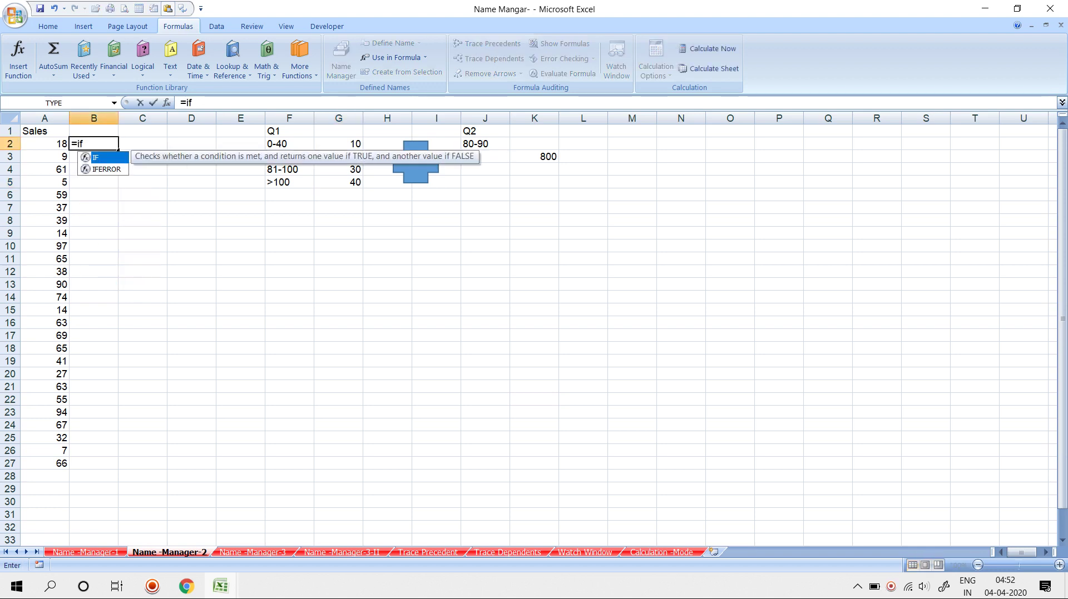
pyautogui.write('(A2<')
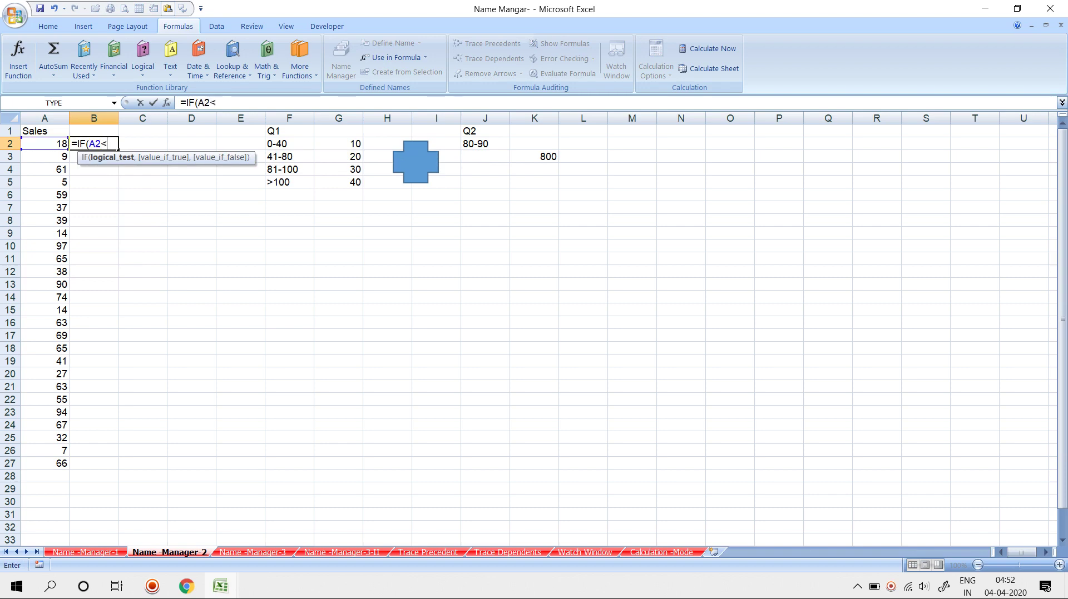
pyautogui.write('=40,')
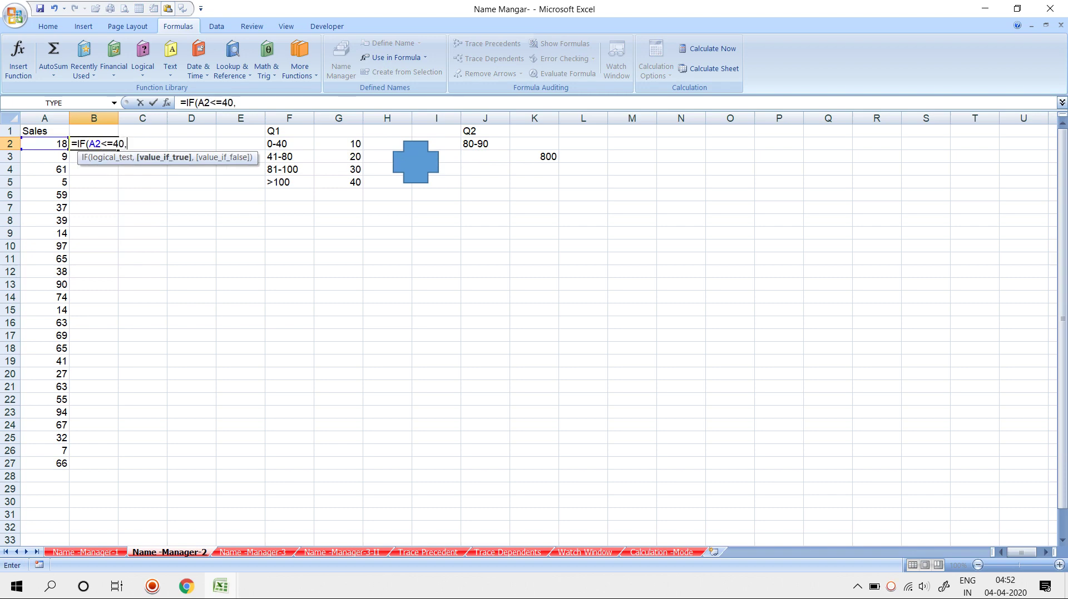
pyautogui.write('10')
pyautogui.write(',')
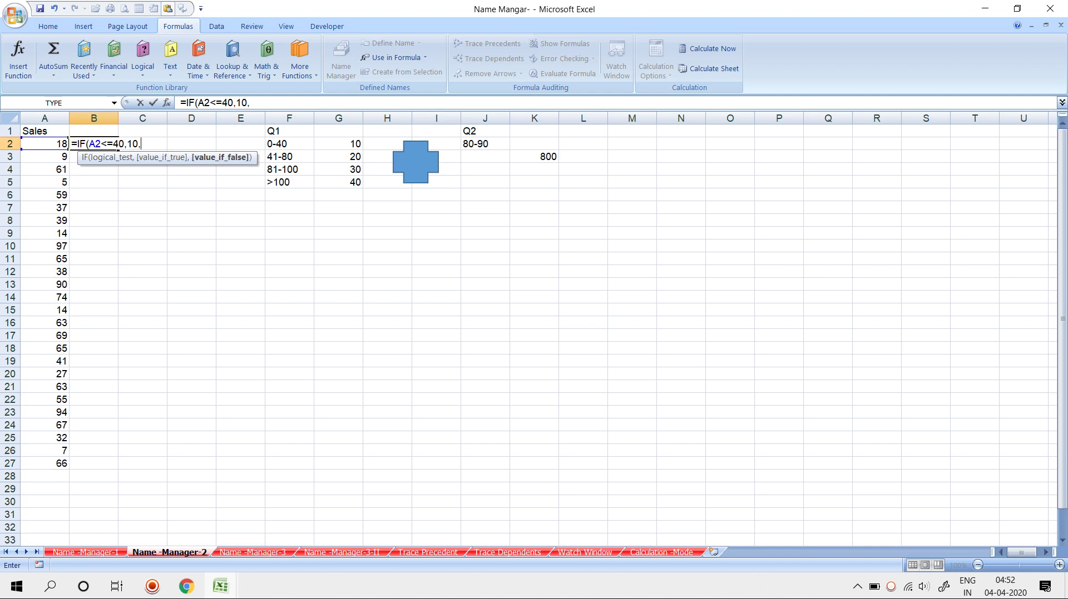
pyautogui.write('IF(')
pyautogui.press('Left')
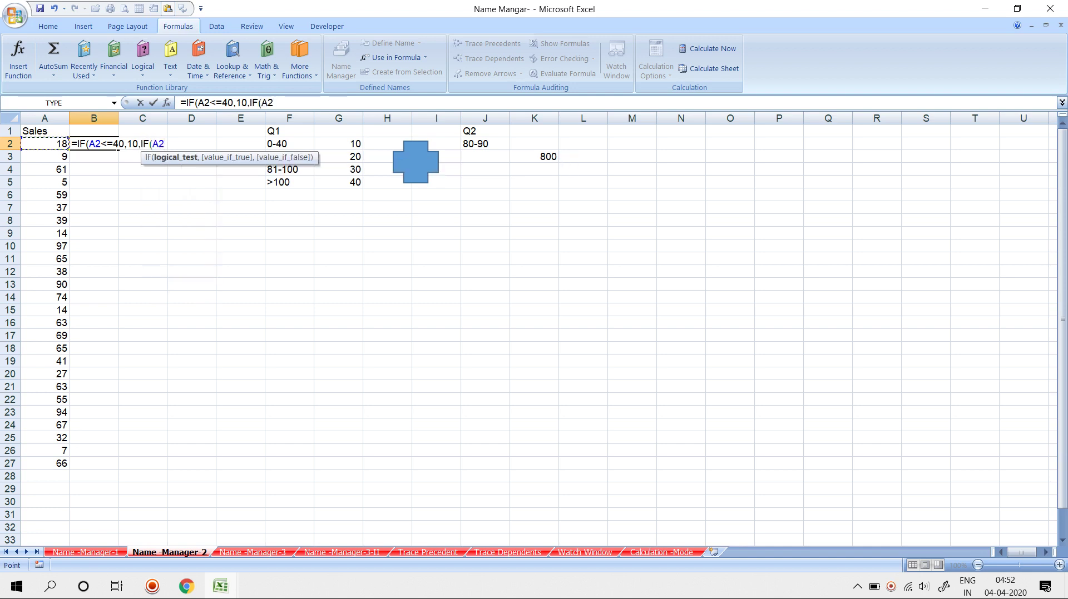
pyautogui.write('<=')
pyautogui.write('60,20')
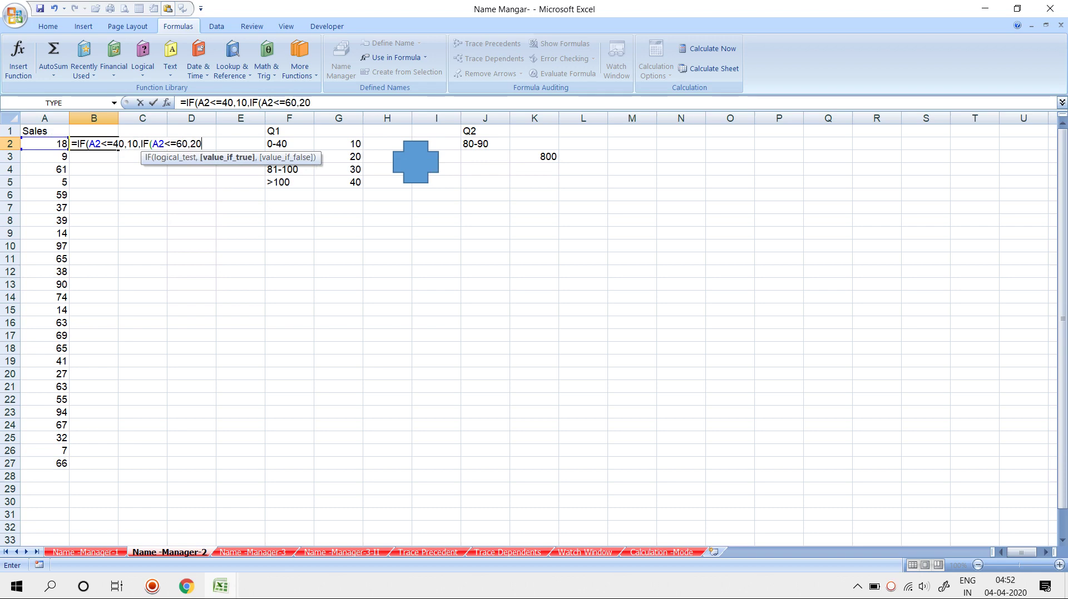
pyautogui.write(',if')
pyautogui.press('Tab')
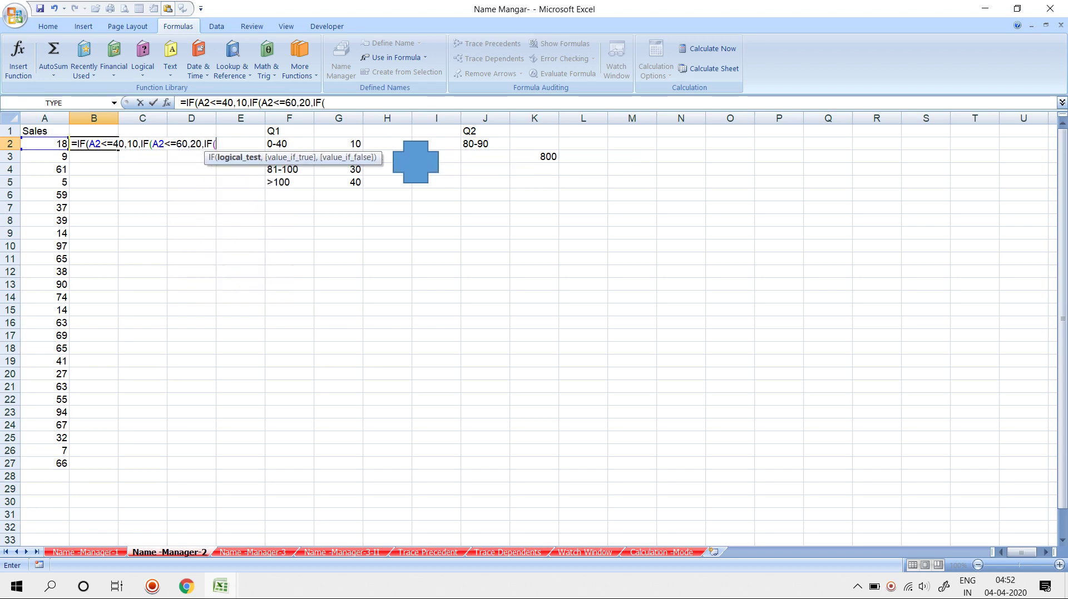
pyautogui.write('A2<=8')
pyautogui.write('0,3')
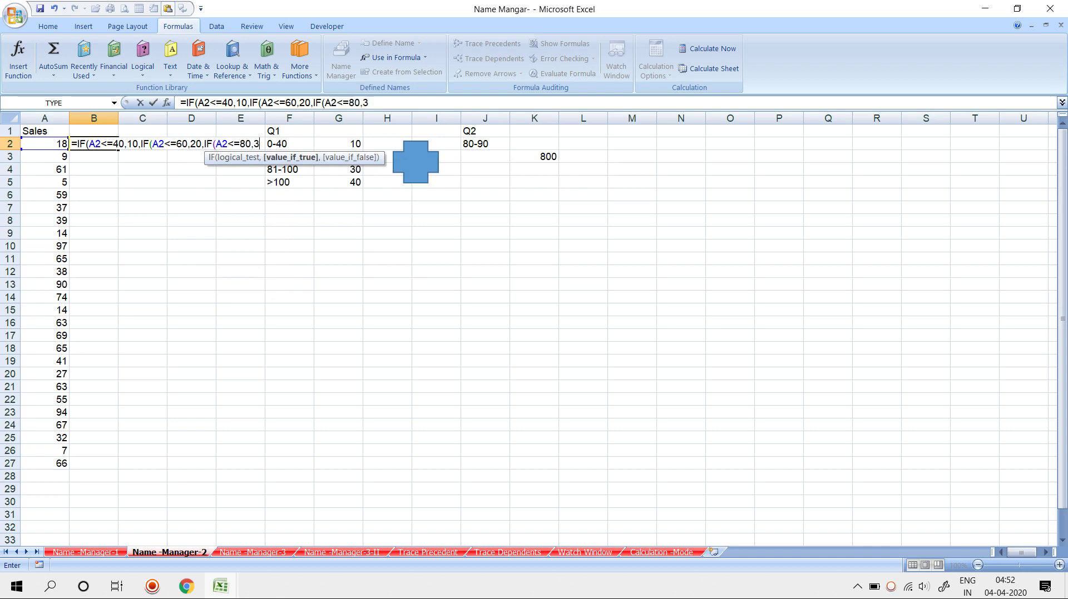
pyautogui.write('0,IF')
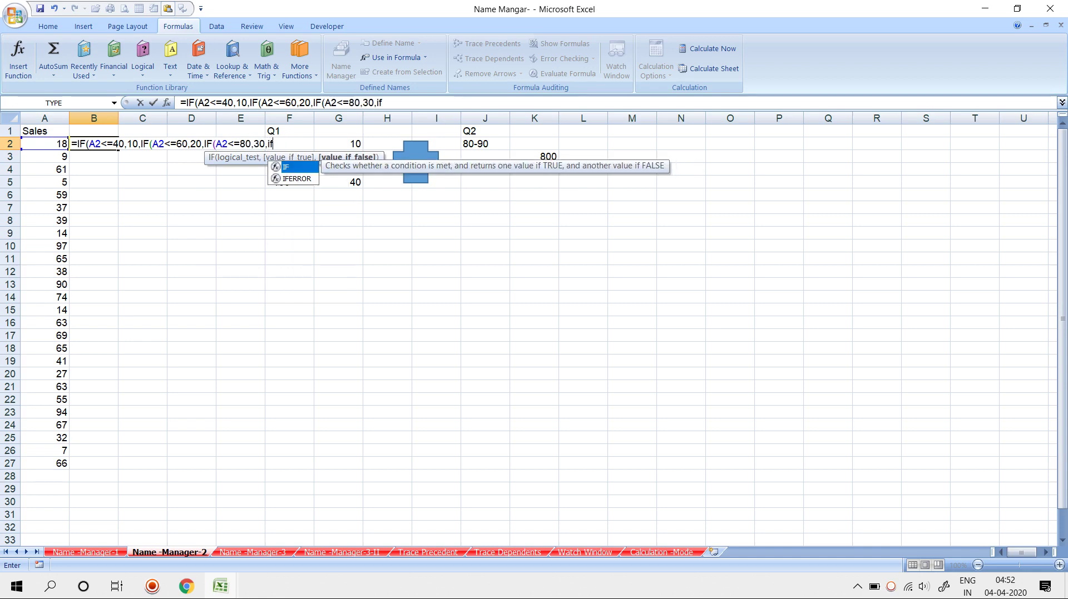
pyautogui.press('Tab')
pyautogui.press('Left')
pyautogui.write('<=')
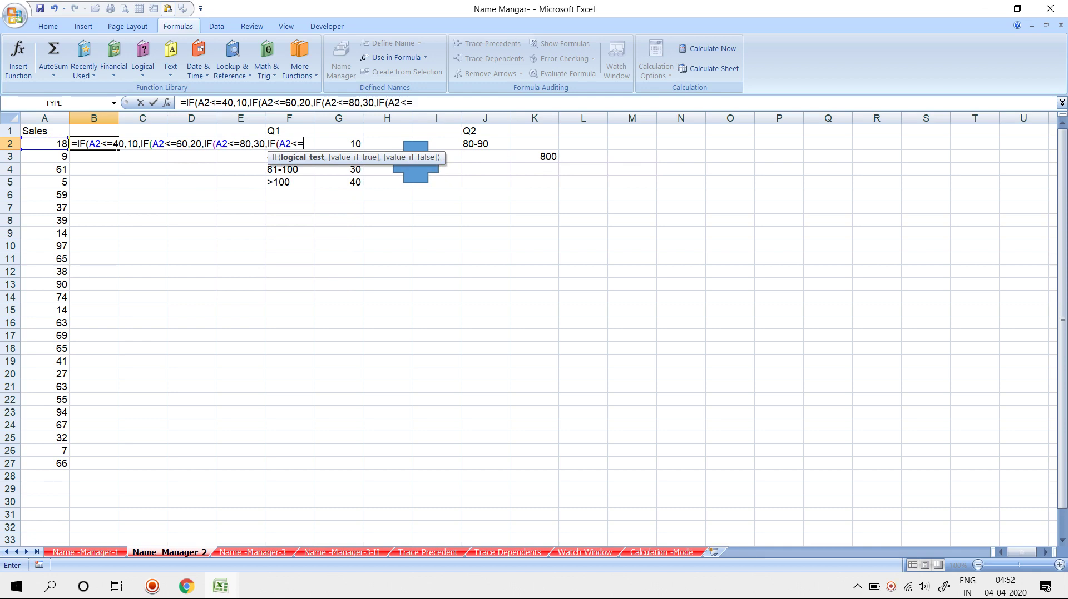
pyautogui.write('100,')
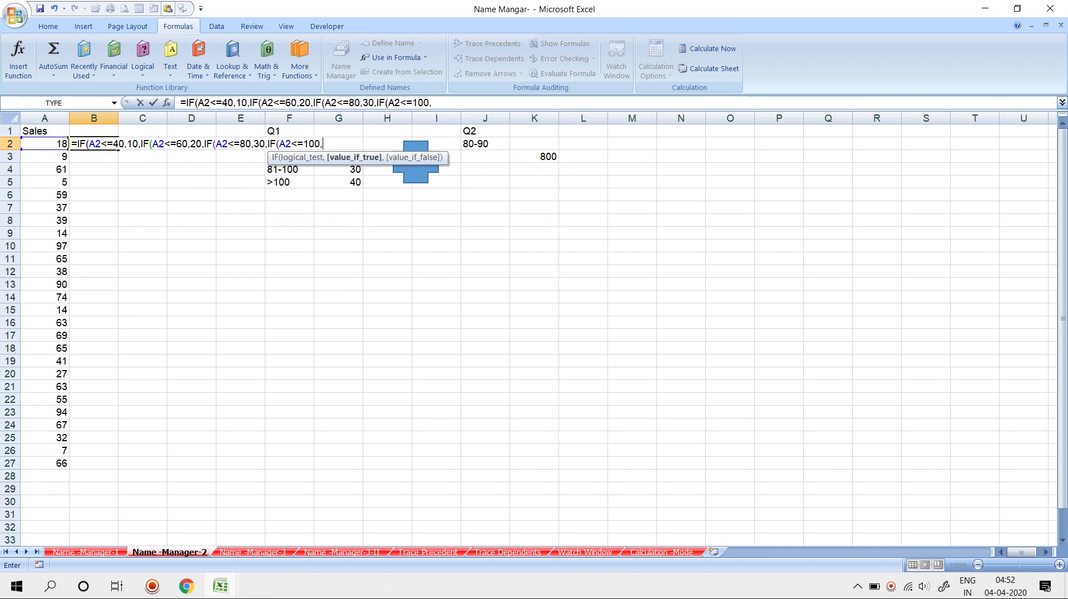
pyautogui.write('40')
pyautogui.press('Return')
pyautogui.press('Return')
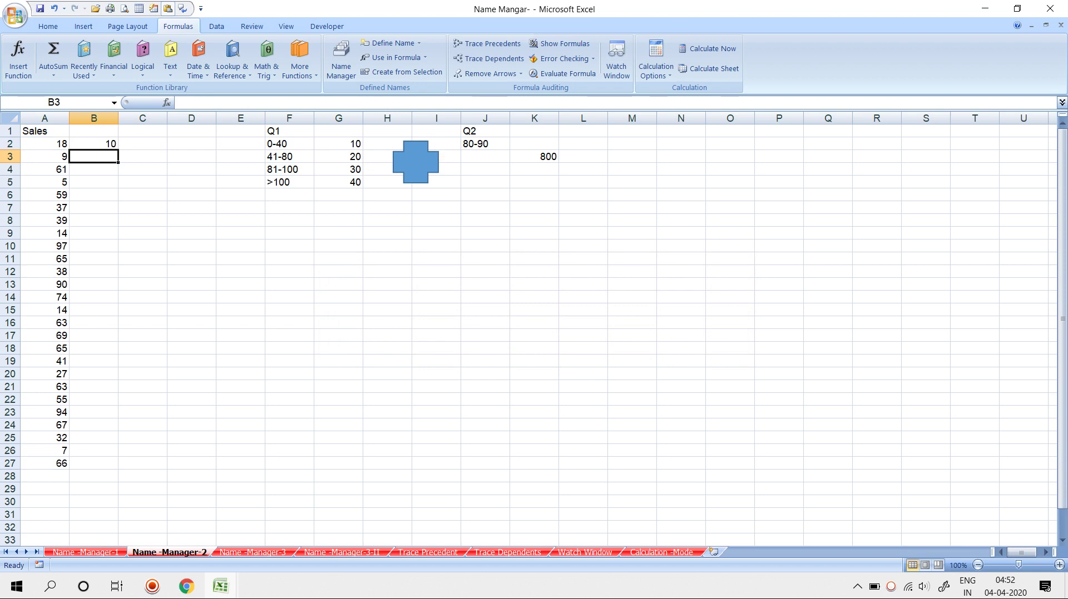
# Step: Enter =IF(AND(A2>=80,B2<=90),800,0) in C2, which returns 0 for sales of 18
pyautogui.click(485, 144)
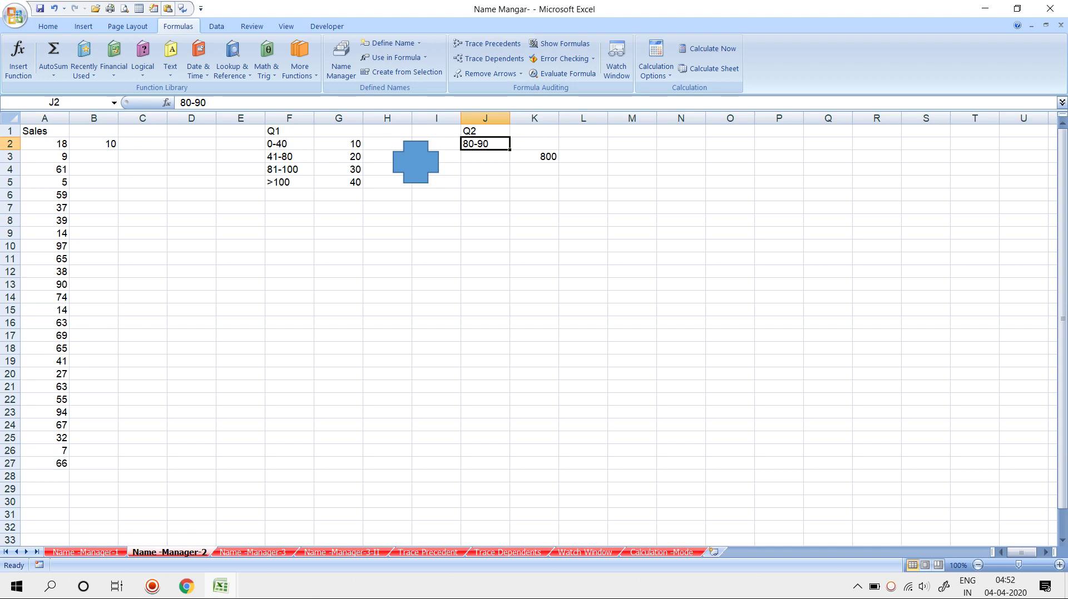
pyautogui.click(143, 144)
pyautogui.write('=')
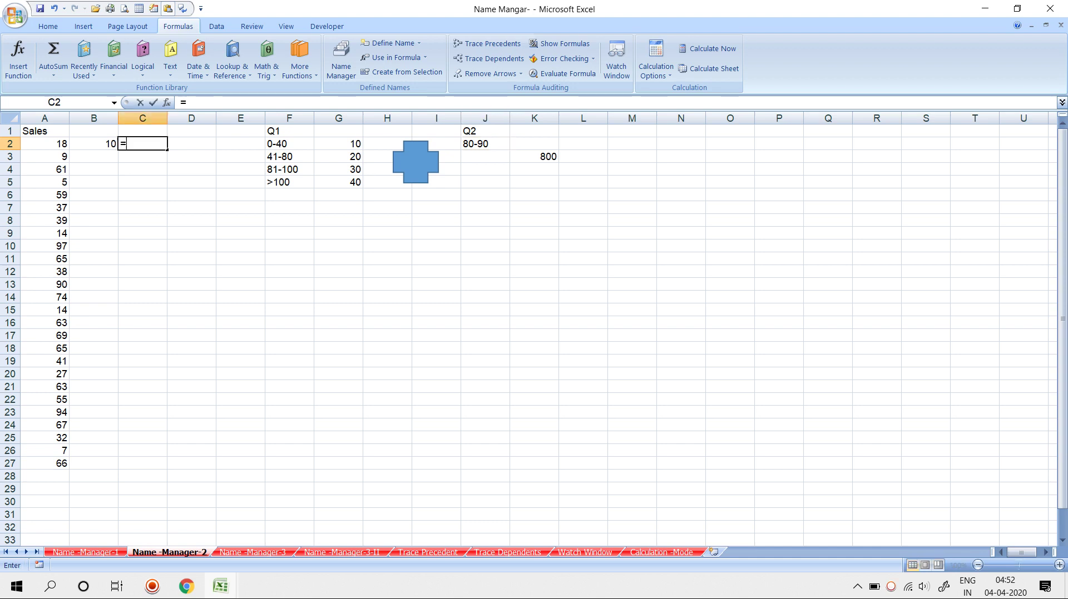
pyautogui.write('IF(')
pyautogui.press('Left')
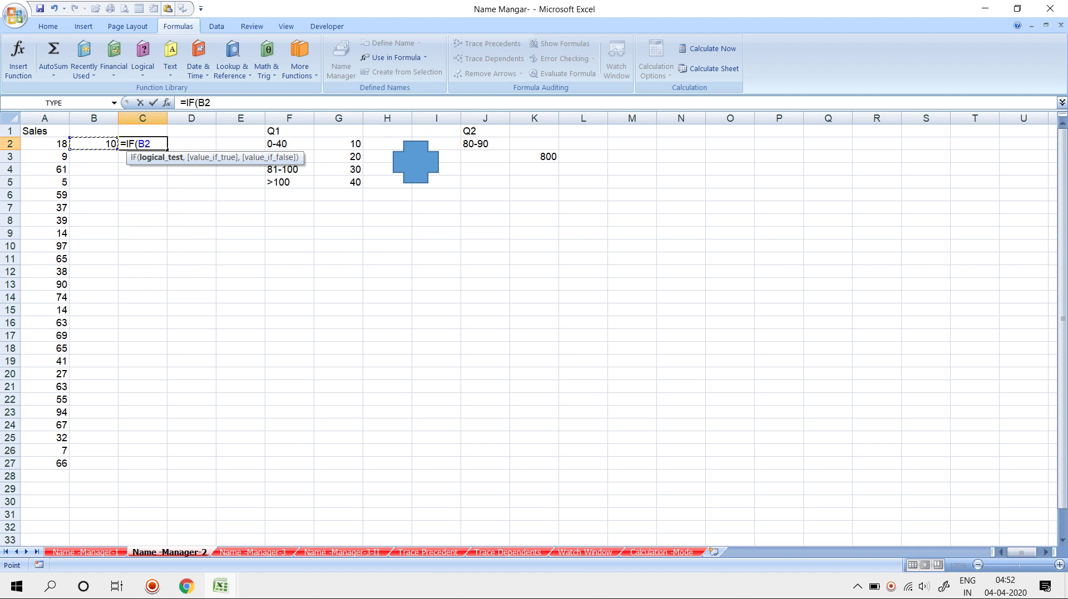
pyautogui.press('BackSpace')
pyautogui.press('BackSpace')
pyautogui.write('AND(')
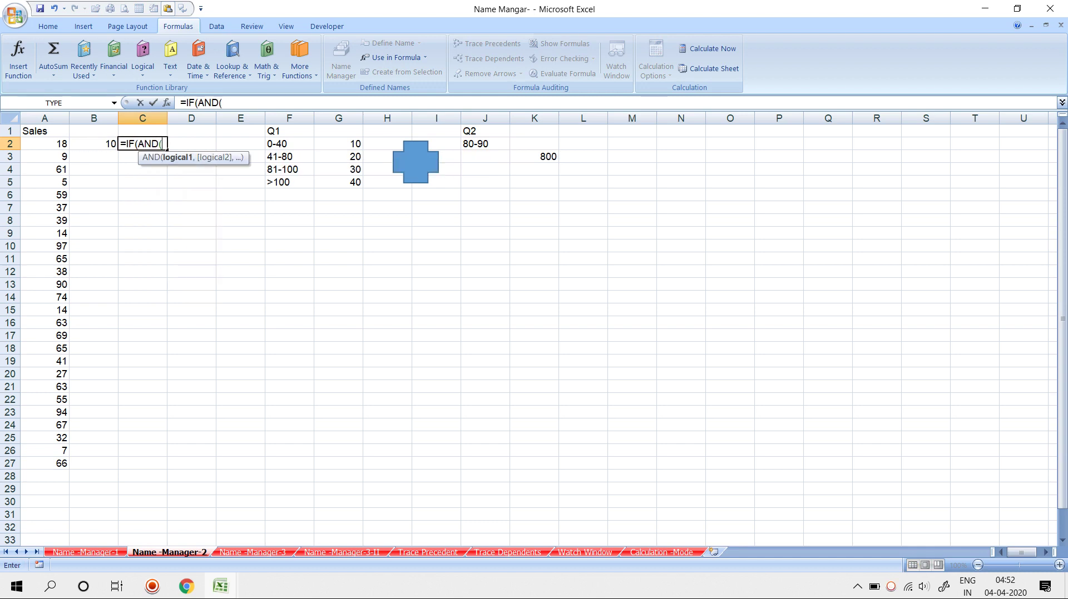
pyautogui.click(44, 144)
pyautogui.write('>=')
pyautogui.write('80,')
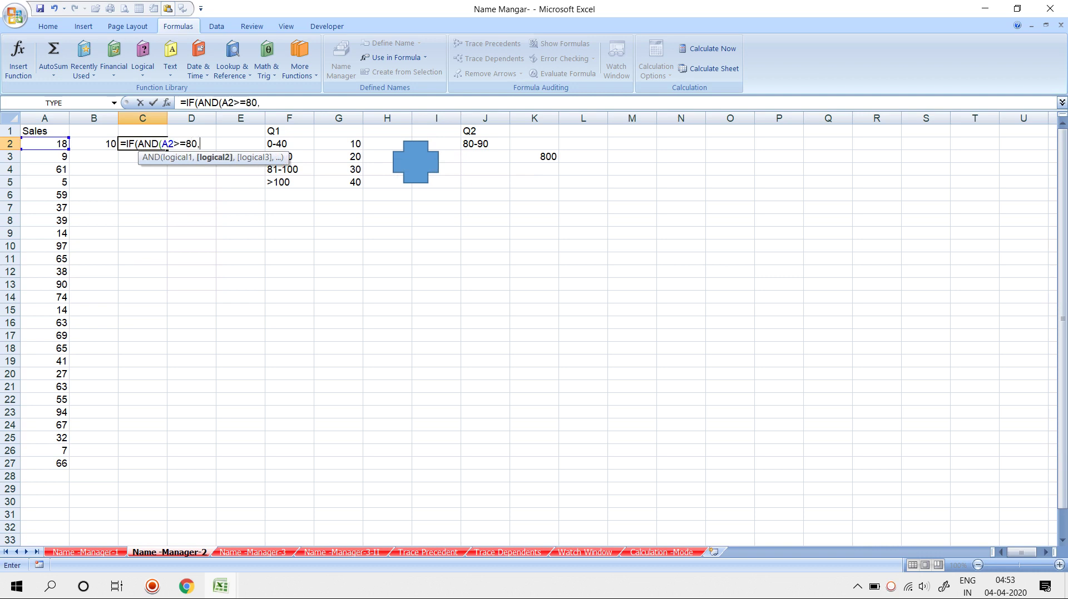
pyautogui.click(94, 143)
pyautogui.write('<=')
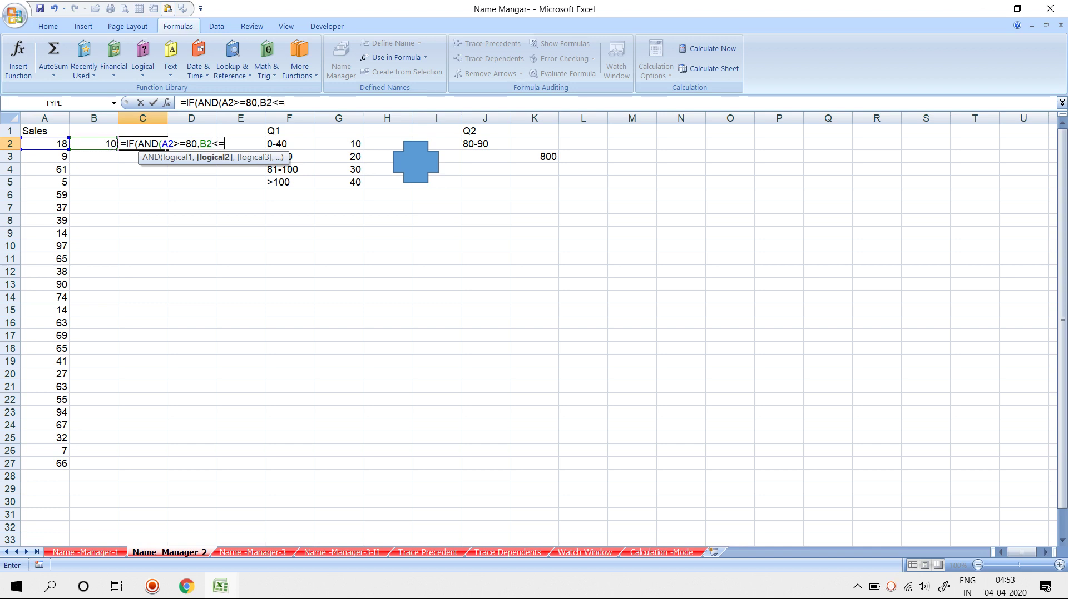
pyautogui.write('90')
pyautogui.write('),')
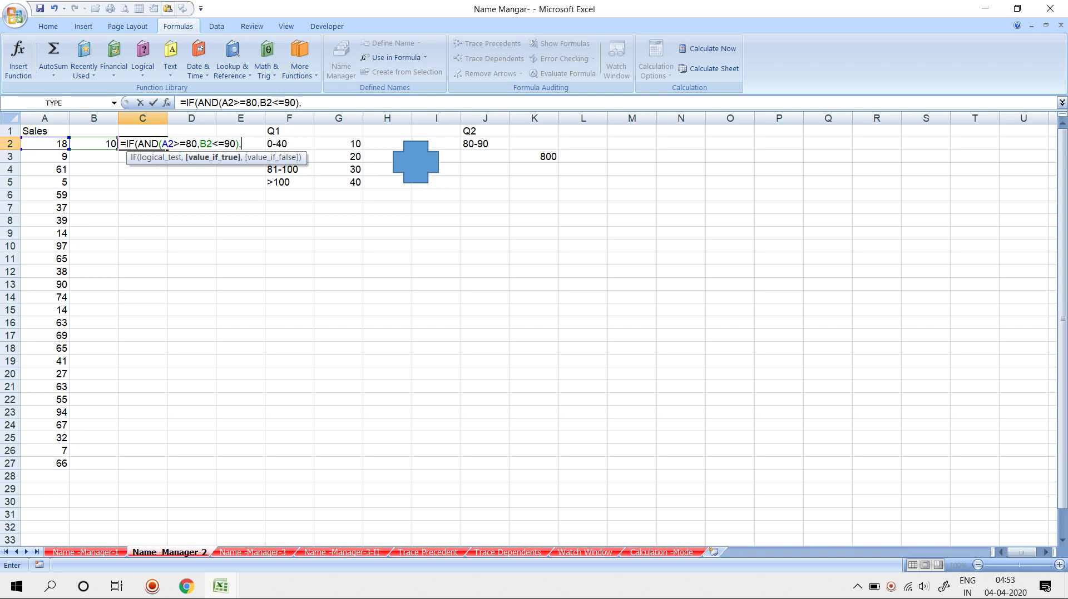
pyautogui.write('800,0')
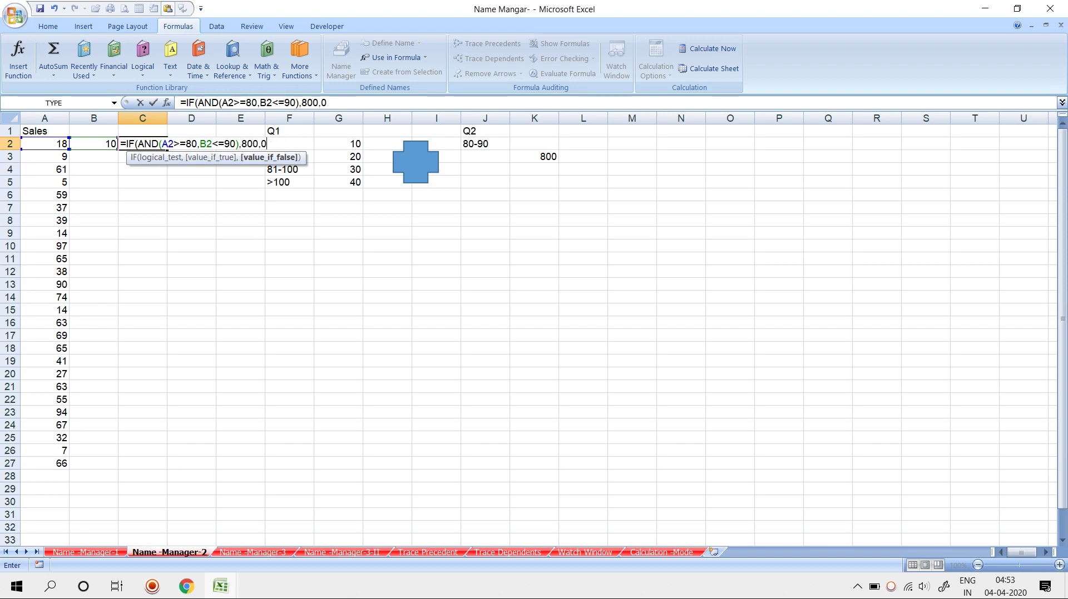
pyautogui.press('Return')
pyautogui.press('Return')
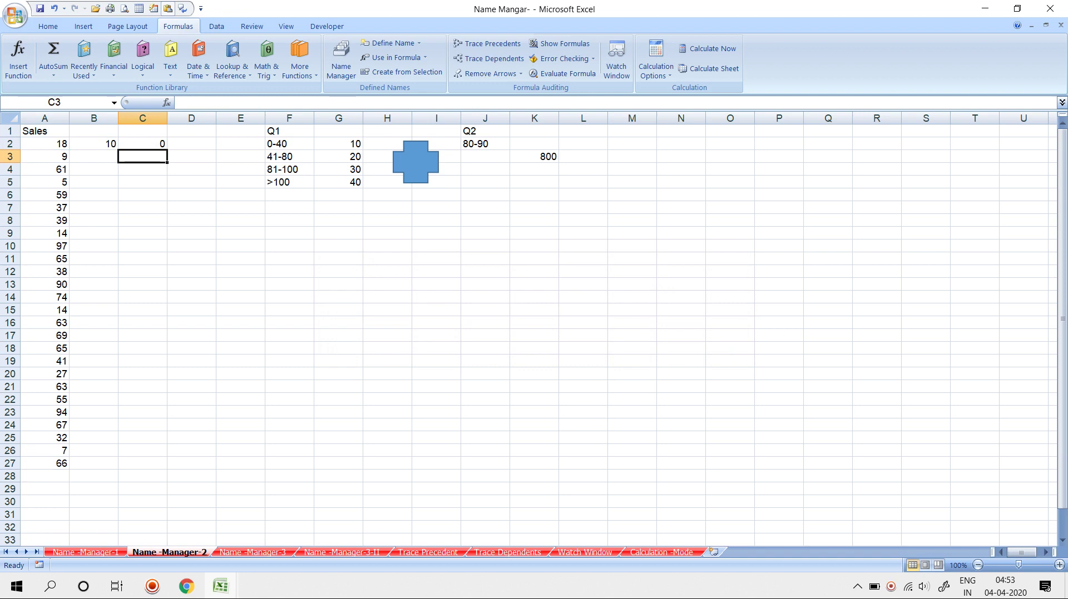
# Step: Change the sales in A2 to 80 so B2 shows 30 and C2 800
pyautogui.click(142, 144)
pyautogui.click(44, 143)
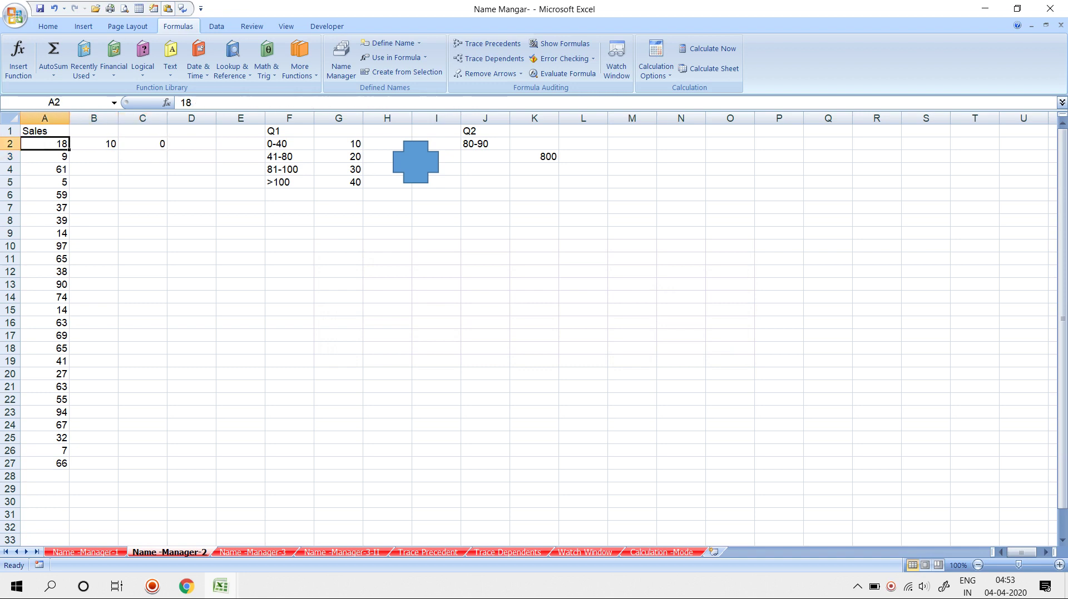
pyautogui.write('80')
pyautogui.press('Return')
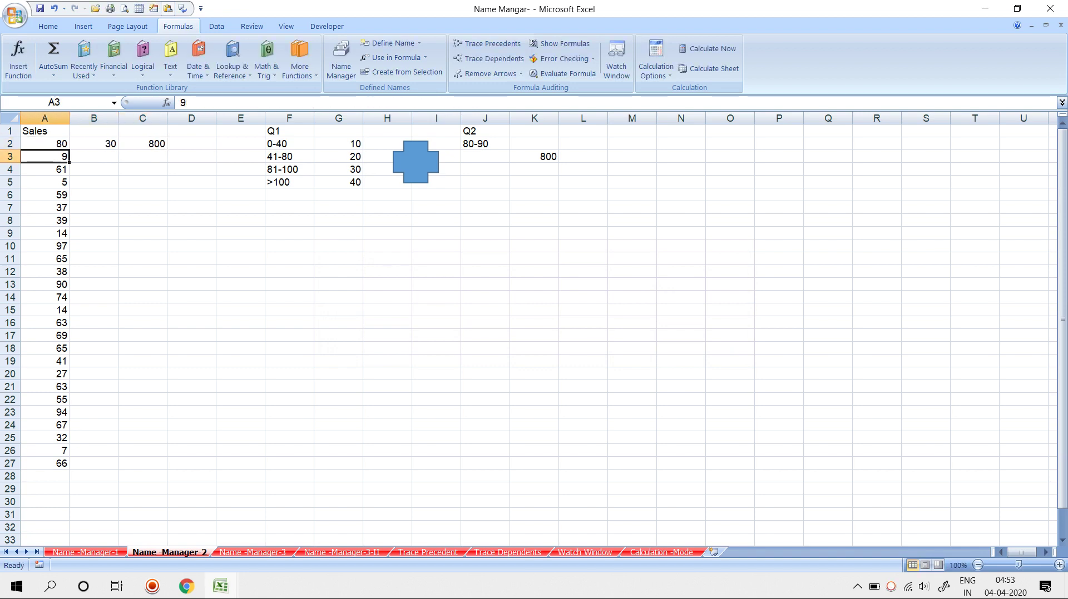
# Step: Add the formula =B2+C2 in D2, totalling 830
pyautogui.click(45, 144)
pyautogui.click(142, 144)
pyautogui.click(191, 144)
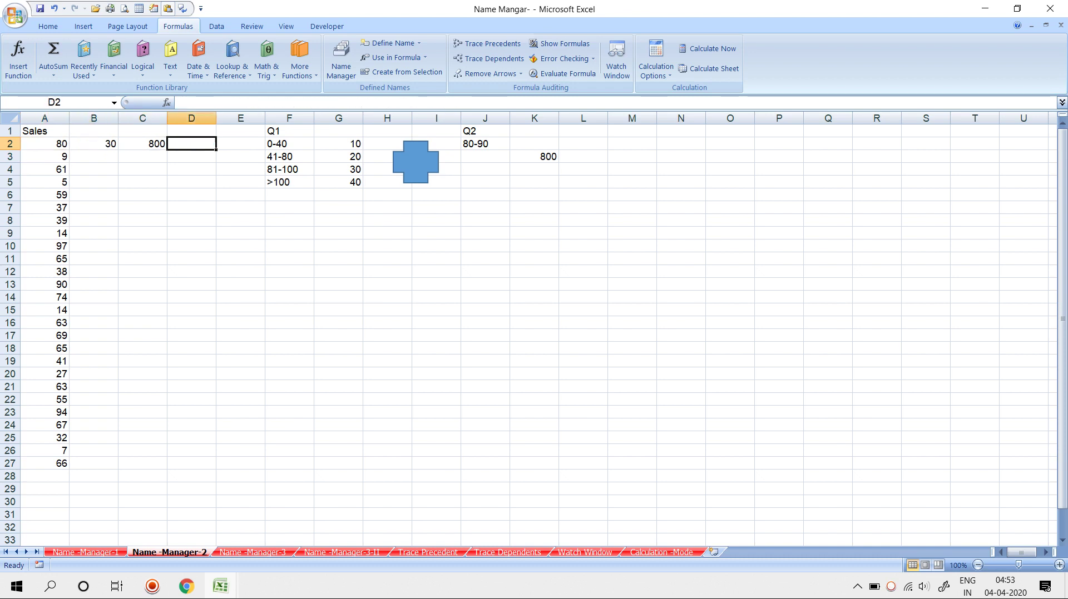
pyautogui.write('=')
pyautogui.press('Left')
pyautogui.press('Left')
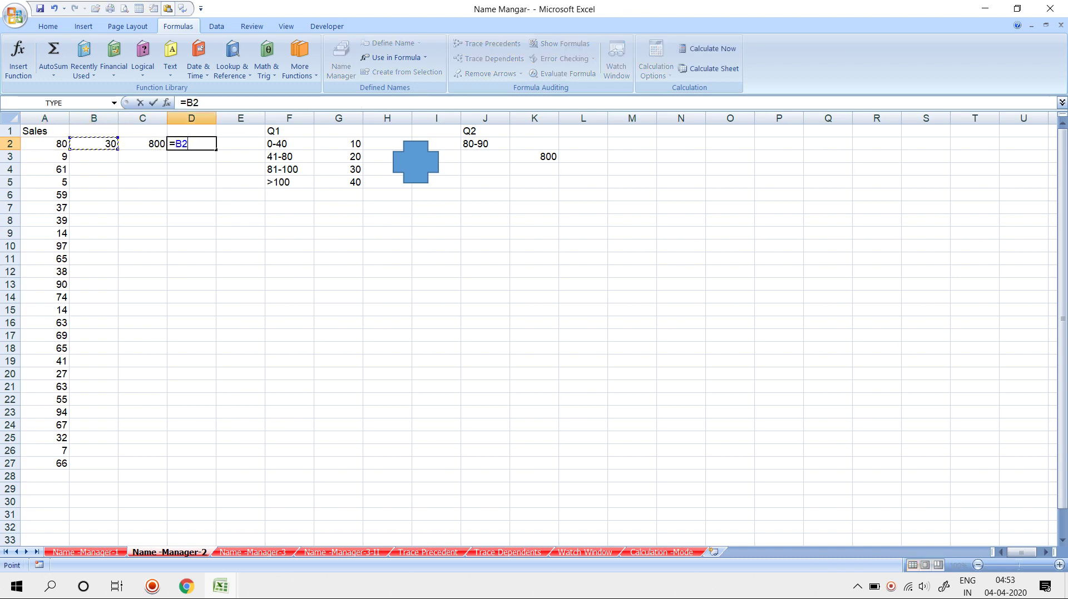
pyautogui.write('+')
pyautogui.press('Left')
pyautogui.press('Return')
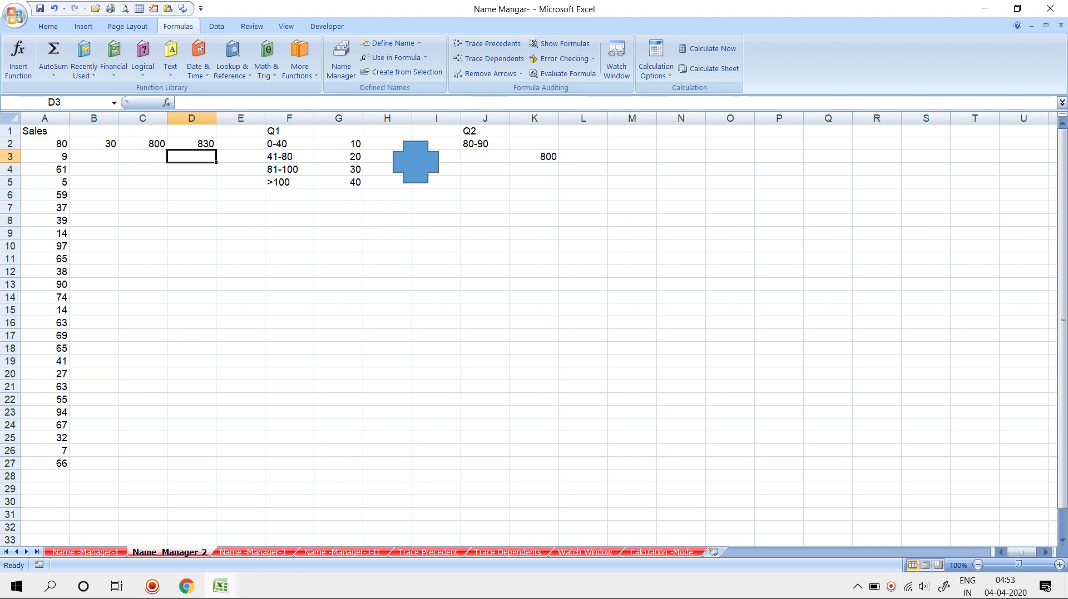
# Step: Open B2's formula in edit mode and select its text
pyautogui.click(191, 130)
pyautogui.click(93, 144)
pyautogui.press('F2')
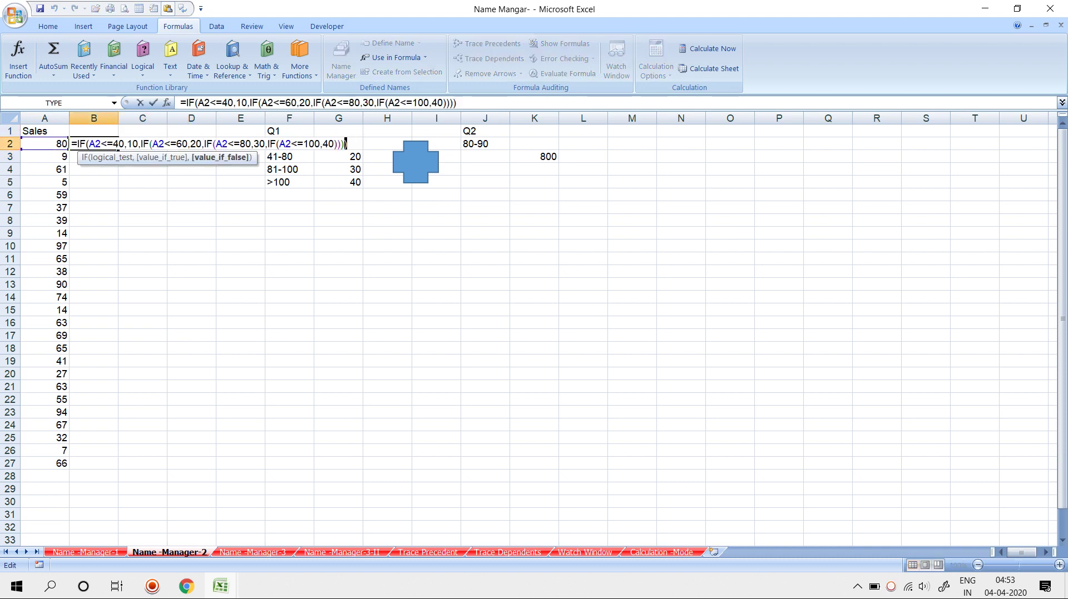
pyautogui.hotkey('shift', 'Left')
pyautogui.hotkey('shift', 'Left')
pyautogui.hotkey('shift', 'Left')
pyautogui.hotkey('shift', 'Left')
pyautogui.hotkey('shift', 'Left')
pyautogui.hotkey('shift', 'Left')
pyautogui.hotkey('shift', 'Left')
pyautogui.hotkey('shift', 'Left')
pyautogui.hotkey('shift', 'Left')
pyautogui.hotkey('shift', 'Left')
pyautogui.hotkey('shift', 'Left')
pyautogui.hotkey('shift', 'Left')
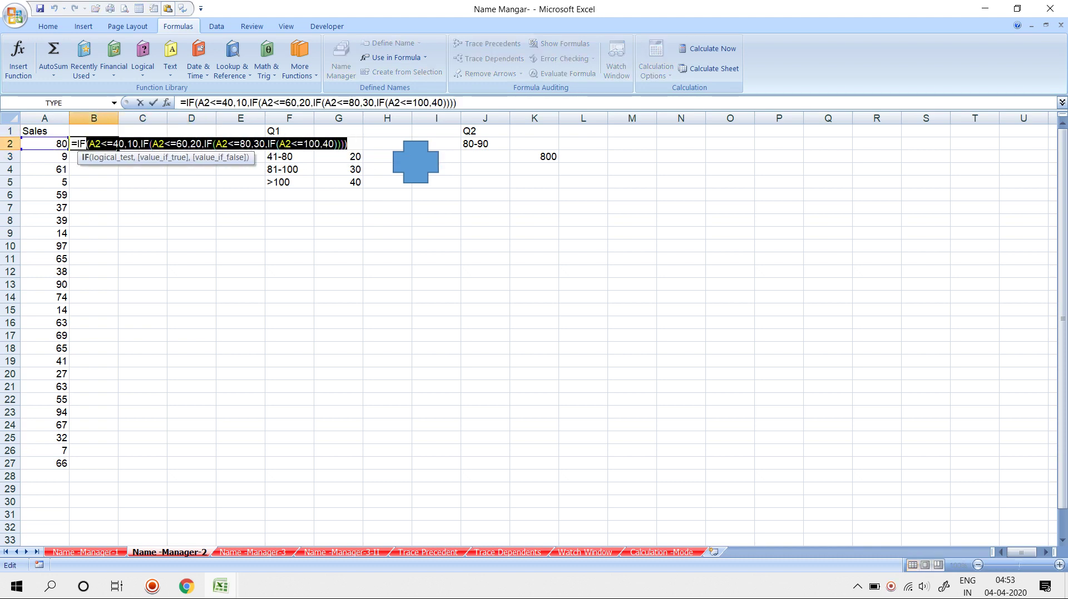
pyautogui.hotkey('shift', 'Left')
pyautogui.hotkey('shift', 'Left')
pyautogui.hotkey('shift', 'Left')
pyautogui.hotkey('shift', 'Left')
# Step: Replace the B2 reference in D2's formula with the pasted nested IF formula
pyautogui.press('Escape')
pyautogui.click(188, 143)
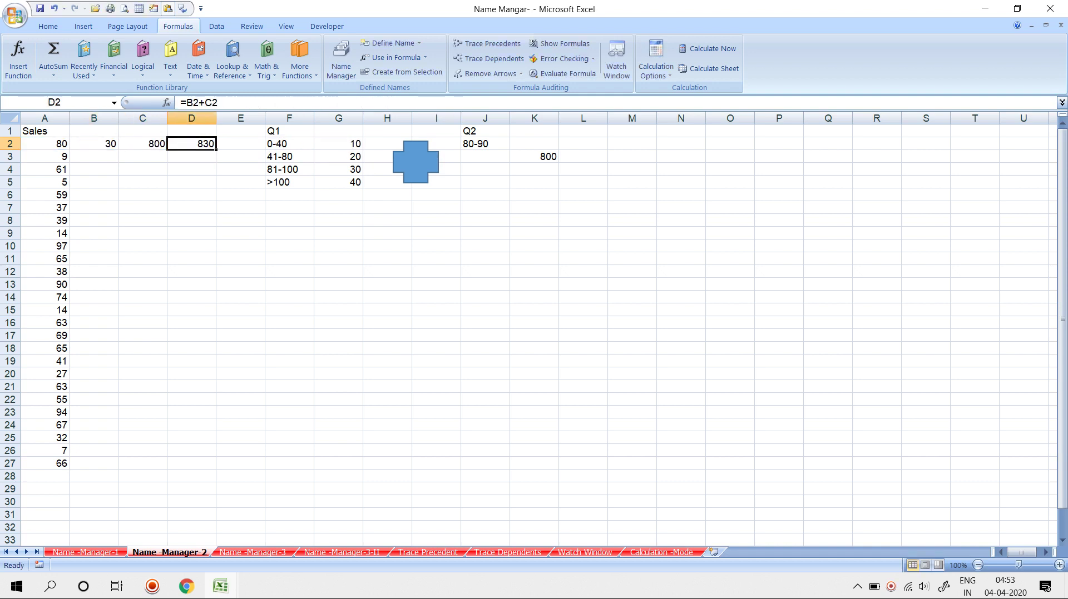
pyautogui.doubleClick(187, 143)
pyautogui.press('BackSpace')
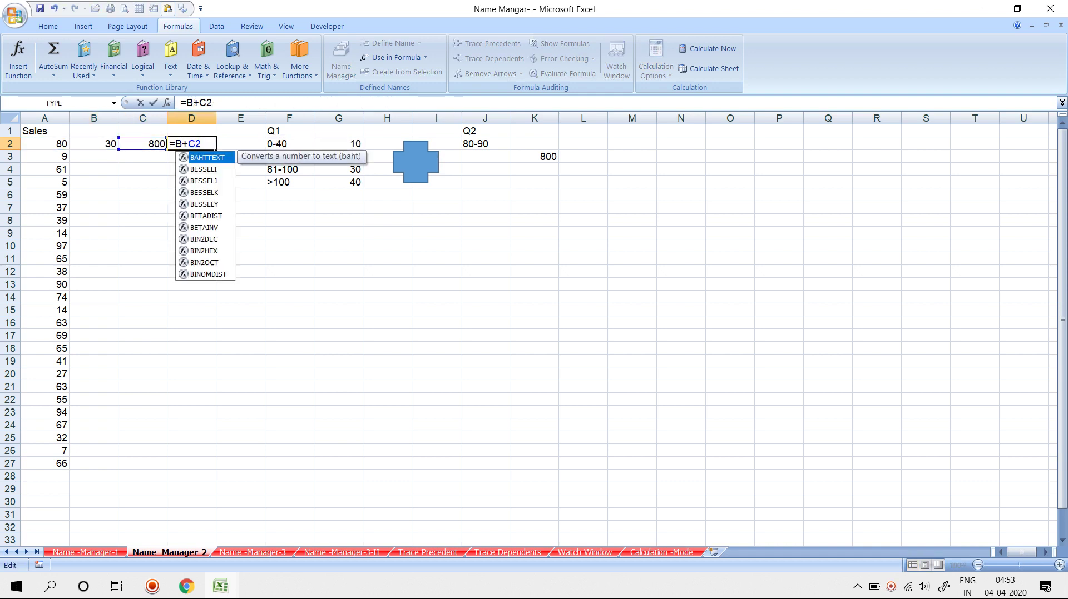
pyautogui.press('BackSpace')
pyautogui.hotkey('ctrl', 'v')
pyautogui.press('Return')
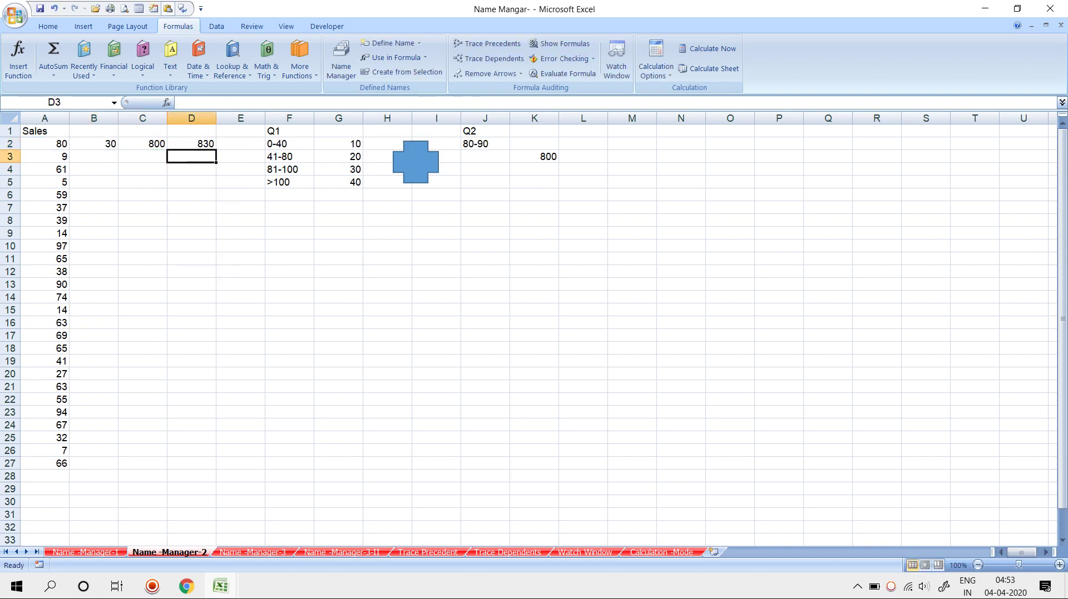
# Step: Copy C2's IF(AND) formula and paste it into D2 in place of the C2 reference
pyautogui.click(142, 143)
pyautogui.doubleClick(142, 143)
pyautogui.hotkey('shift', 'Left')
pyautogui.hotkey('shift', 'Left')
pyautogui.hotkey('shift', 'Left')
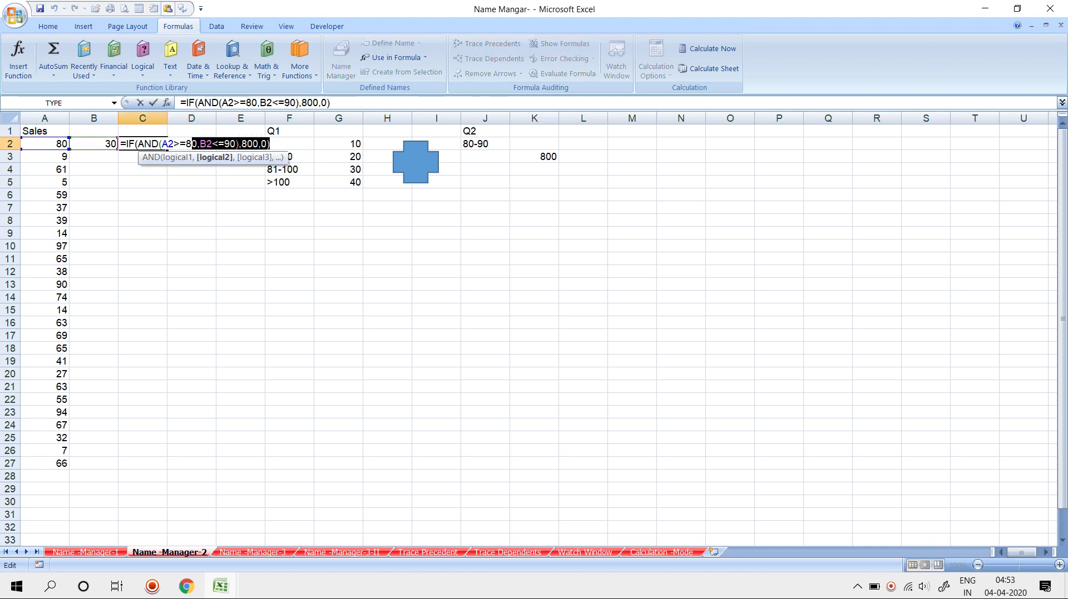
pyautogui.hotkey('shift', 'Left')
pyautogui.hotkey('shift', 'Left')
pyautogui.hotkey('shift', 'Left')
pyautogui.hotkey('ctrl', 'c')
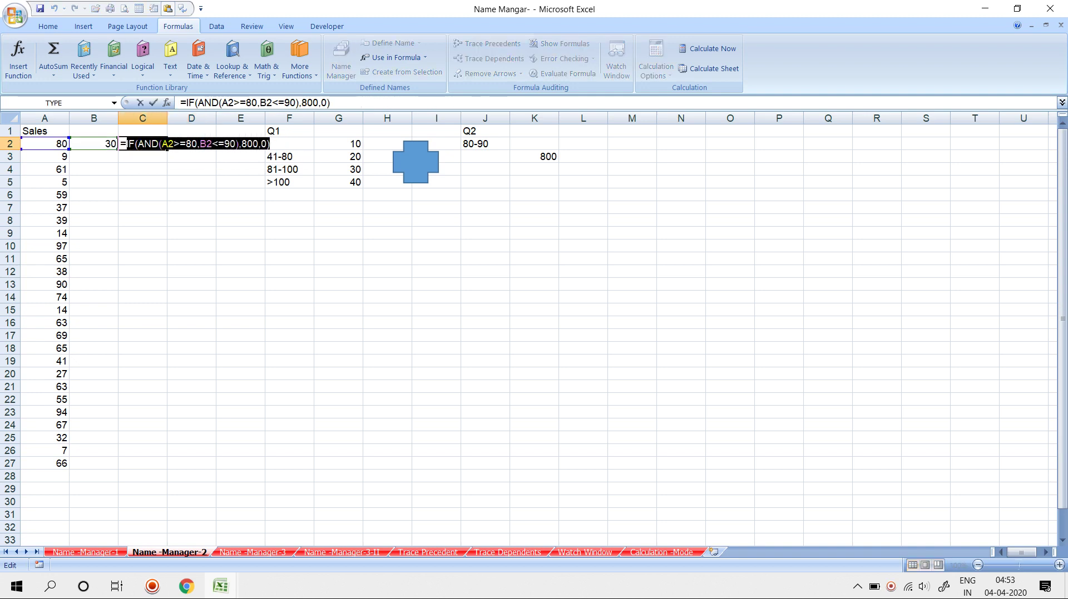
pyautogui.press('Tab')
pyautogui.press('F2')
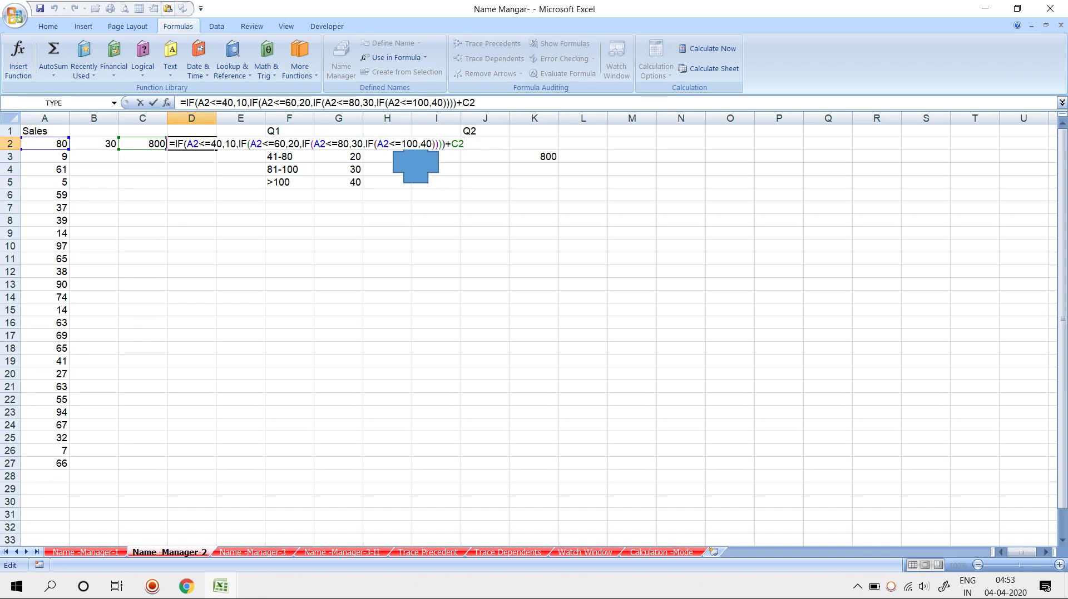
pyautogui.press('BackSpace')
pyautogui.press('BackSpace')
pyautogui.hotkey('ctrl', 'v')
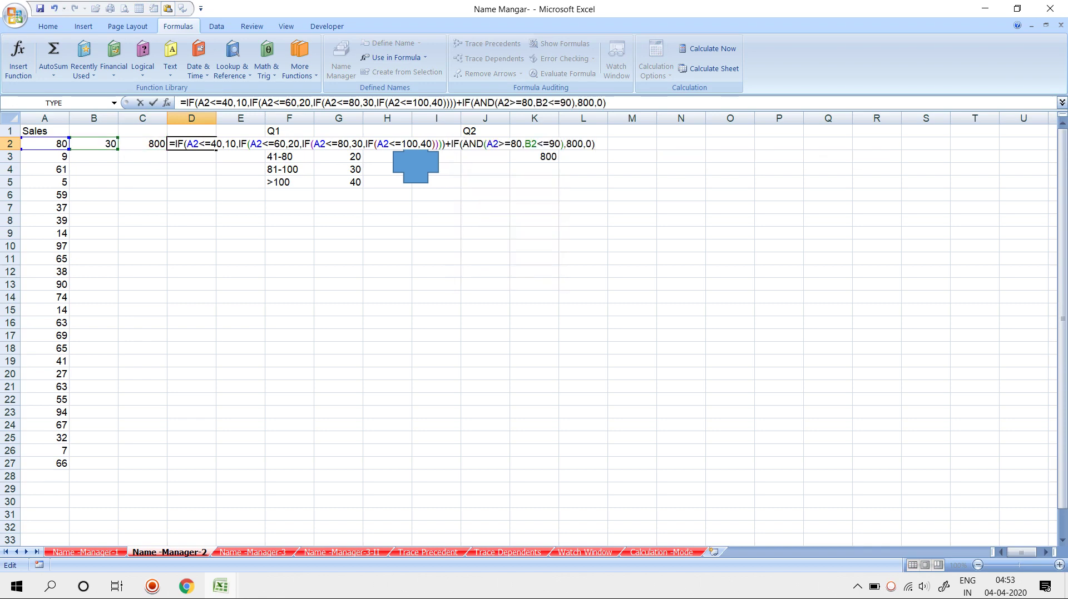
pyautogui.press('Return')
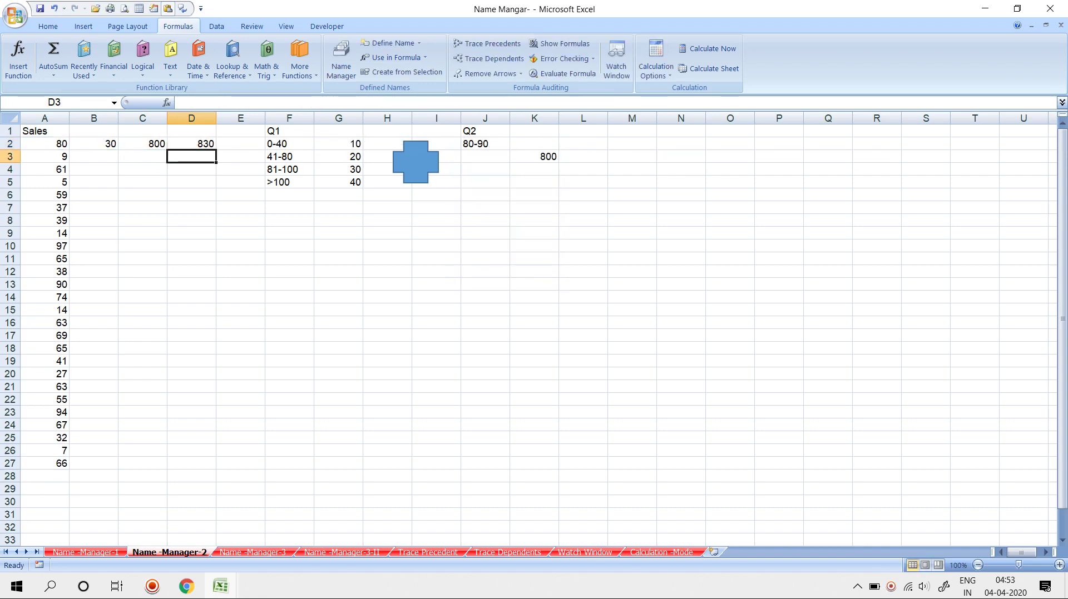
# Step: Clear the helper values in C2 and B2 and move D2's combined formula into B2
pyautogui.press('Up')
pyautogui.press('Left')
pyautogui.press('Delete')
pyautogui.press('Left')
pyautogui.press('Delete')
pyautogui.press('Right')
pyautogui.press('Right')
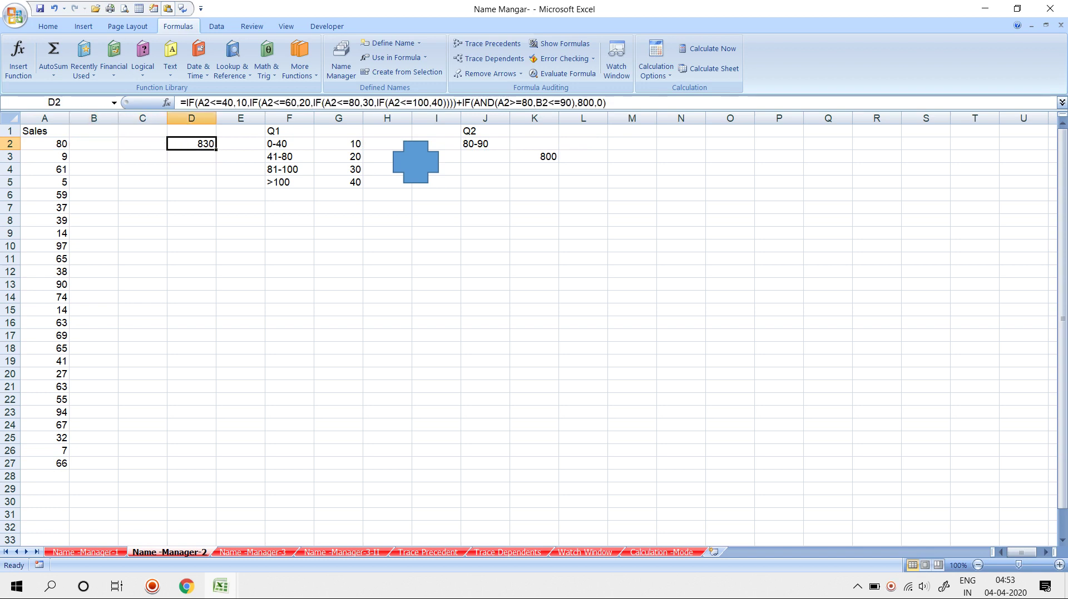
pyautogui.hotkey('ctrl', 'c')
pyautogui.press('Left')
pyautogui.press('Left')
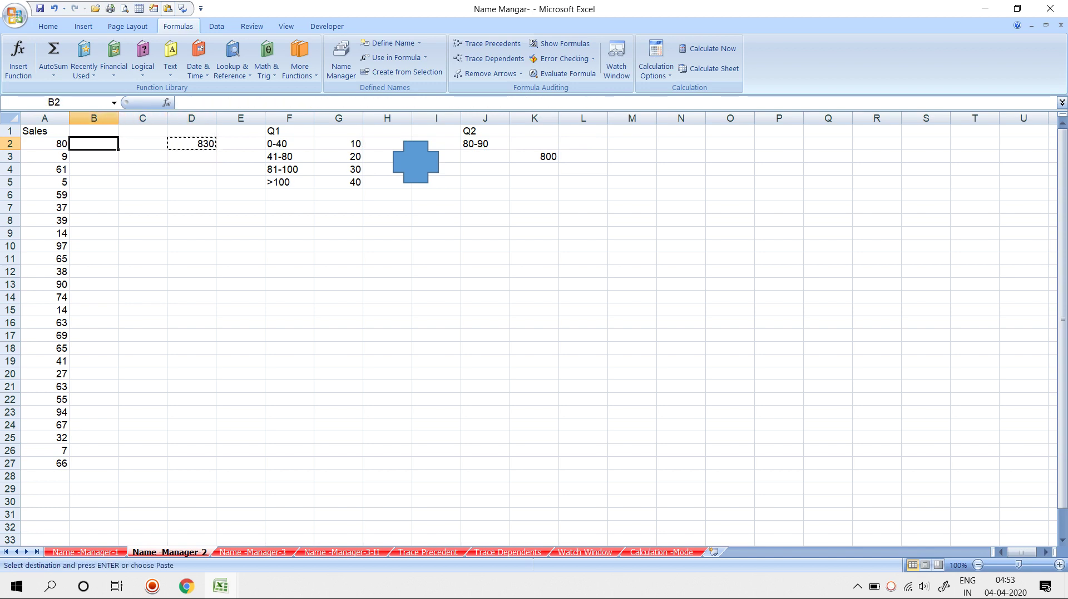
pyautogui.hotkey('ctrl', 'v')
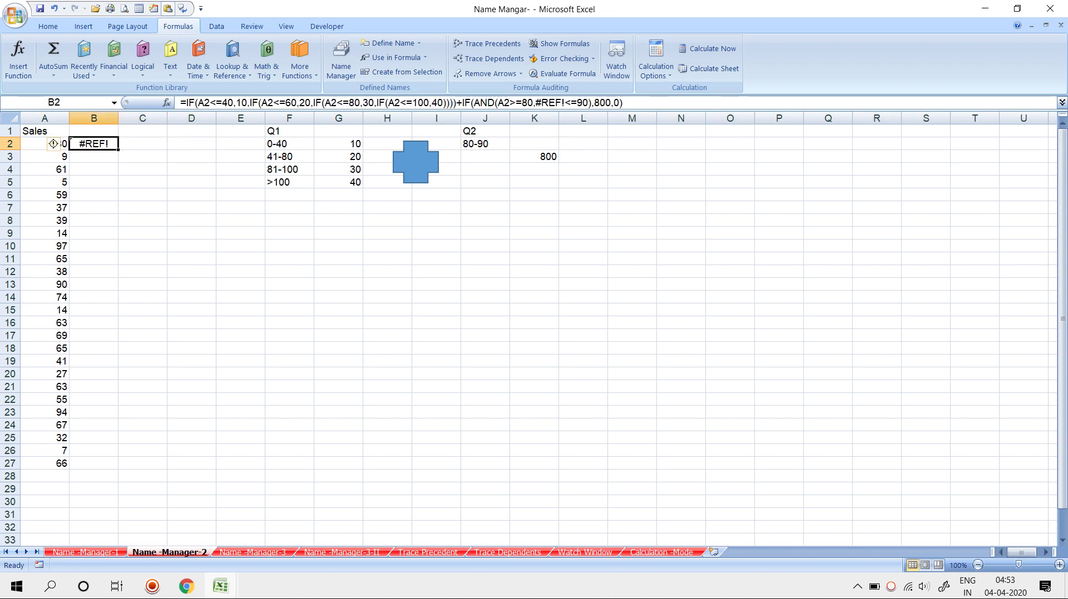
# Step: Fix the #REF! in B2's formula by replacing it with A2, giving 830
pyautogui.press('F2')
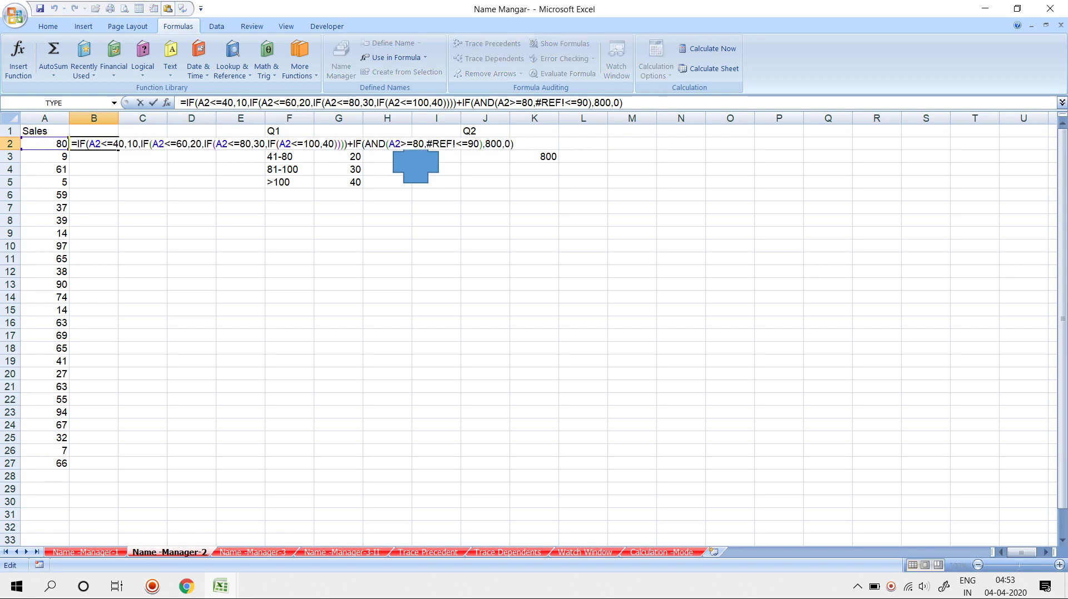
pyautogui.click(455, 144)
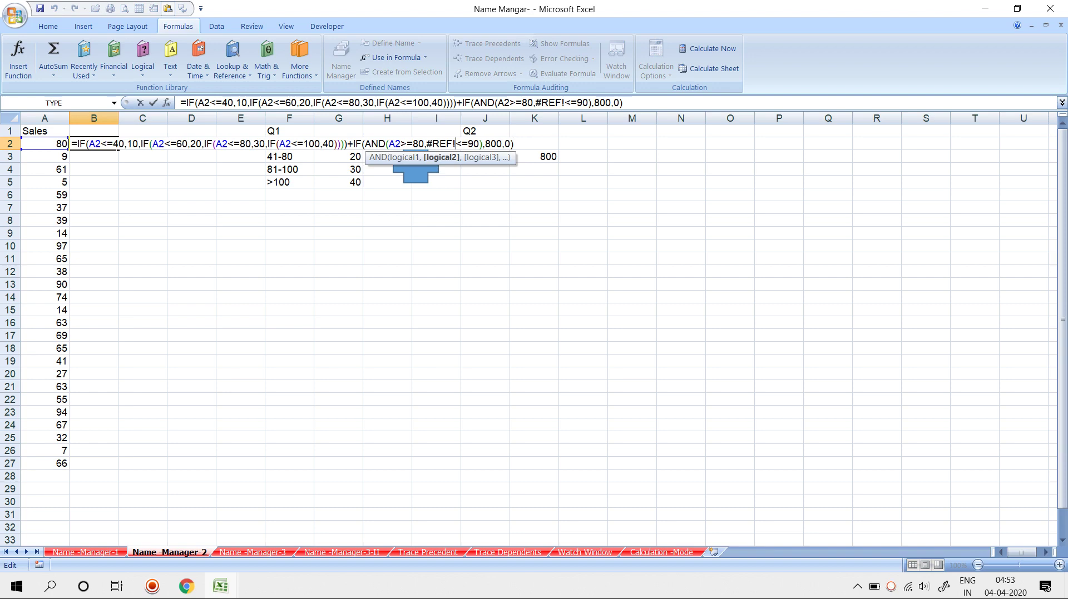
pyautogui.press('BackSpace')
pyautogui.press('BackSpace')
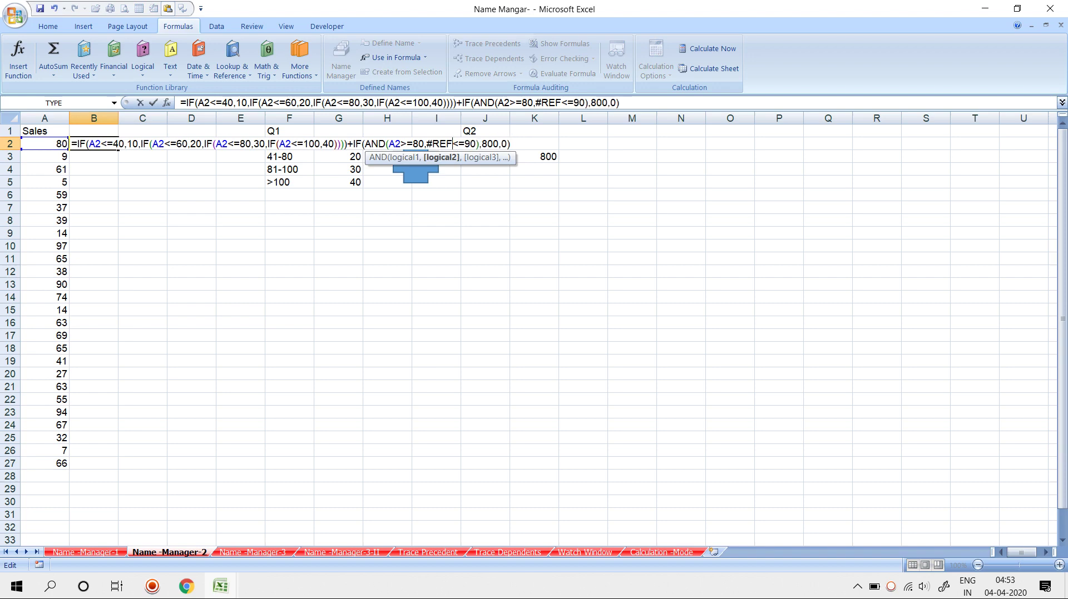
pyautogui.press('BackSpace')
pyautogui.press('BackSpace')
pyautogui.press('BackSpace')
pyautogui.write('a2')
pyautogui.press('Return')
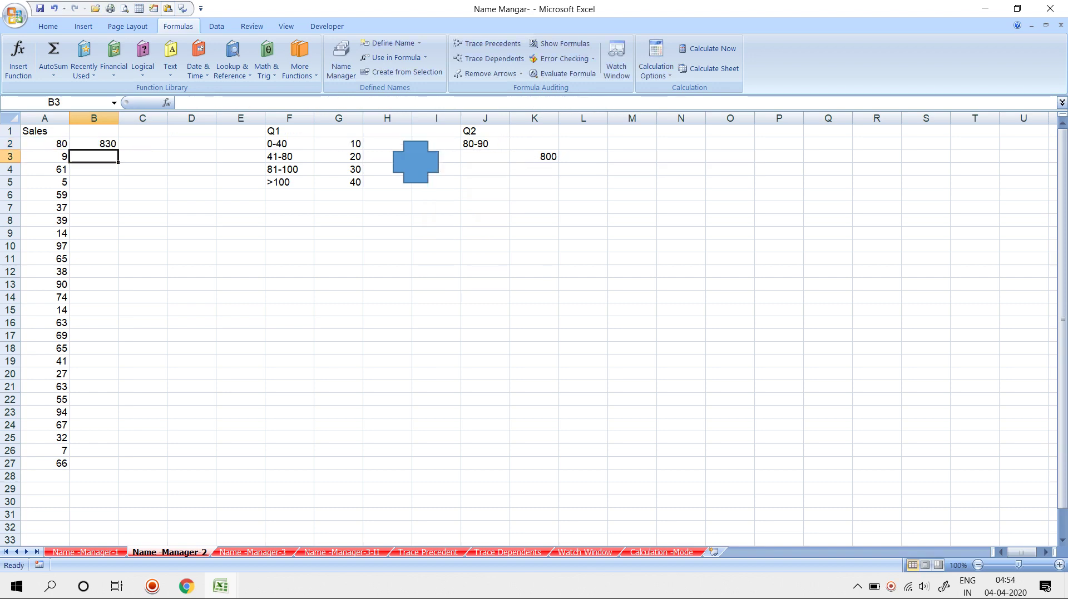
# Step: Copy the text of B2's combined formula without changing the cell
pyautogui.click(93, 144)
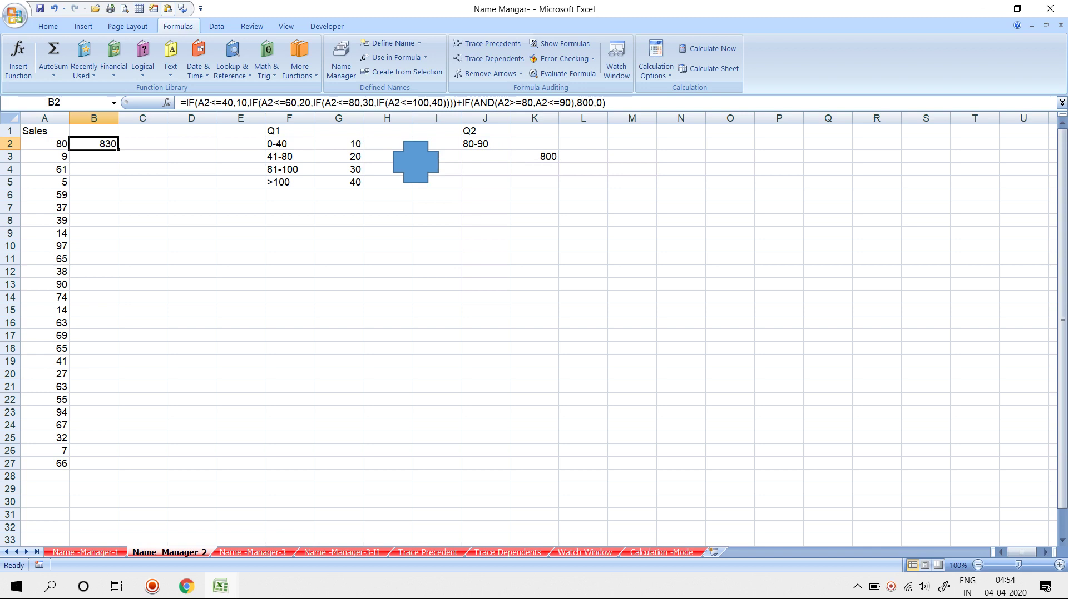
pyautogui.press('F2')
pyautogui.hotkey('ctrl', 'shift', 'Left')
pyautogui.hotkey('ctrl', 'shift', 'Left')
pyautogui.hotkey('ctrl', 'shift', 'Left')
pyautogui.hotkey('ctrl', 'shift', 'Left')
pyautogui.hotkey('ctrl', 'shift', 'Left')
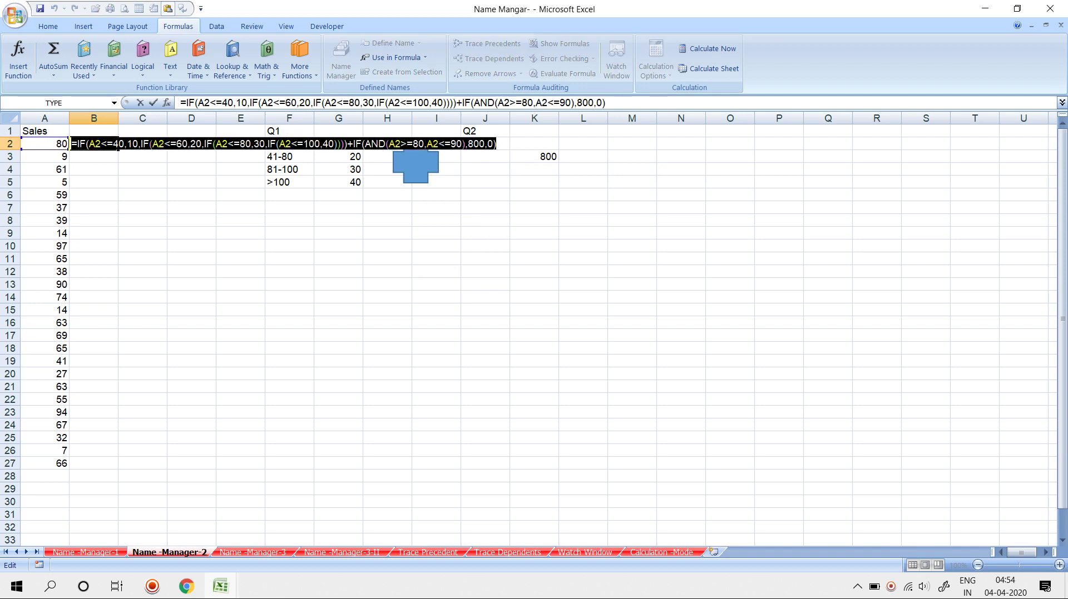
pyautogui.rightClick(118, 145)
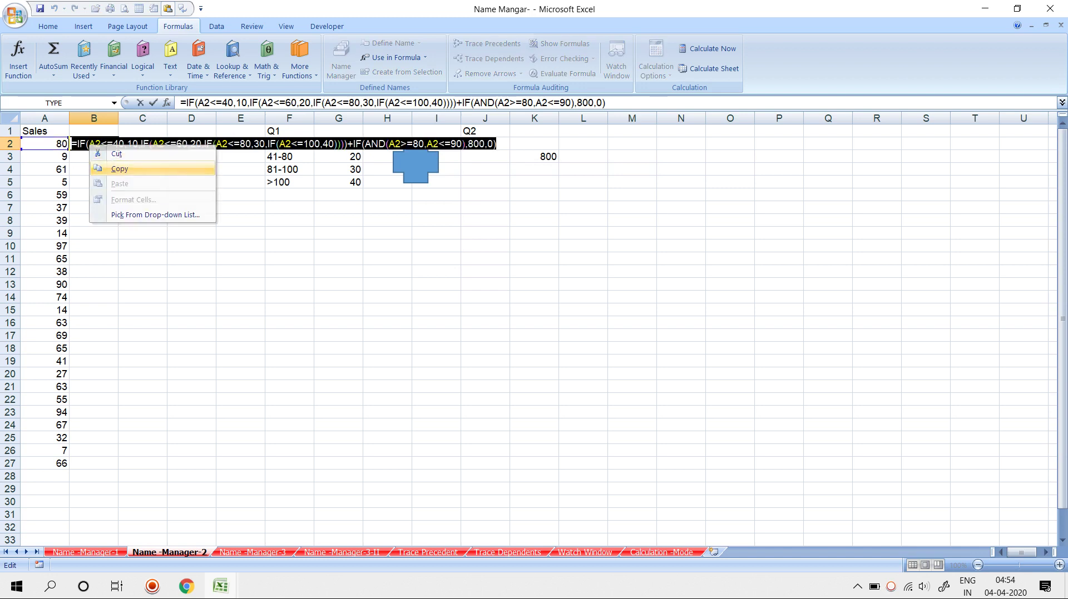
pyautogui.click(114, 169)
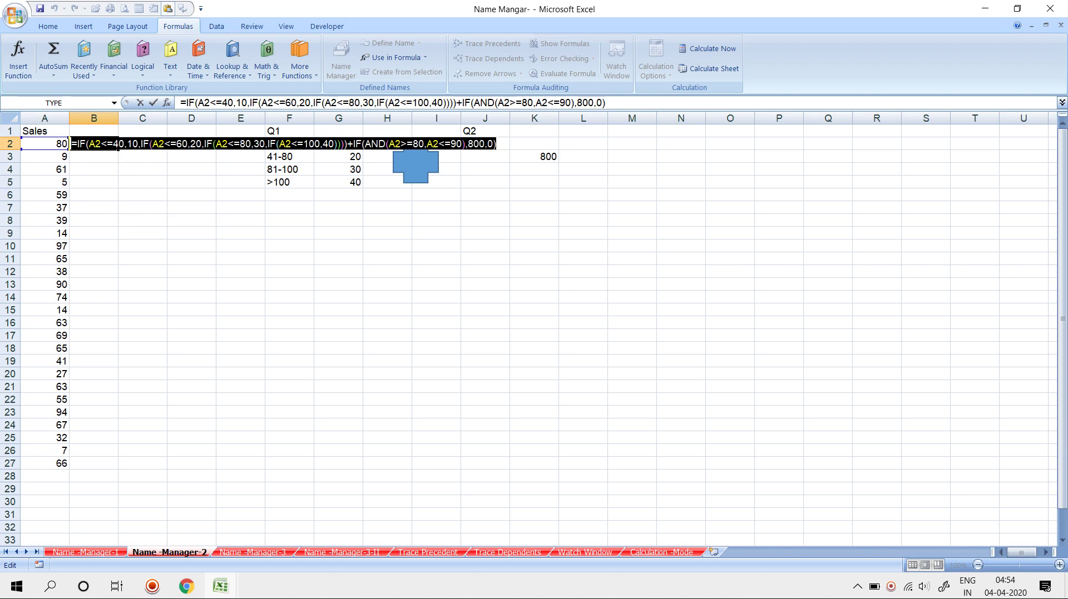
pyautogui.press('Escape')
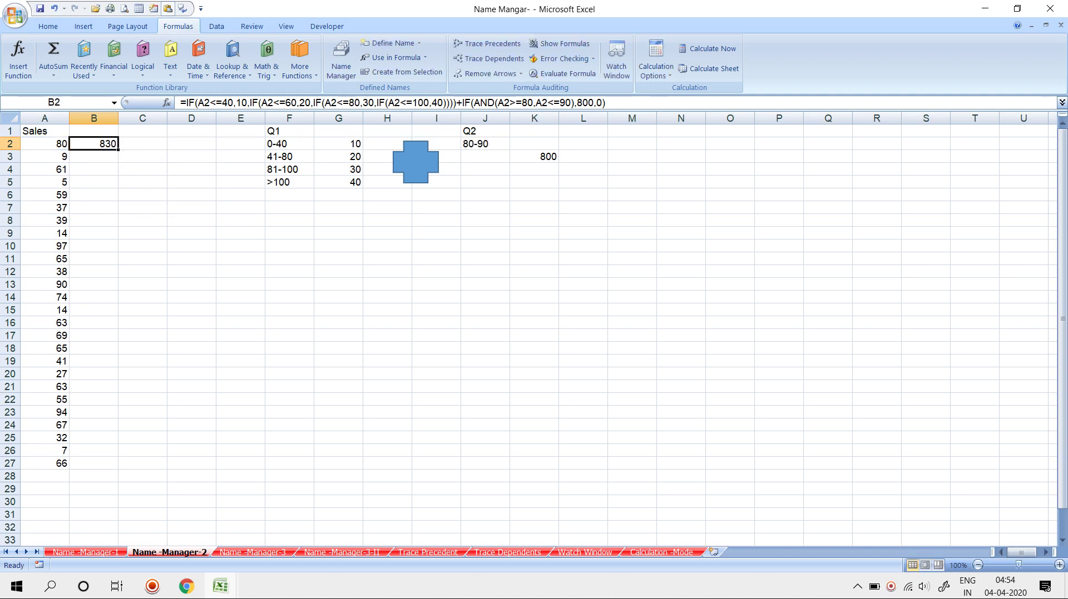
pyautogui.click(340, 61)
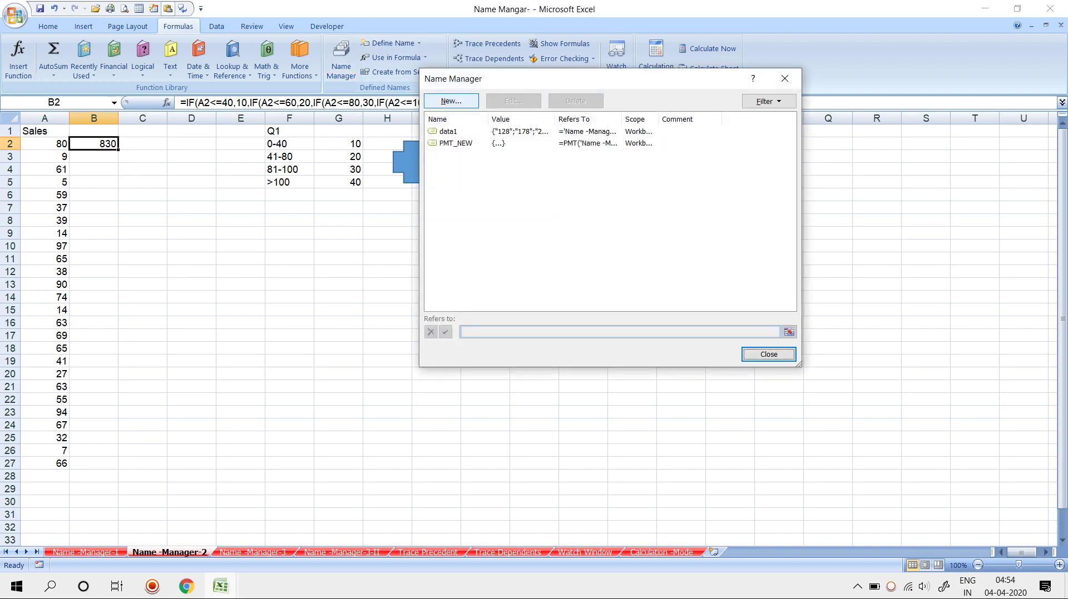
pyautogui.click(451, 101)
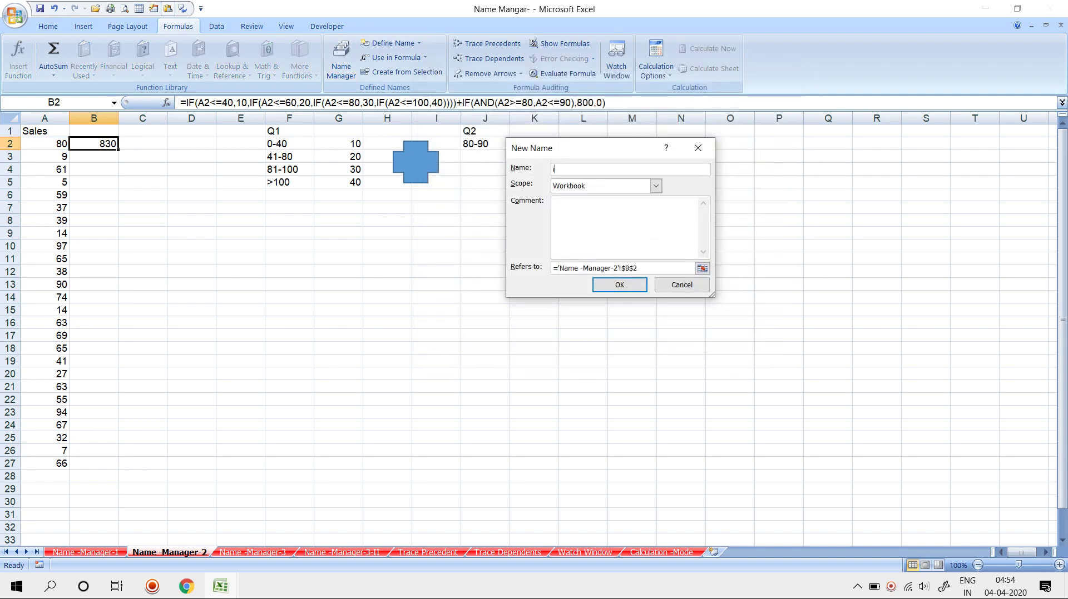
pyautogui.write('f_Con')
pyautogui.write('dition')
pyautogui.write(' formaulas')
pyautogui.moveTo(637, 268); pyautogui.dragTo(552, 268)
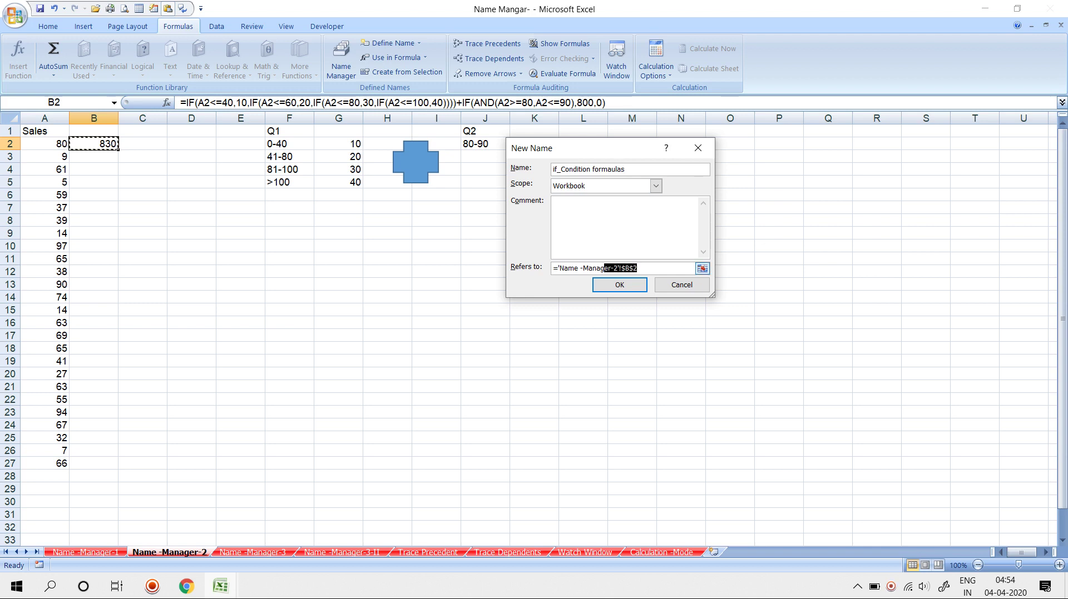
pyautogui.hotkey('ctrl', 'v')
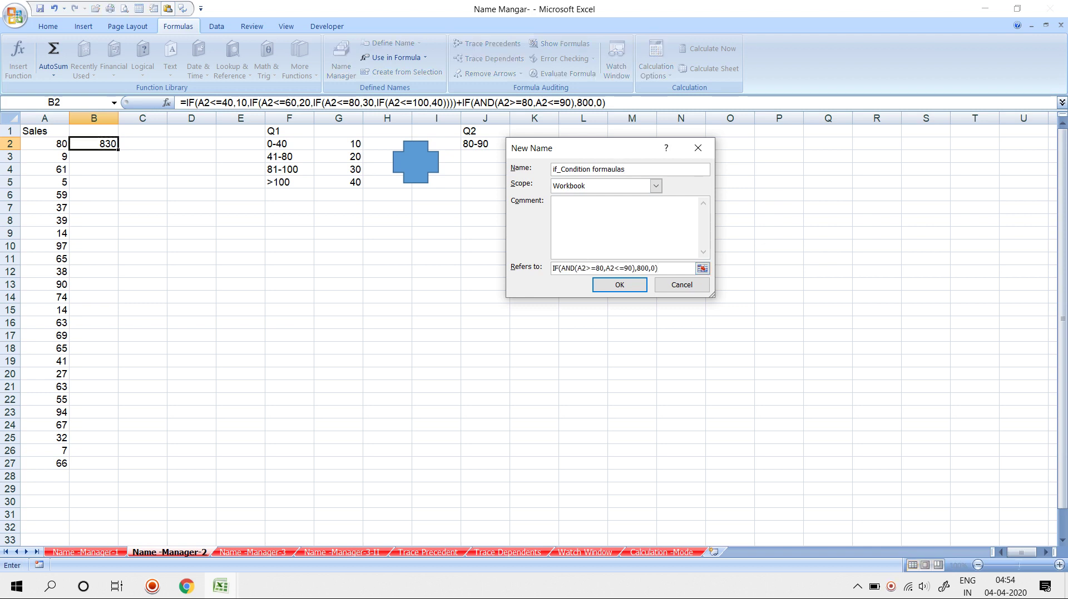
pyautogui.press('Return')
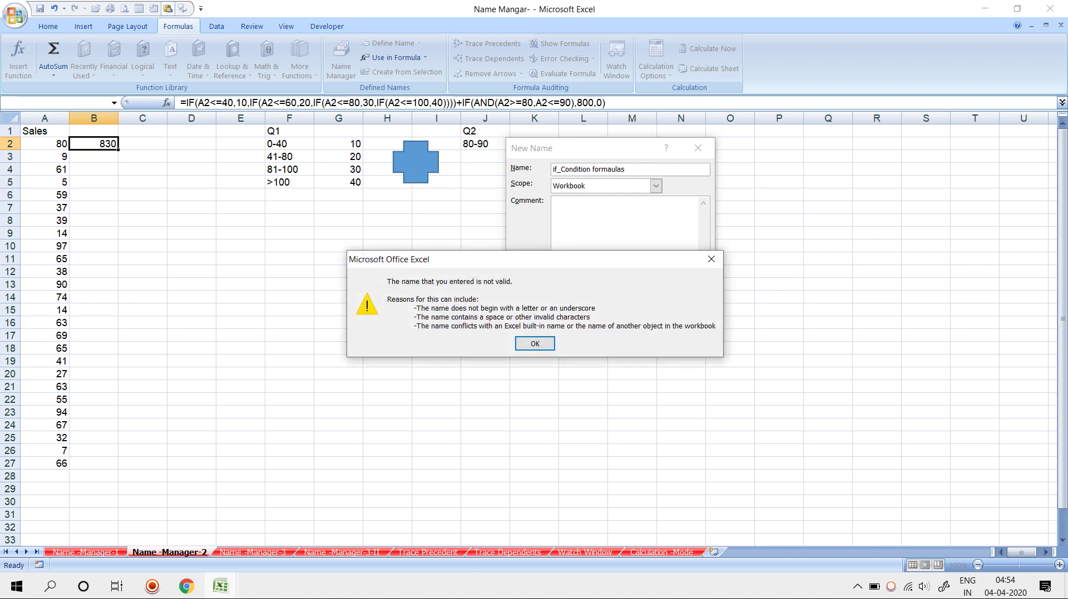
pyautogui.press('Return')
pyautogui.click(608, 269)
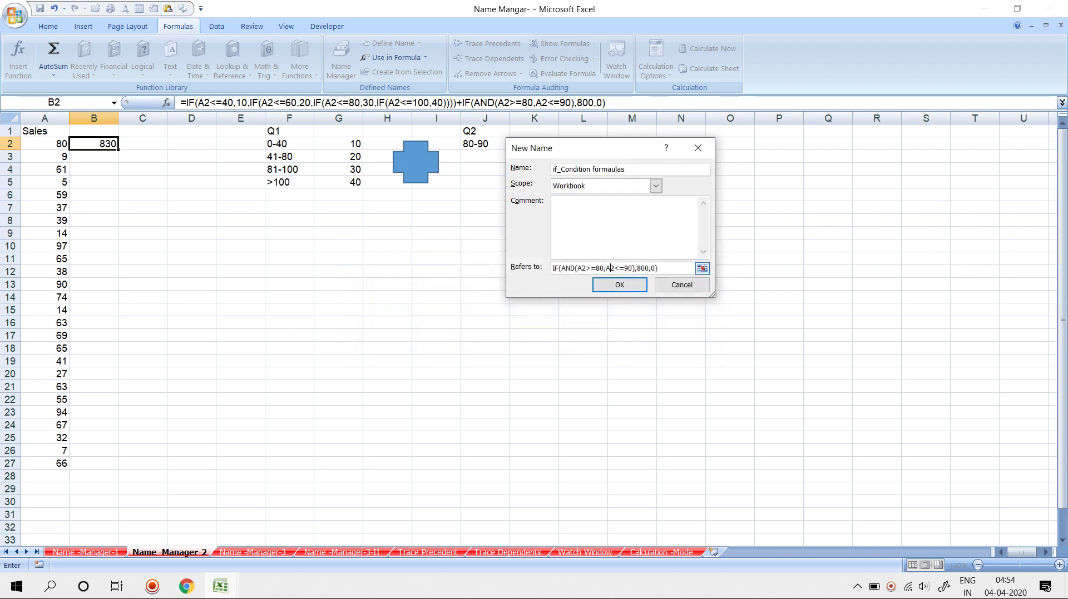
pyautogui.click(45, 143)
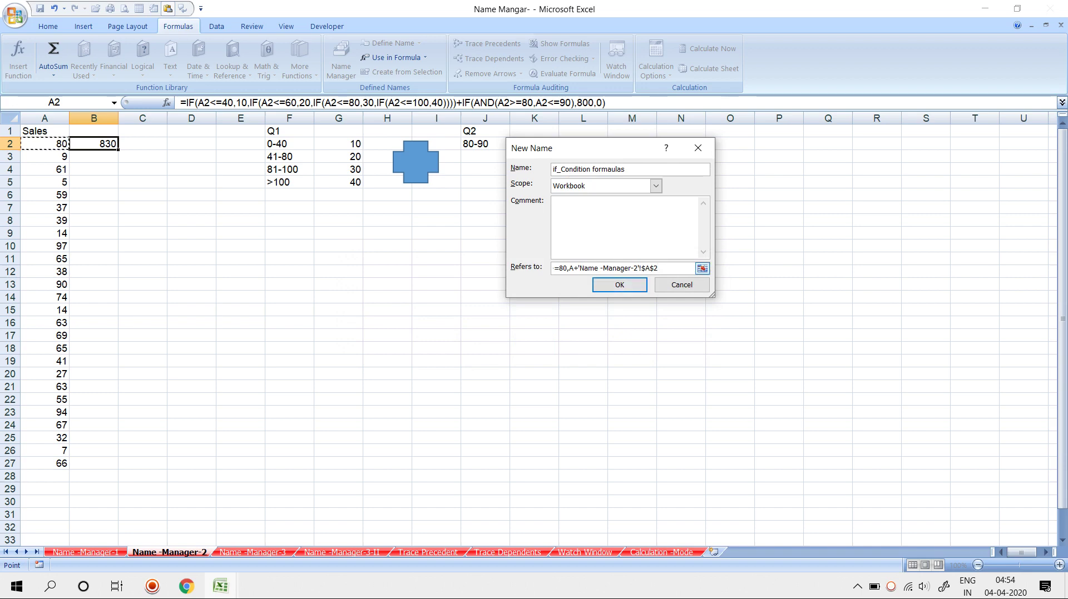
pyautogui.press('Escape')
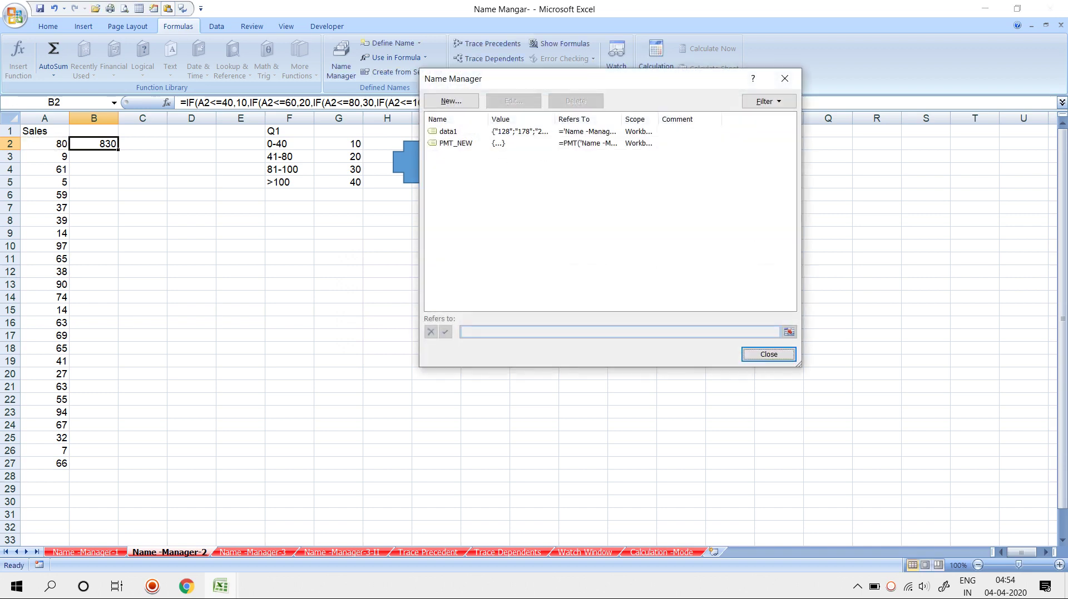
pyautogui.press('Escape')
pyautogui.moveTo(606, 102); pyautogui.dragTo(186, 102)
# Step: Copy B2's full combined formula, including the leading equals sign, from the formula bar
pyautogui.moveTo(606, 102); pyautogui.dragTo(180, 102)
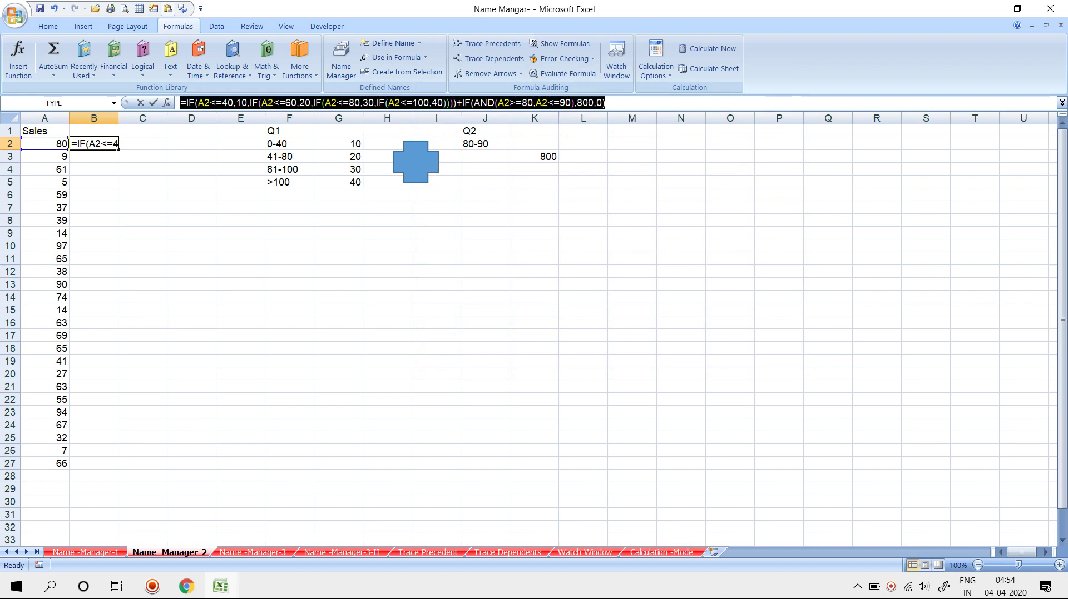
pyautogui.rightClick(210, 102)
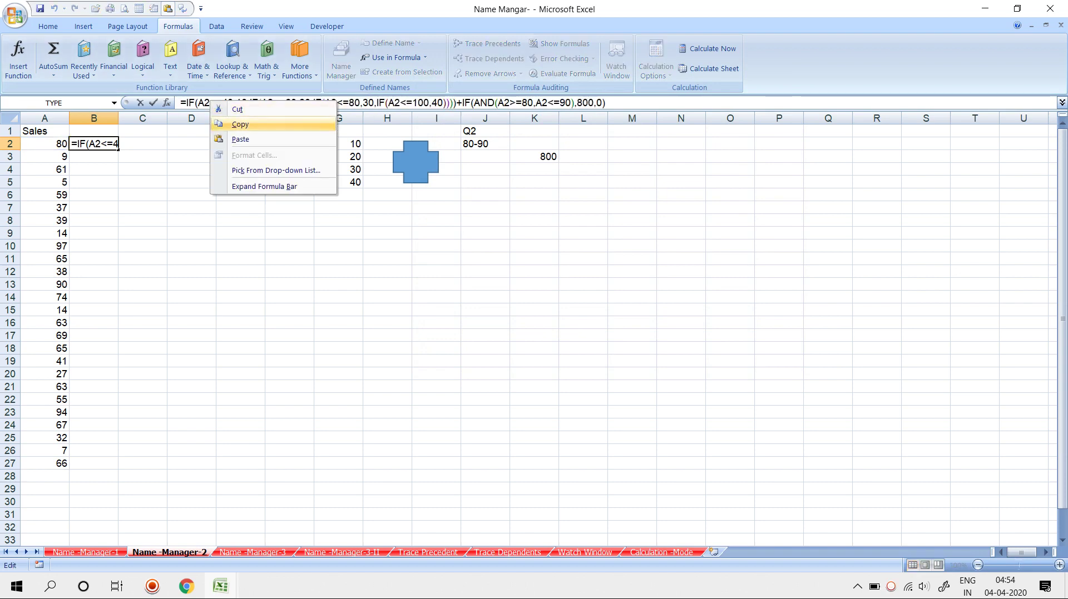
pyautogui.click(234, 124)
pyautogui.press('Escape')
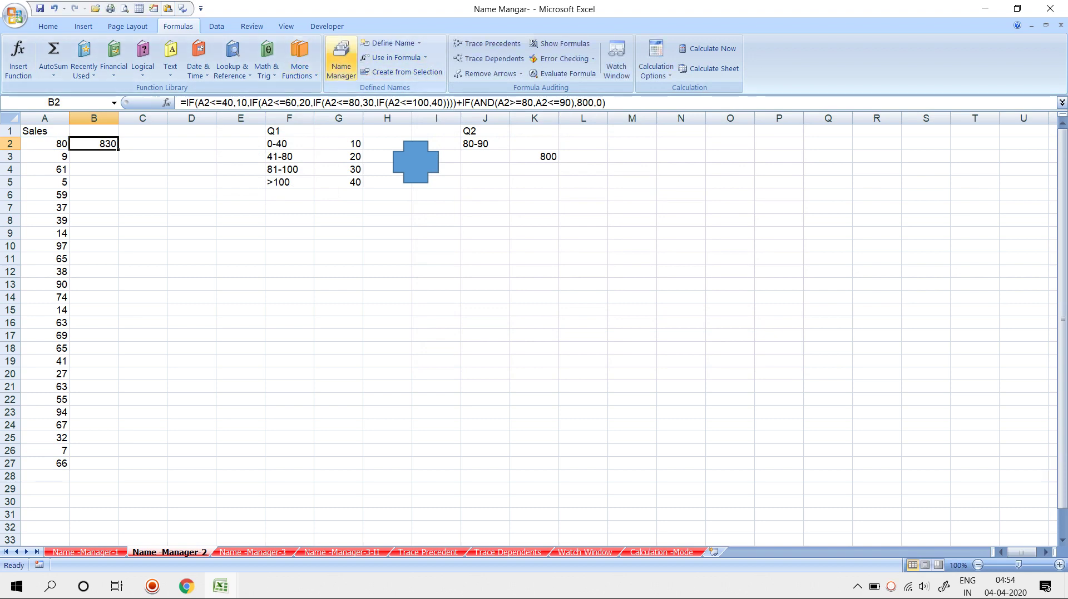
# Step: Create the name if_codition in Name Manager referring to the copied IF formula
pyautogui.click(341, 61)
pyautogui.click(451, 100)
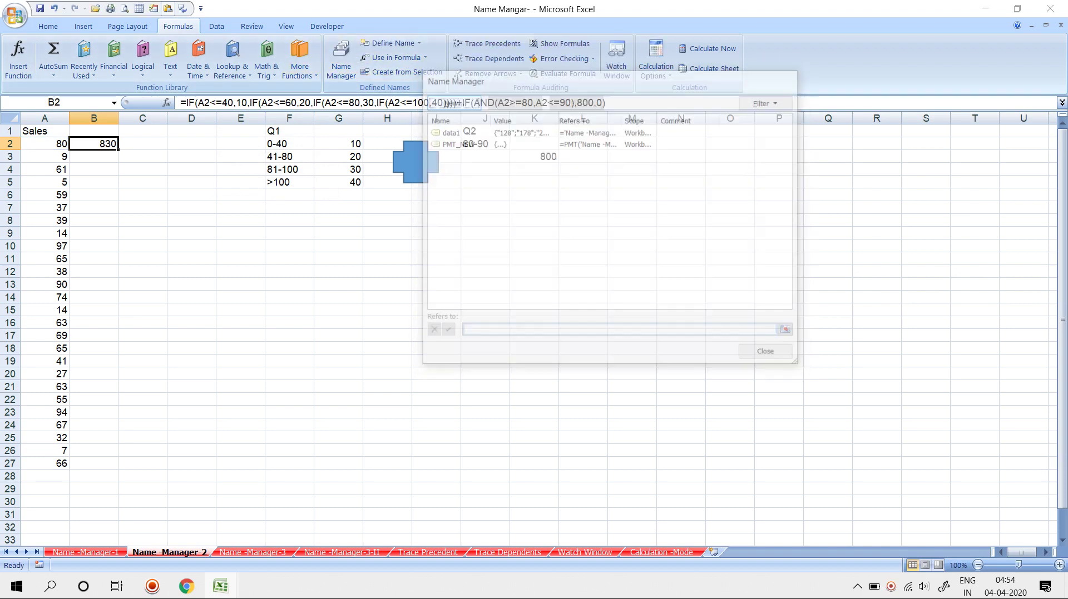
pyautogui.write('if')
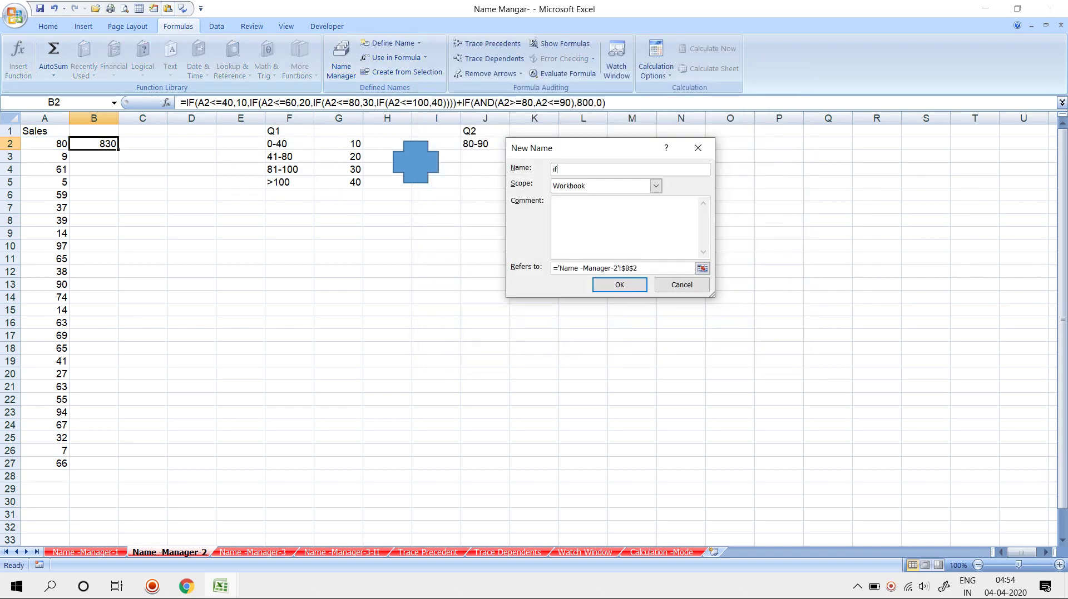
pyautogui.write('_cod')
pyautogui.write('ition')
pyautogui.click(595, 268)
pyautogui.hotkey('ctrl', 'v')
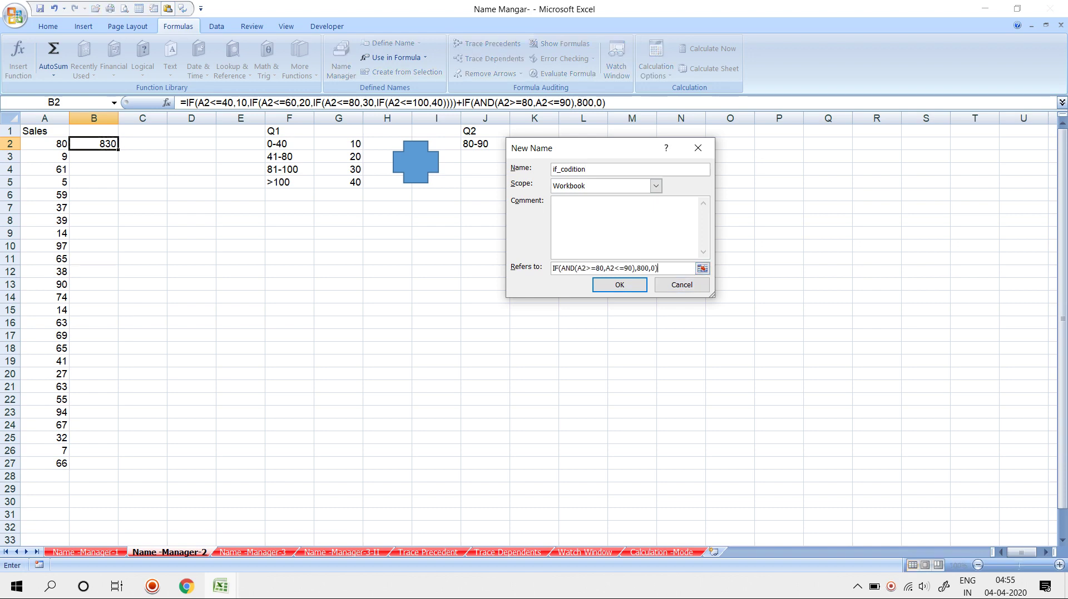
pyautogui.press('Return')
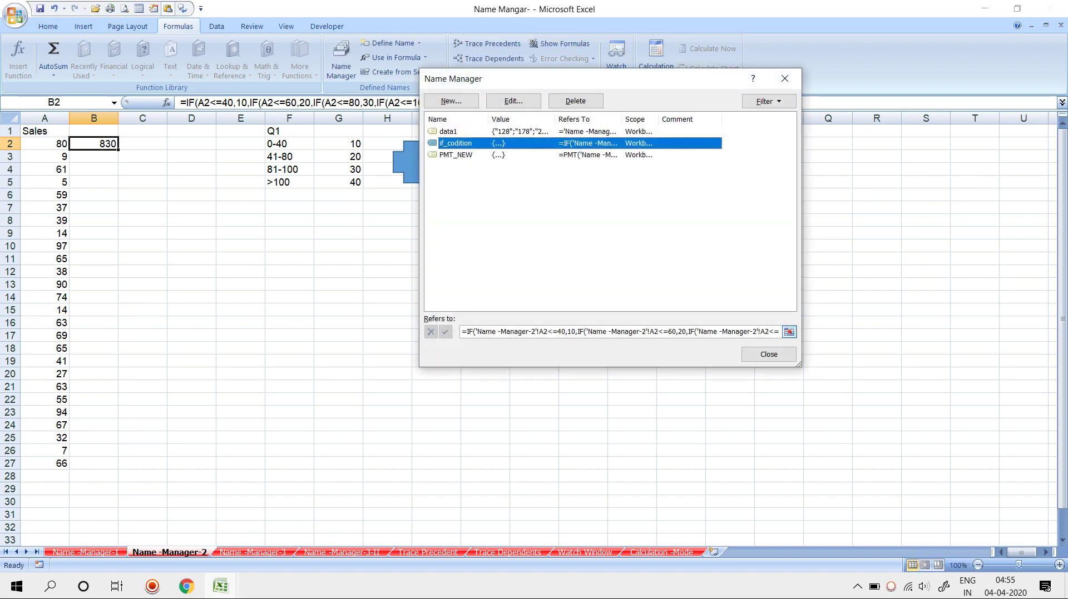
pyautogui.click(768, 354)
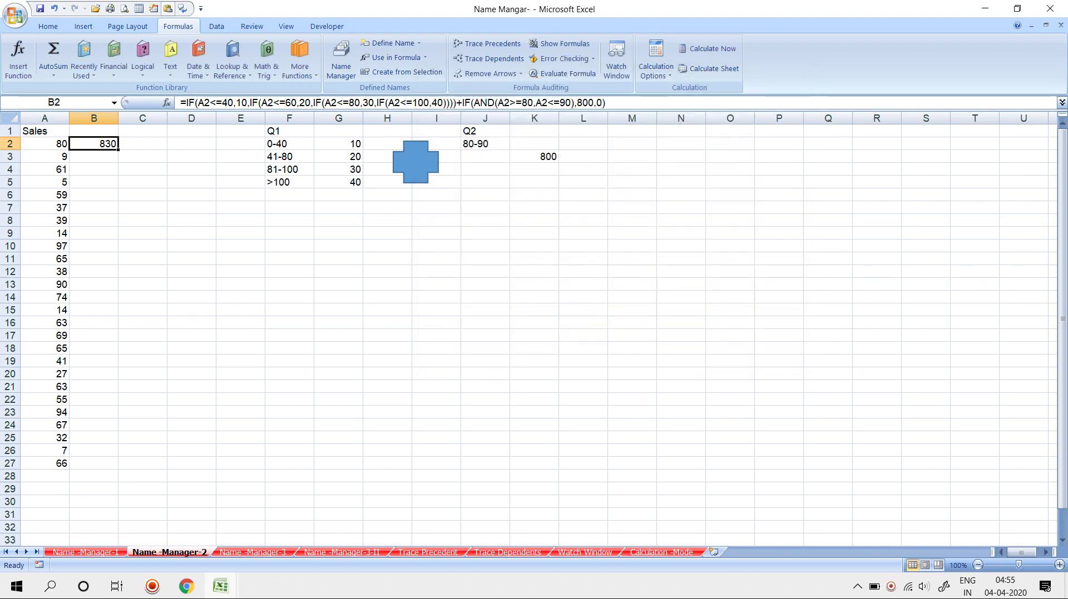
# Step: Enter the test sales values 50, 60, 70, 80 and 90 in J11:J15
pyautogui.click(485, 258)
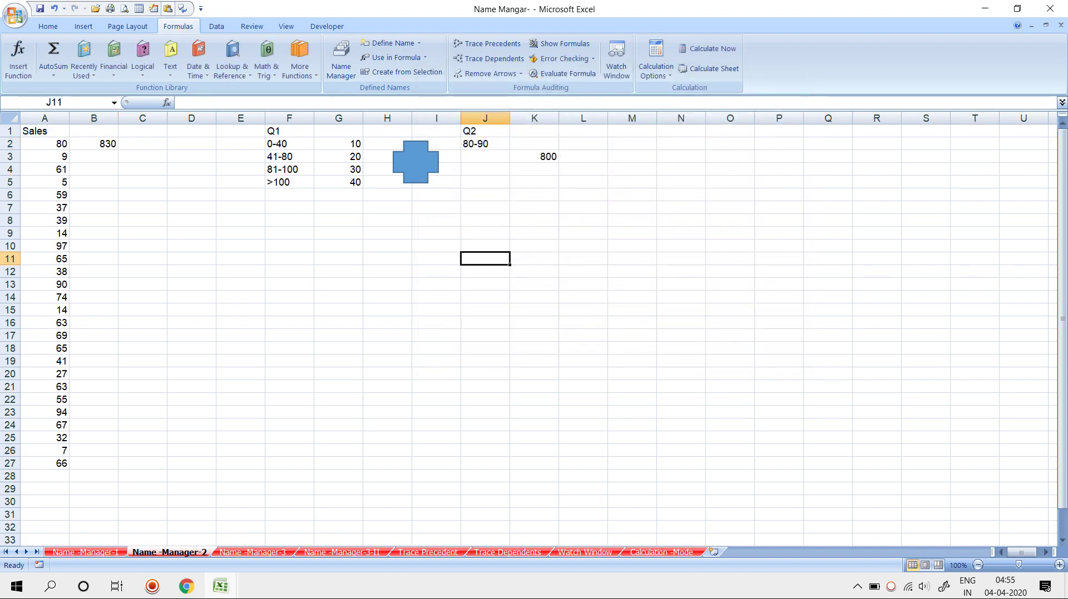
pyautogui.write('50')
pyautogui.press('Return')
pyautogui.write('60')
pyautogui.press('Return')
pyautogui.write('70')
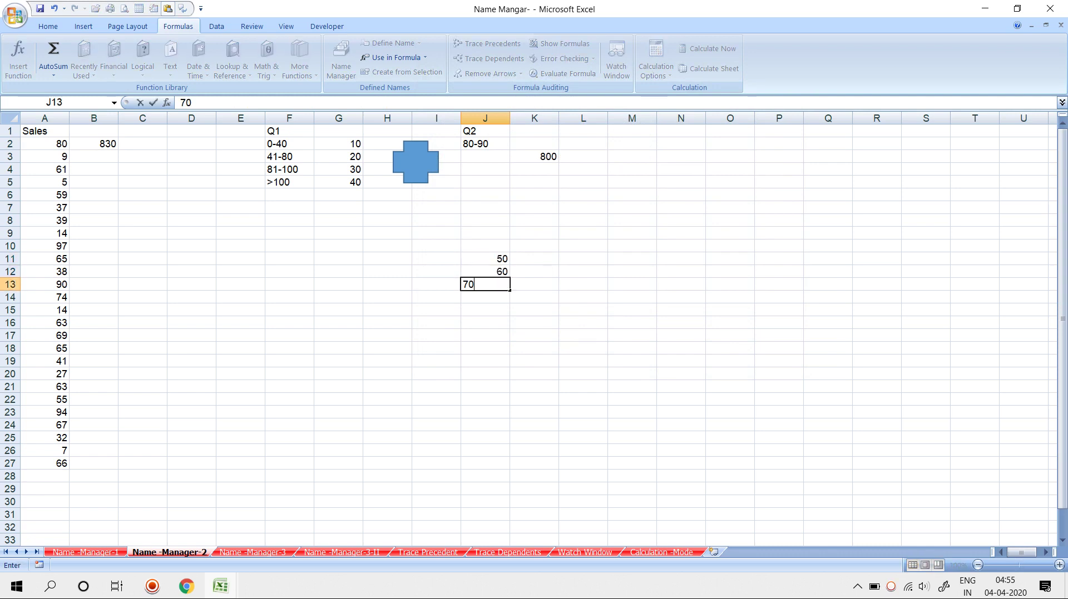
pyautogui.press('Return')
pyautogui.write('80')
pyautogui.press('Return')
pyautogui.write('90')
pyautogui.press('Return')
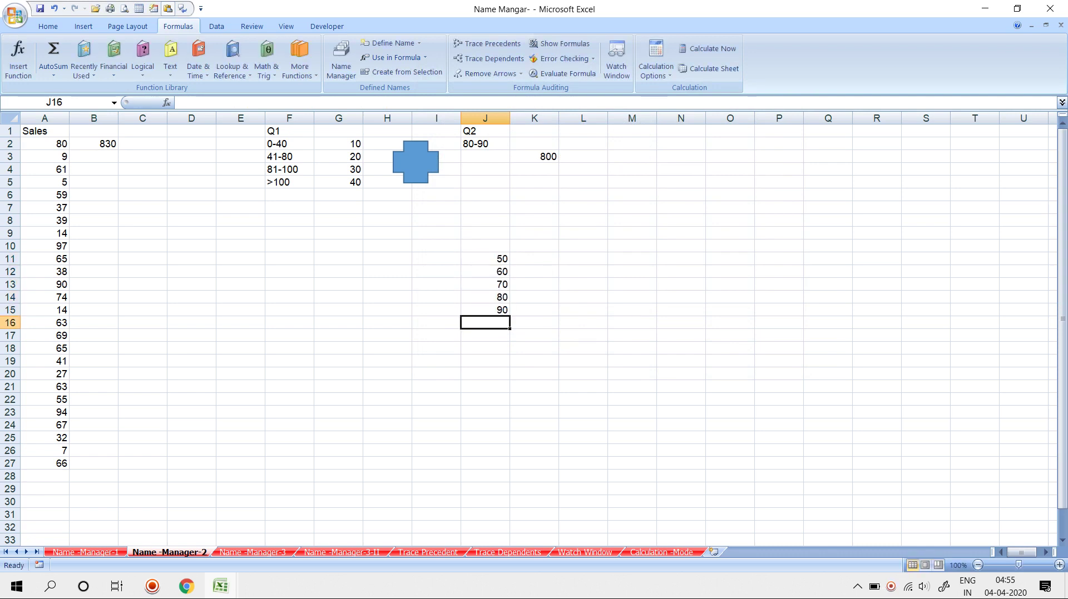
# Step: Enter a formula using the if_codition name in K11 beside the 50 value
pyautogui.click(485, 310)
pyautogui.press('Up')
pyautogui.press('Up')
pyautogui.press('Up')
pyautogui.press('Up')
pyautogui.press('Right')
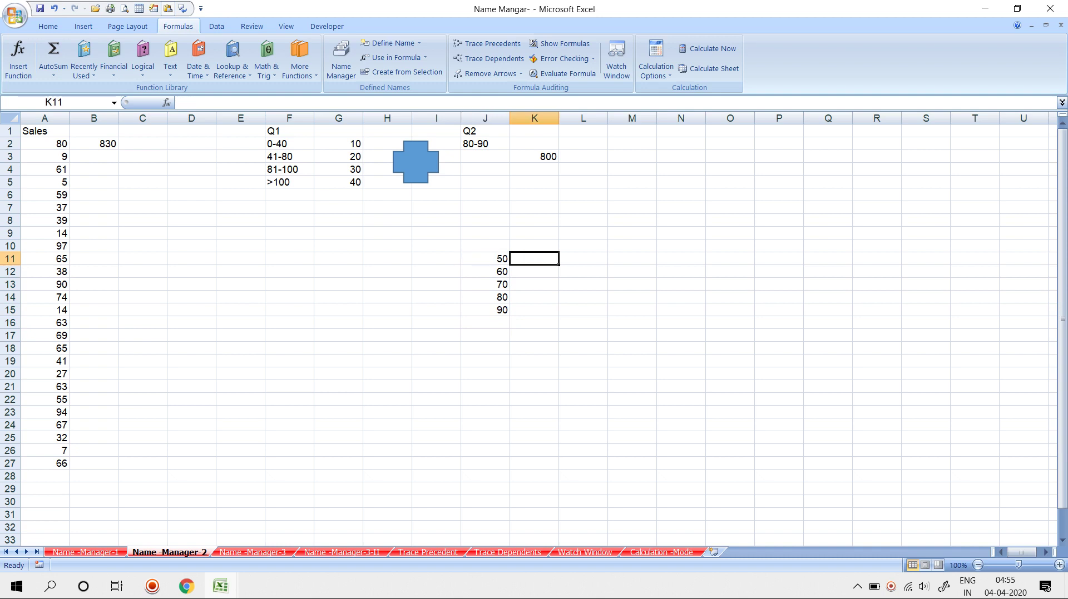
pyautogui.write('=if')
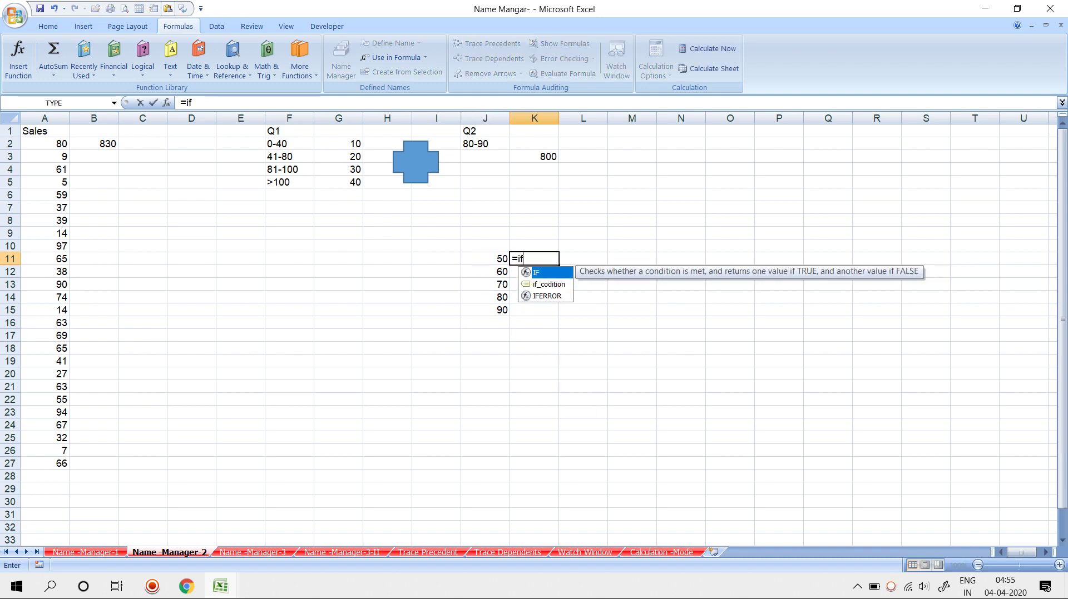
pyautogui.press('Tab')
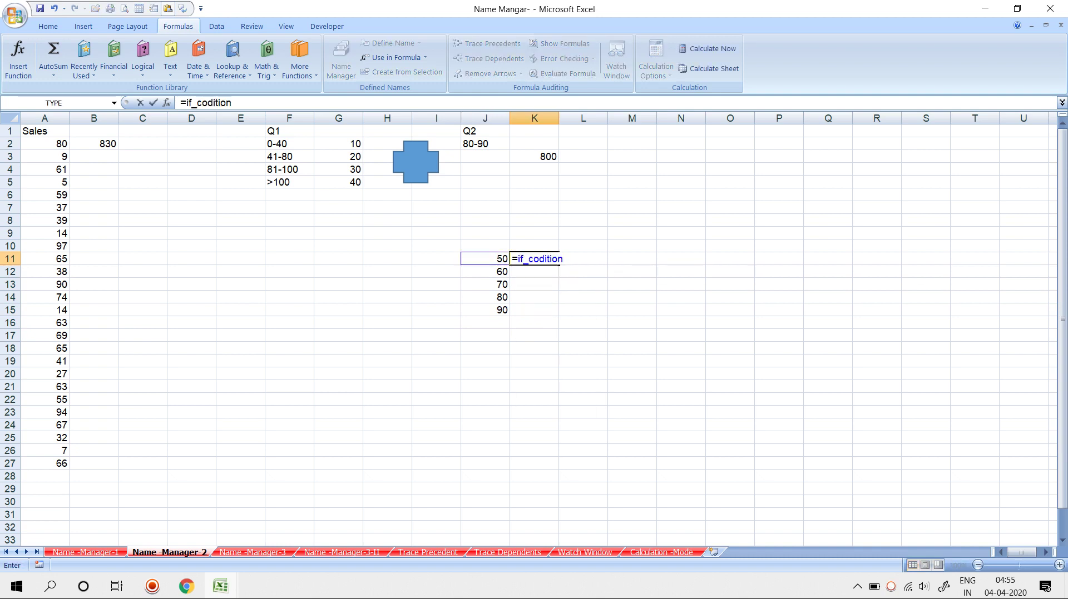
pyautogui.press('Return')
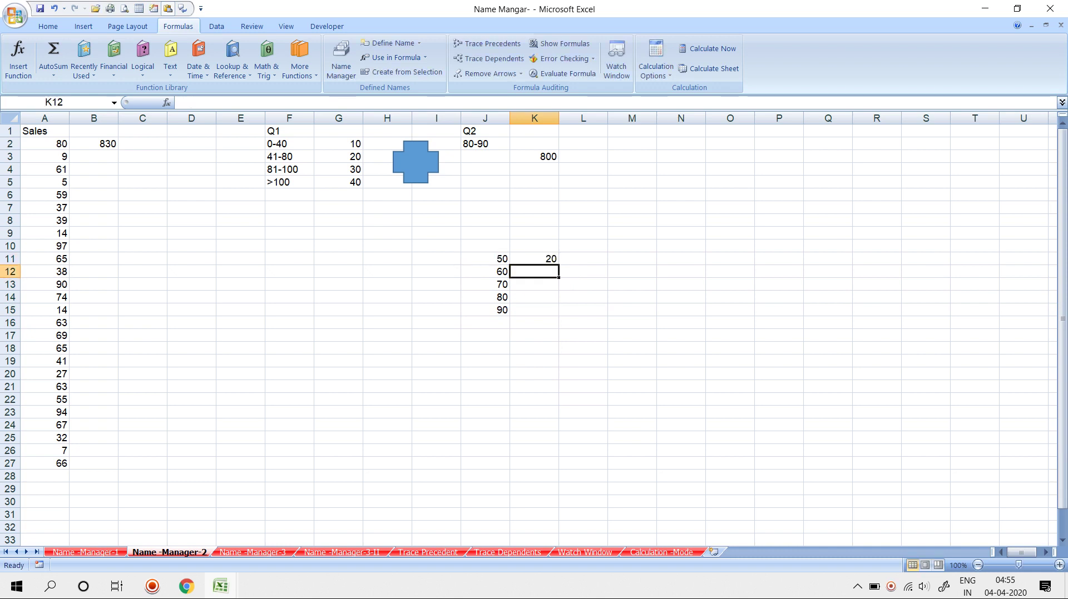
# Step: Fill the if_codition formula down to K15 (20, 20, 30, 830, 840) and review the defined names list
pyautogui.hotkey('ctrl', 'd')
pyautogui.press('Down')
pyautogui.hotkey('ctrl', 'd')
pyautogui.press('Down')
pyautogui.hotkey('ctrl', 'd')
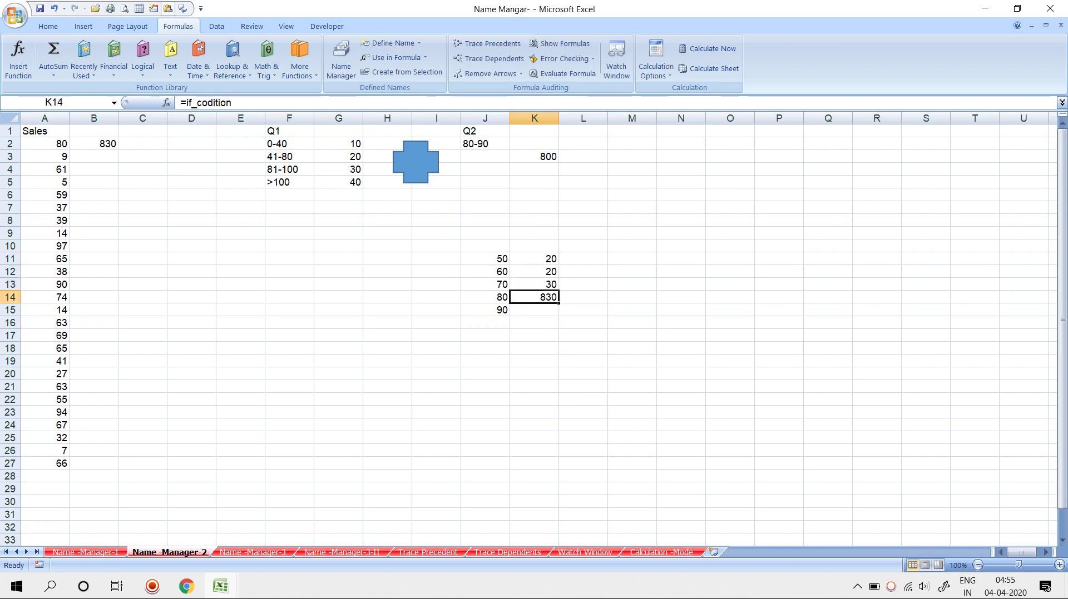
pyautogui.press('Down')
pyautogui.hotkey('ctrl', 'd')
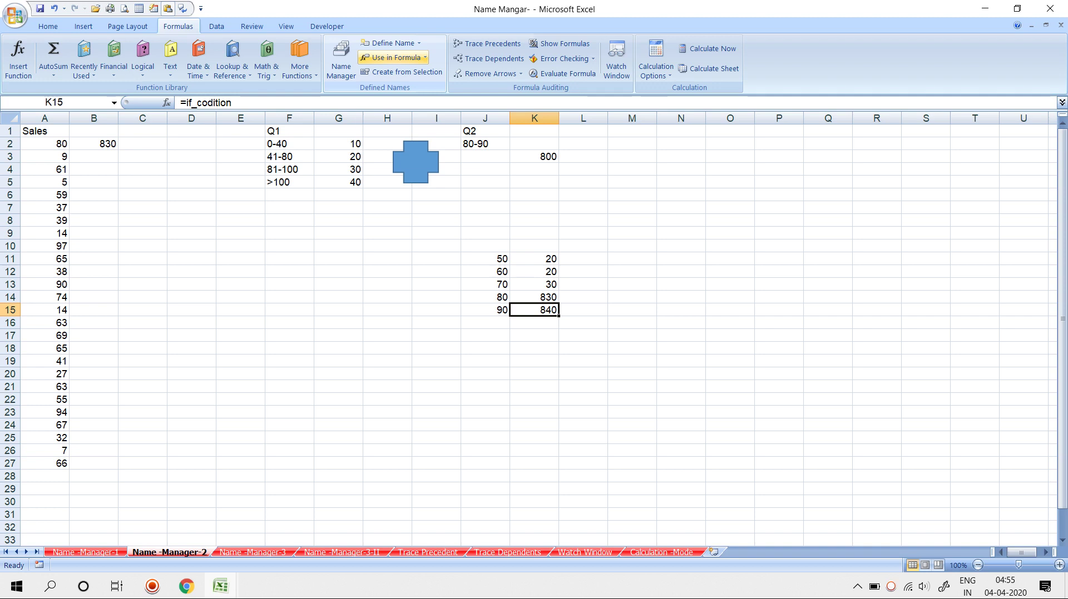
pyautogui.click(395, 57)
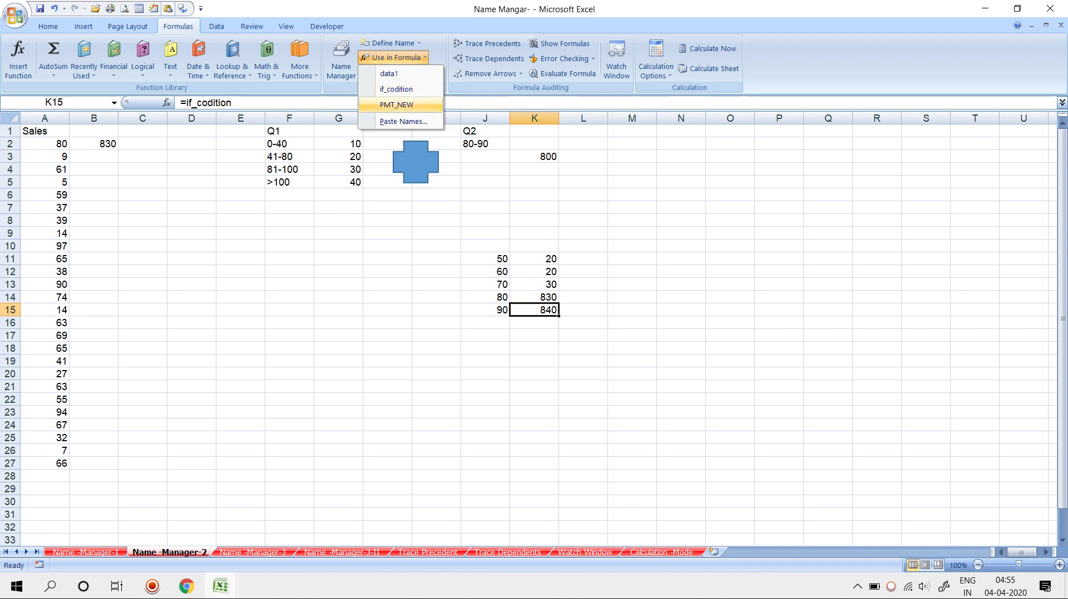
pyautogui.press('Escape')
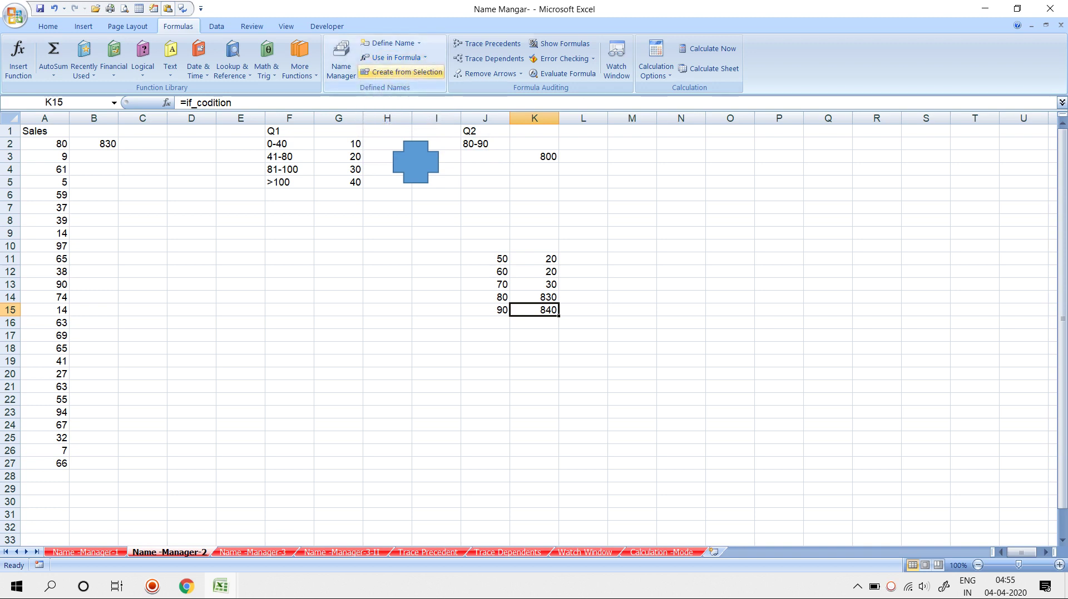
pyautogui.click(401, 72)
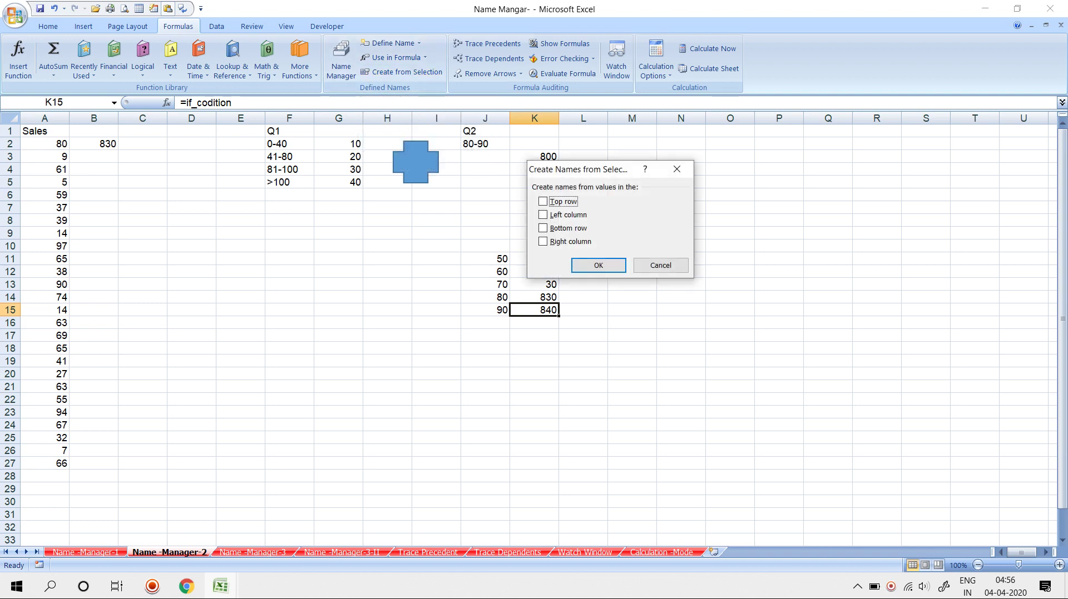
pyautogui.click(677, 169)
pyautogui.moveTo(189, 220); pyautogui.dragTo(339, 438)
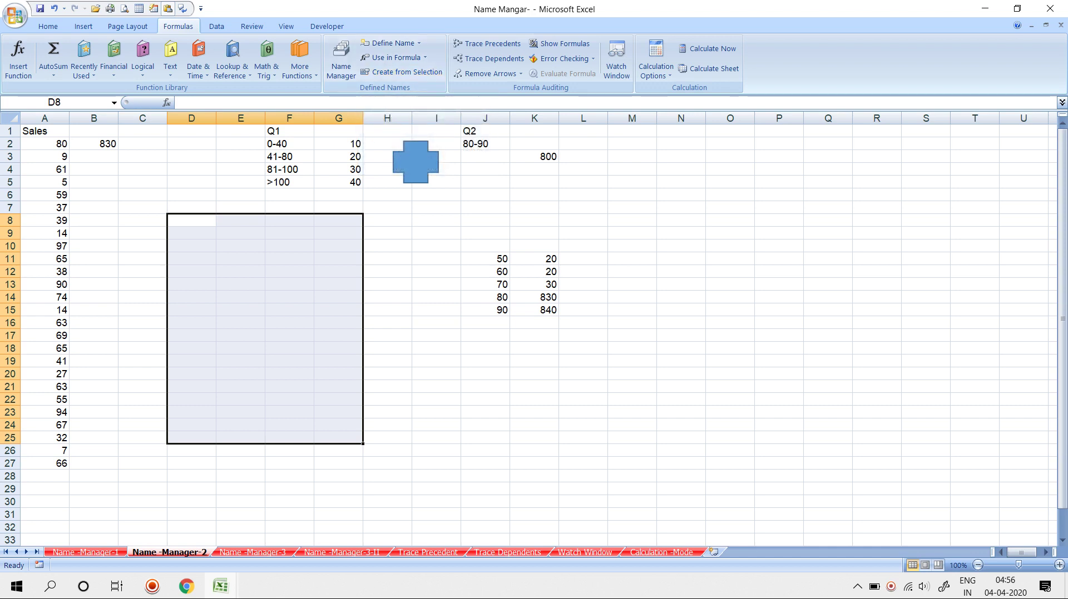
# Step: Switch between the Name -Manager-3 and Name -Manager-3-II sheets and show the Home ribbon
pyautogui.click(387, 220)
pyautogui.hotkey('ctrl', 'pagedown')
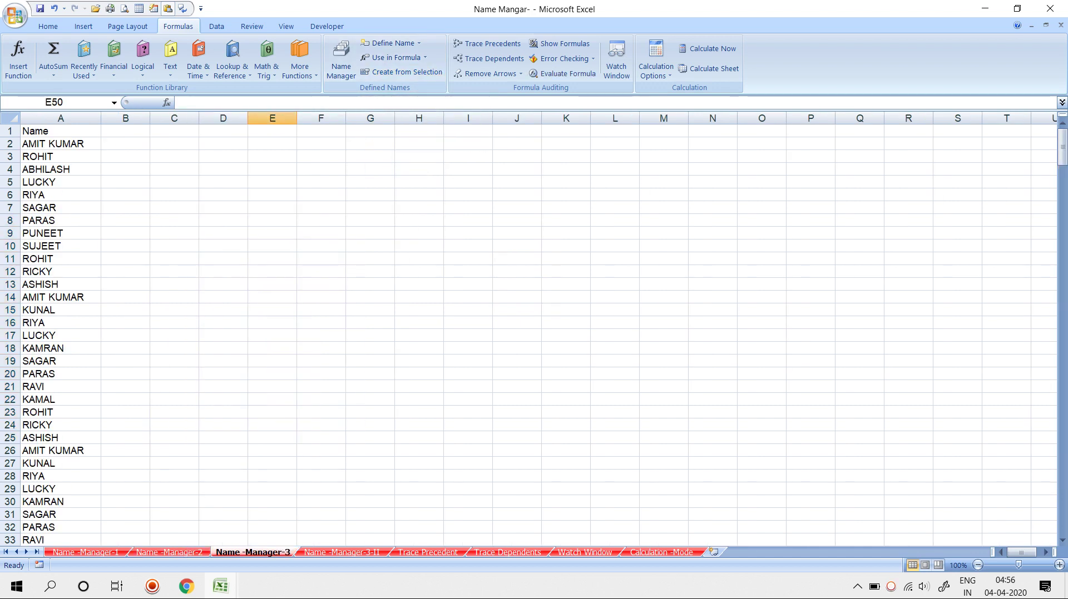
pyautogui.hotkey('ctrl', 'pagedown')
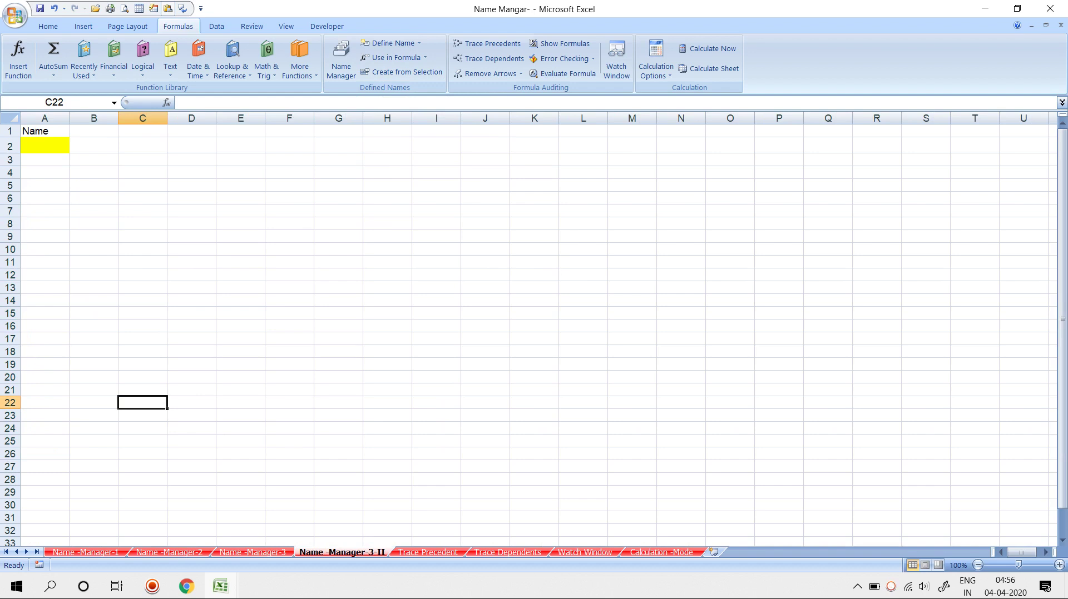
pyautogui.click(321, 540)
pyautogui.hotkey('ctrl', 'pageup')
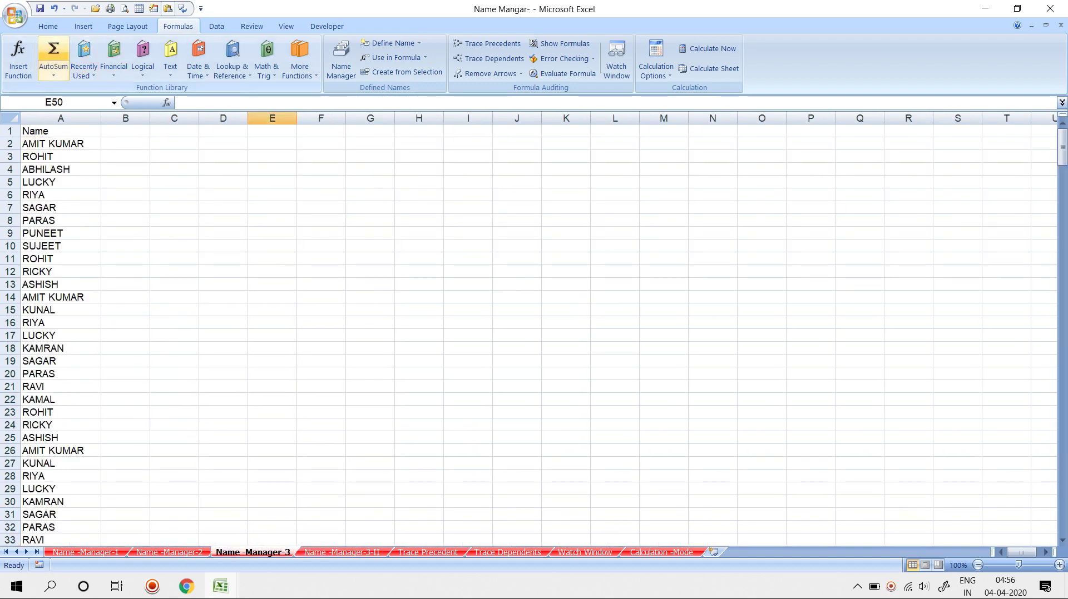
pyautogui.click(48, 26)
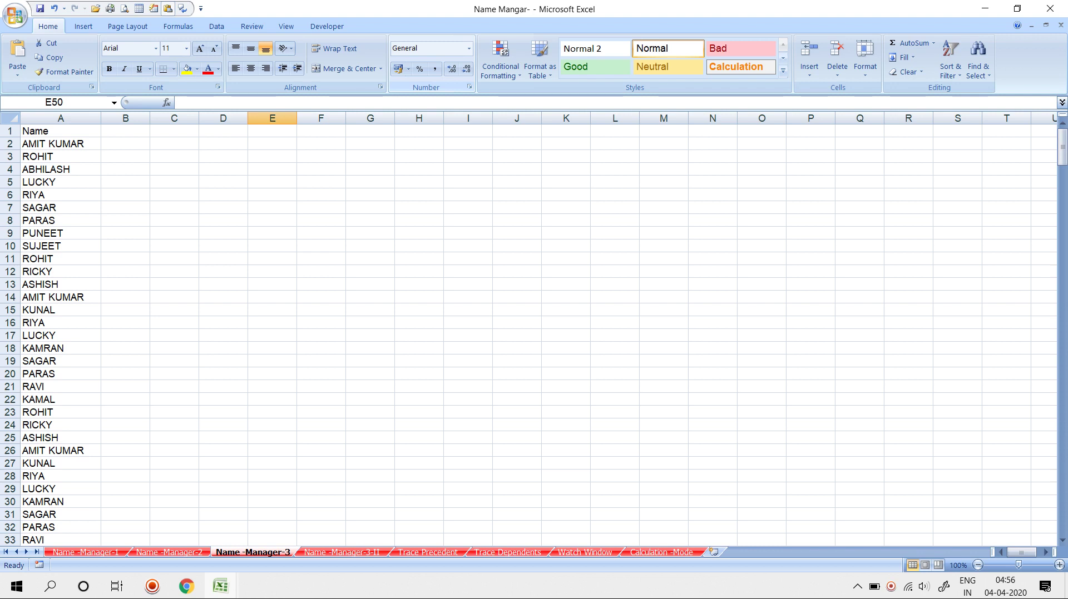
# Step: Compare the two sheets again, ending on Name -Manager-3 with column A selected
pyautogui.hotkey('ctrl', 'pagedown')
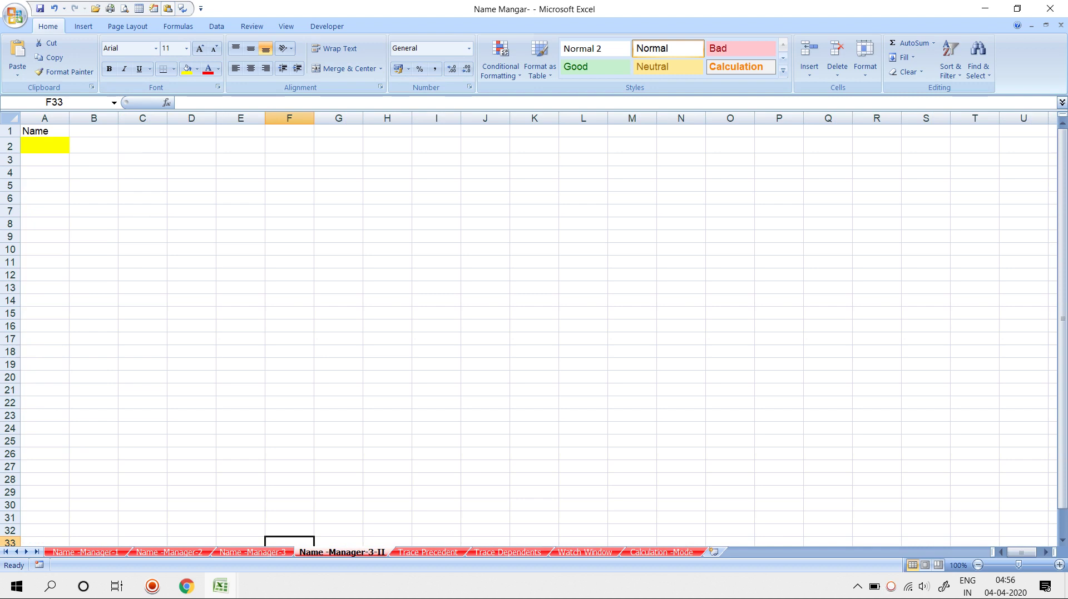
pyautogui.hotkey('ctrl', 'pageup')
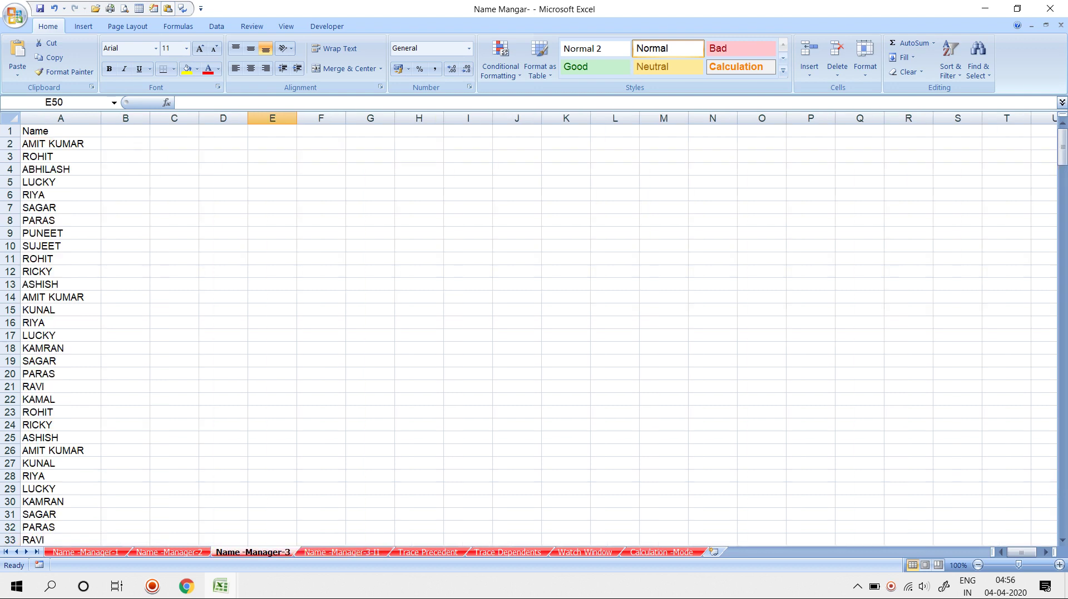
pyautogui.hotkey('ctrl', 'pagedown')
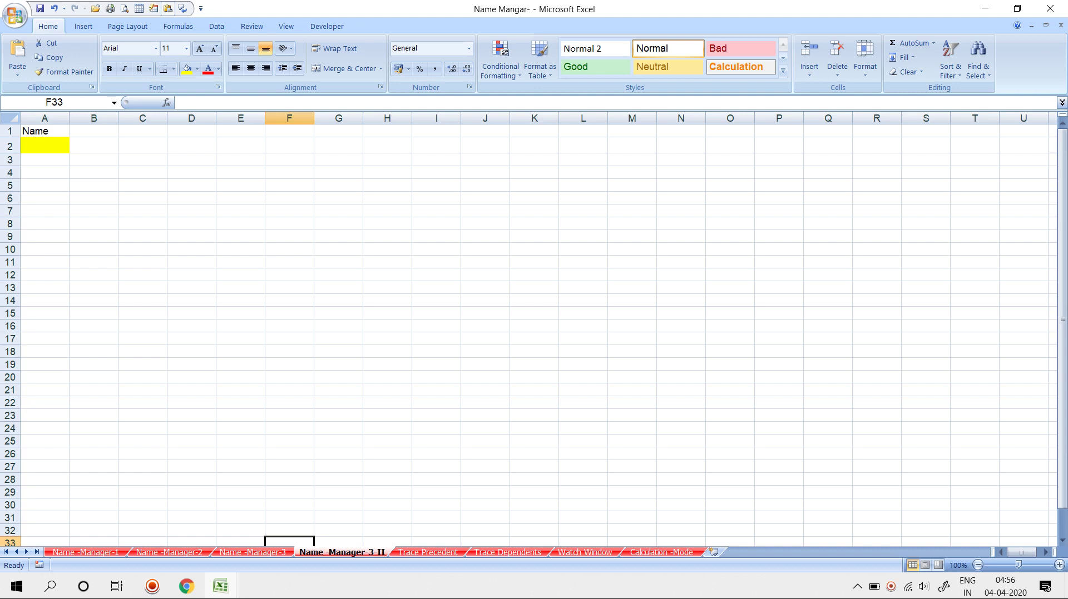
pyautogui.hotkey('ctrl', 'pageup')
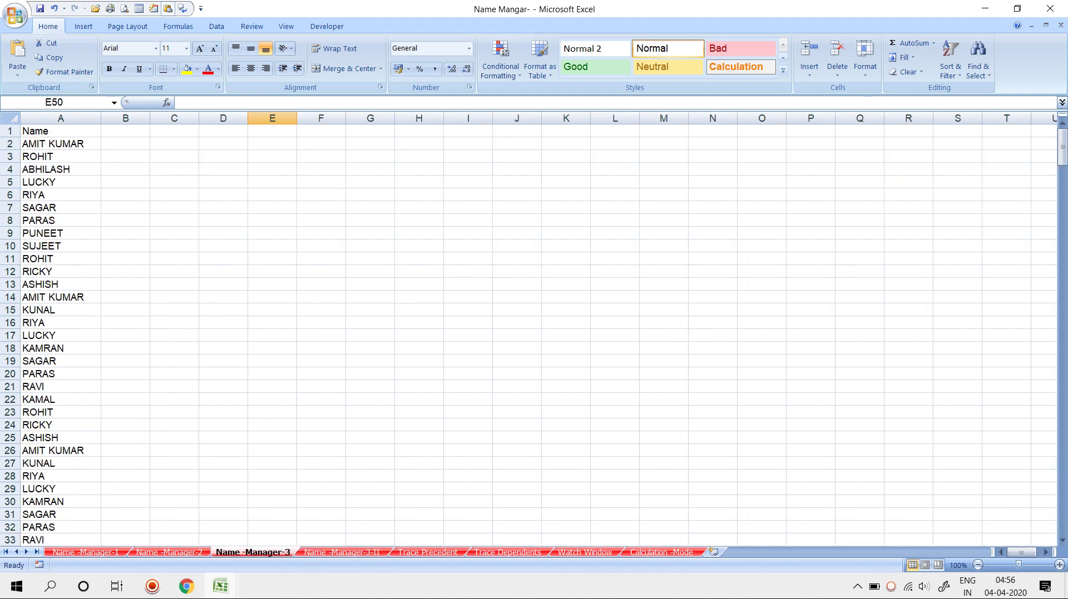
pyautogui.hotkey('ctrl', 'pagedown')
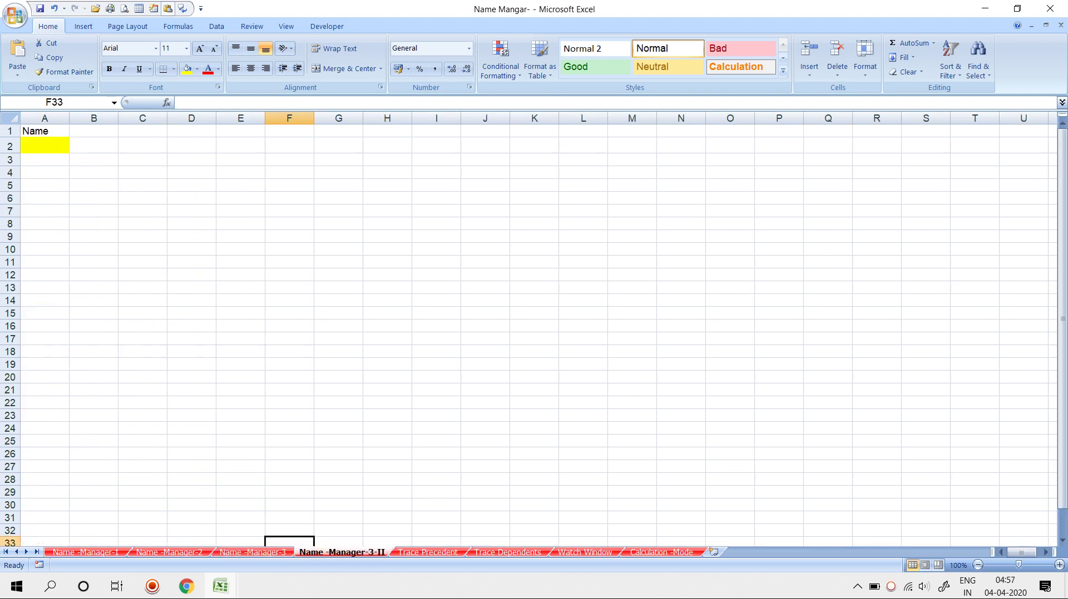
pyautogui.hotkey('ctrl', 'pageup')
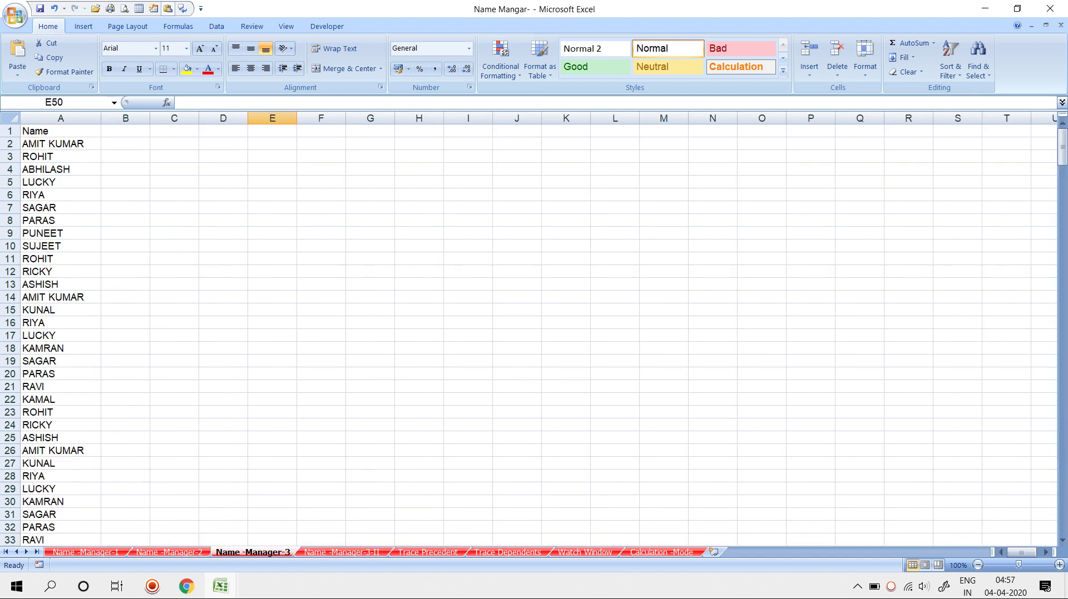
pyautogui.hotkey('ctrl', 'space')
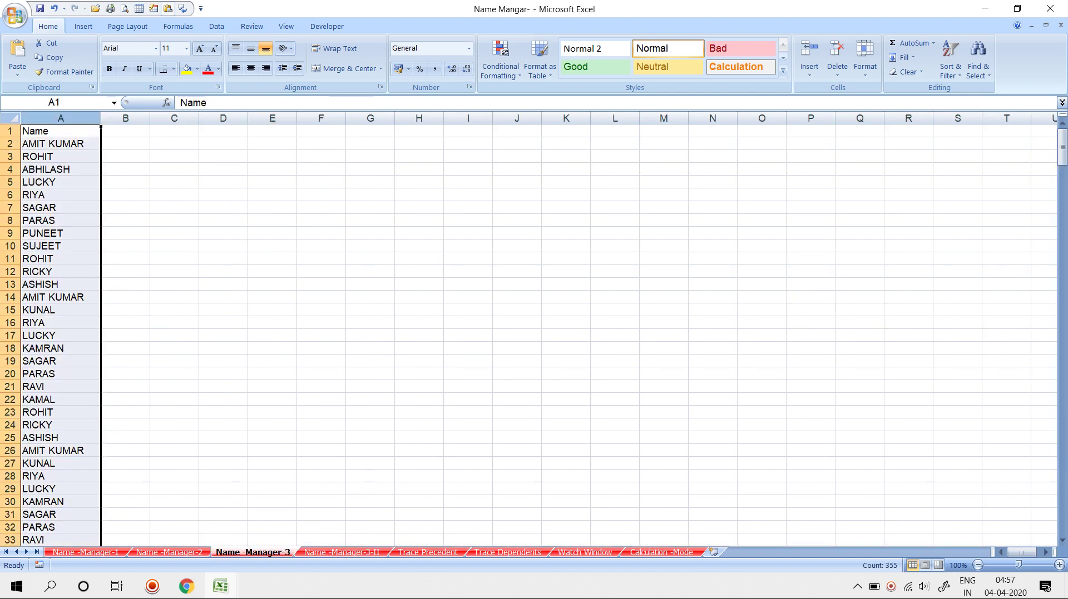
# Step: Start a formula-based conditional formatting rule =countif($A:$A, for column A
pyautogui.click(501, 62)
pyautogui.click(520, 240)
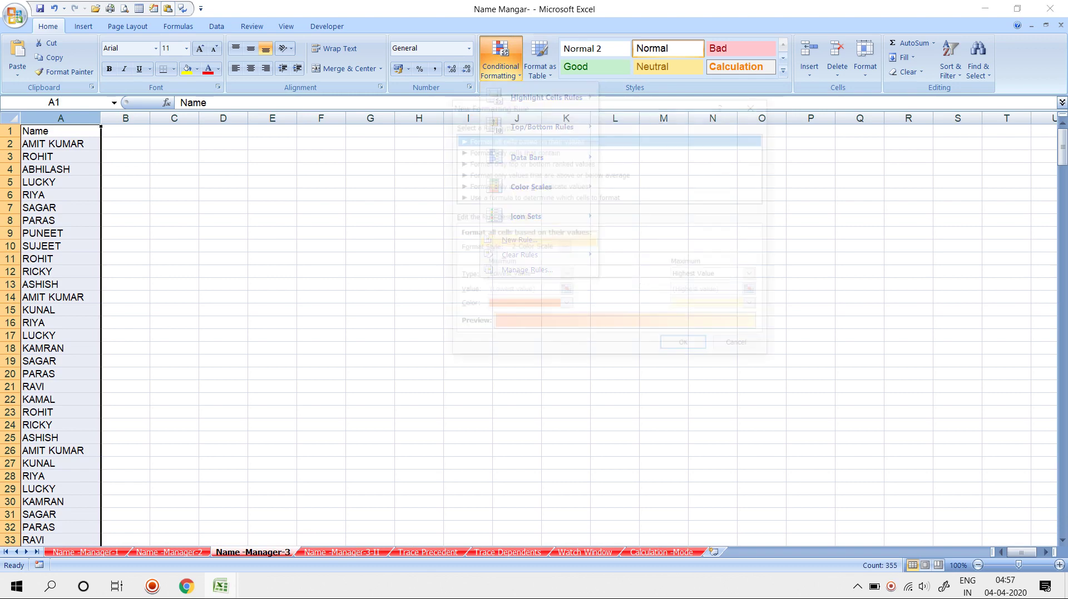
pyautogui.click(543, 197)
pyautogui.click(501, 248)
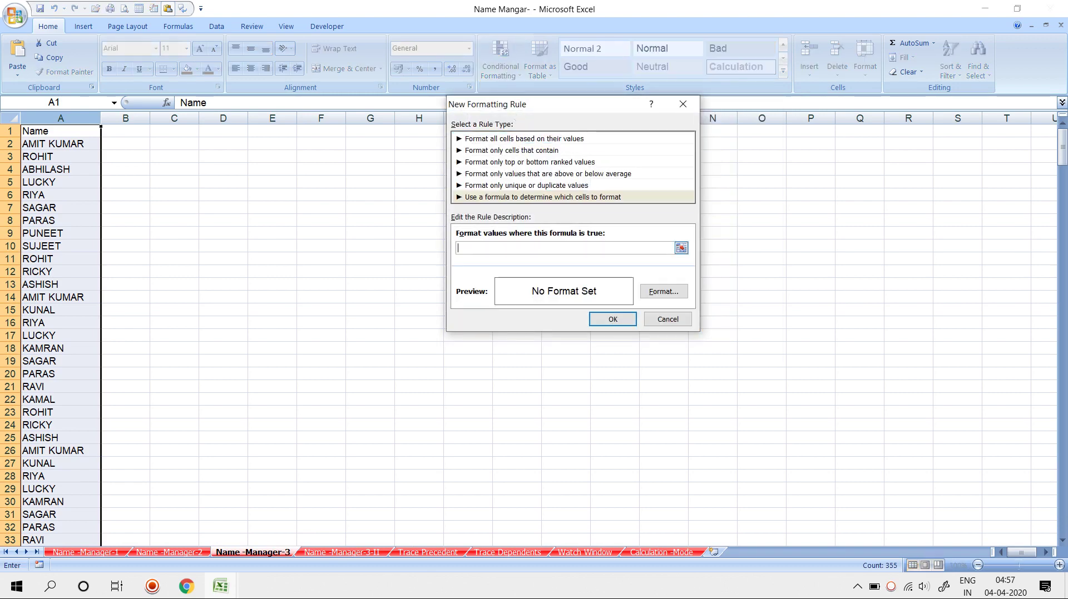
pyautogui.write('=coun')
pyautogui.write('tif(')
pyautogui.click(680, 248)
pyautogui.click(53, 143)
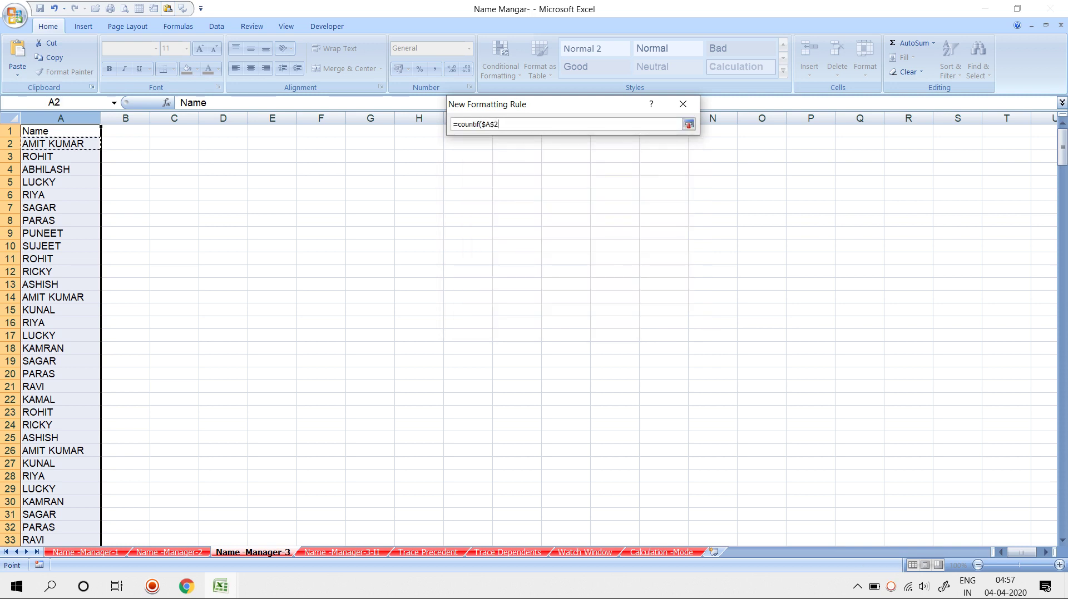
pyautogui.click(61, 118)
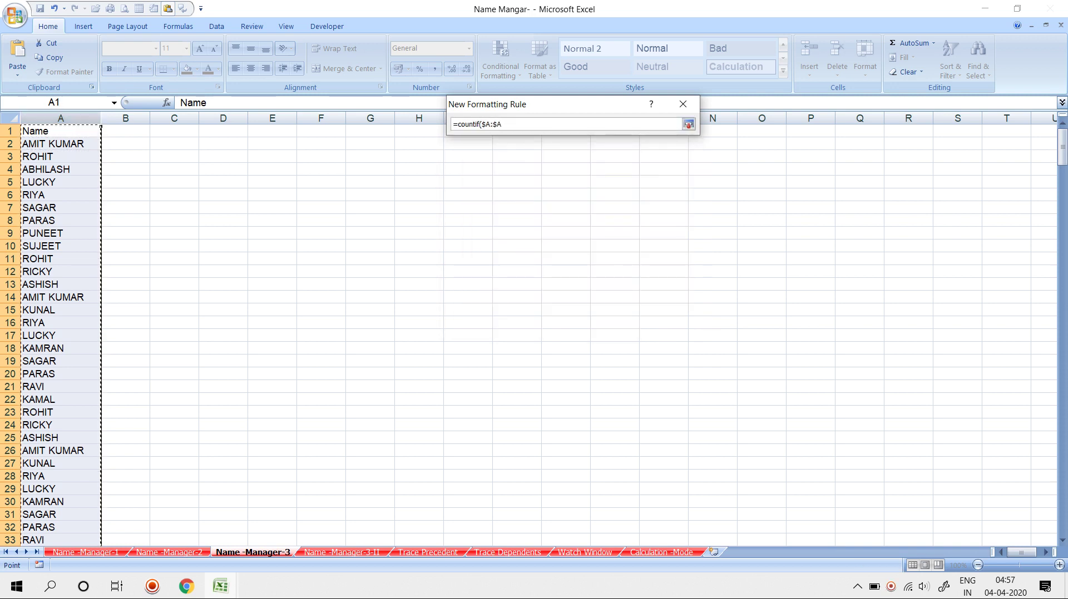
pyautogui.write('>')
pyautogui.write(',')
# Step: Use 'Name -Manager-3-II'!$A$2 as criteria, then cancel after Excel's cross-sheet reference warning
pyautogui.click(342, 552)
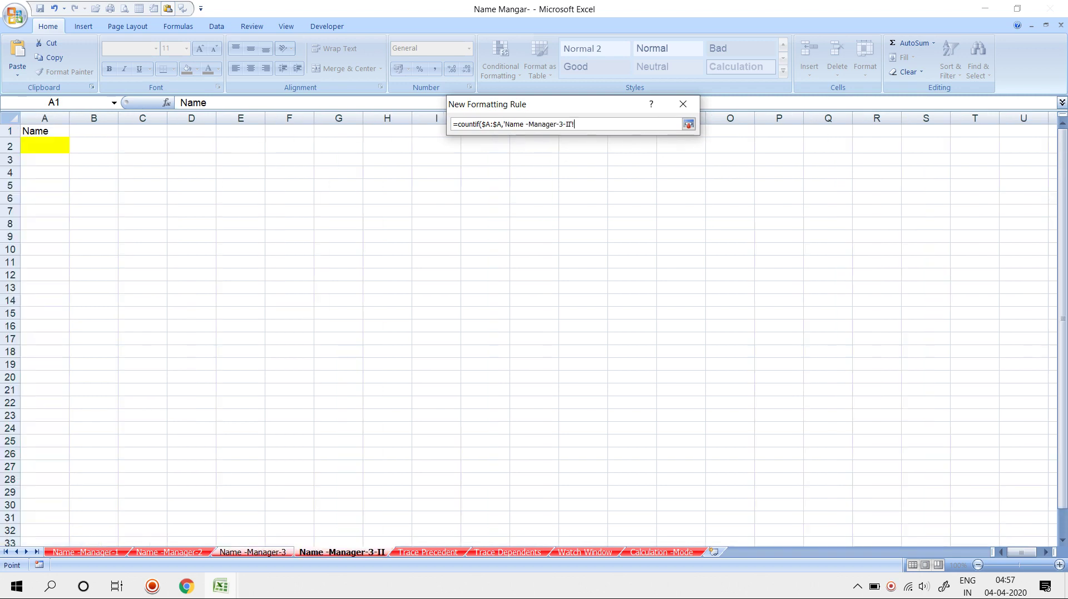
pyautogui.click(45, 145)
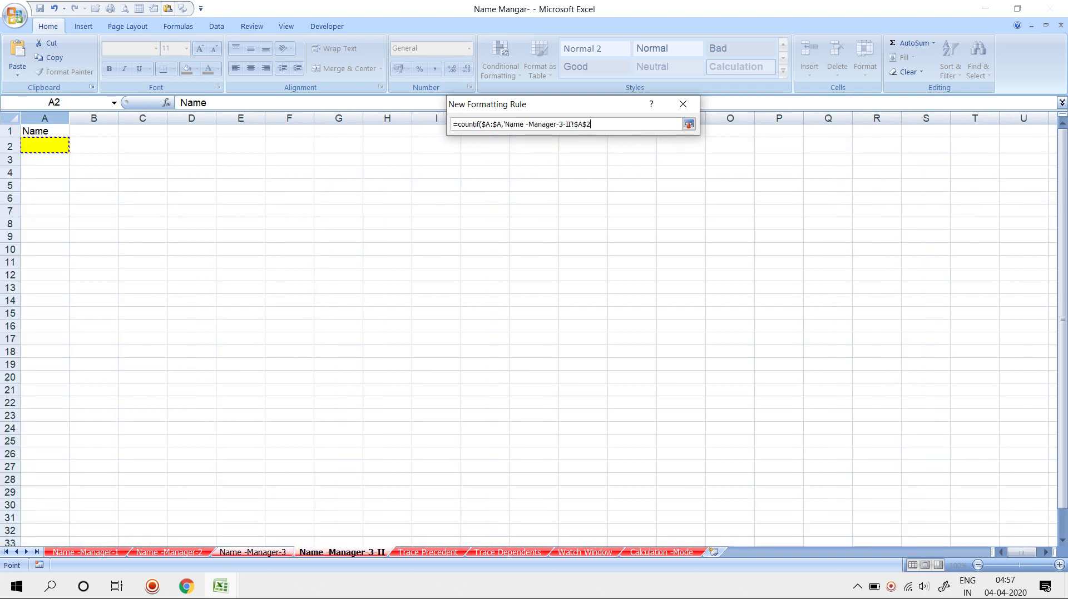
pyautogui.press('Return')
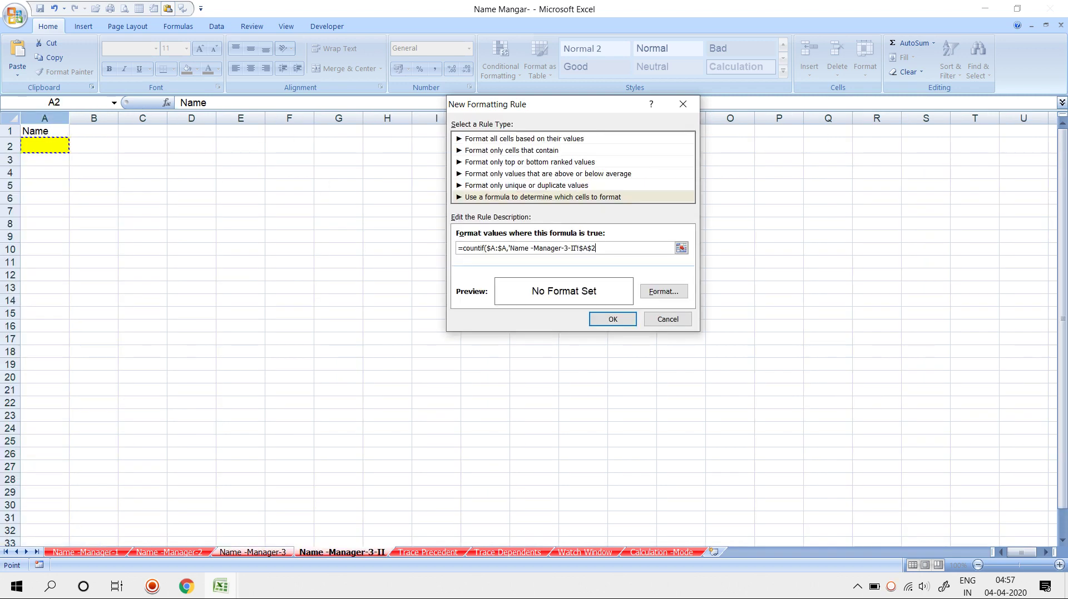
pyautogui.press('Return')
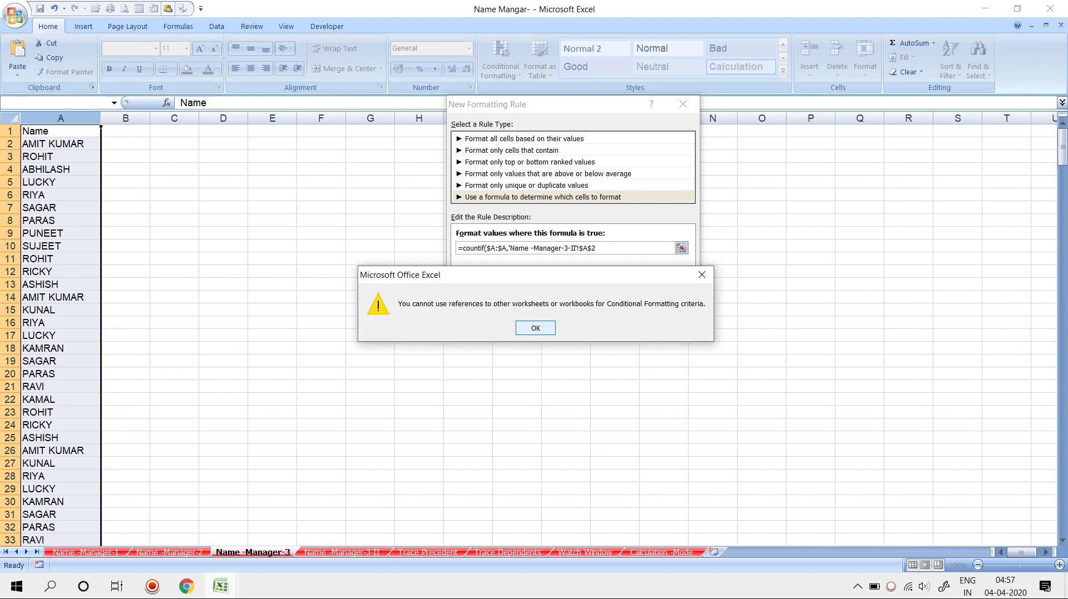
pyautogui.press('Return')
pyautogui.press('Escape')
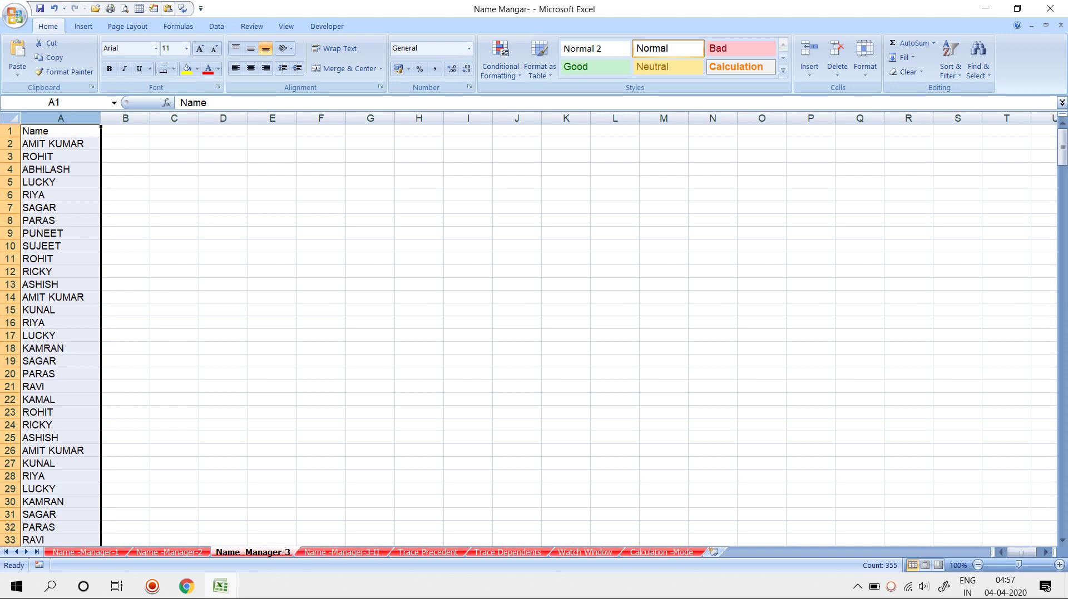
# Step: Return to the Name -Manager-3 sheet and dismiss the conditional formatting menu
pyautogui.click(341, 552)
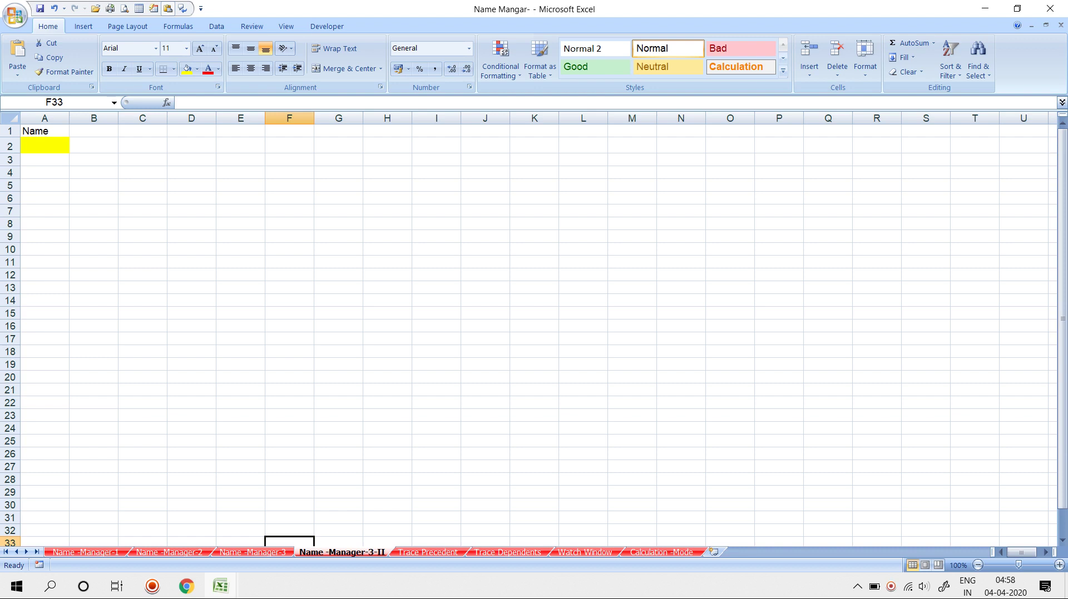
pyautogui.hotkey('ctrl', 'pageup')
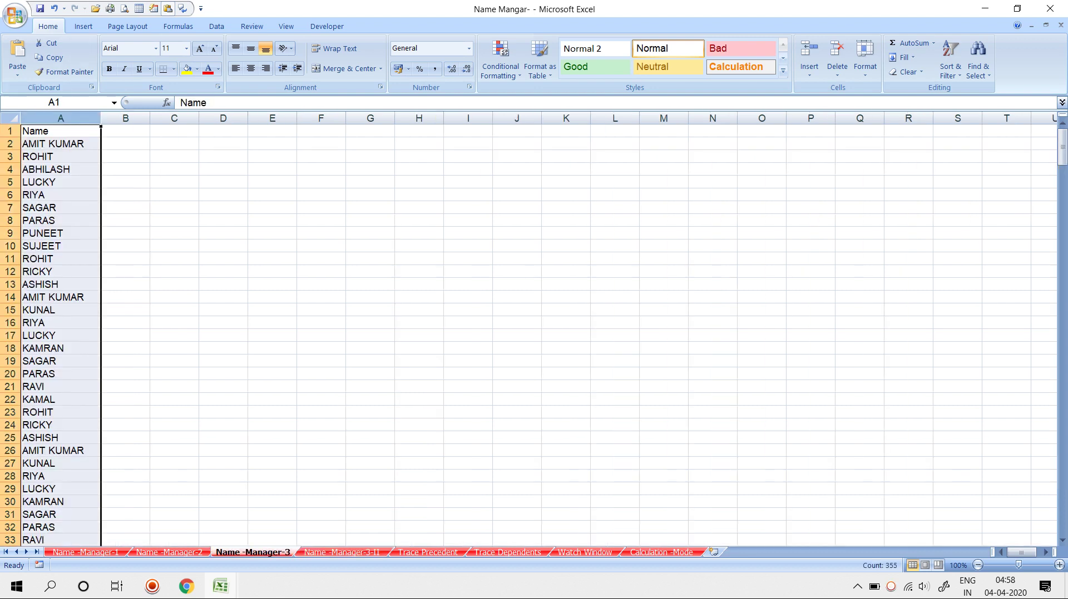
pyautogui.click(501, 58)
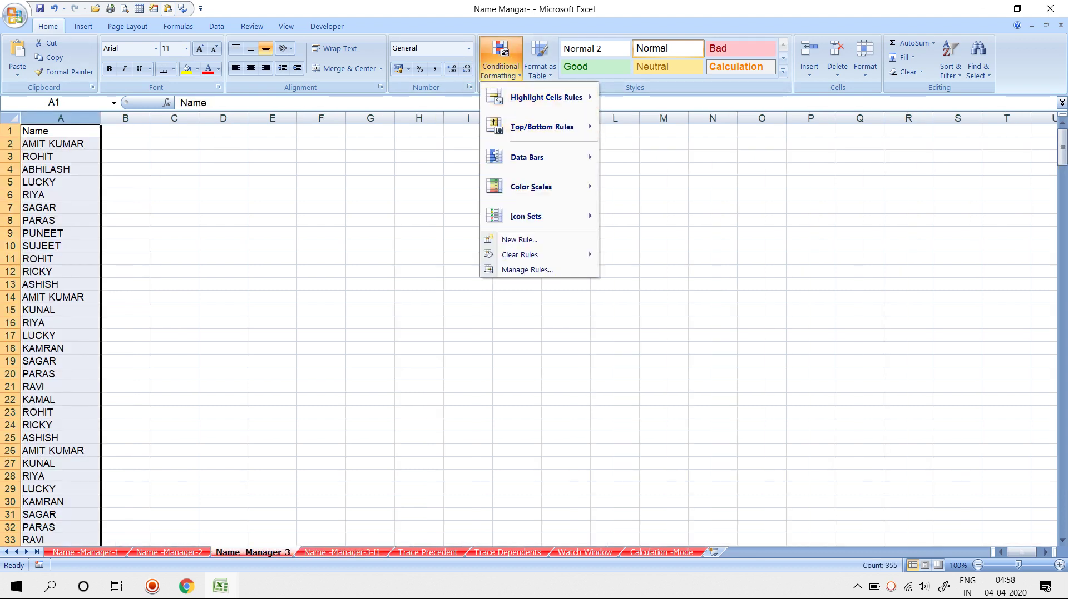
pyautogui.click(216, 27)
# Step: Create the workbook name check_codition referring to ='Name -Manager-3'!$A:$A in Name Manager
pyautogui.click(178, 26)
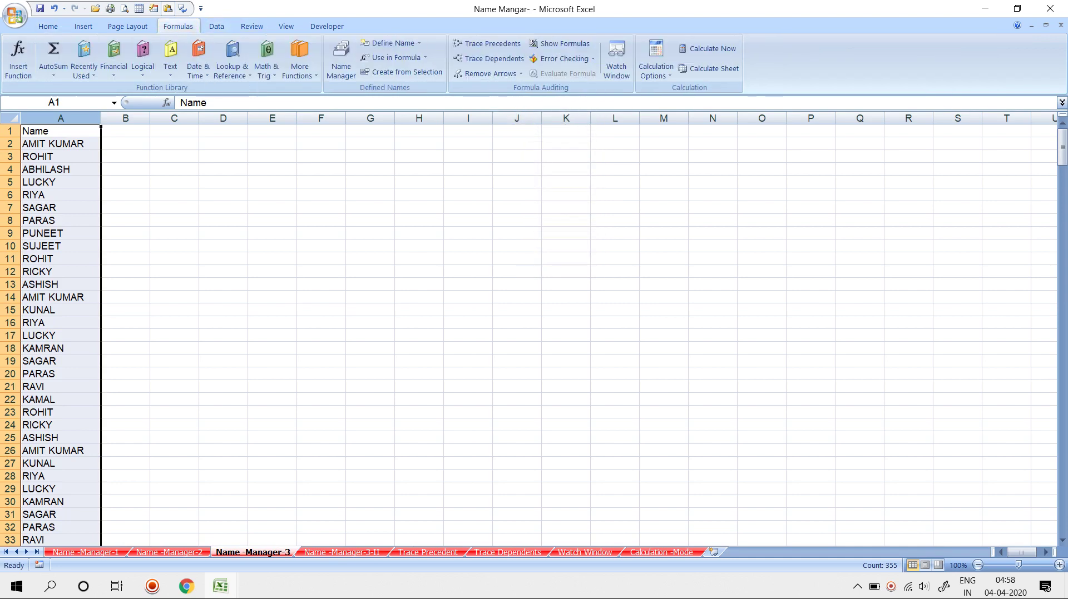
pyautogui.click(341, 61)
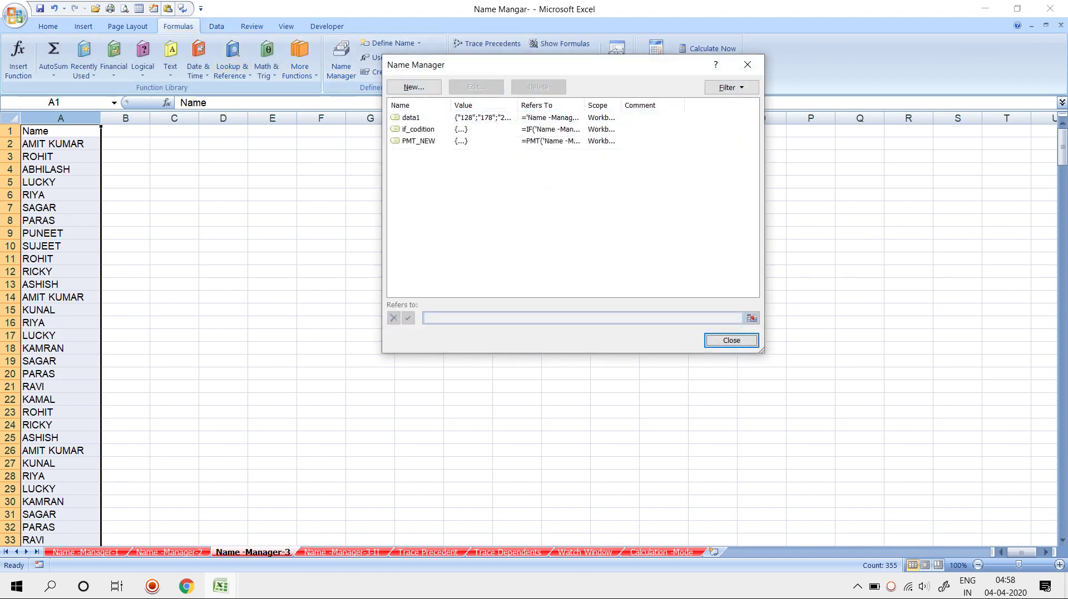
pyautogui.click(414, 87)
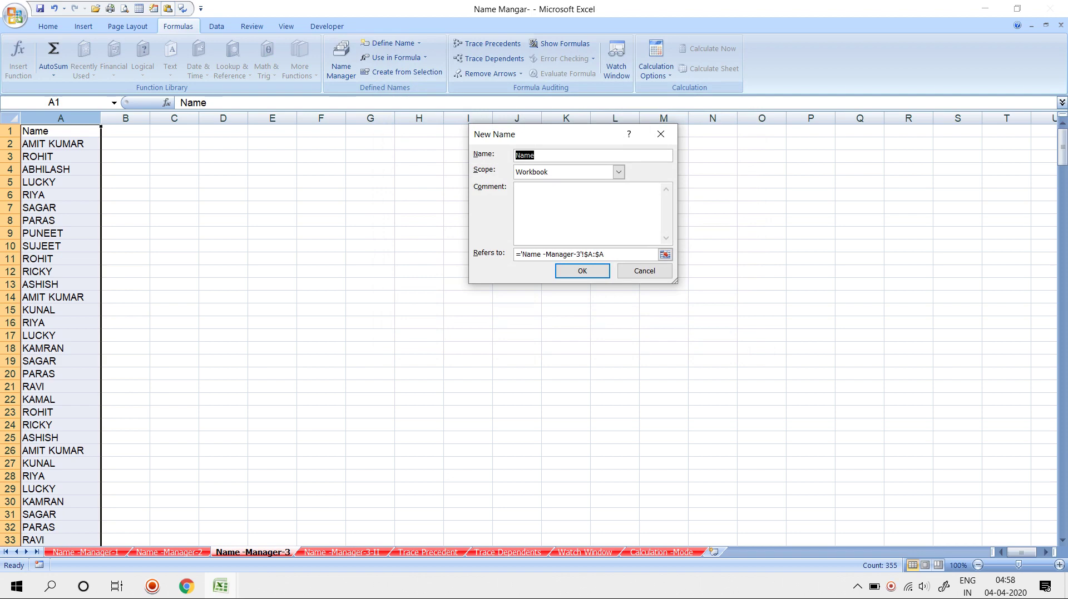
pyautogui.press('BackSpace')
pyautogui.write('heck_')
pyautogui.write('codit')
pyautogui.write('ion')
pyautogui.press('Return')
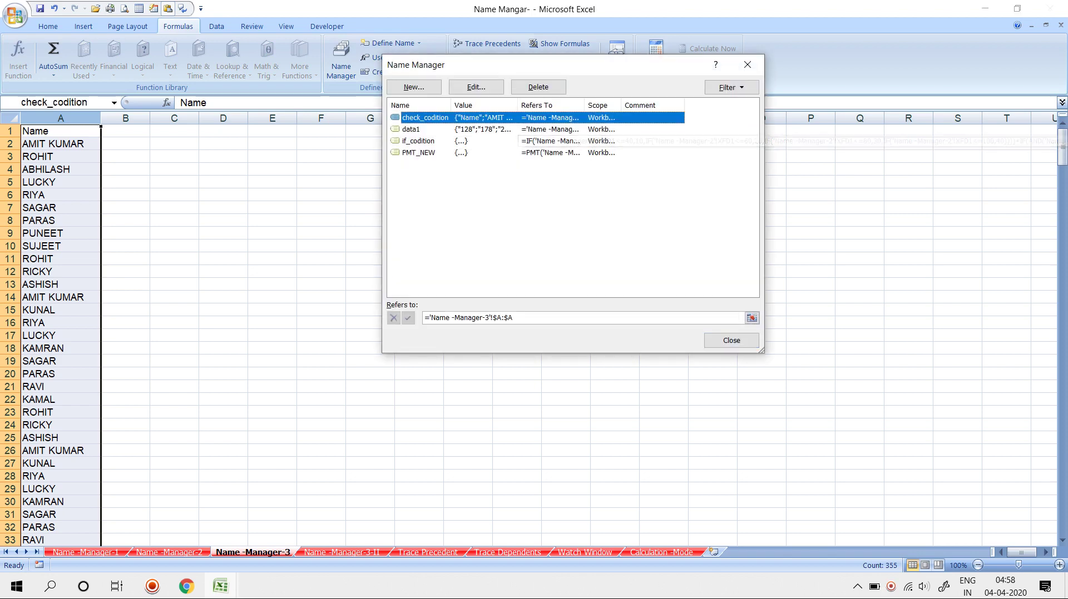
pyautogui.click(732, 340)
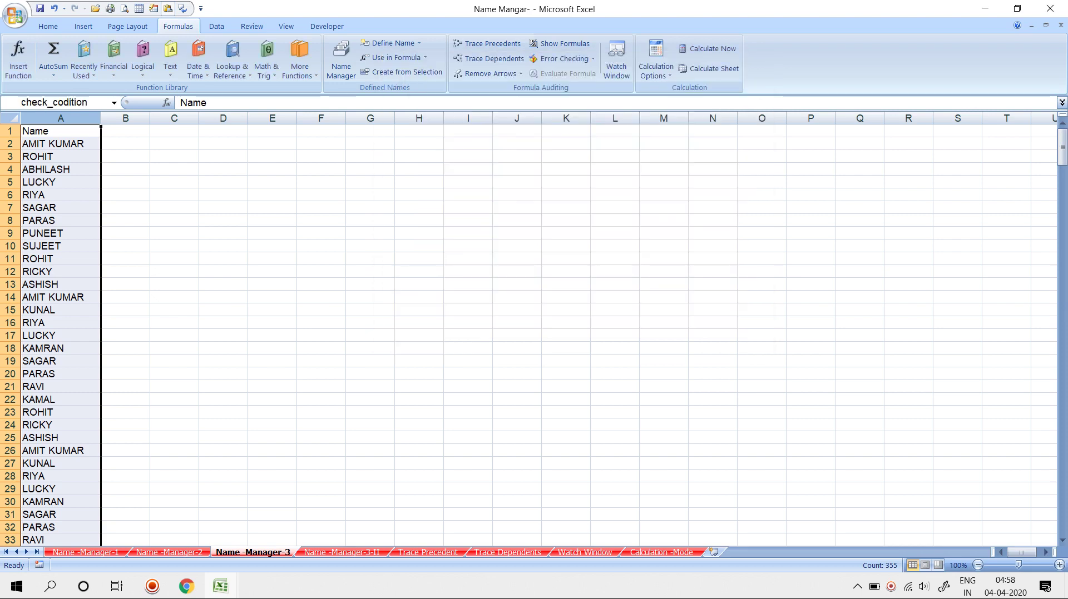
# Step: In Name -Manager-3-II cell C2, start =COUNTIF with Name -Manager-3 column A as range and A2 as criteria
pyautogui.click(341, 552)
pyautogui.click(44, 145)
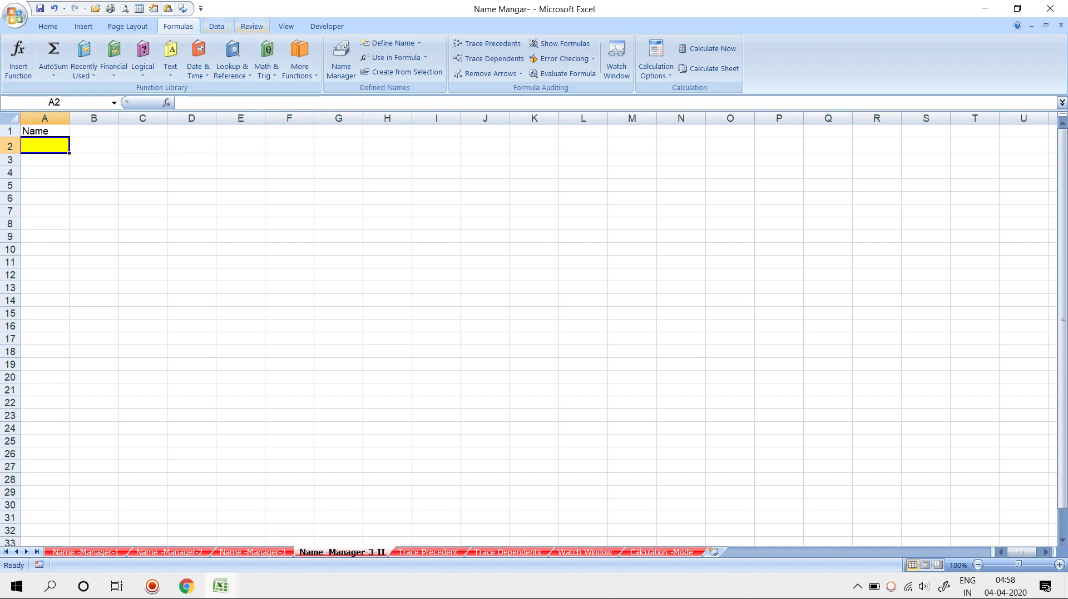
pyautogui.click(143, 145)
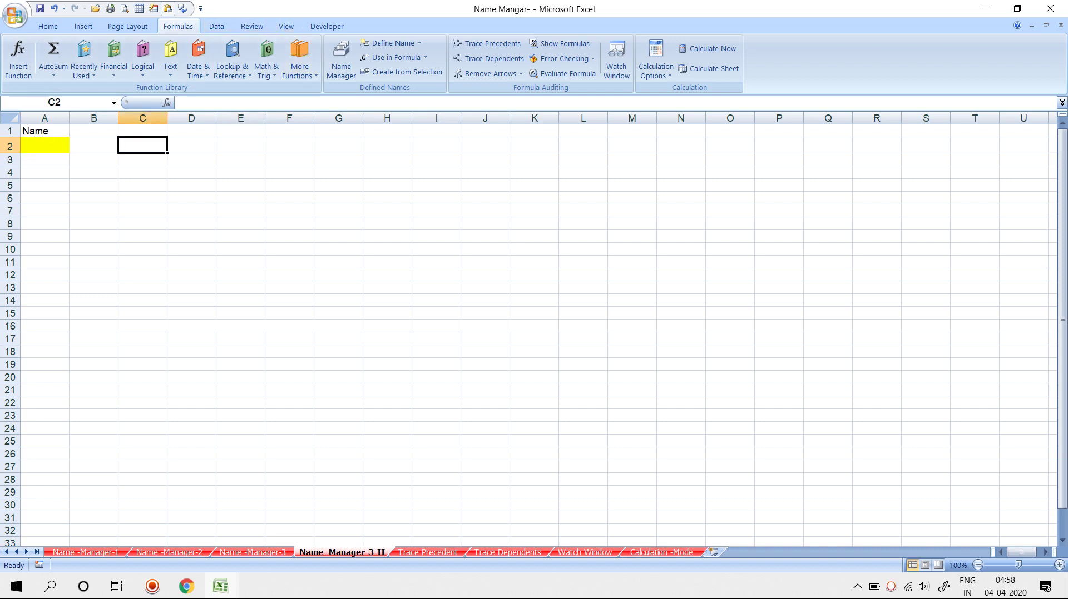
pyautogui.write('=countif')
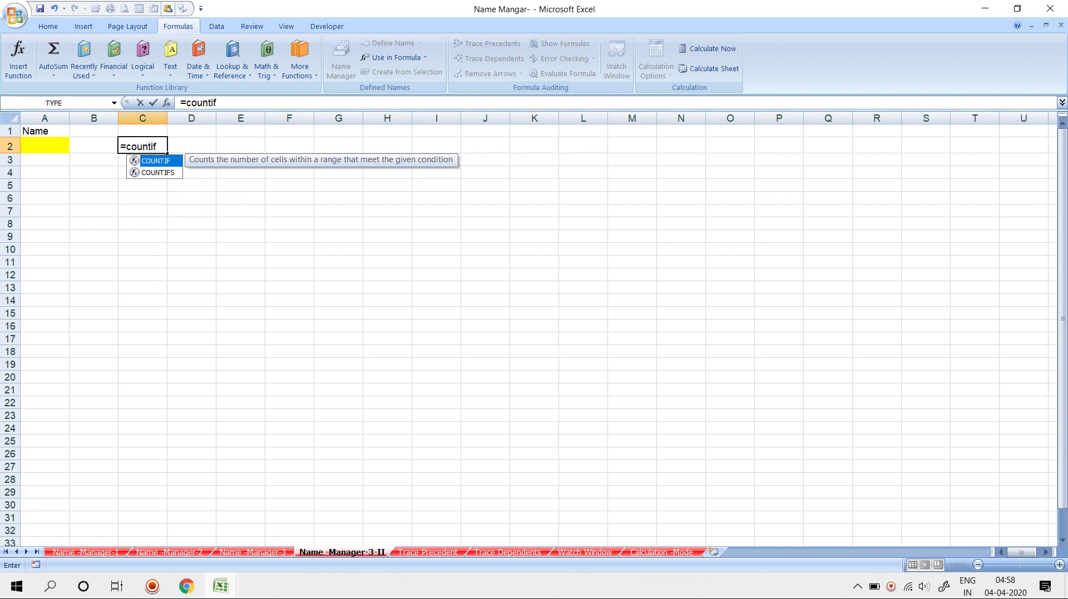
pyautogui.press('Tab')
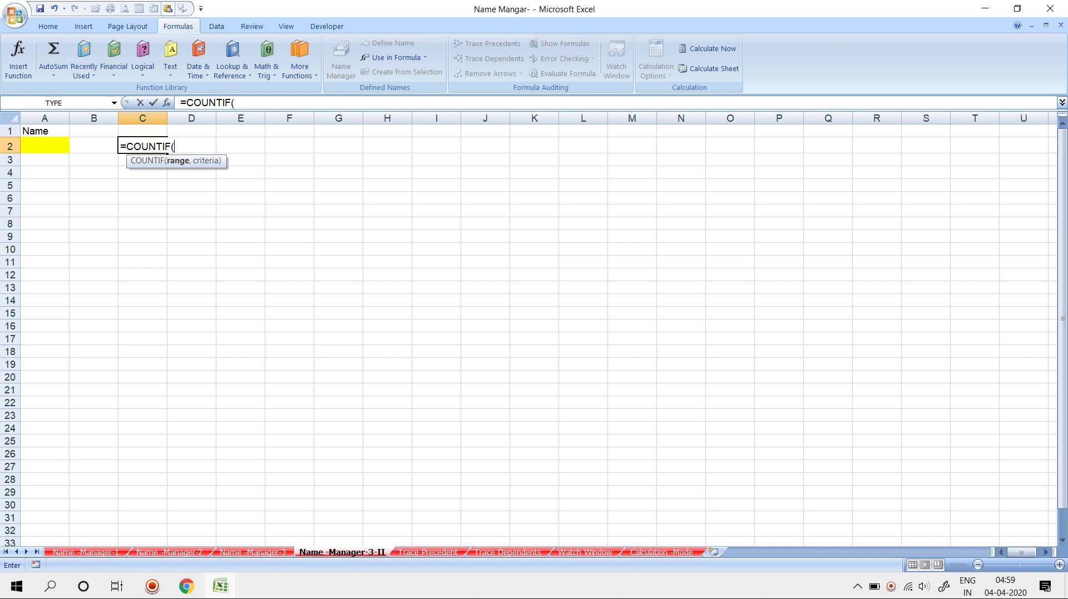
pyautogui.click(253, 552)
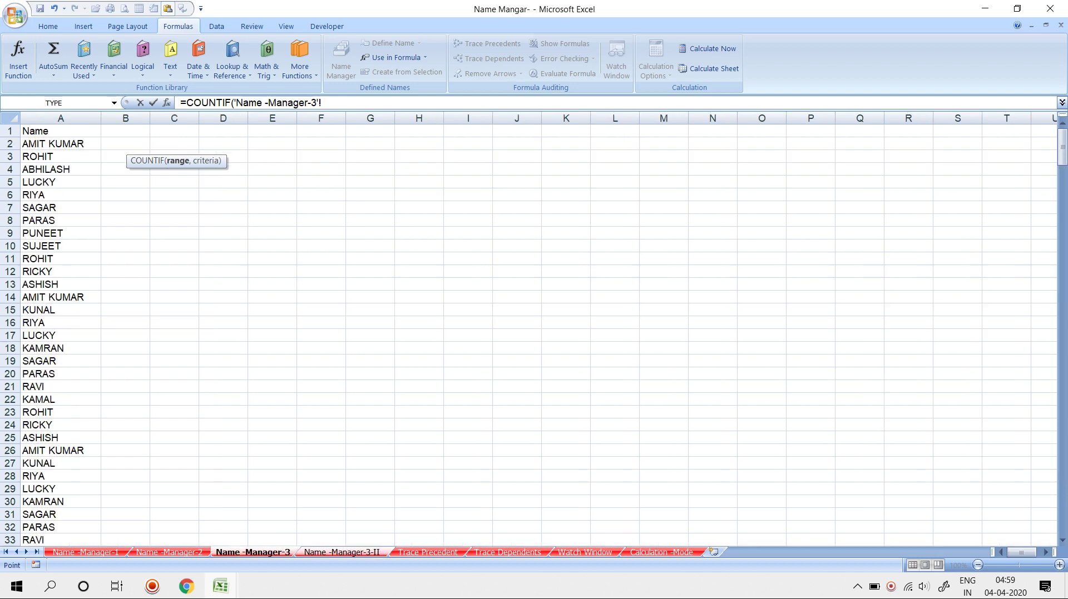
pyautogui.click(60, 118)
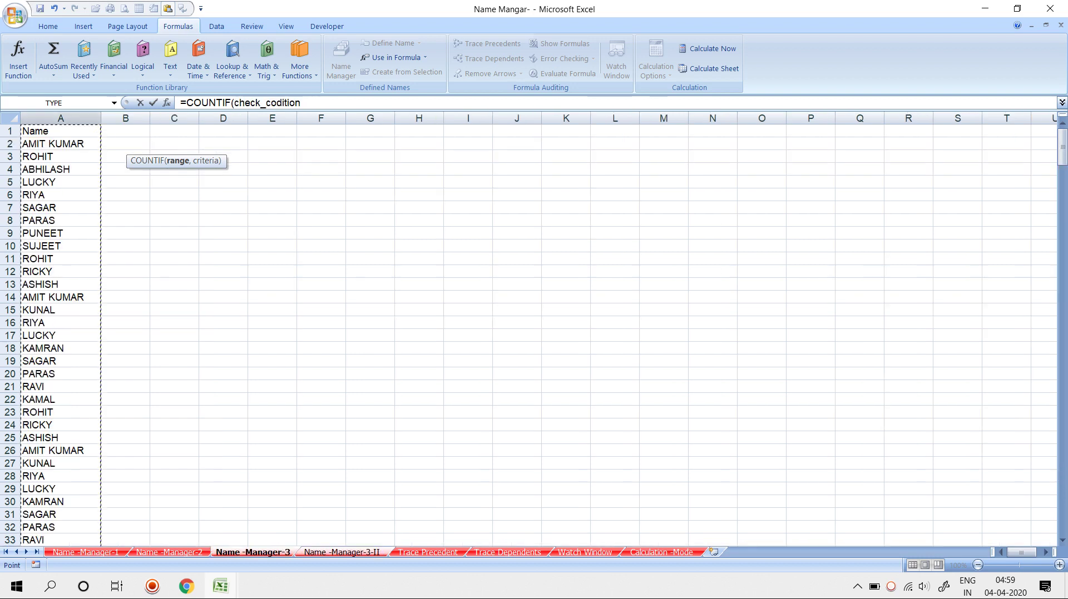
pyautogui.write(',')
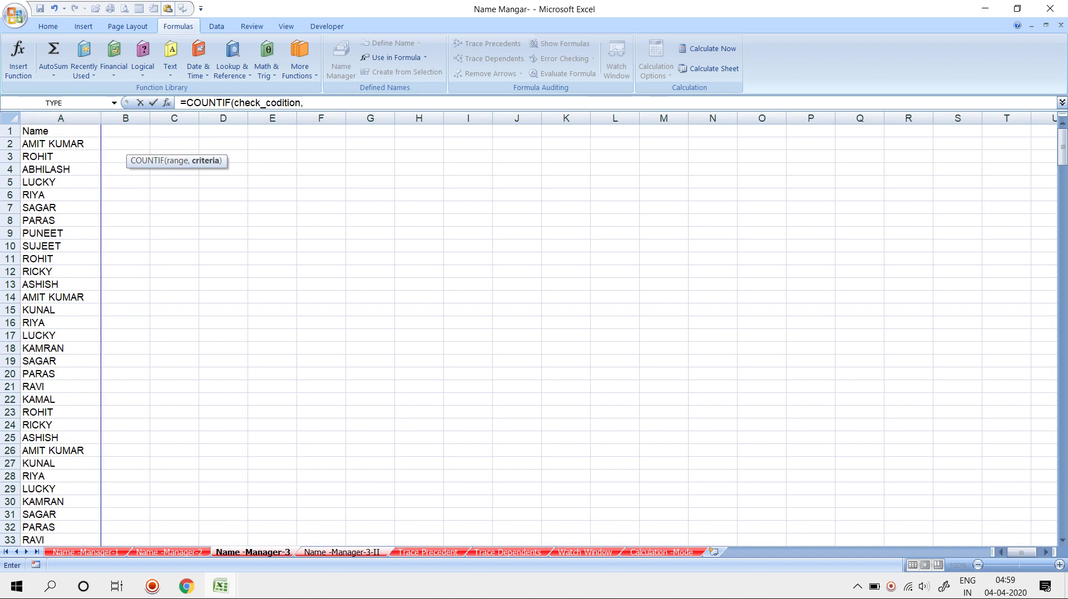
pyautogui.hotkey('ctrl', 'pagedown')
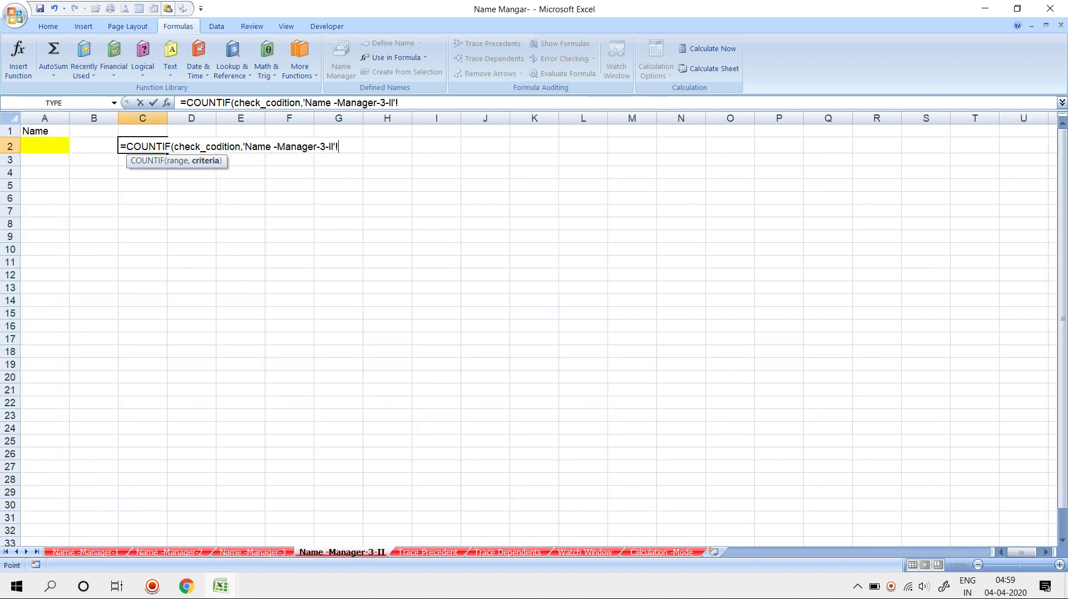
pyautogui.click(45, 146)
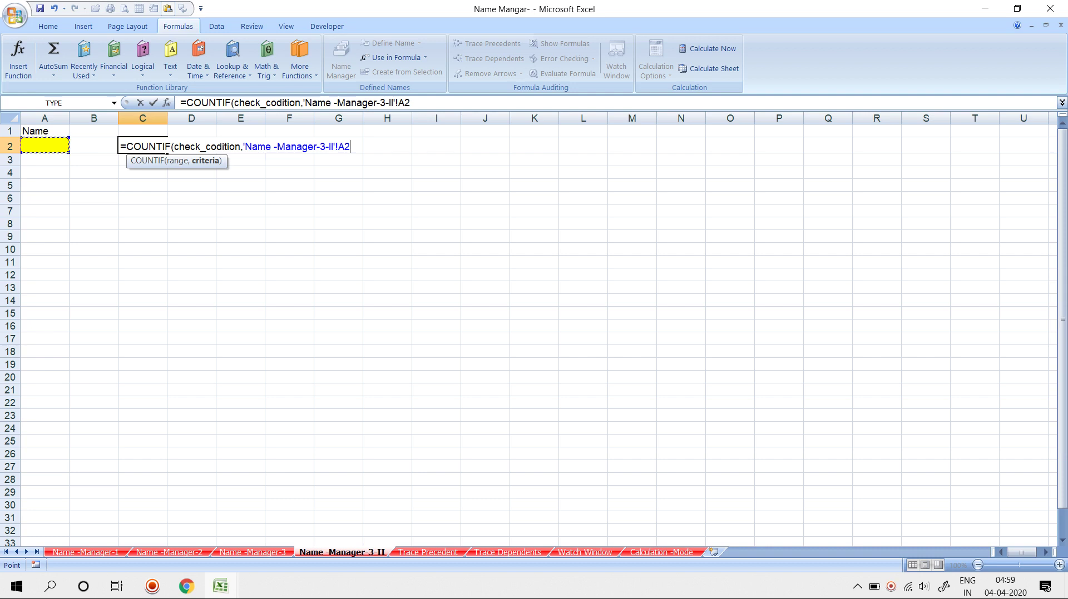
# Step: Commit the COUNTIF formula in C2, then test it with two sample names typed into A2
pyautogui.press('Return')
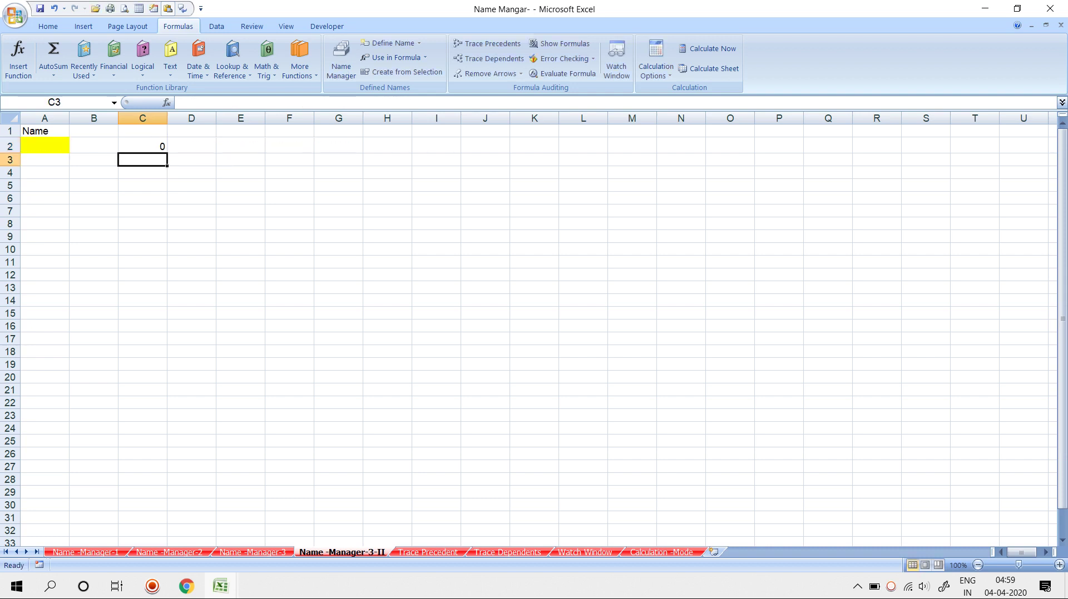
pyautogui.click(44, 145)
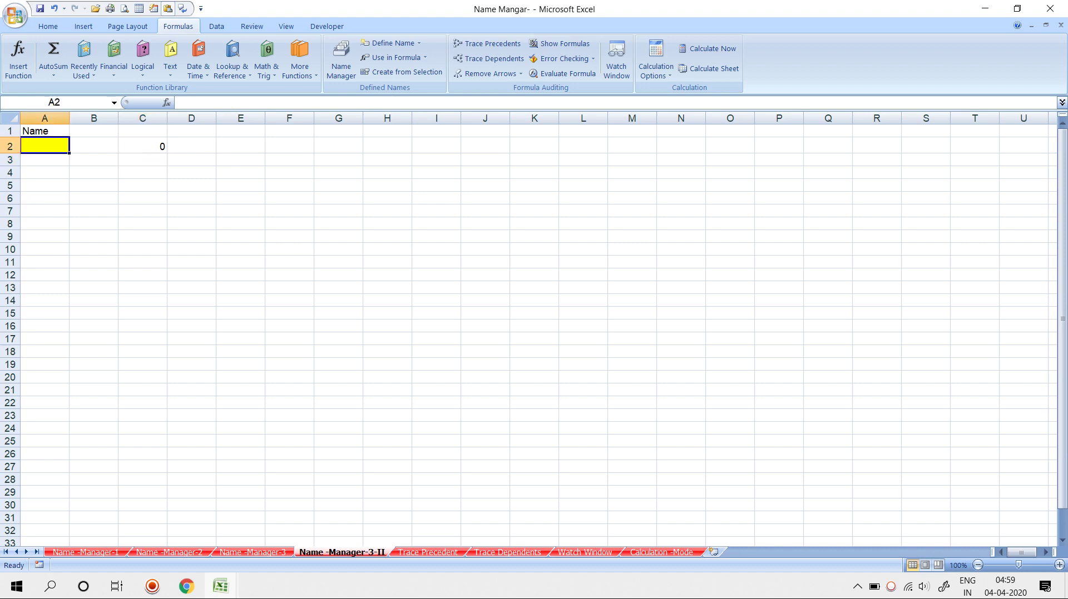
pyautogui.write('abhila')
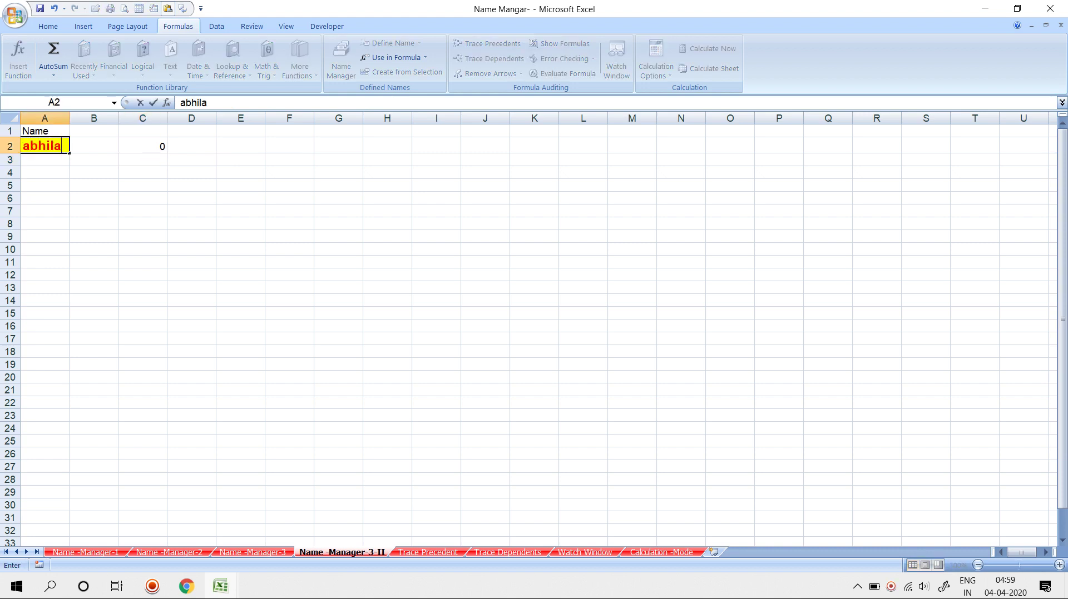
pyautogui.write('sh')
pyautogui.press('Return')
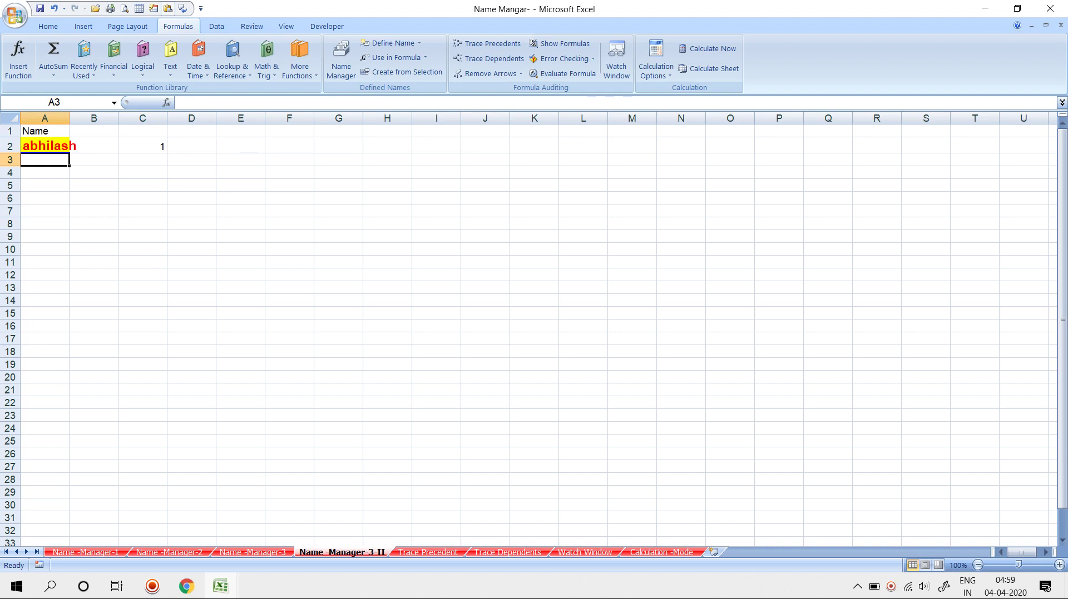
pyautogui.click(44, 145)
pyautogui.write('pa')
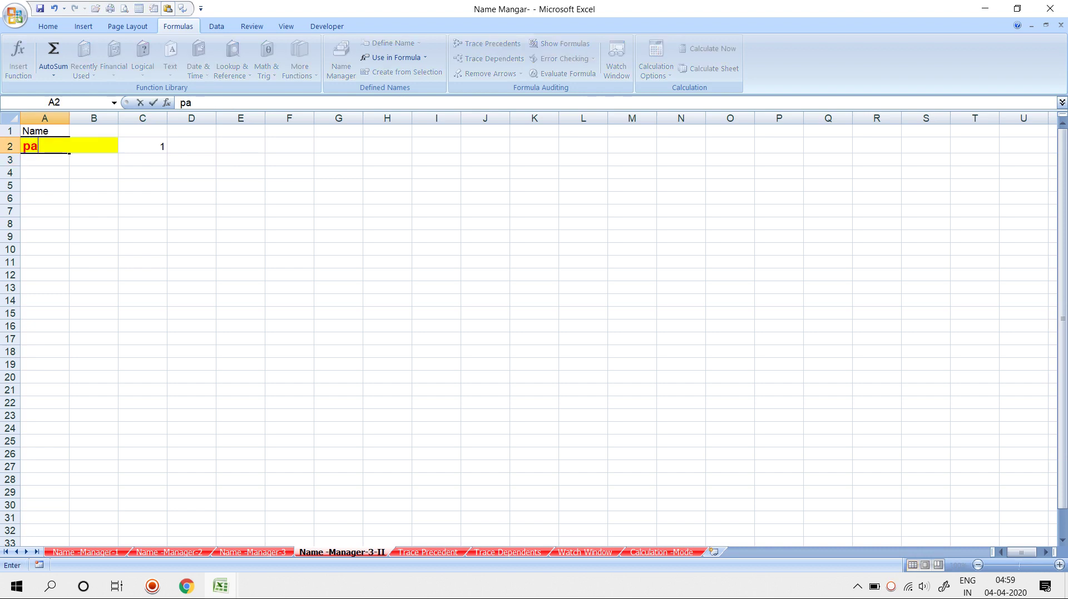
pyautogui.write('wan')
pyautogui.press('Return')
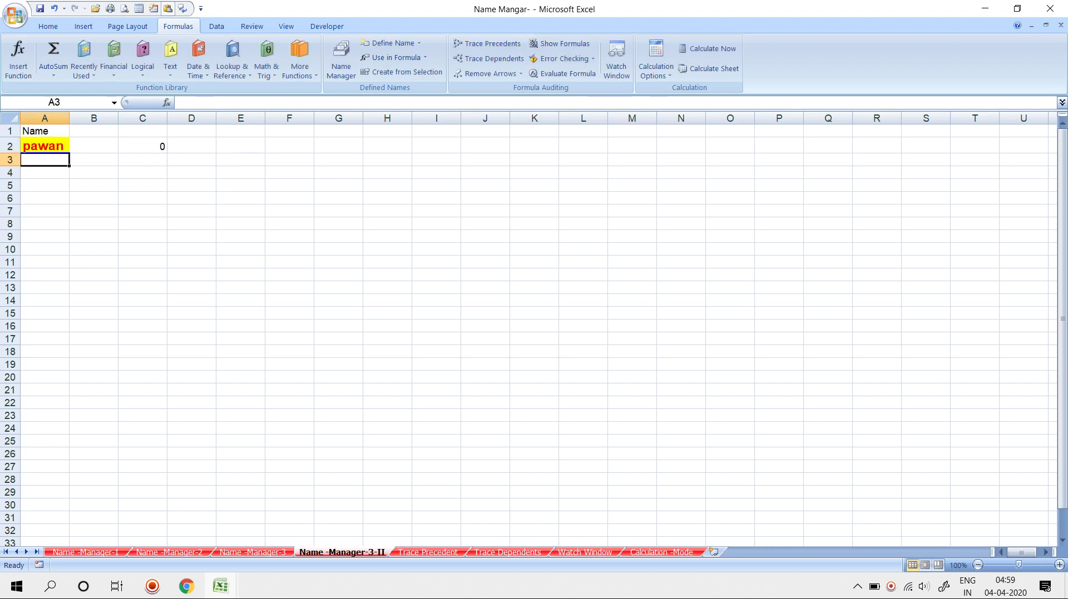
# Step: Clear the contents of C2 and A2
pyautogui.click(44, 146)
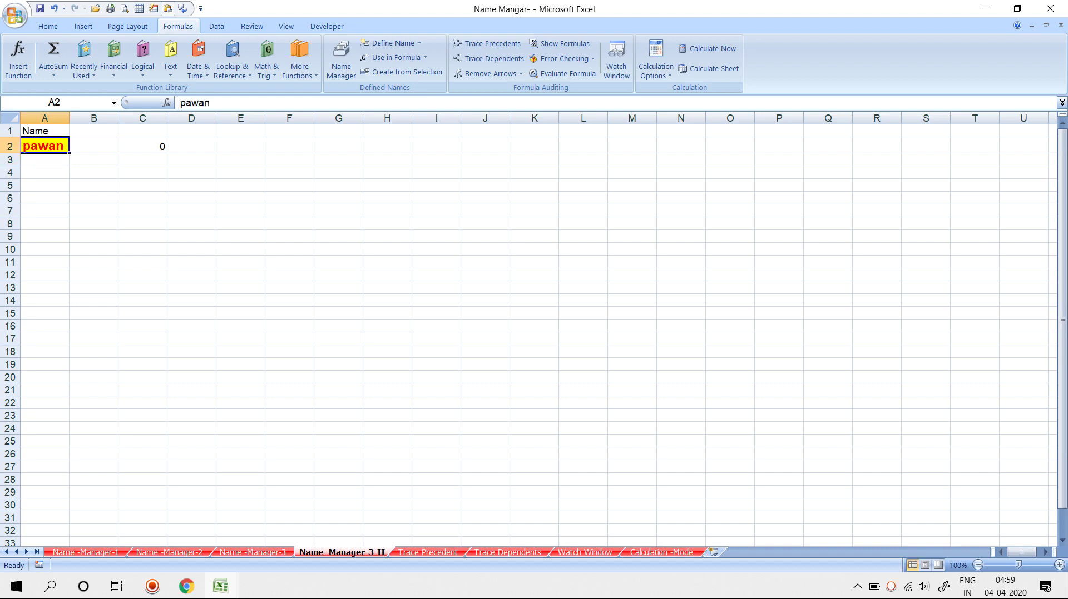
pyautogui.press('Right')
pyautogui.press('Right')
pyautogui.press('Delete')
pyautogui.press('Left')
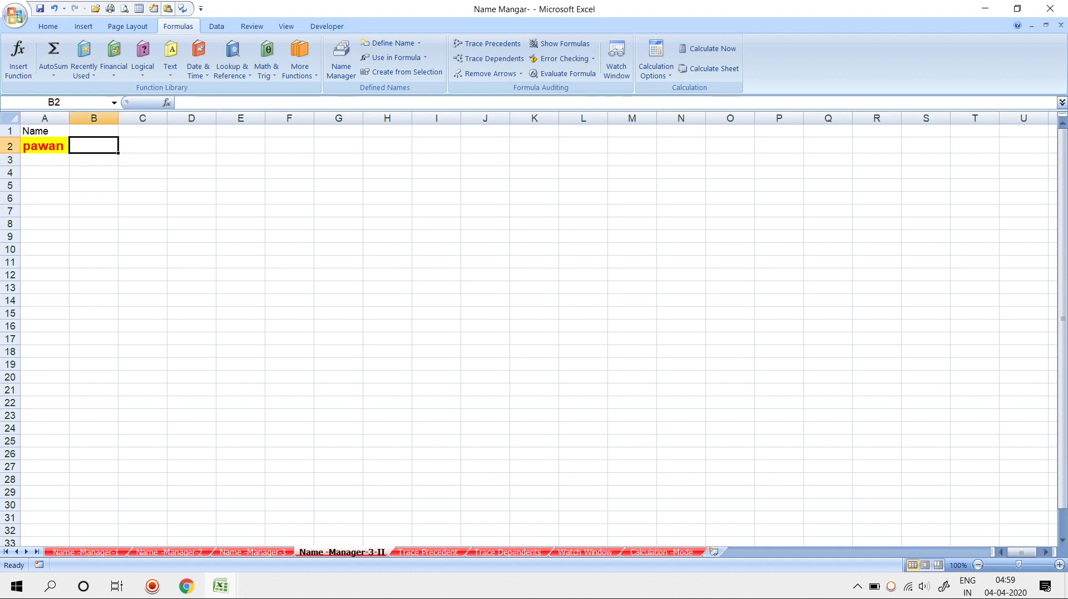
pyautogui.press('Left')
pyautogui.press('Delete')
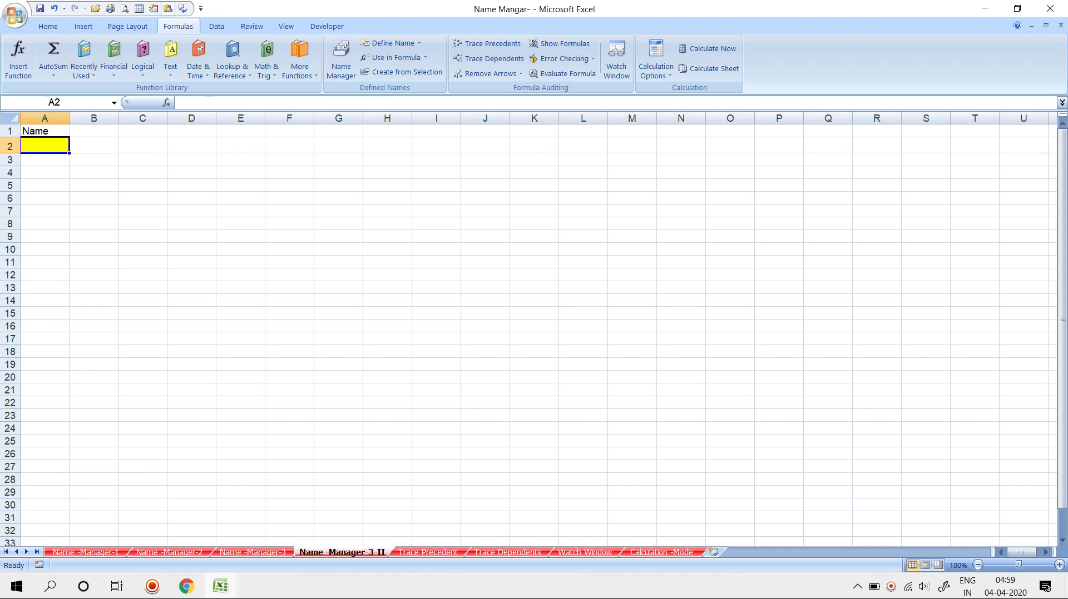
# Step: Start a new formula-based conditional formatting rule from the Home tab
pyautogui.click(48, 26)
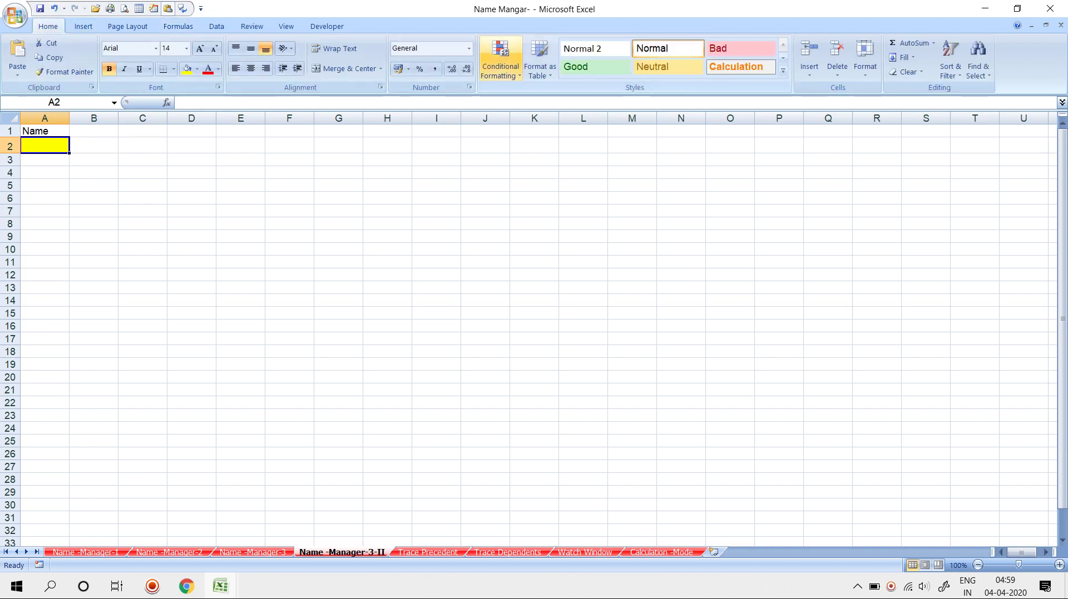
pyautogui.click(499, 61)
pyautogui.click(519, 239)
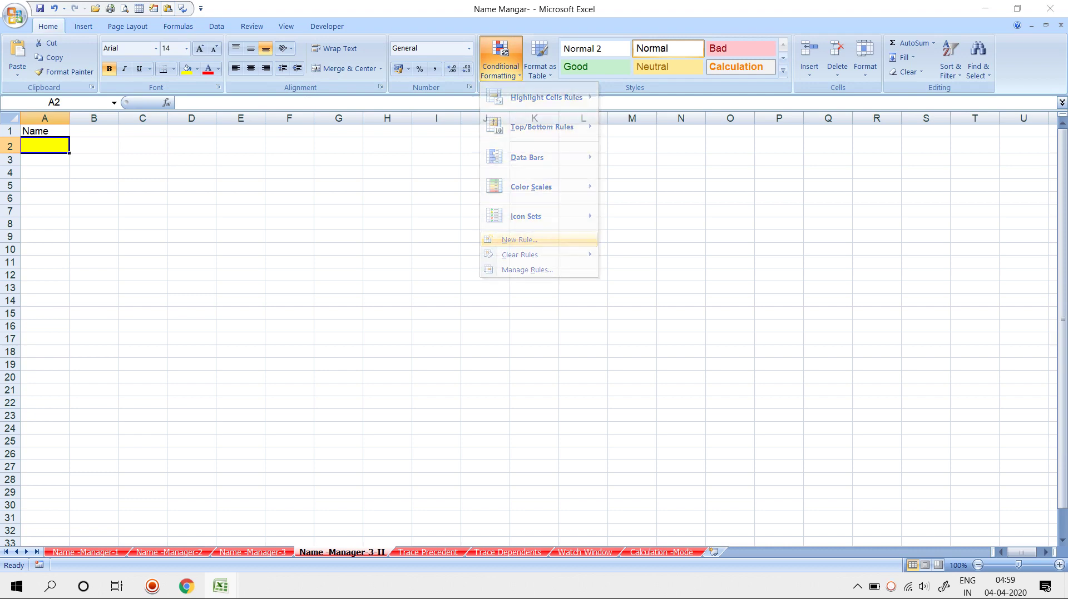
pyautogui.click(505, 183)
# Step: Enter =countif(check_condition,$A$2)>0 as the rule formula and open its Format settings
pyautogui.write('=')
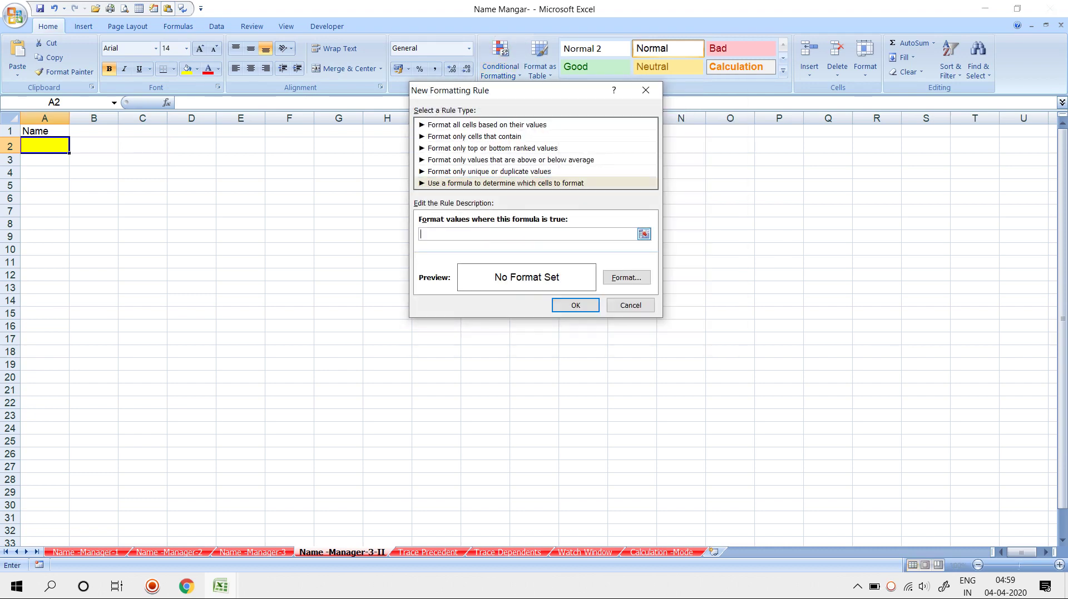
pyautogui.write('cou')
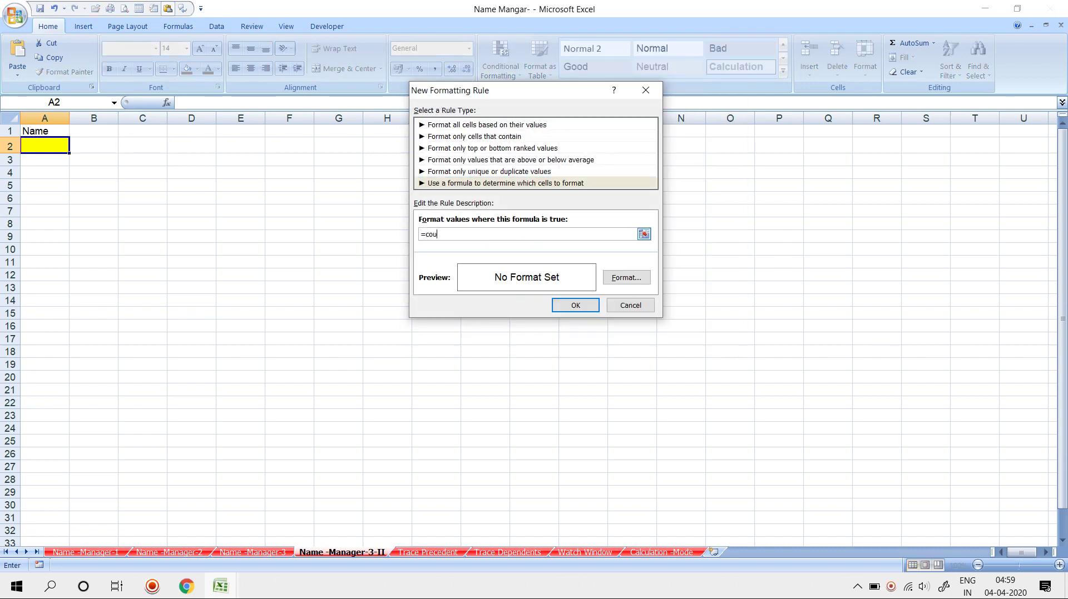
pyautogui.write('ntif')
pyautogui.write('(')
pyautogui.write('check')
pyautogui.write('_d')
pyautogui.write('onditio')
pyautogui.write('n')
pyautogui.write(',')
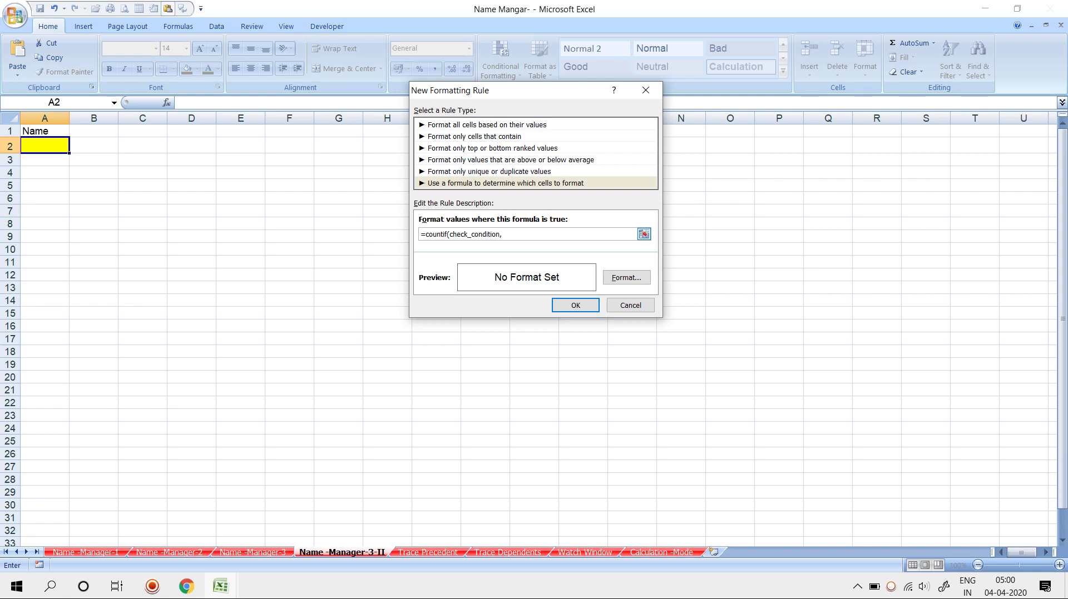
pyautogui.click(44, 146)
pyautogui.write(')')
pyautogui.write('>')
pyautogui.write('0')
pyautogui.press('BackSpace')
pyautogui.write('0')
pyautogui.press('Tab')
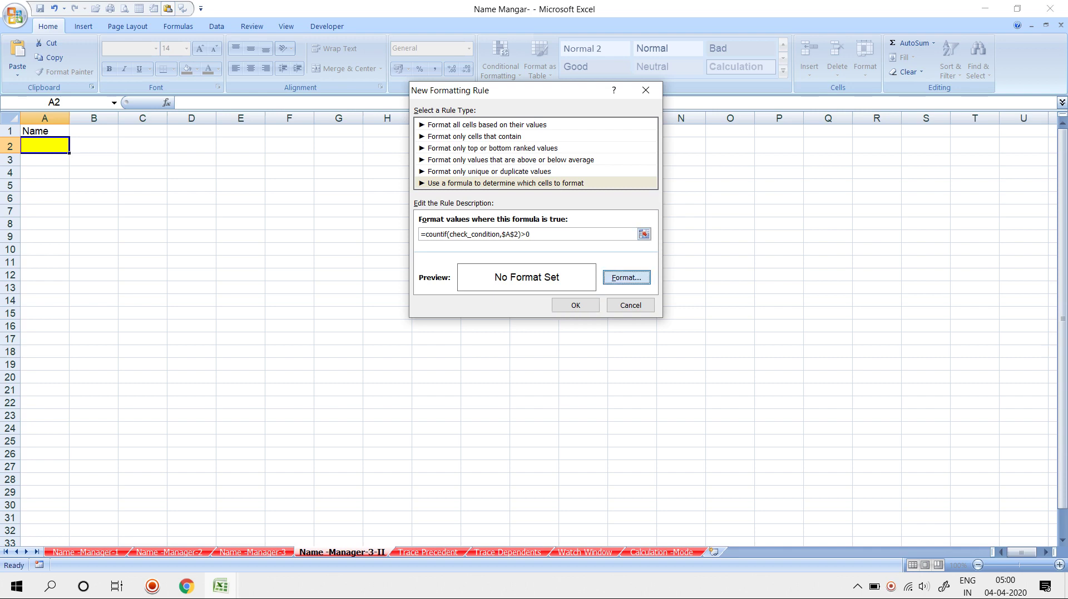
pyautogui.press('Return')
# Step: Give matching cells a red fill with bold yellow font, then save the rule
pyautogui.hotkey('ctrl', 'Tab')
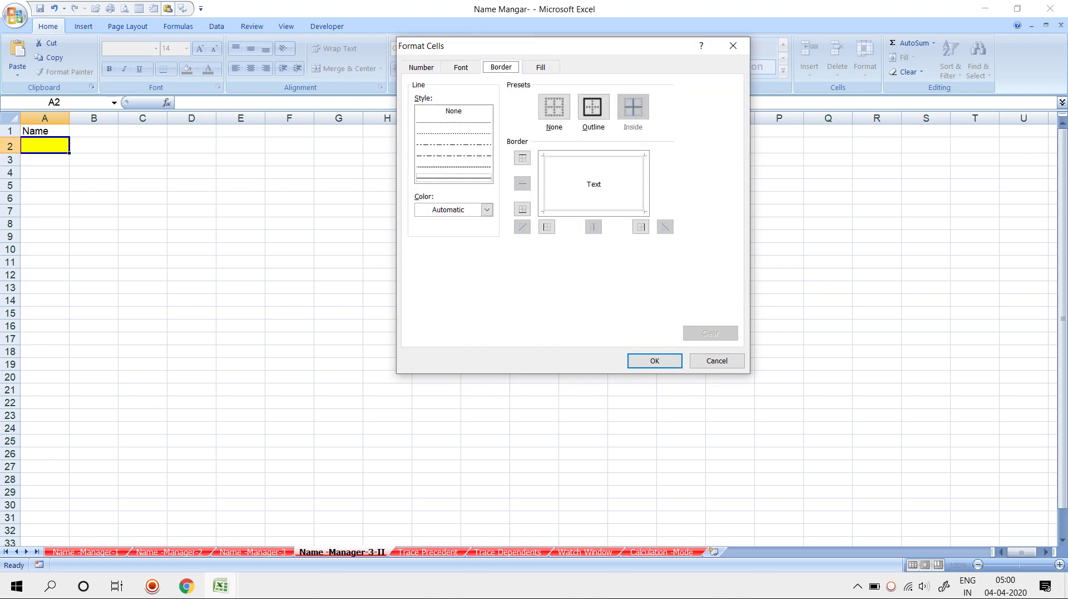
pyautogui.hotkey('ctrl', 'Tab')
pyautogui.click(433, 197)
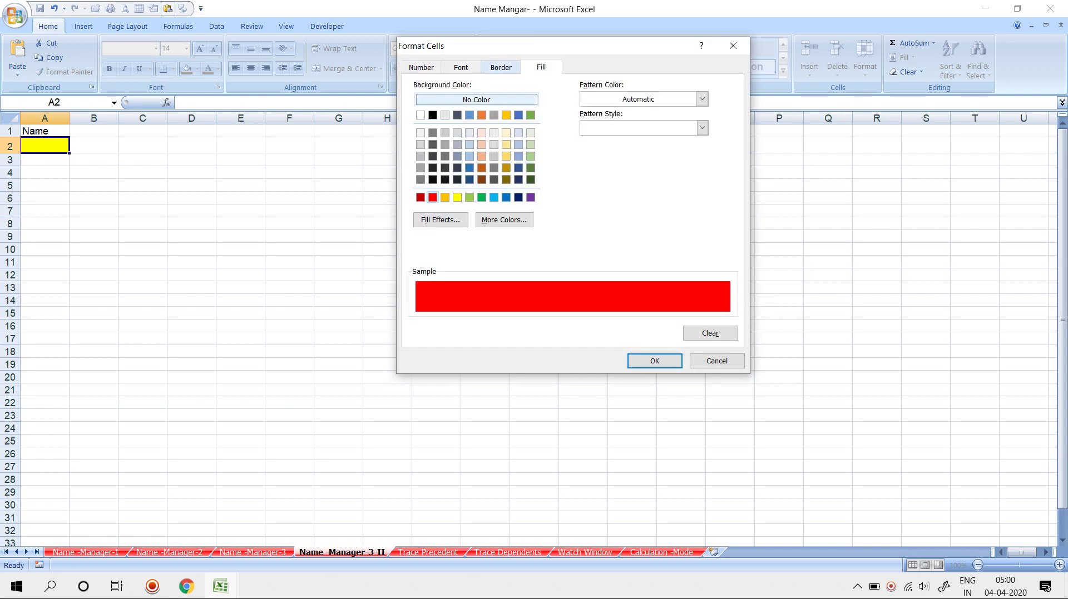
pyautogui.hotkey('ctrl', 'shift', 'Tab')
pyautogui.hotkey('ctrl', 'shift', 'Tab')
pyautogui.click(644, 181)
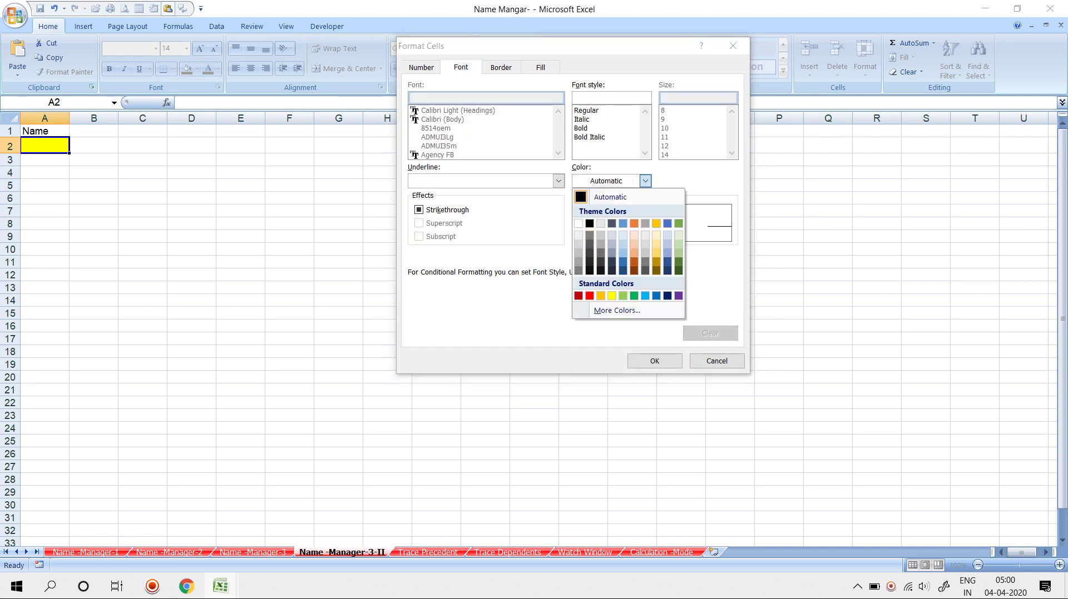
pyautogui.click(612, 295)
pyautogui.click(580, 128)
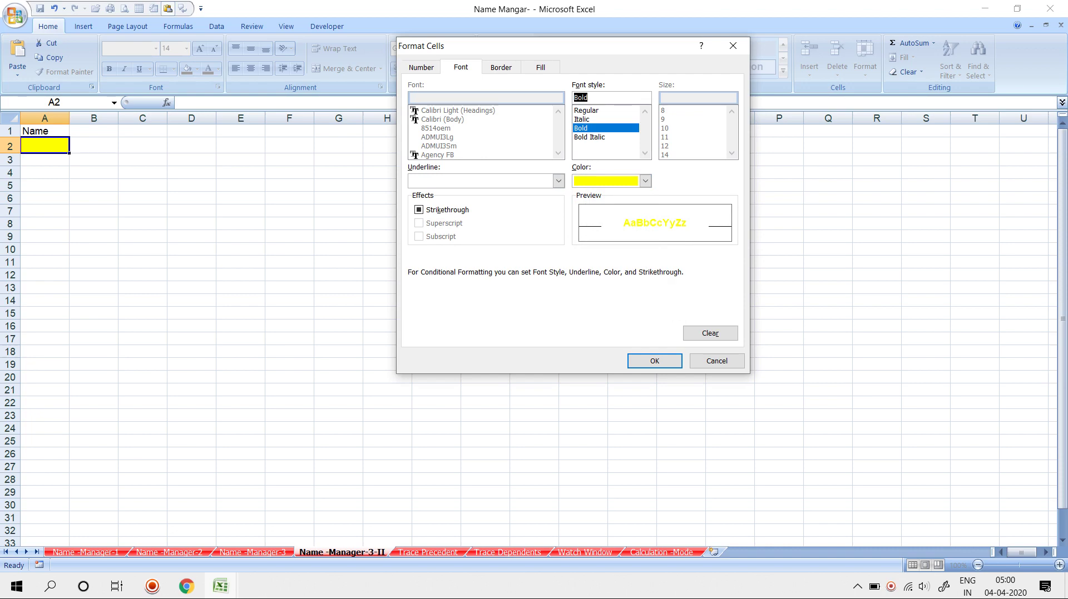
pyautogui.click(655, 361)
pyautogui.click(575, 305)
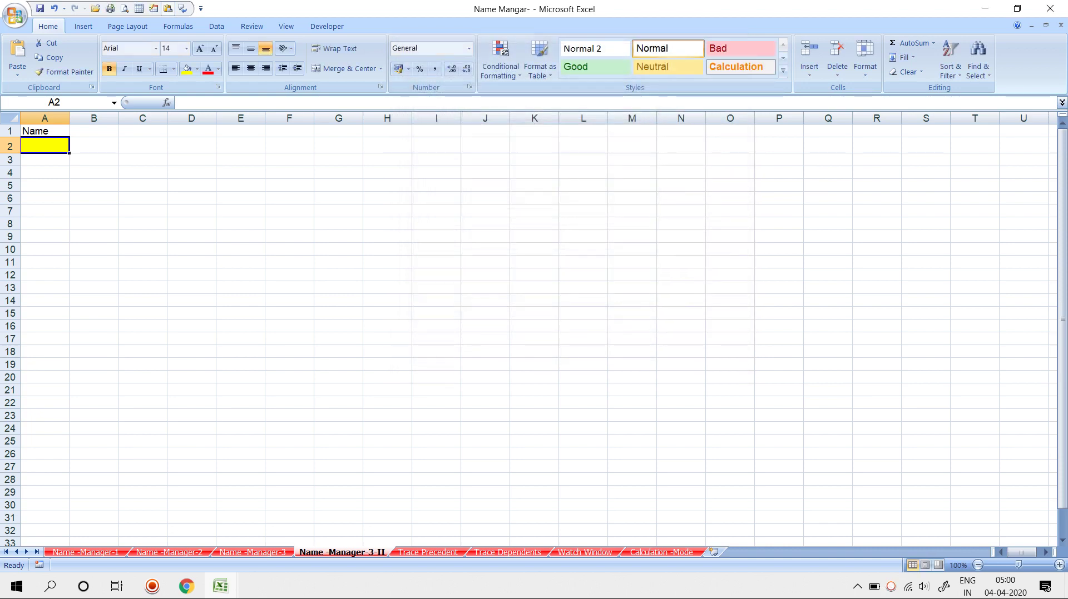
# Step: Enter a capitalised sample name in A2 and widen column A to fit it
pyautogui.write('abh')
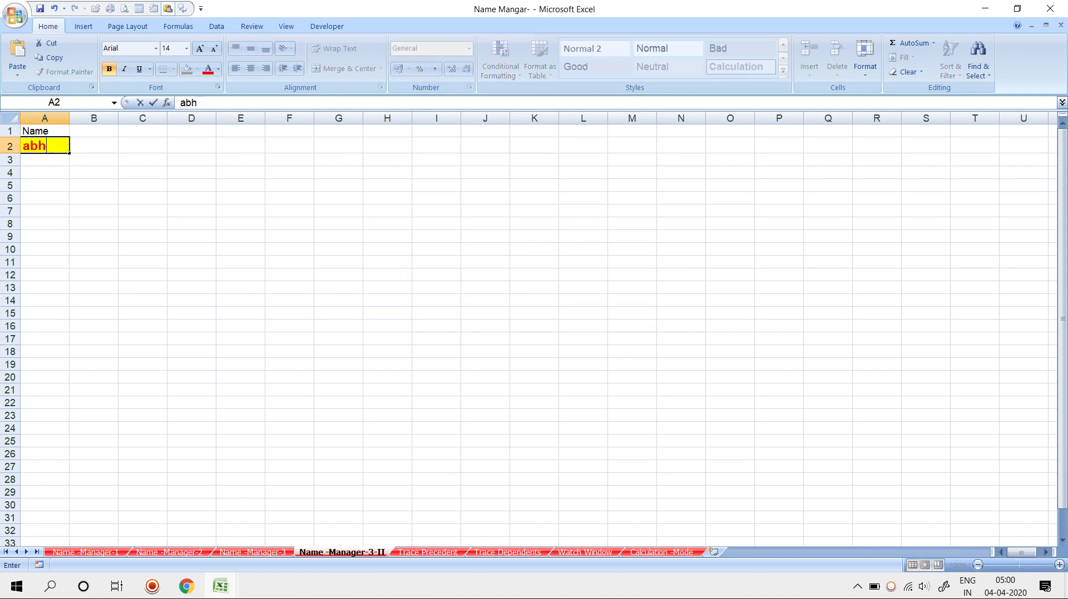
pyautogui.press('BackSpace')
pyautogui.press('BackSpace')
pyautogui.press('BackSpace')
pyautogui.write('Abhilash')
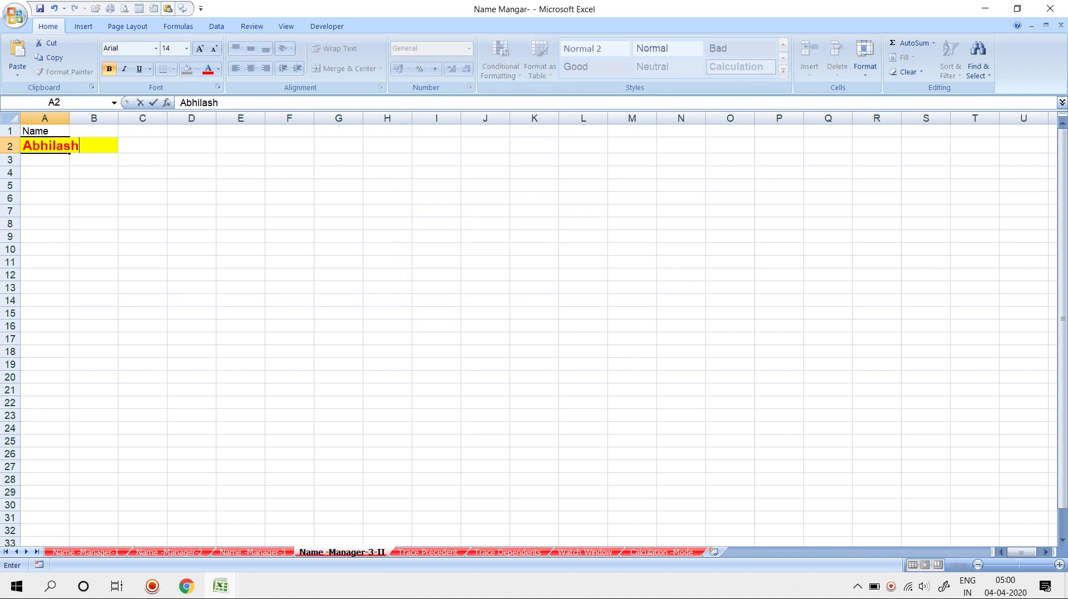
pyautogui.press('Return')
pyautogui.click(50, 146)
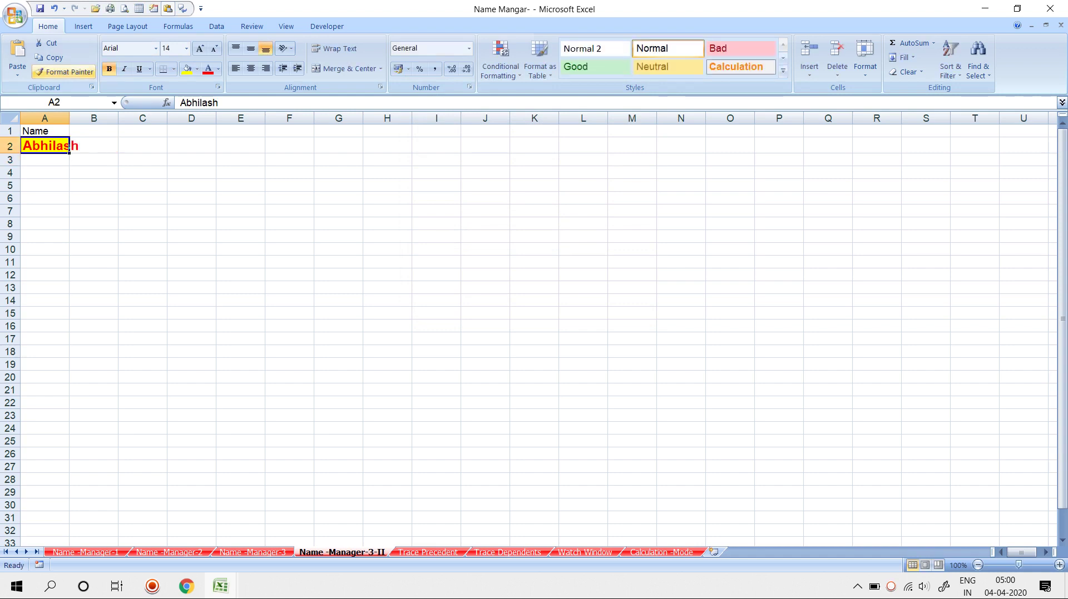
pyautogui.doubleClick(69, 118)
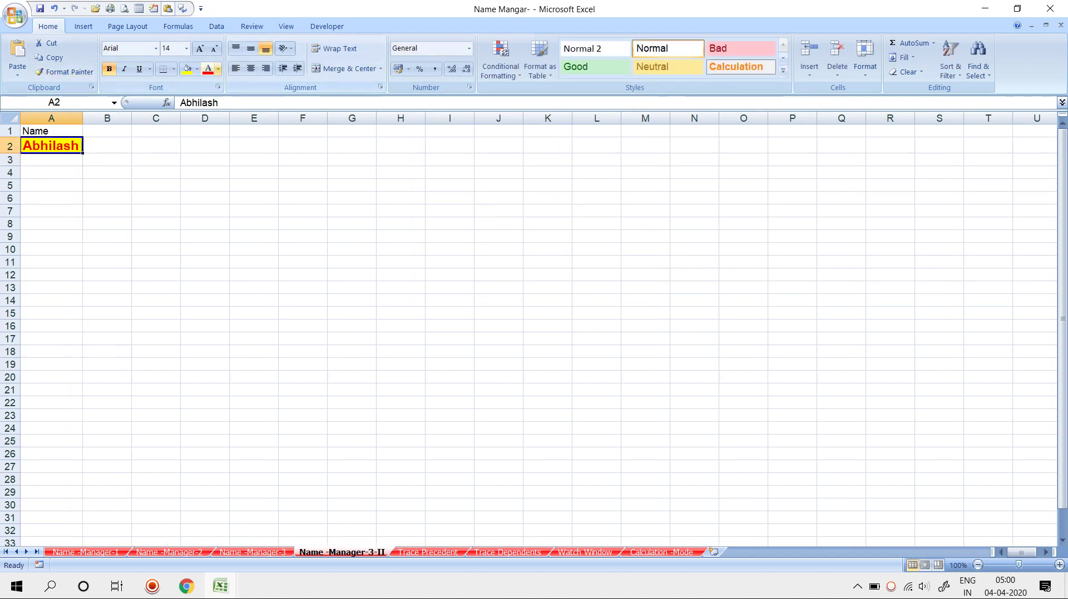
# Step: Remove A2's fill, reset its font colour to automatic, and delete its contents
pyautogui.click(218, 69)
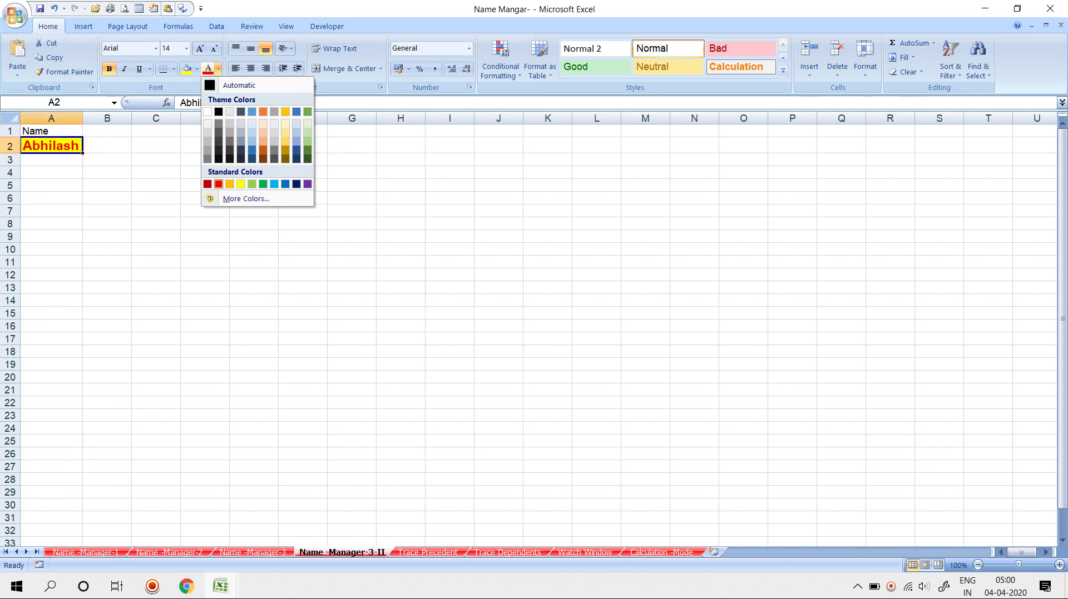
pyautogui.click(197, 68)
pyautogui.click(211, 183)
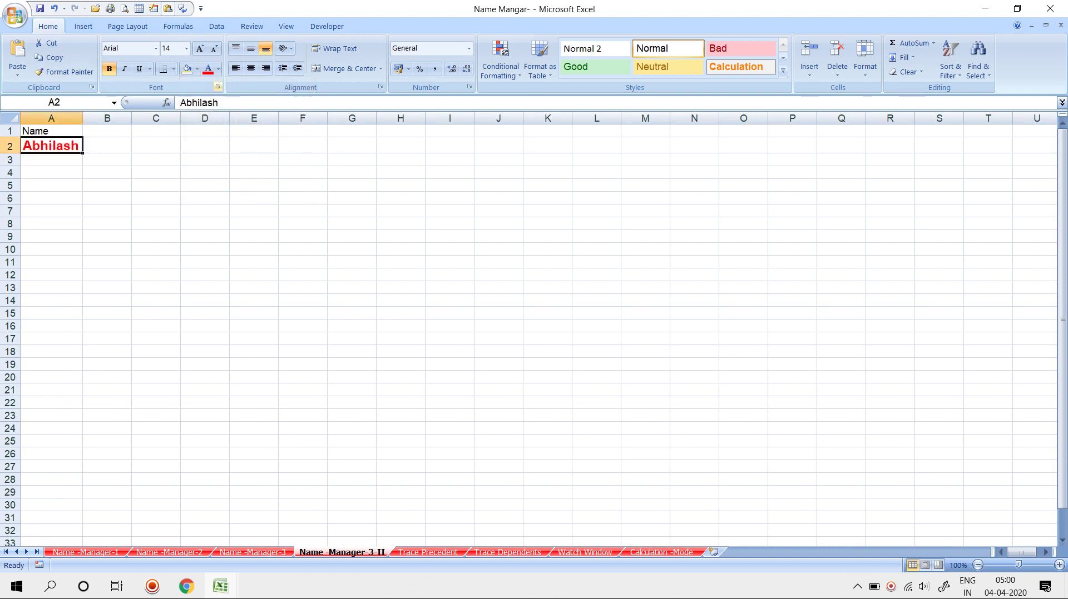
pyautogui.click(218, 68)
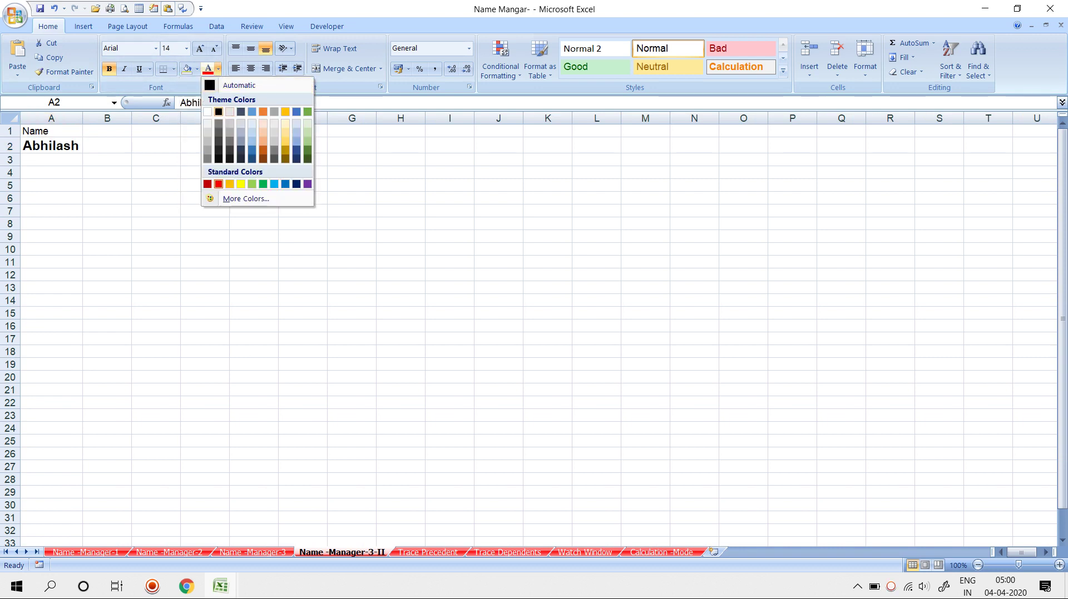
pyautogui.click(239, 85)
pyautogui.click(204, 160)
pyautogui.press('Left')
pyautogui.press('Left')
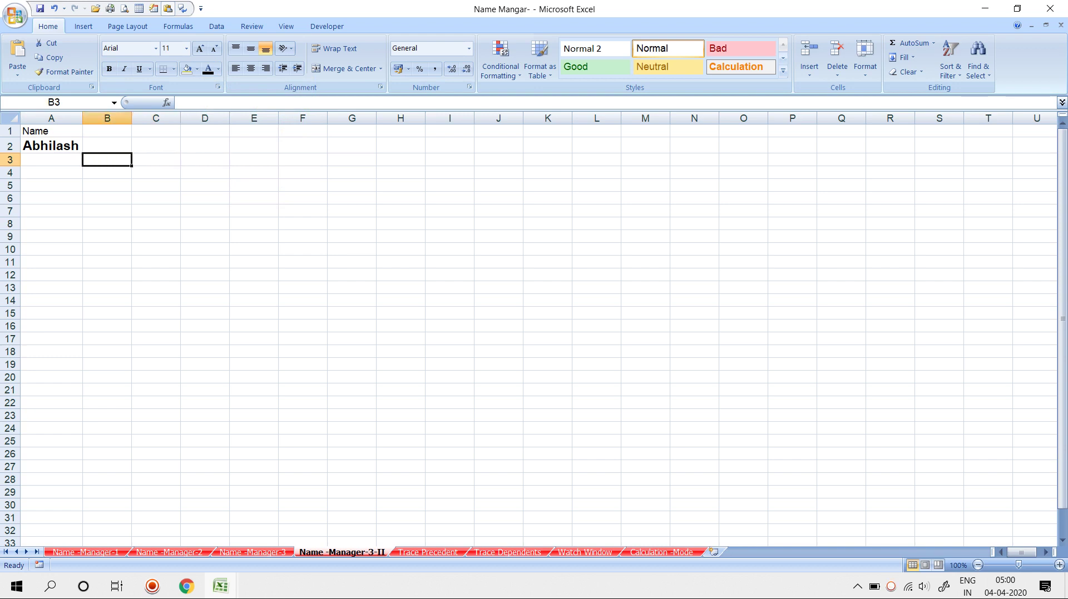
pyautogui.press('Left')
pyautogui.press('Up')
pyautogui.press('Delete')
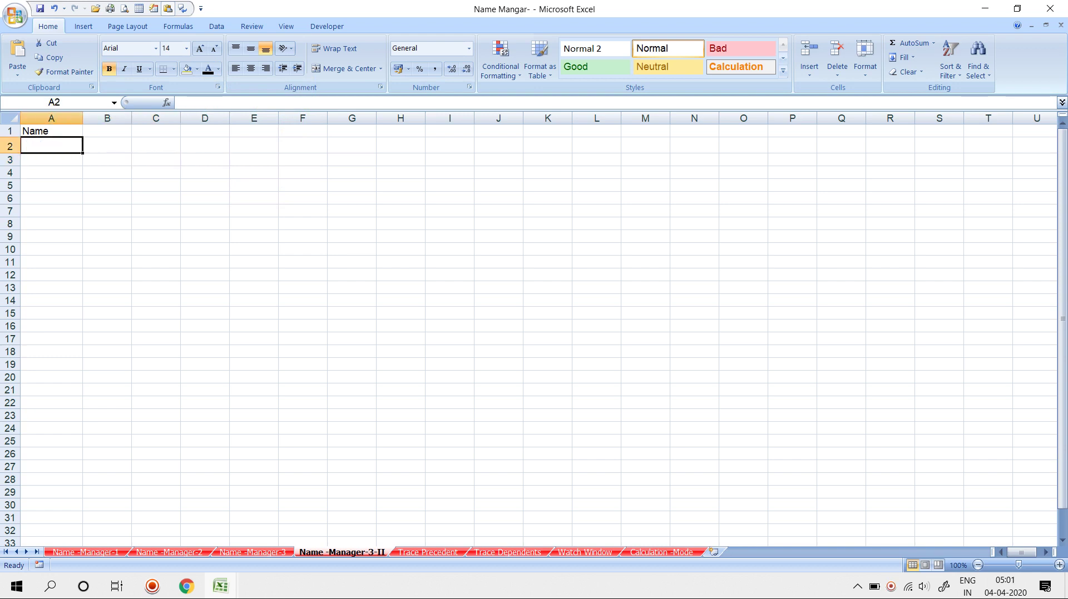
# Step: Enter a sample name from the Name-Manager-3 sheet's list into A2
pyautogui.write('=ab')
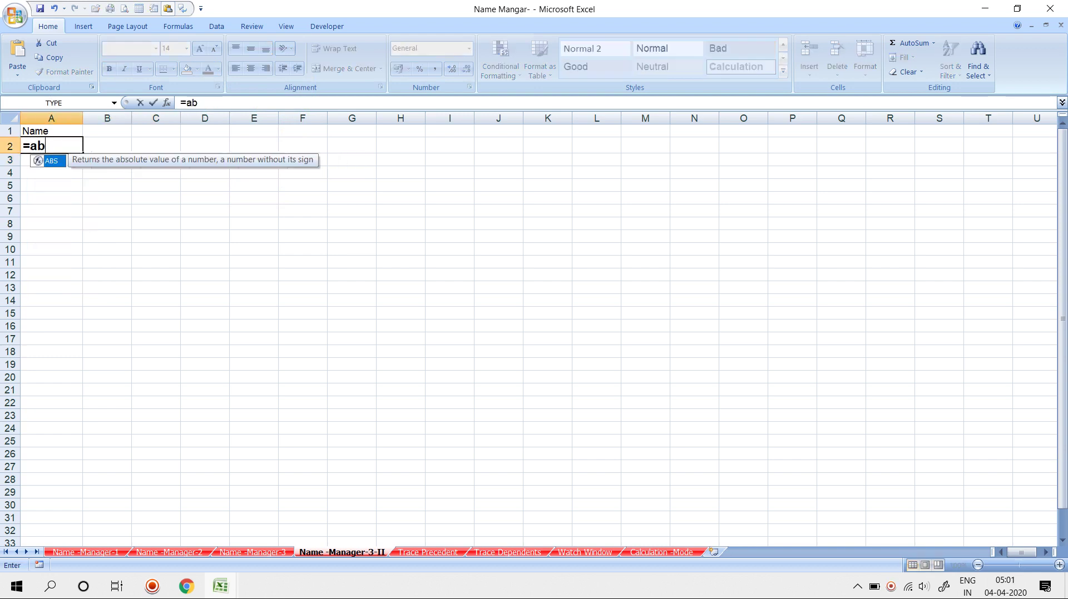
pyautogui.press('BackSpace')
pyautogui.press('BackSpace')
pyautogui.press('Escape')
pyautogui.write('ab')
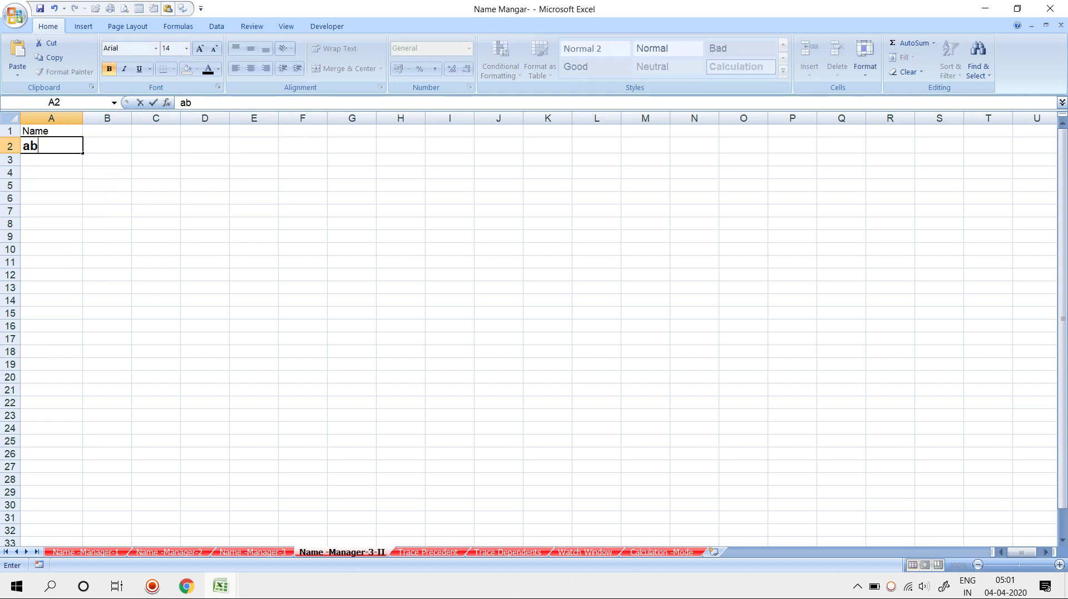
pyautogui.write('hilash')
pyautogui.press('Return')
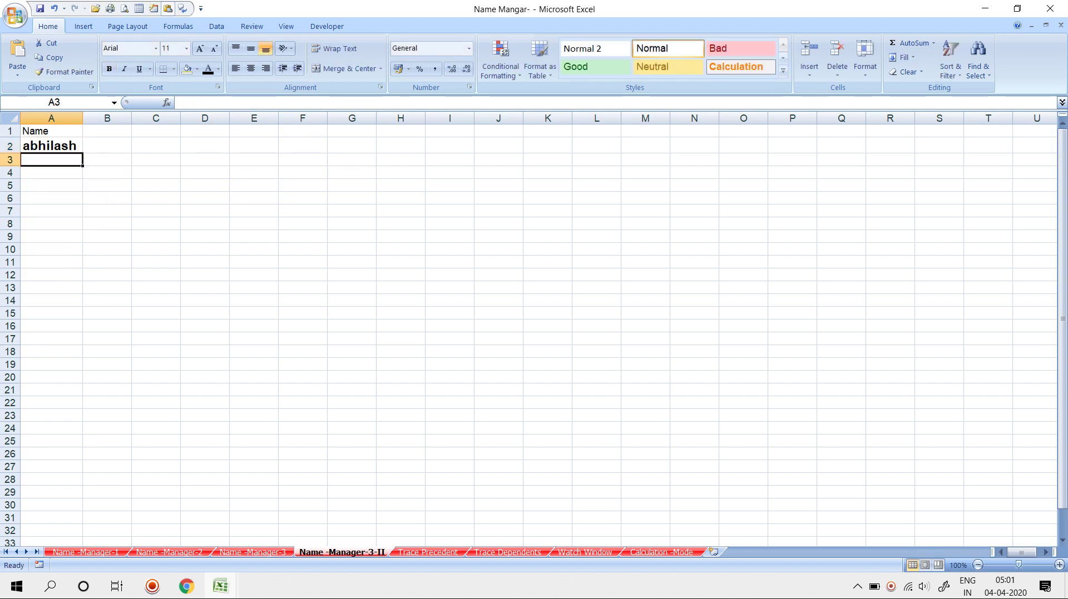
pyautogui.press('Up')
pyautogui.hotkey('ctrl', 'pageup')
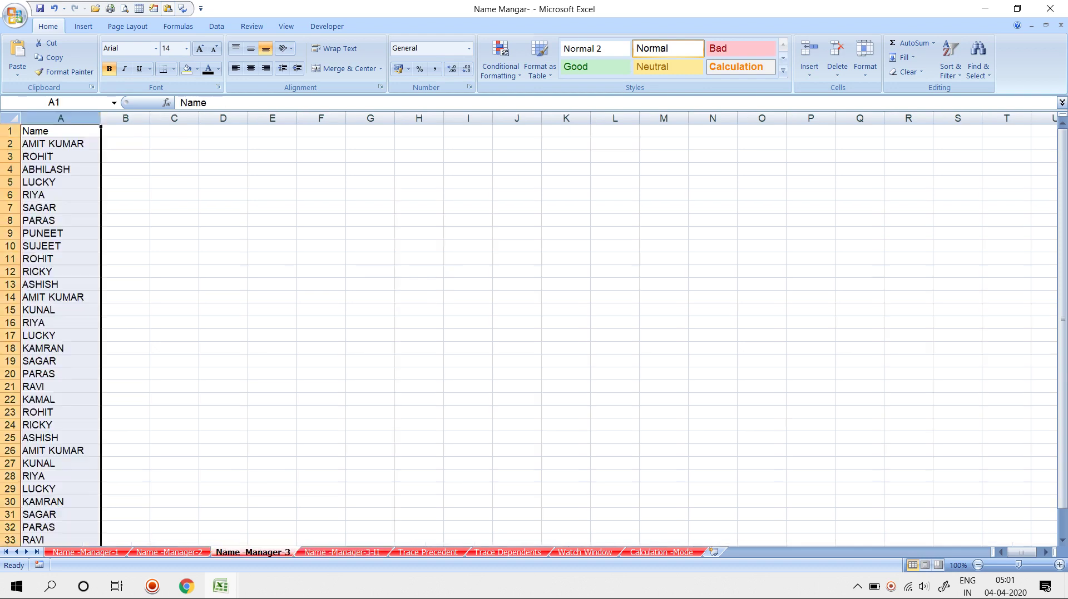
pyautogui.hotkey('ctrl', 'space')
pyautogui.hotkey('ctrl', 'pagedown')
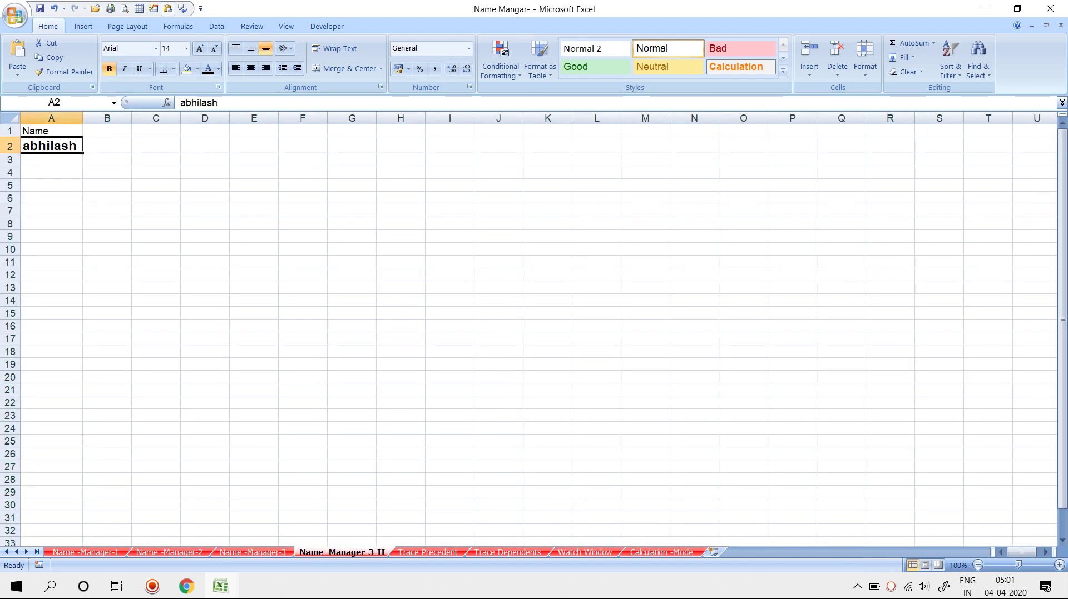
pyautogui.write('Amit Kum')
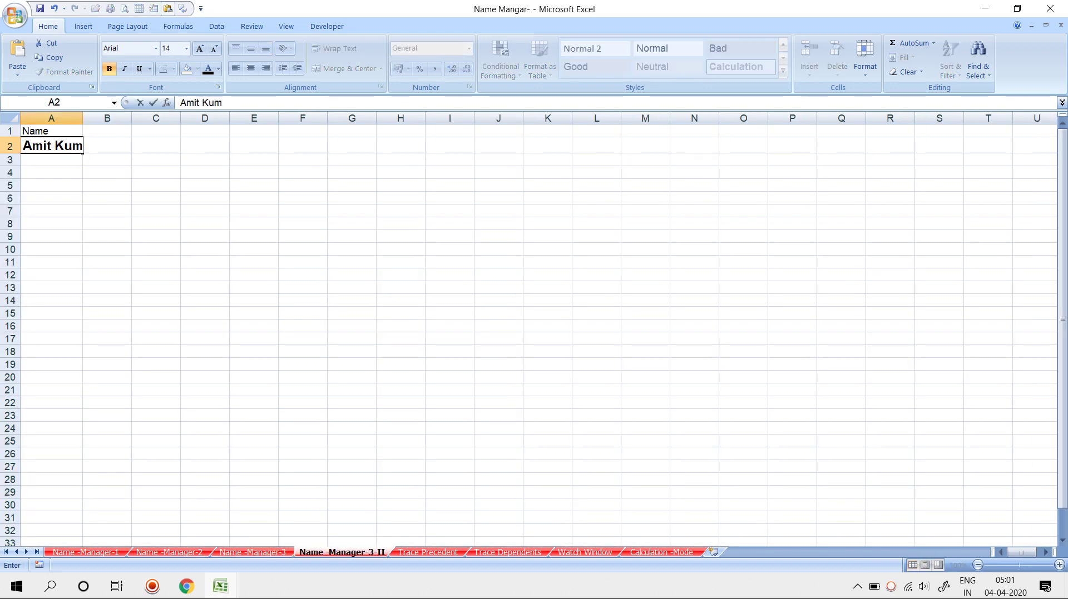
pyautogui.write('ar')
pyautogui.press('Return')
pyautogui.press('Up')
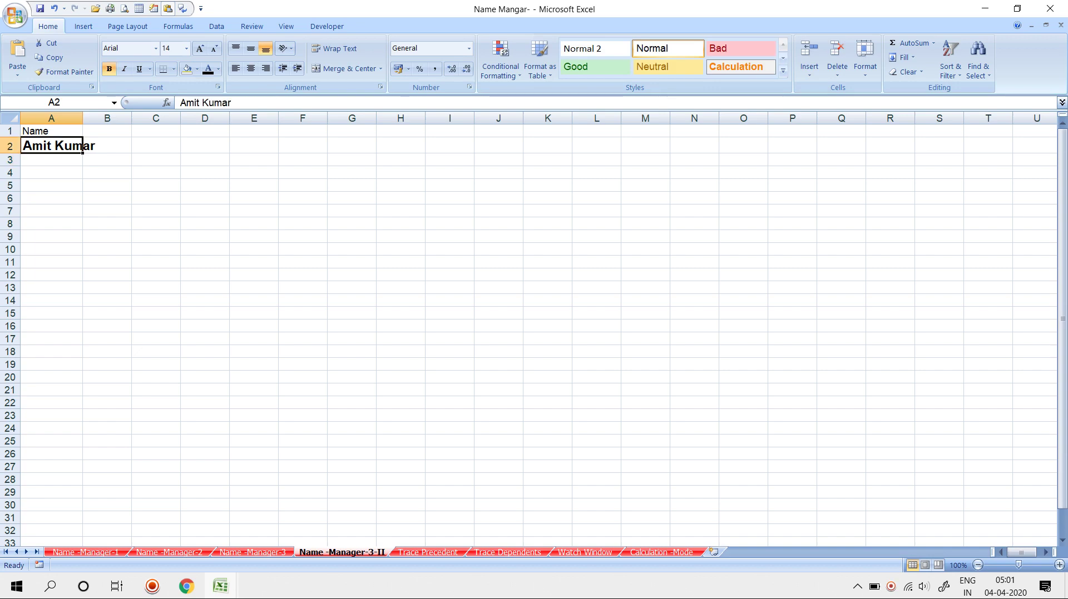
# Step: Open Conditional Formatting's Manage Rules via the Alt+H shortcuts
pyautogui.hotkey('alt', 'h')
pyautogui.press('l')
pyautogui.press('Up')
# Step: Inspect the COUNTIF rule in Edit Rule, then close both dialogs without changes
pyautogui.press('Return')
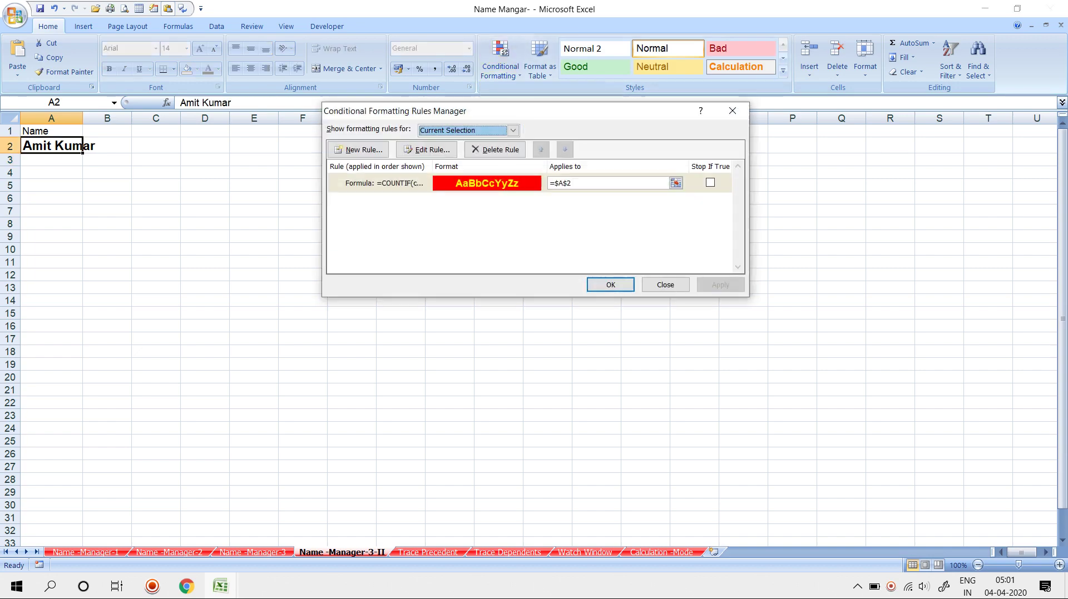
pyautogui.press('Tab')
pyautogui.hotkey('alt', 'e')
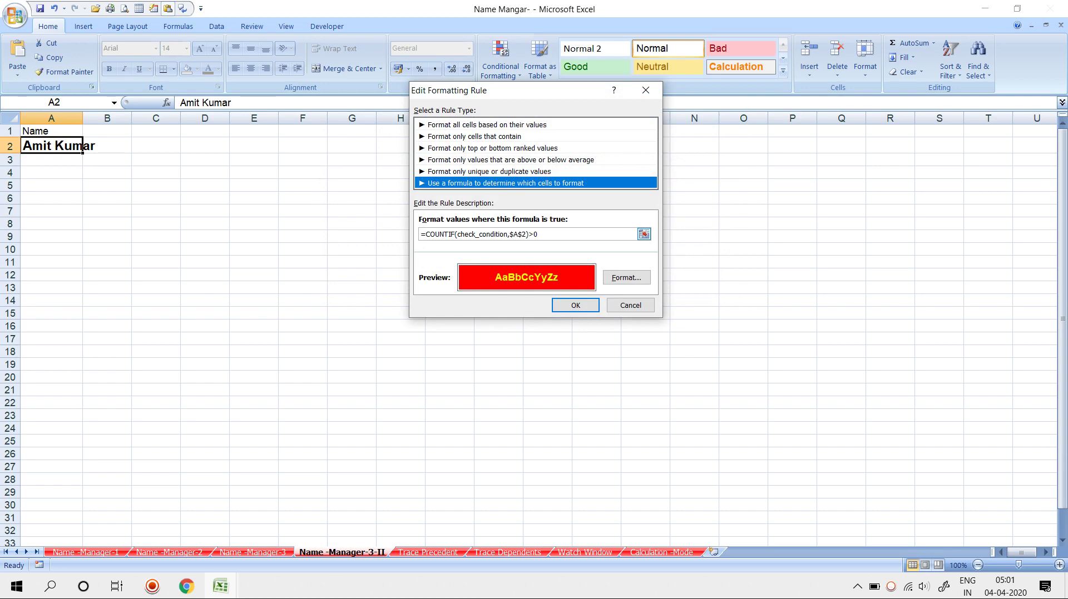
pyautogui.press('Tab')
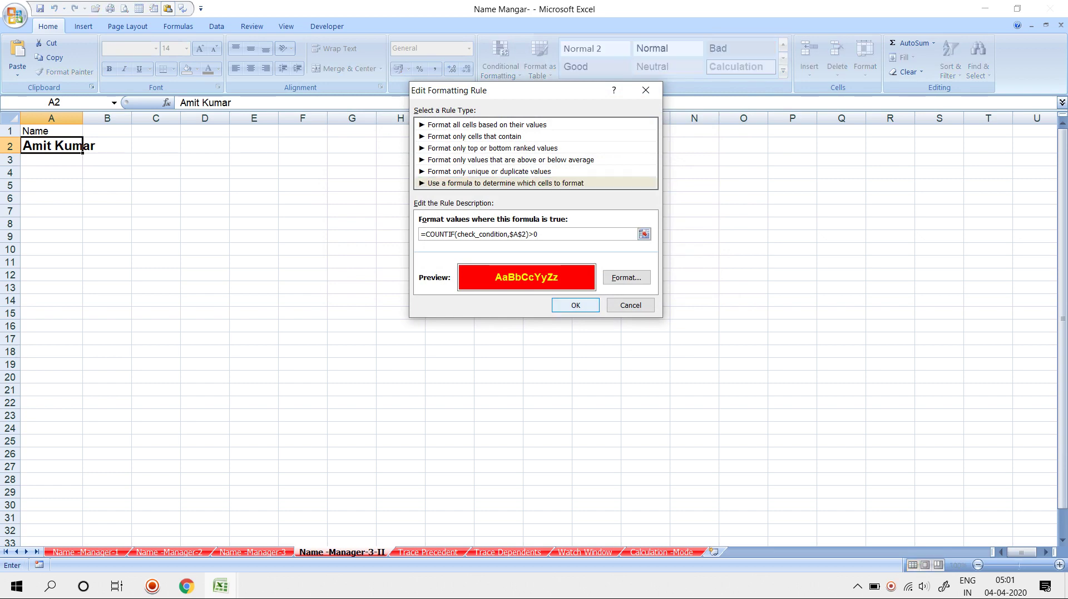
pyautogui.press('Return')
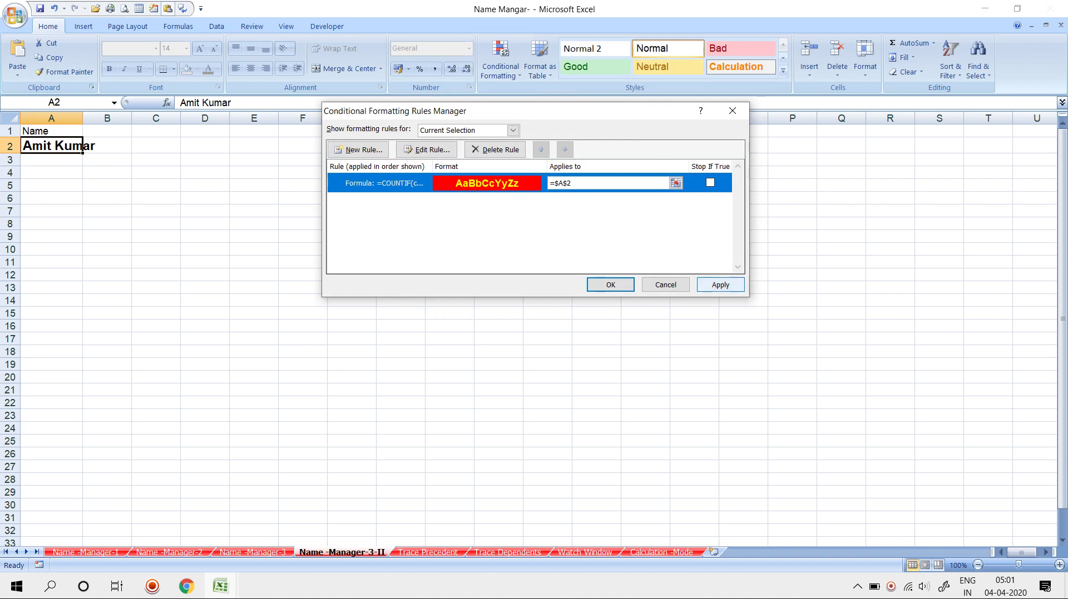
pyautogui.hotkey('alt', 'a')
pyautogui.press('Return')
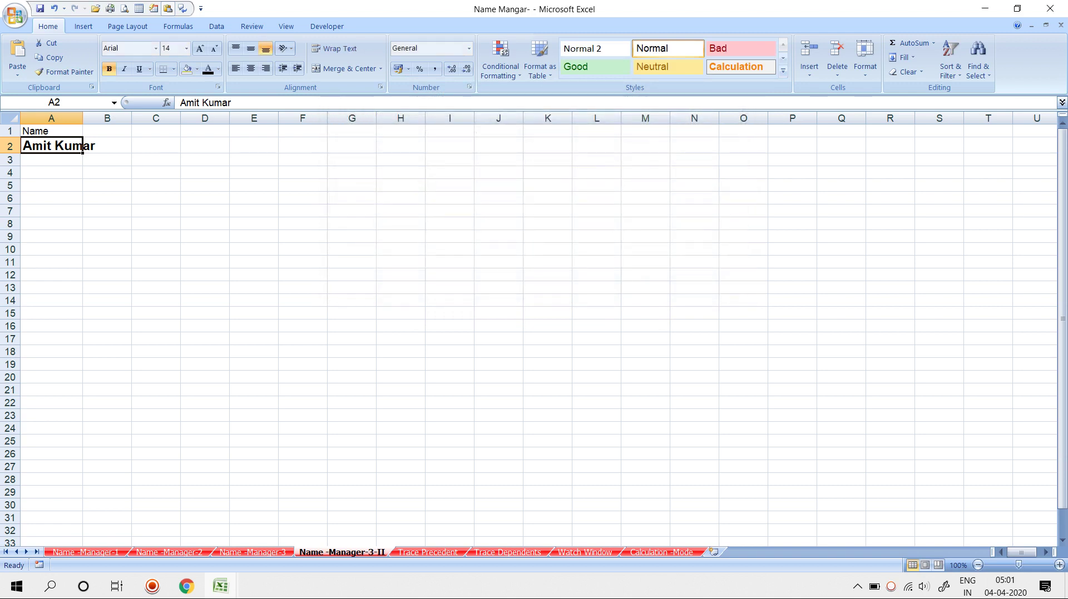
# Step: Clear A2 and copy the check_codition range name from a test formula in D2
pyautogui.press('Delete')
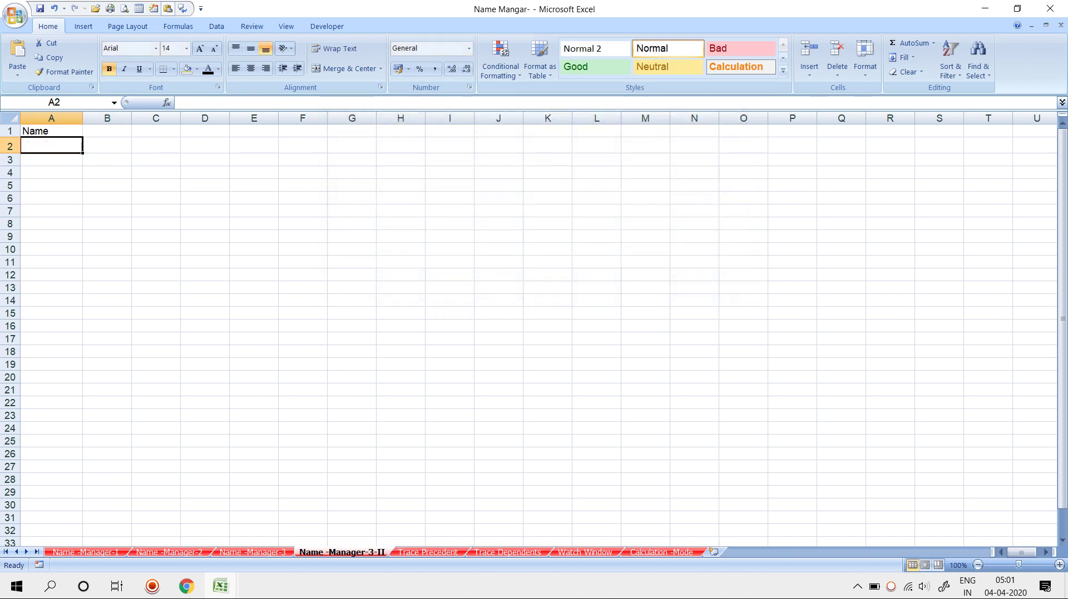
pyautogui.click(204, 145)
pyautogui.write('=chec')
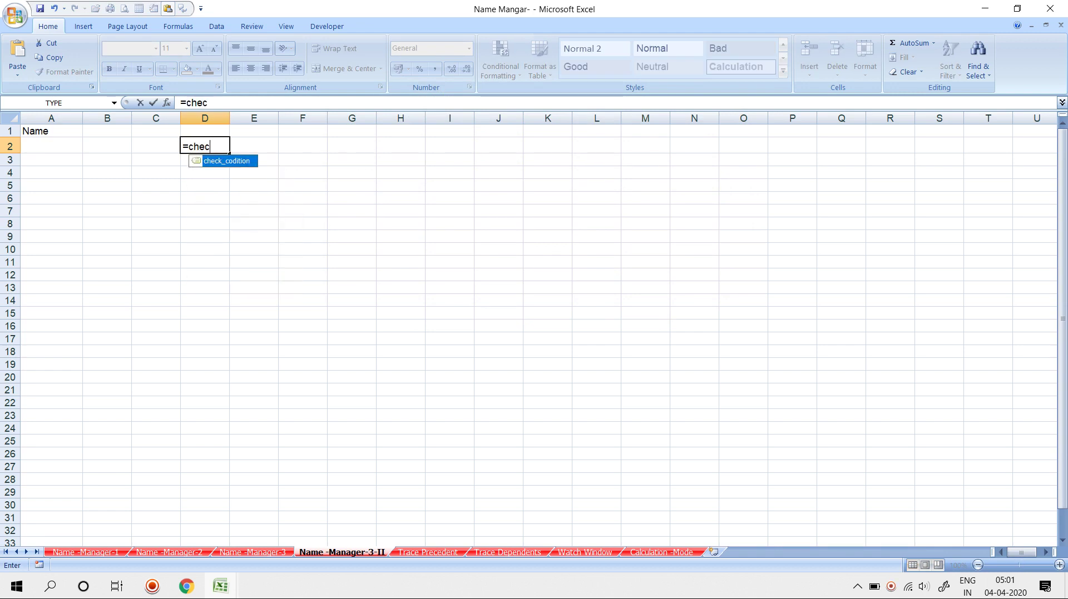
pyautogui.press('Tab')
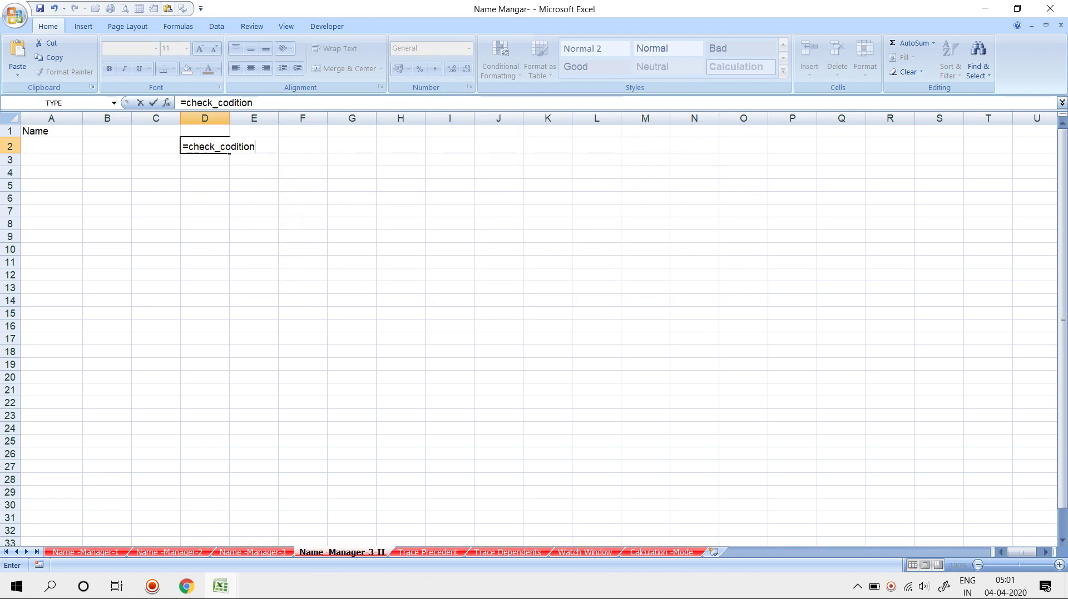
pyautogui.moveTo(254, 102); pyautogui.dragTo(187, 102)
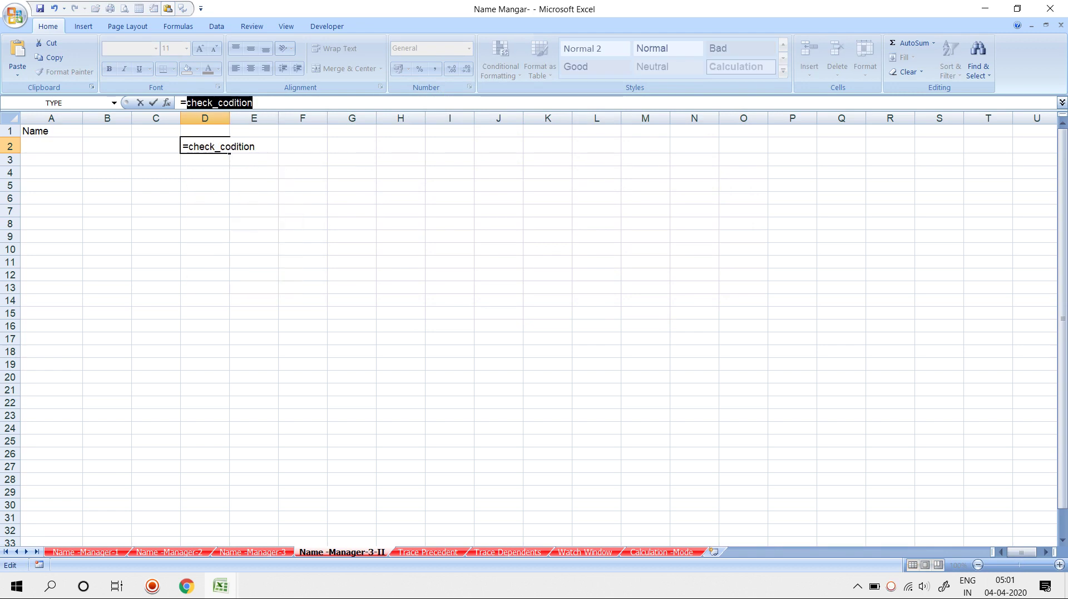
pyautogui.rightClick(225, 103)
pyautogui.click(248, 126)
pyautogui.press('Escape')
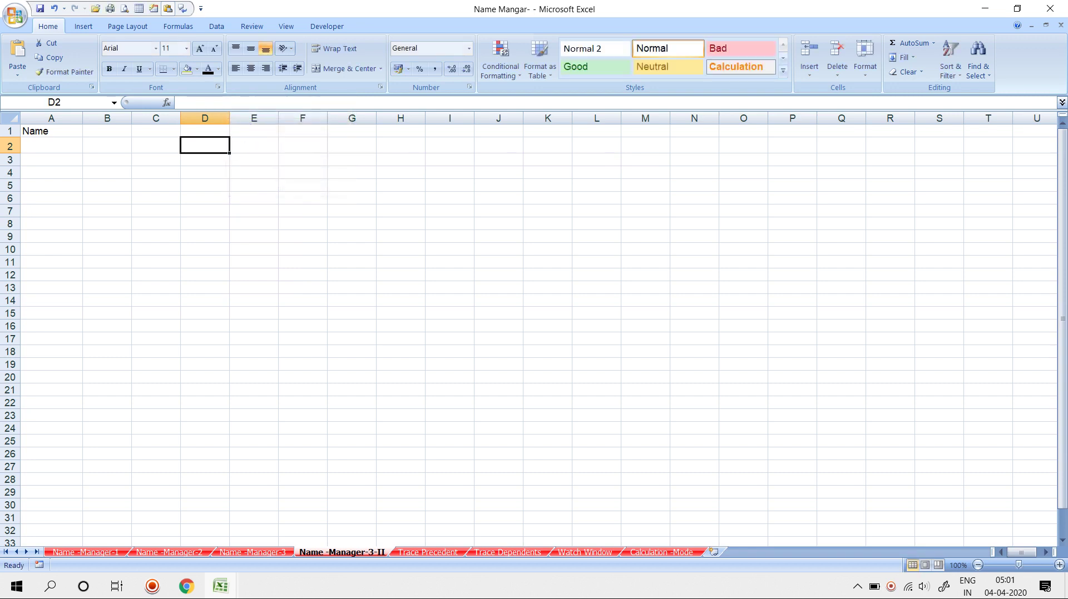
# Step: Clear all conditional formatting from the sheet and start a new formula-based rule for A2
pyautogui.click(51, 145)
pyautogui.click(501, 61)
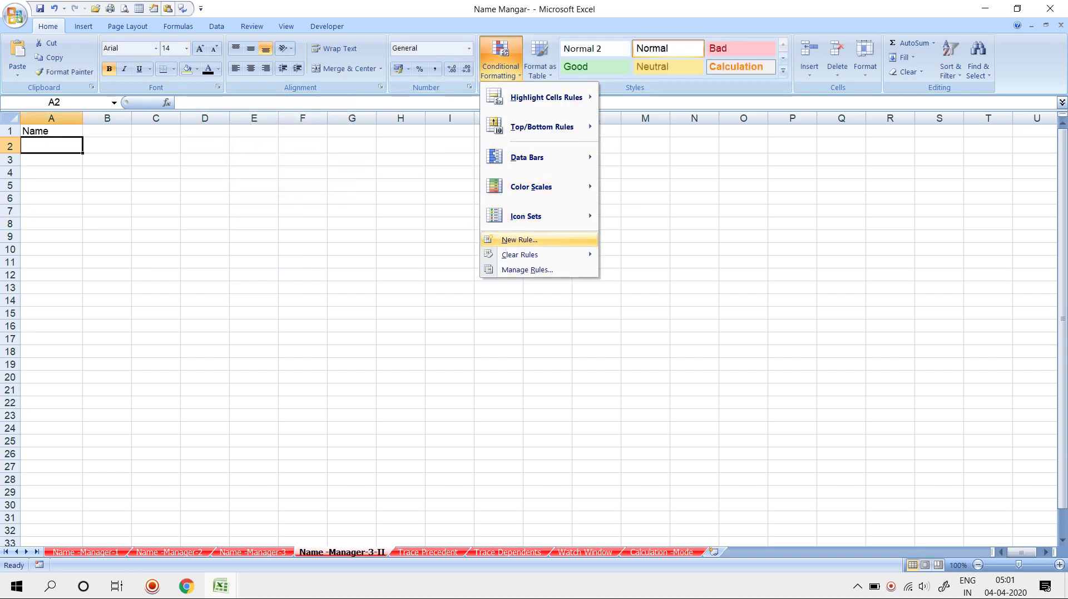
pyautogui.moveTo(519, 254)
pyautogui.click(668, 270)
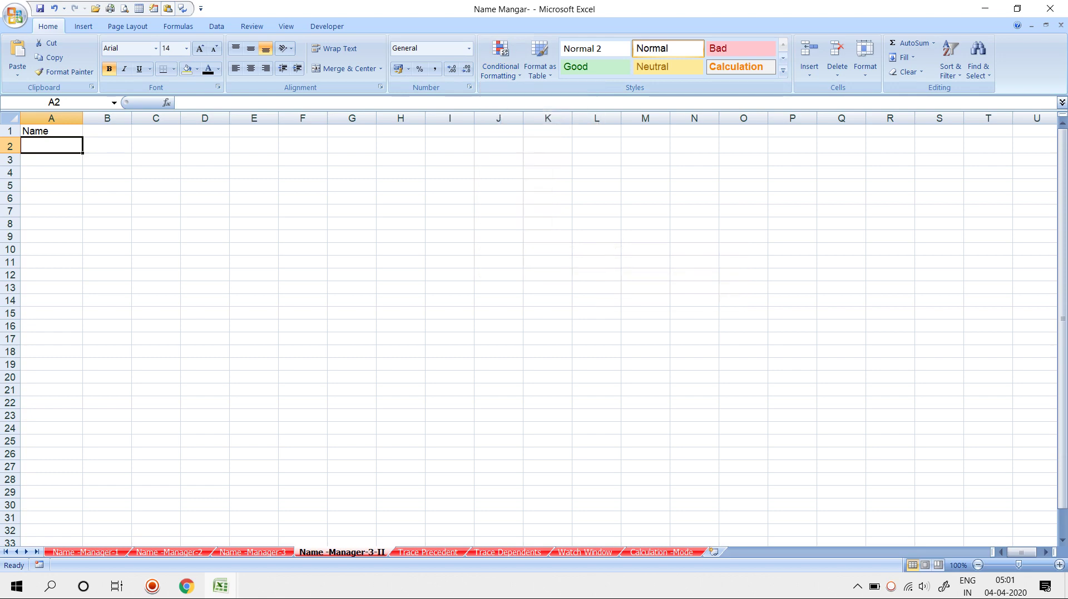
pyautogui.click(500, 61)
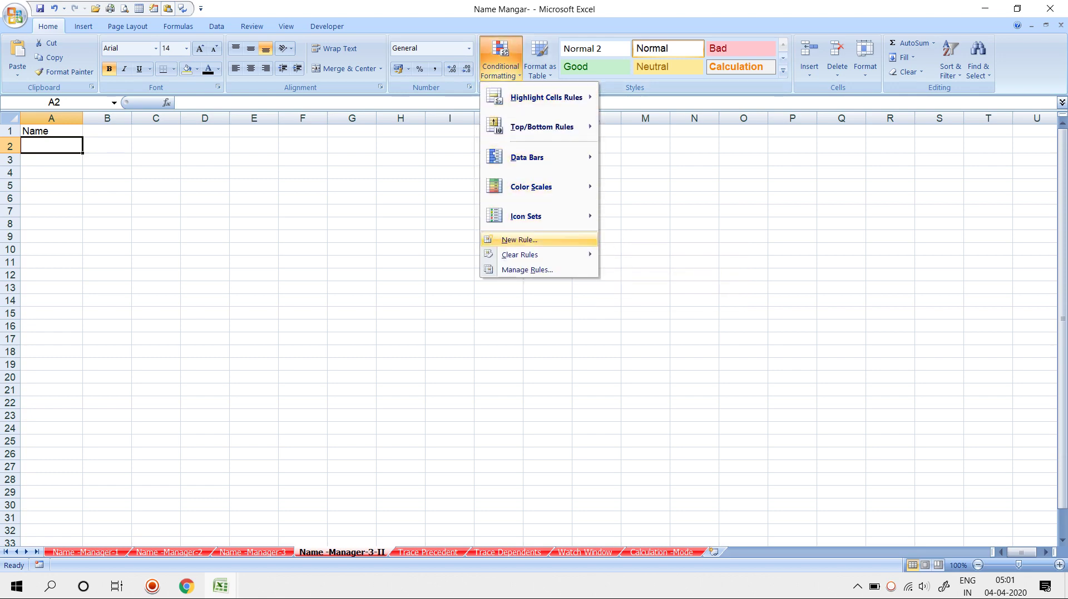
pyautogui.click(519, 240)
pyautogui.click(469, 169)
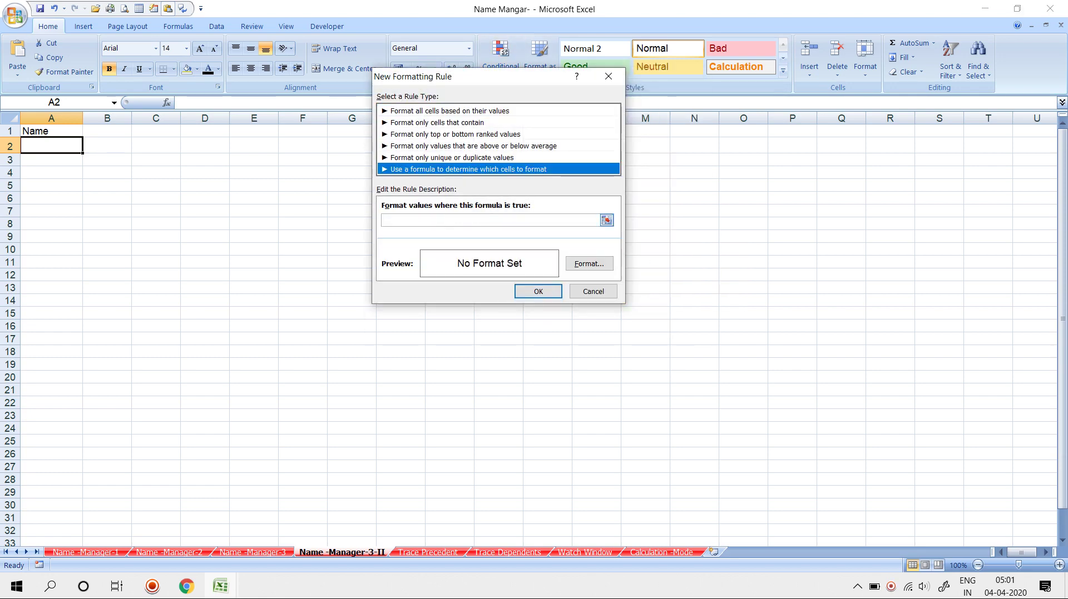
# Step: Enter =countif(check_codition,$A$2)>0 as the rule formula
pyautogui.click(489, 220)
pyautogui.write('=')
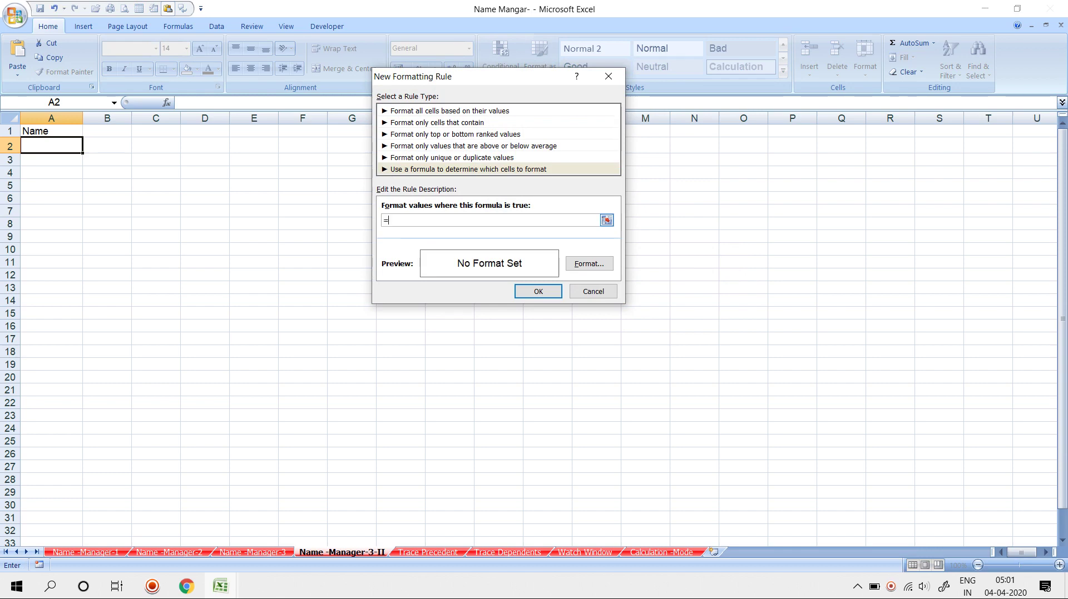
pyautogui.write('counti')
pyautogui.write('f(')
pyautogui.write('check_codition')
pyautogui.write(',')
pyautogui.click(51, 146)
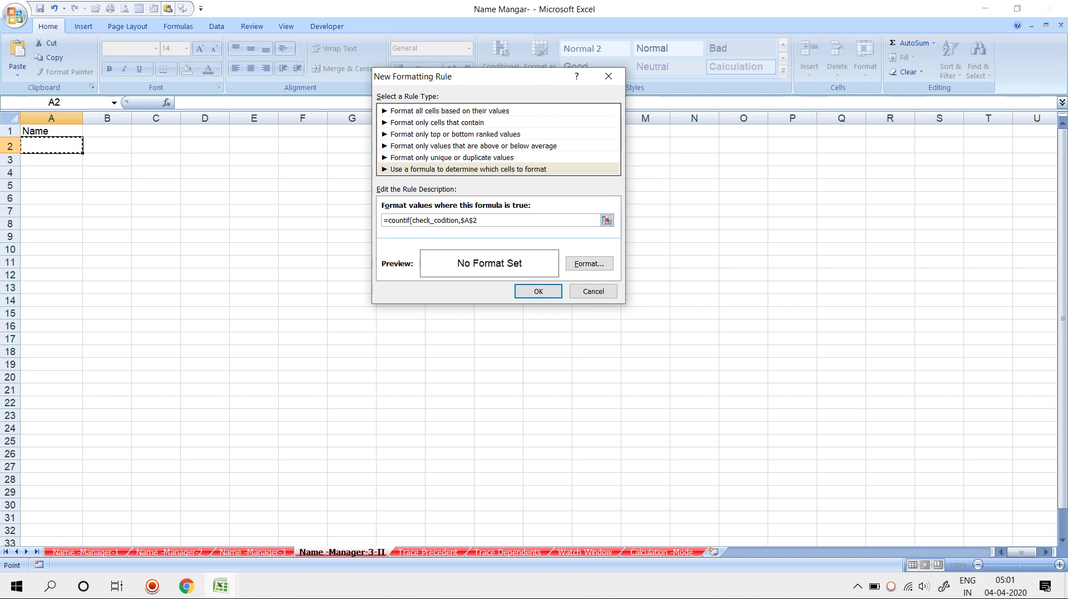
pyautogui.write(')>')
pyautogui.write('0')
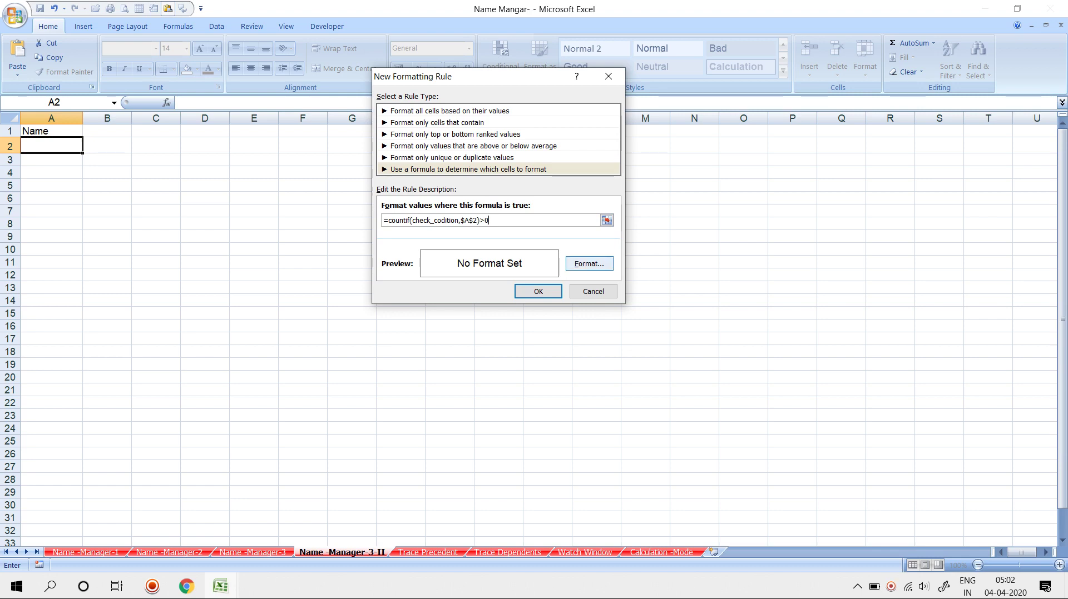
# Step: Format matching cells with a red fill and bold yellow text, and confirm
pyautogui.click(589, 264)
pyautogui.click(503, 53)
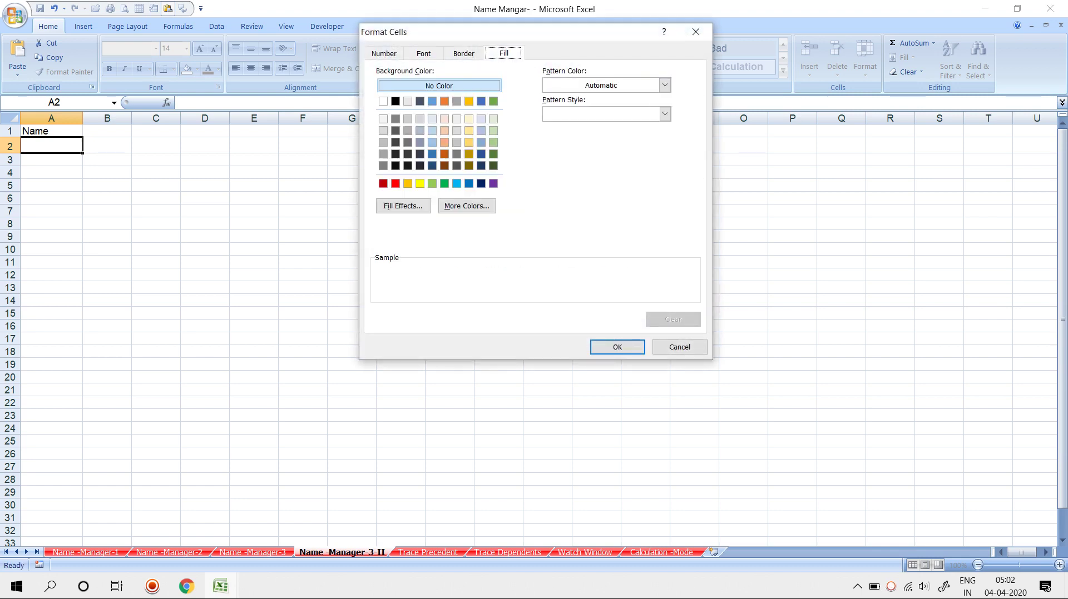
pyautogui.click(395, 183)
pyautogui.click(464, 53)
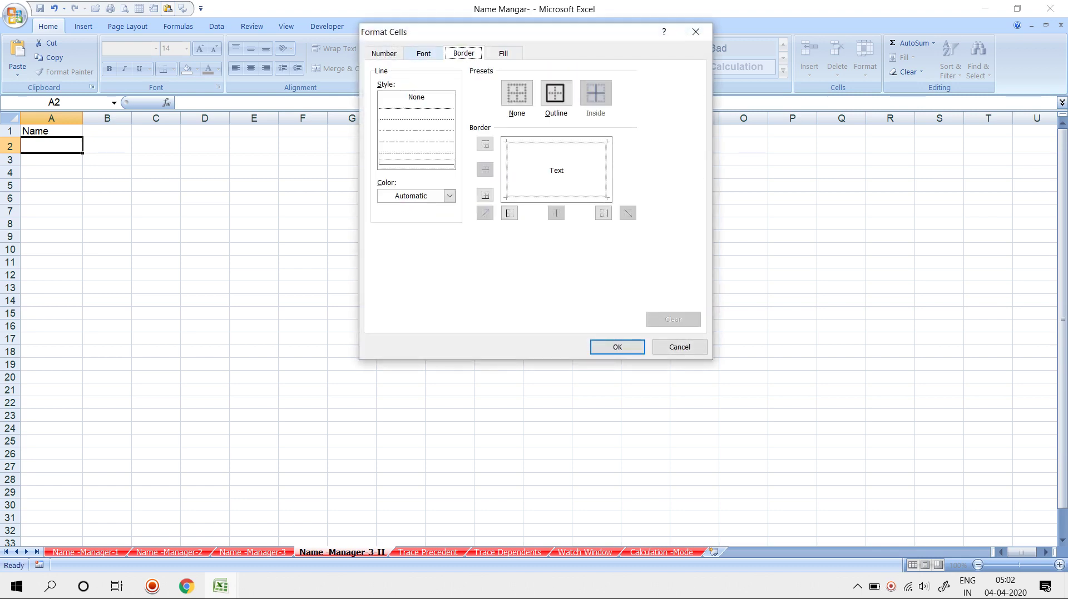
pyautogui.click(423, 53)
pyautogui.click(608, 167)
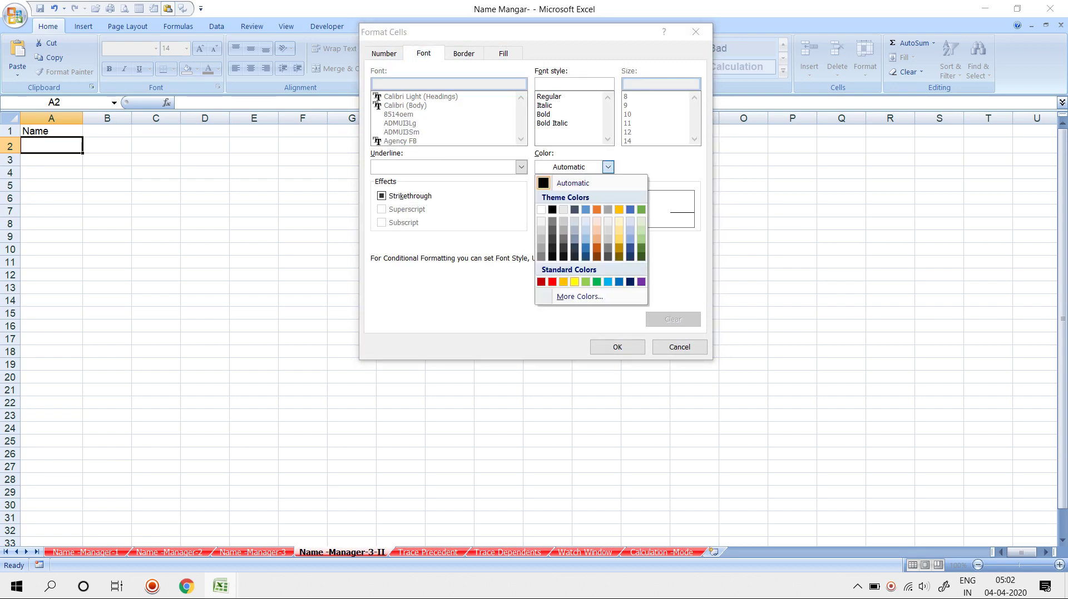
pyautogui.click(574, 282)
pyautogui.click(543, 114)
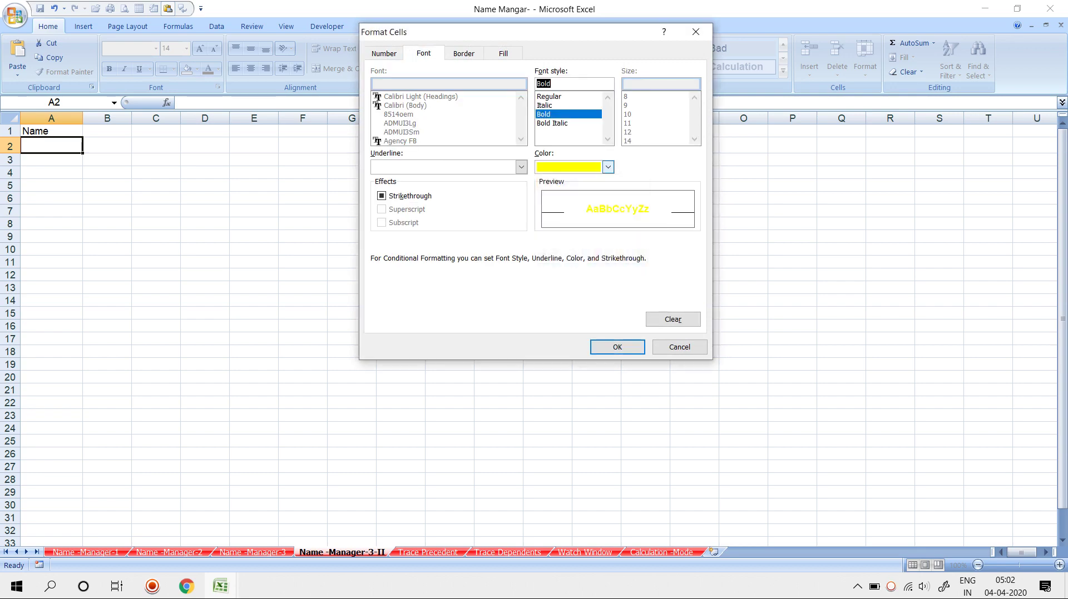
pyautogui.click(617, 347)
# Step: Apply the new rule, enter a sample full name in A2, and AutoFit column A
pyautogui.press('Return')
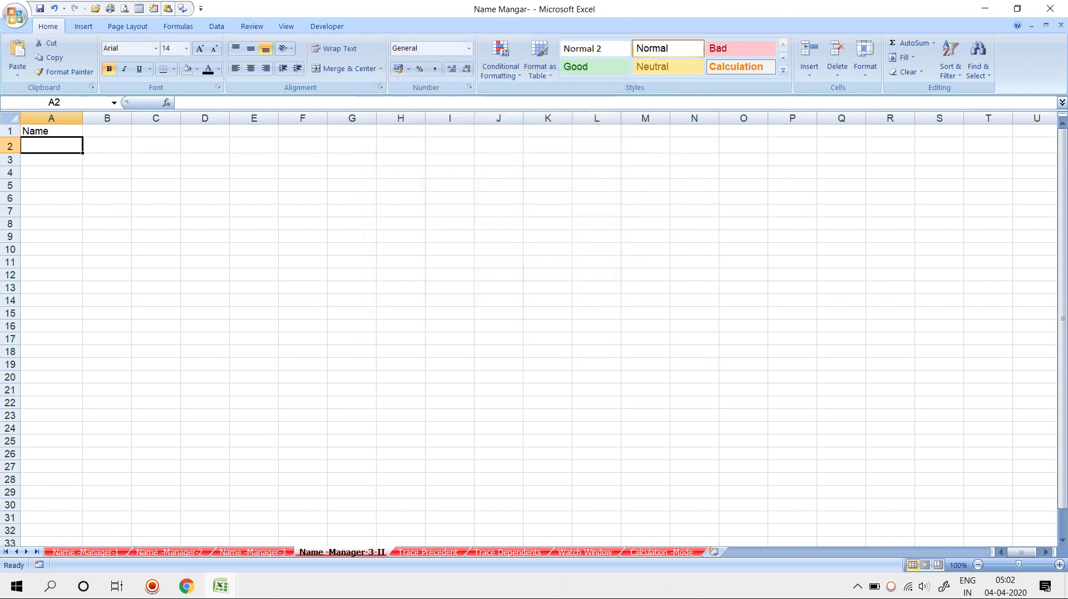
pyautogui.write('amit k')
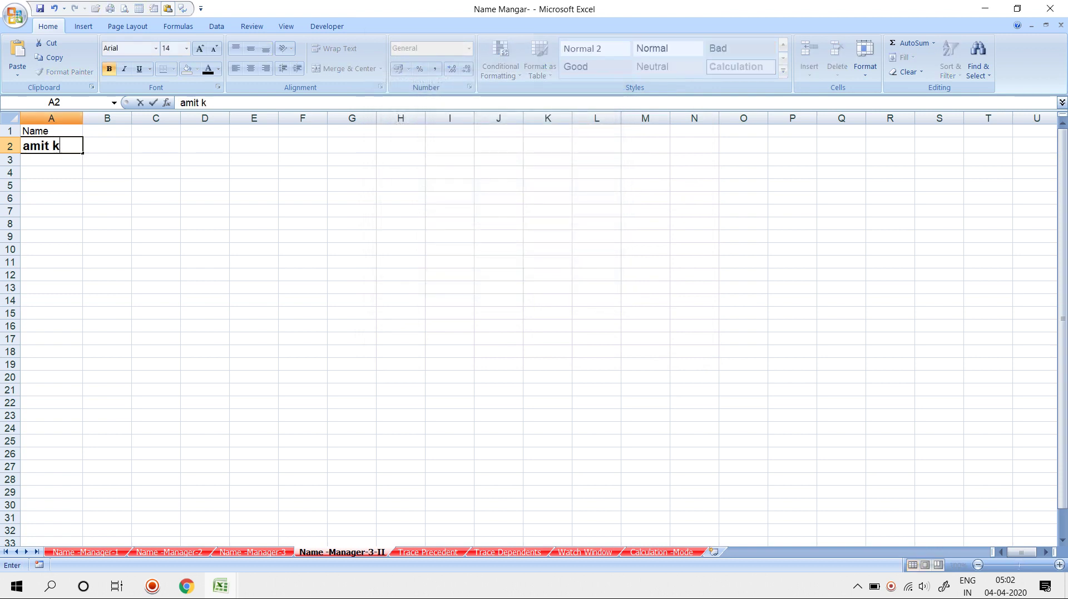
pyautogui.write('umar')
pyautogui.press('Return')
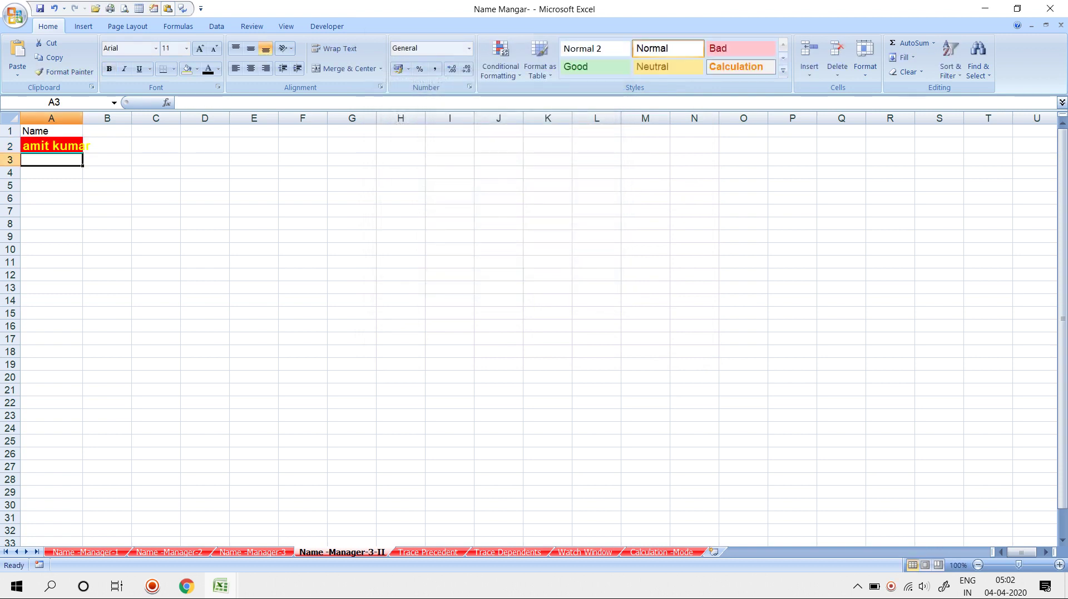
pyautogui.hotkey('alt', 'h')
pyautogui.press('o')
pyautogui.press('i')
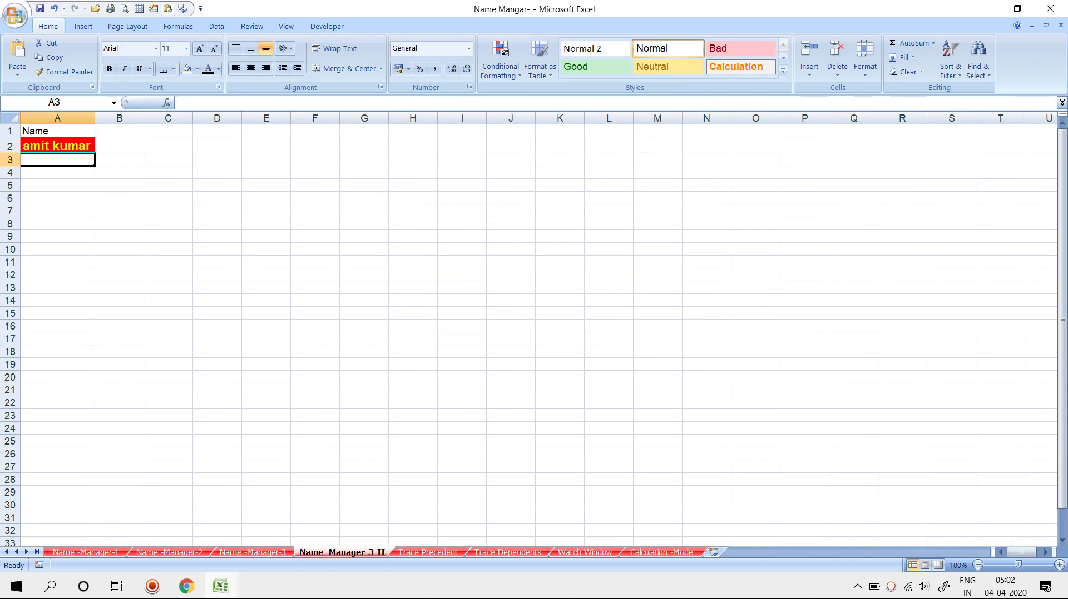
pyautogui.click(57, 146)
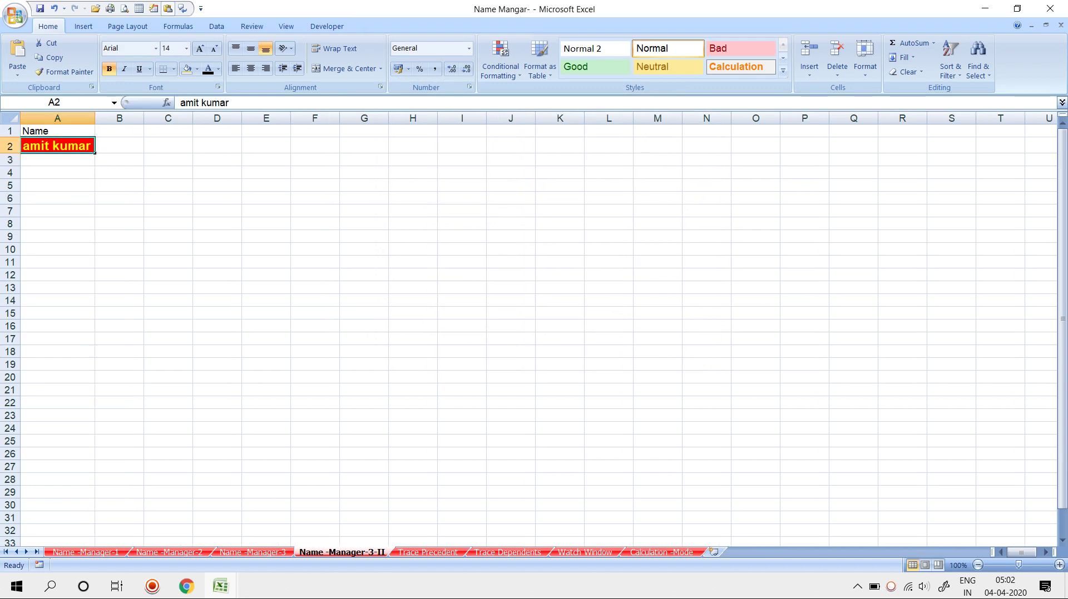
# Step: Overwrite A2 with other test names, ending with a corrected full name
pyautogui.hotkey('ctrl', 'pageup')
pyautogui.hotkey('ctrl', 'pagedown')
pyautogui.write('Rohit')
pyautogui.press('Return')
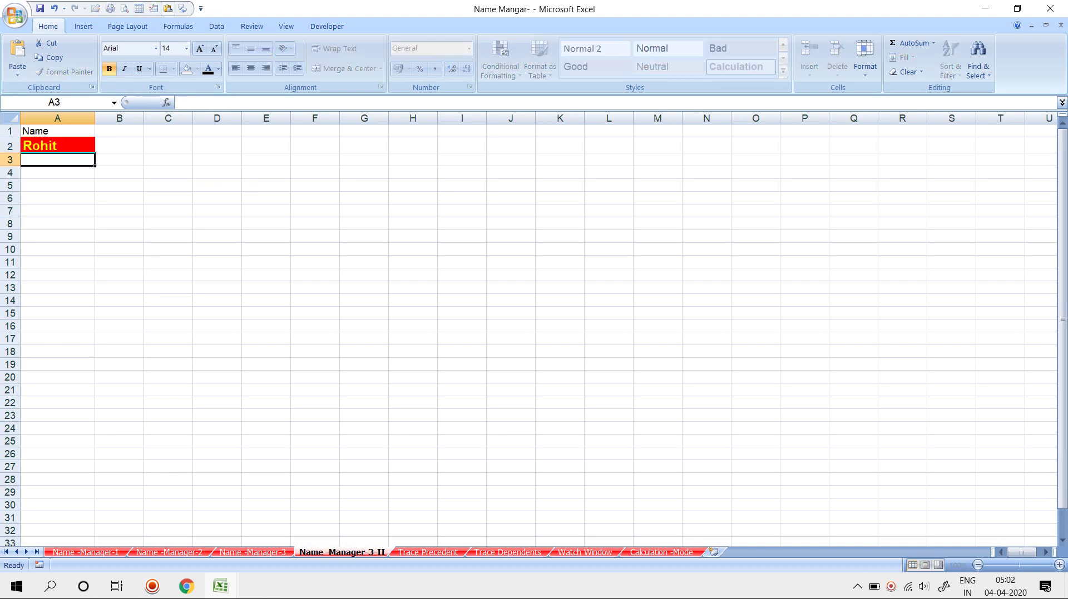
pyautogui.press('Up')
pyautogui.write('roh')
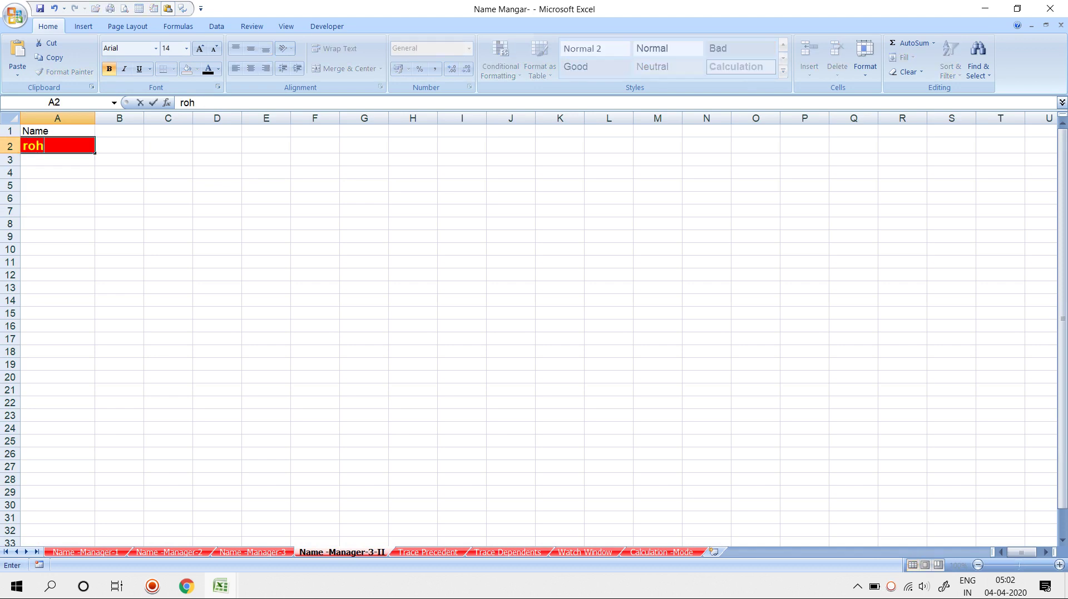
pyautogui.write('it agha')
pyautogui.press('BackSpace')
pyautogui.press('BackSpace')
pyautogui.press('BackSpace')
pyautogui.press('BackSpace')
pyautogui.write('s')
pyautogui.write('harma')
pyautogui.press('Return')
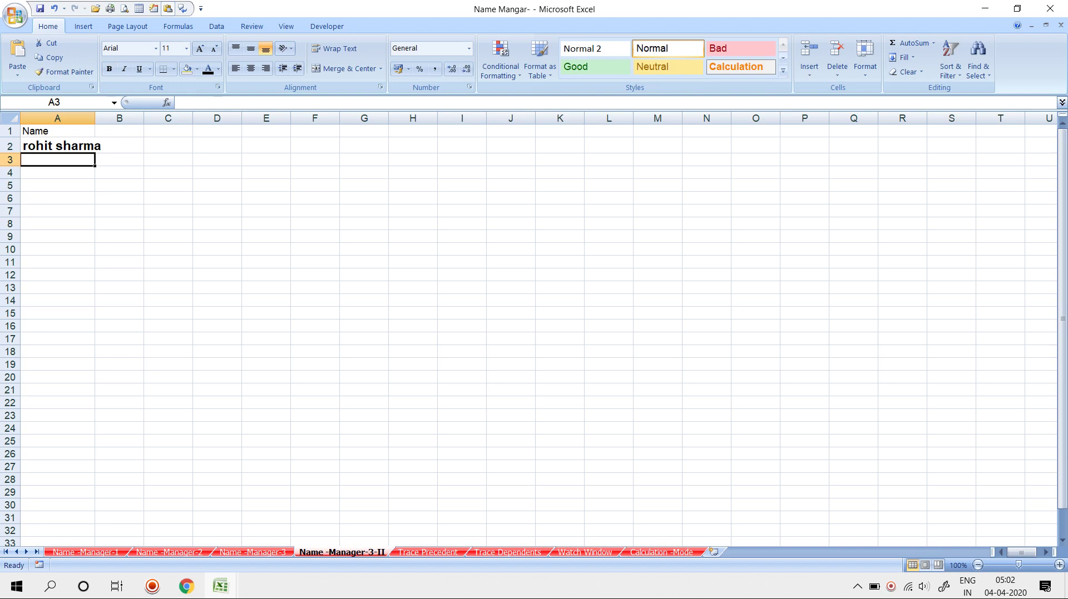
# Step: Insert a new sheet from the Loan Amortization spreadsheet template
pyautogui.rightClick(348, 552)
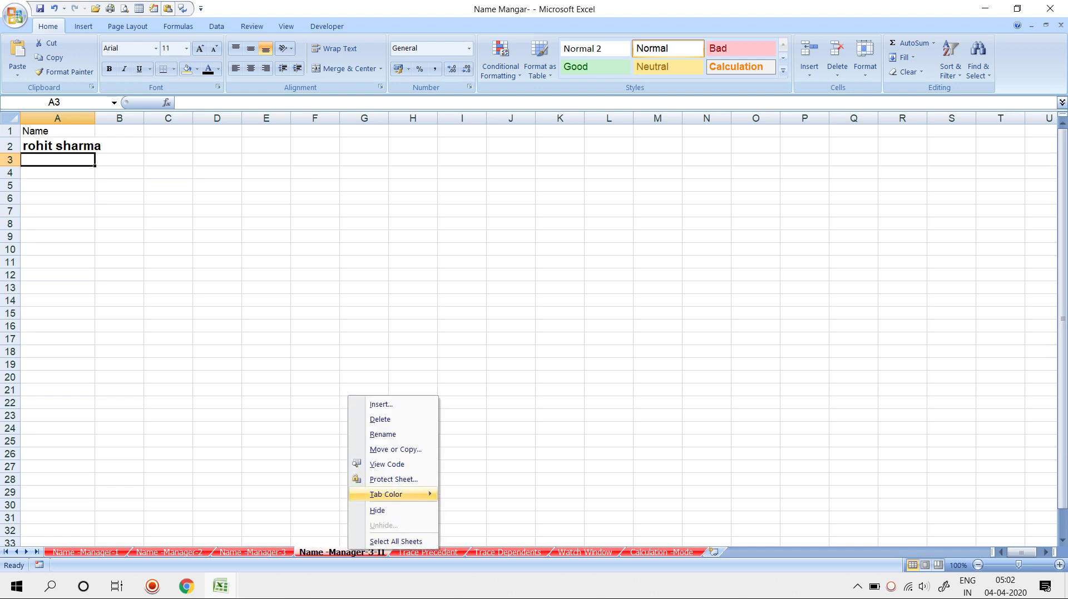
pyautogui.press('Up')
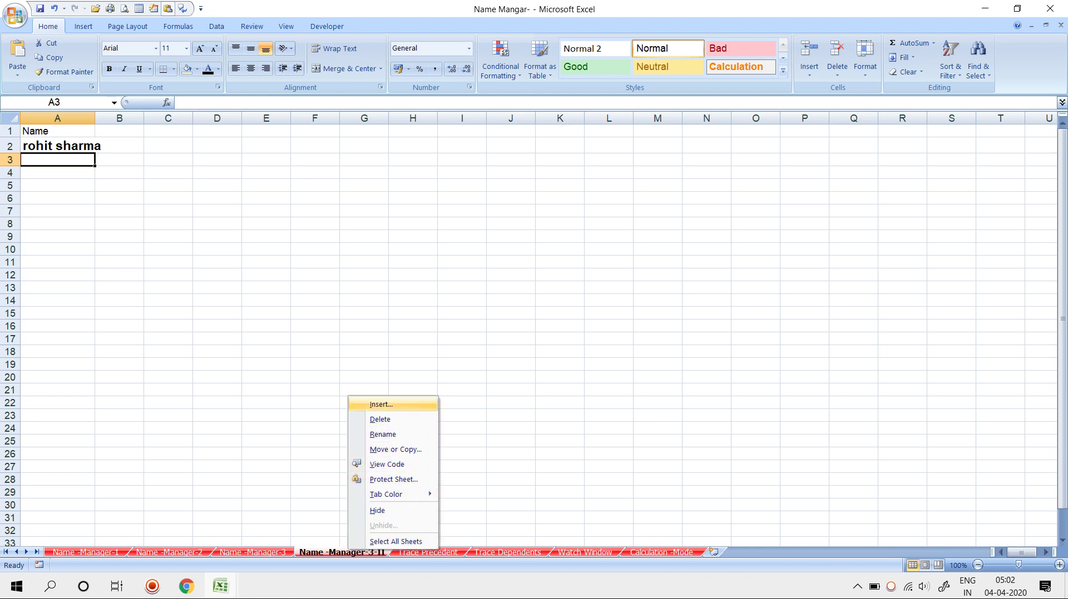
pyautogui.press('Return')
pyautogui.hotkey('ctrl', 'Tab')
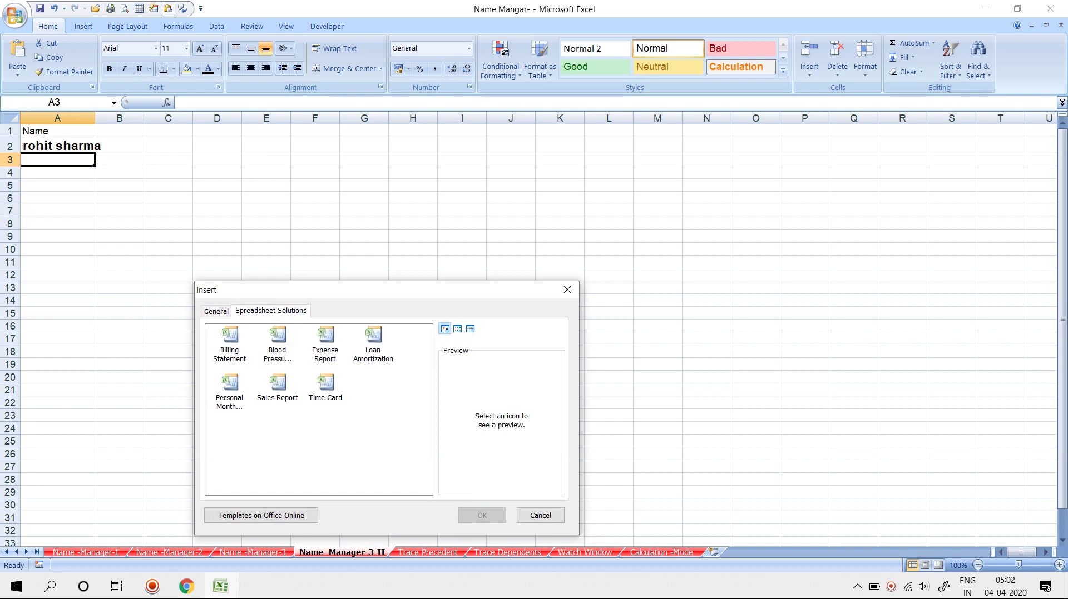
pyautogui.click(373, 337)
pyautogui.press('Return')
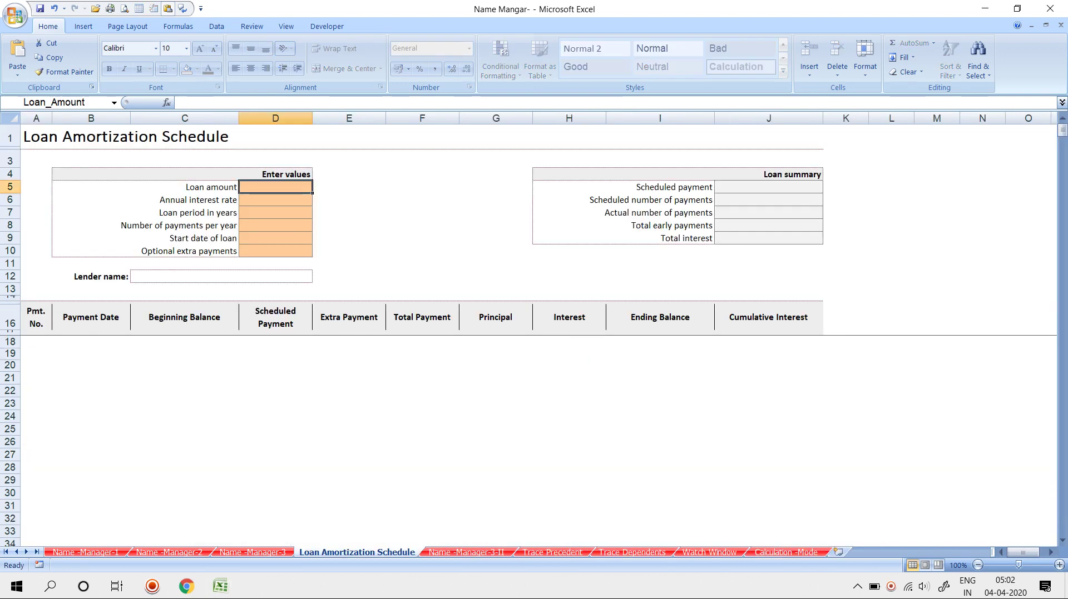
# Step: Unprotect the Loan Amortization sheet
pyautogui.rightClick(384, 552)
pyautogui.press('Up')
pyautogui.press('Up')
pyautogui.press('Up')
pyautogui.press('Up')
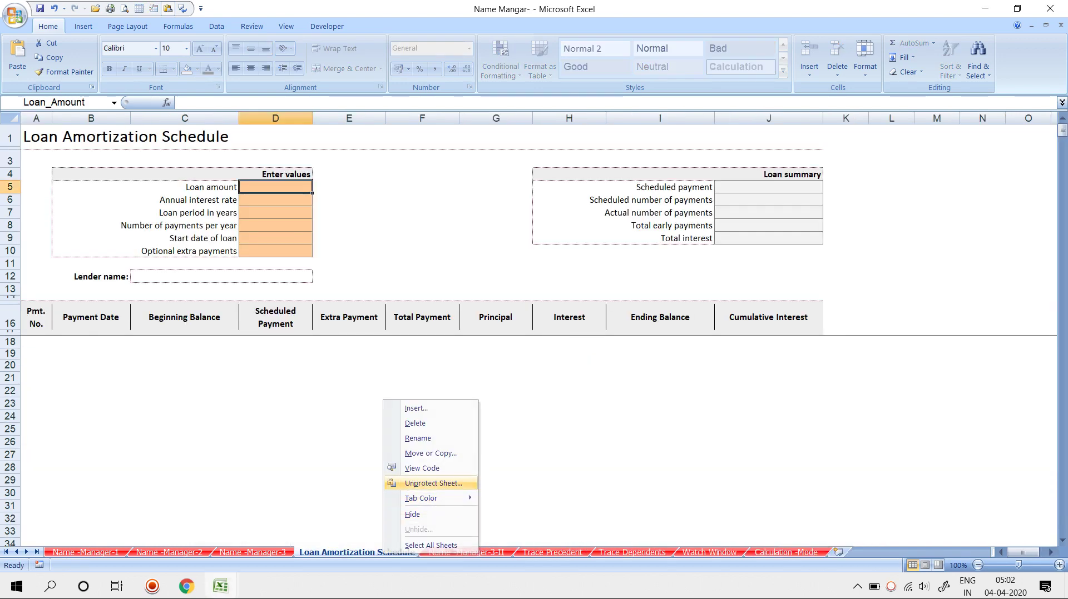
pyautogui.press('Return')
# Step: Review the defined names such as Princ in Name Manager, check D18, then go to the Trace Precedent sheet
pyautogui.hotkey('alt', 'm')
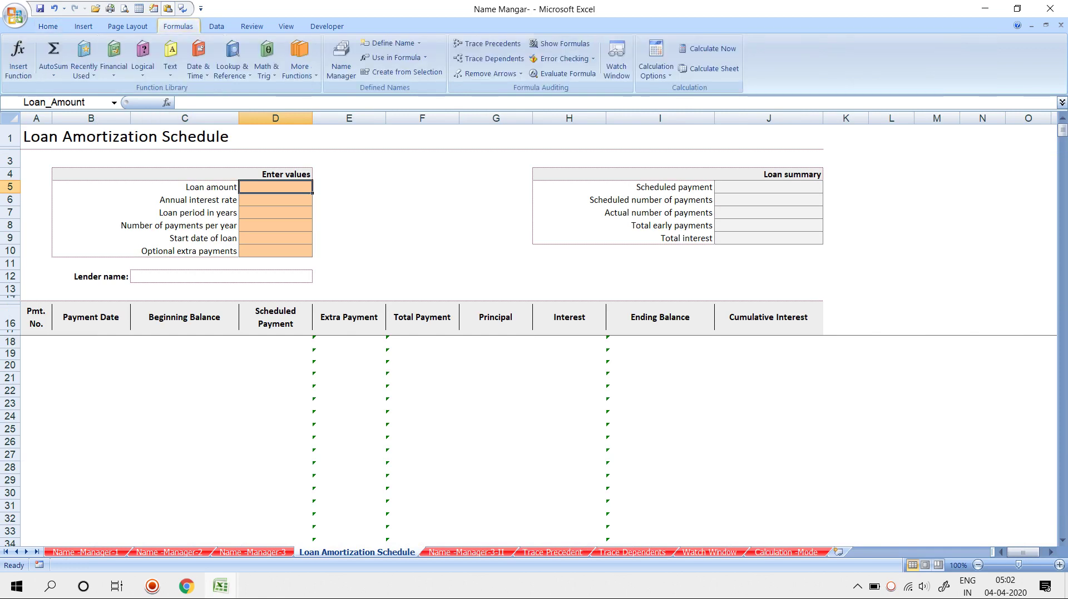
pyautogui.press('n')
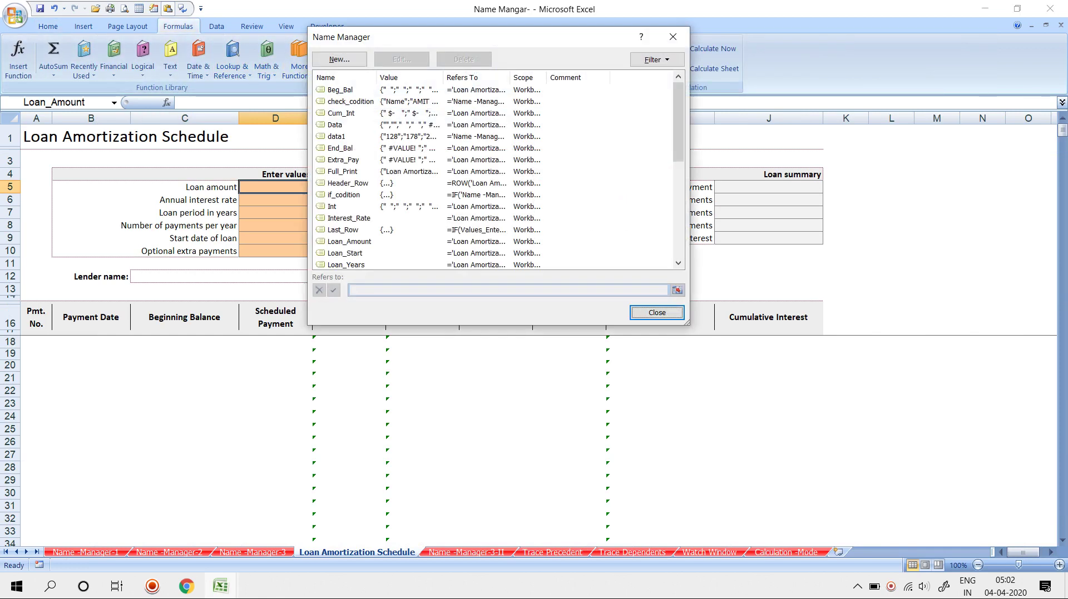
pyautogui.scroll(-5, 495, 172)
pyautogui.scroll(-3, 495, 172)
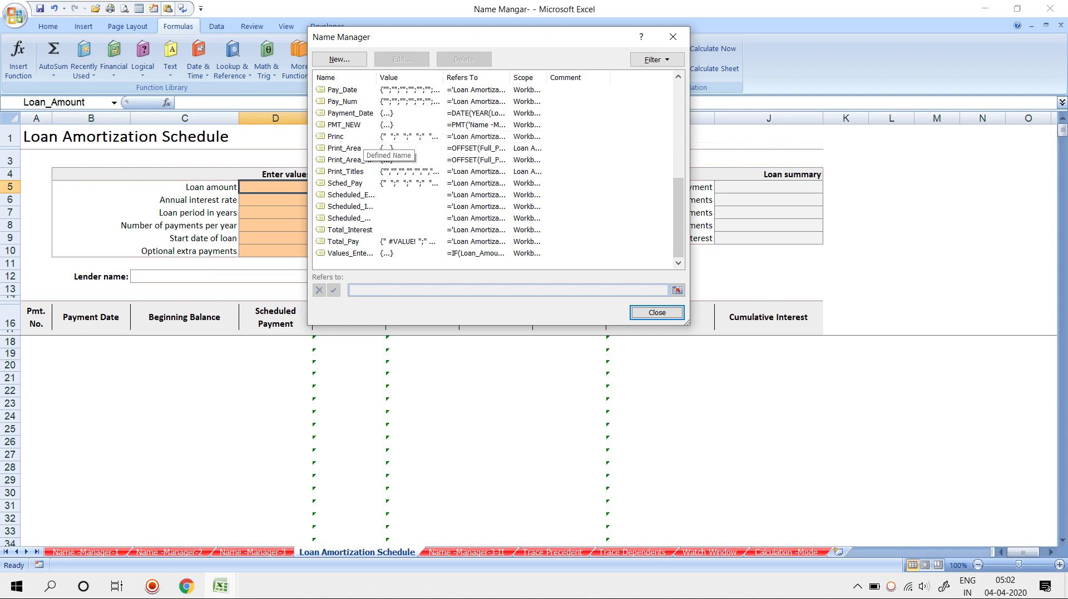
pyautogui.doubleClick(356, 136)
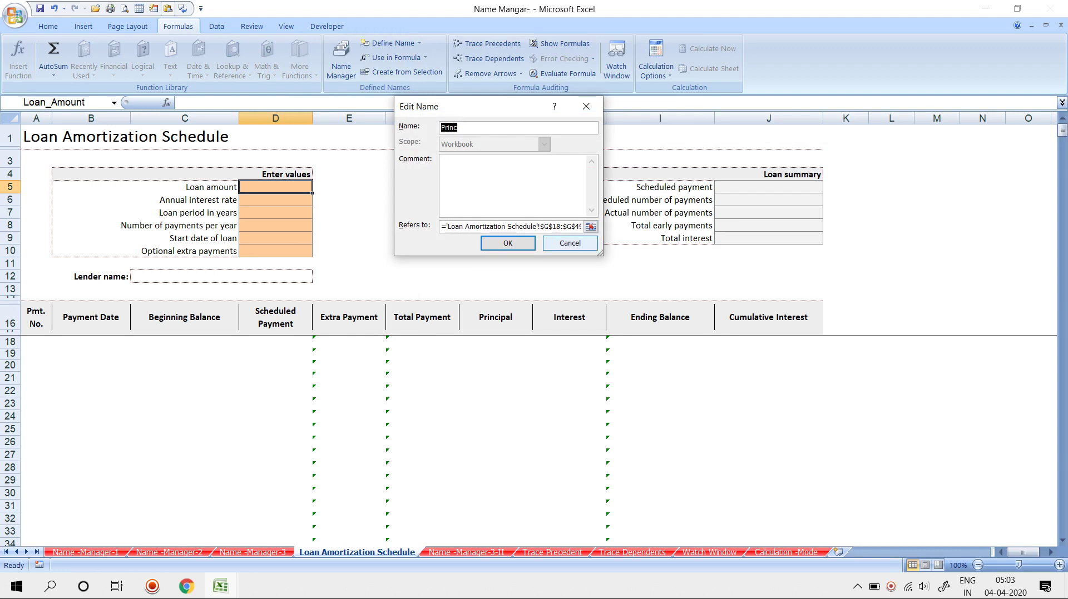
pyautogui.press('Return')
pyautogui.press('Escape')
pyautogui.click(275, 342)
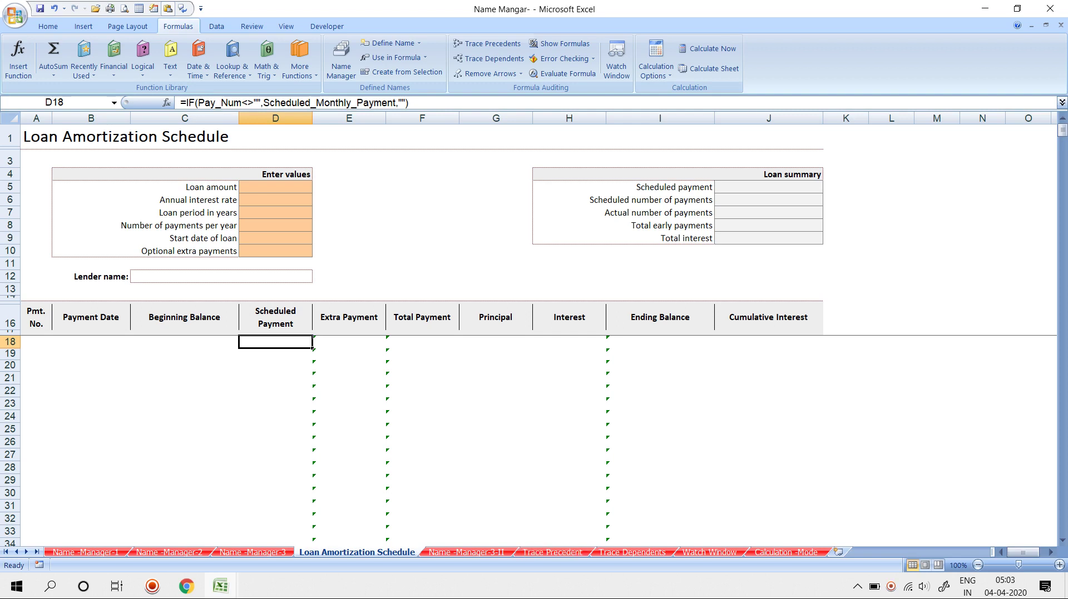
pyautogui.click(552, 552)
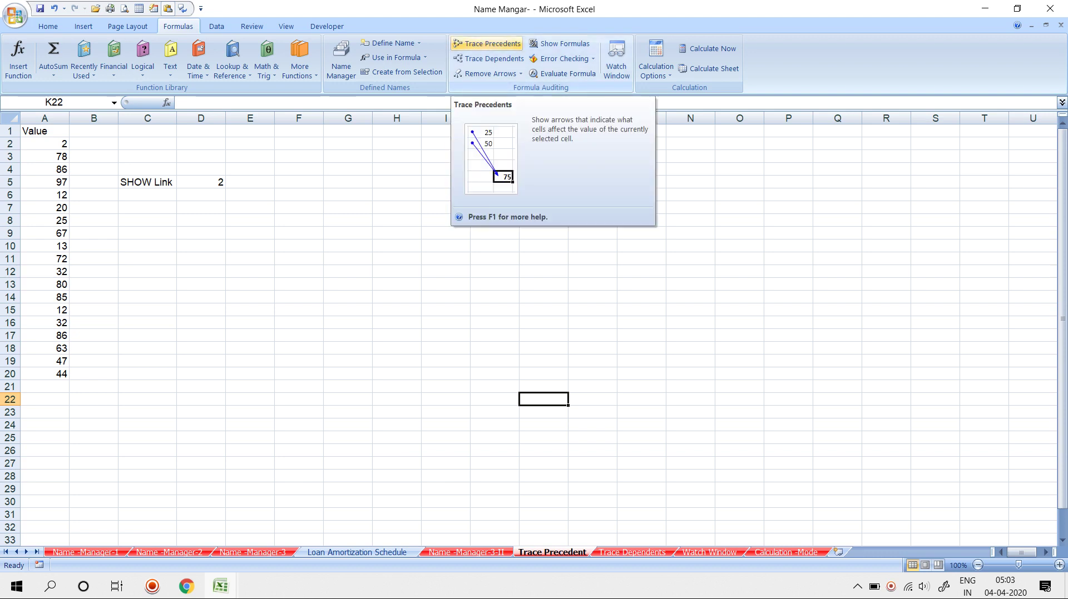
# Step: Trace the precedents of formula cell D5 to show the arrow from A2
pyautogui.click(45, 144)
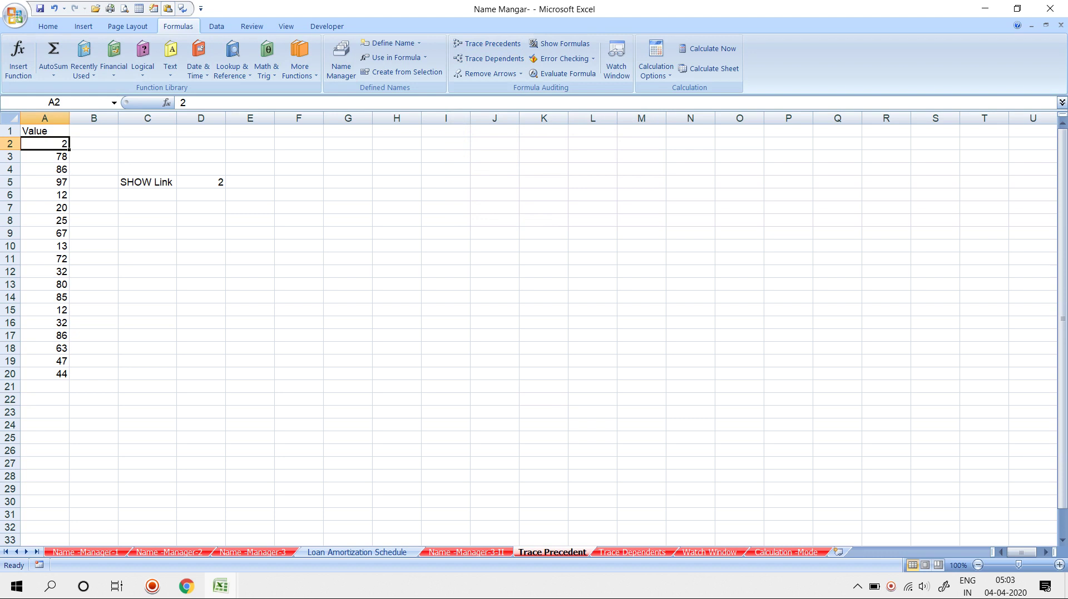
pyautogui.click(487, 44)
pyautogui.press('Return')
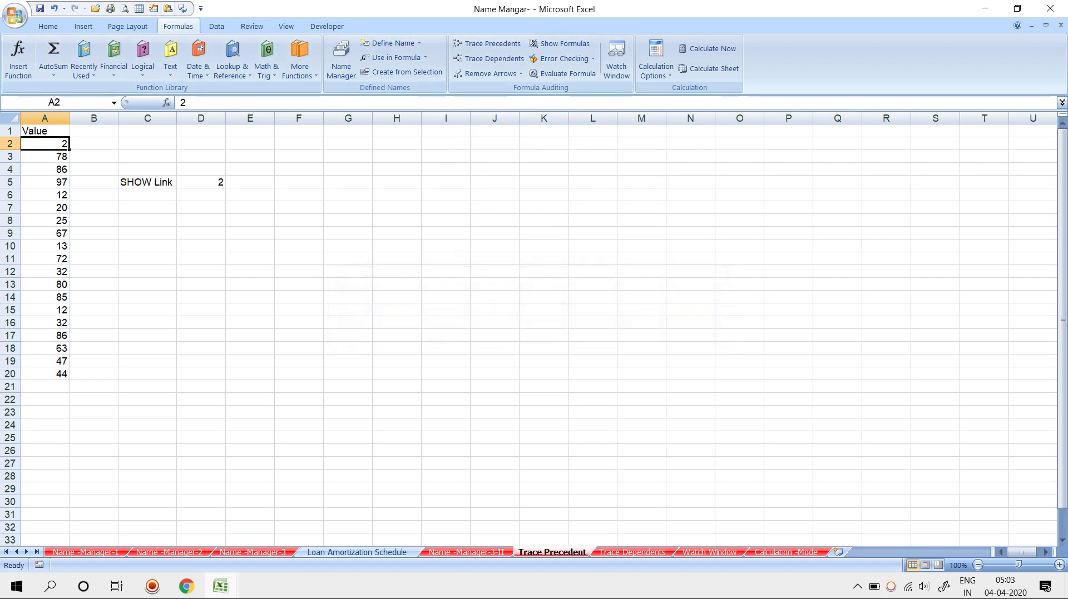
pyautogui.click(200, 182)
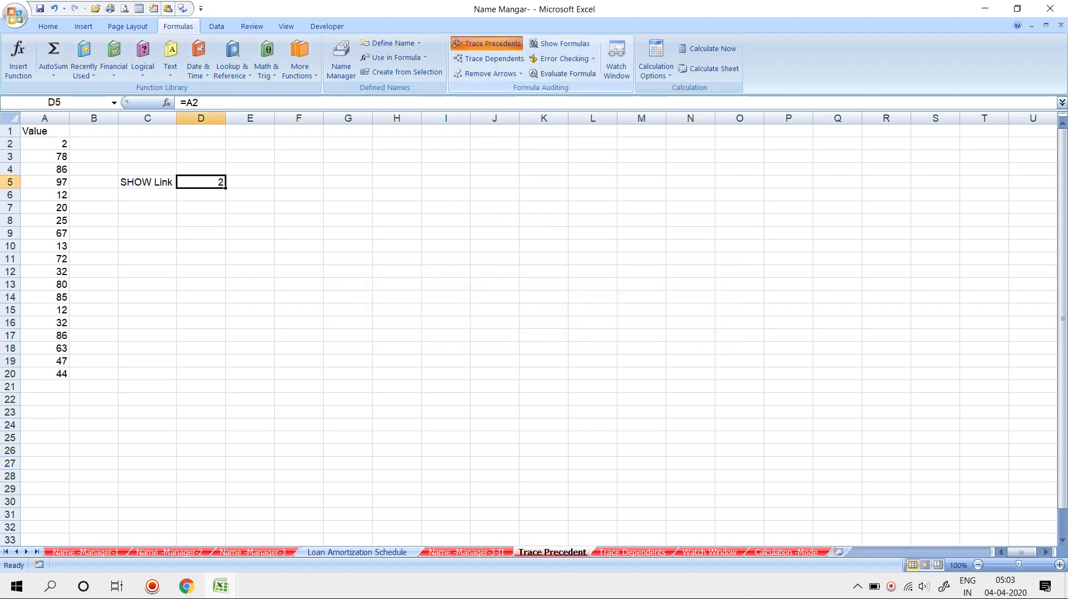
pyautogui.click(487, 44)
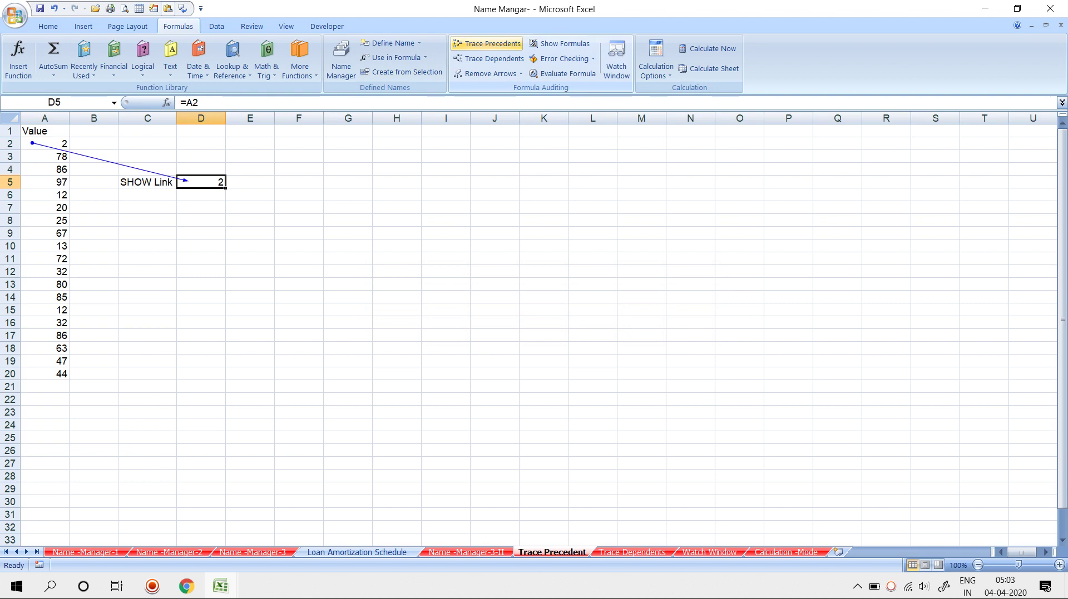
# Step: On the Trace Dependents sheet, trace A2's dependents (D5, D10, D16, D21), then remove the arrows
pyautogui.click(632, 552)
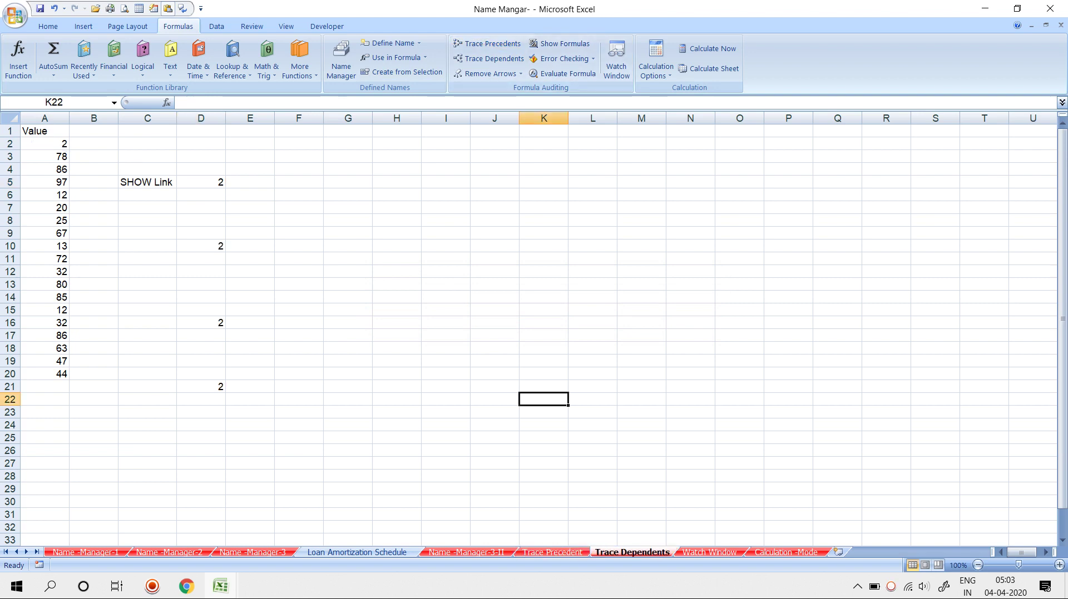
pyautogui.click(200, 182)
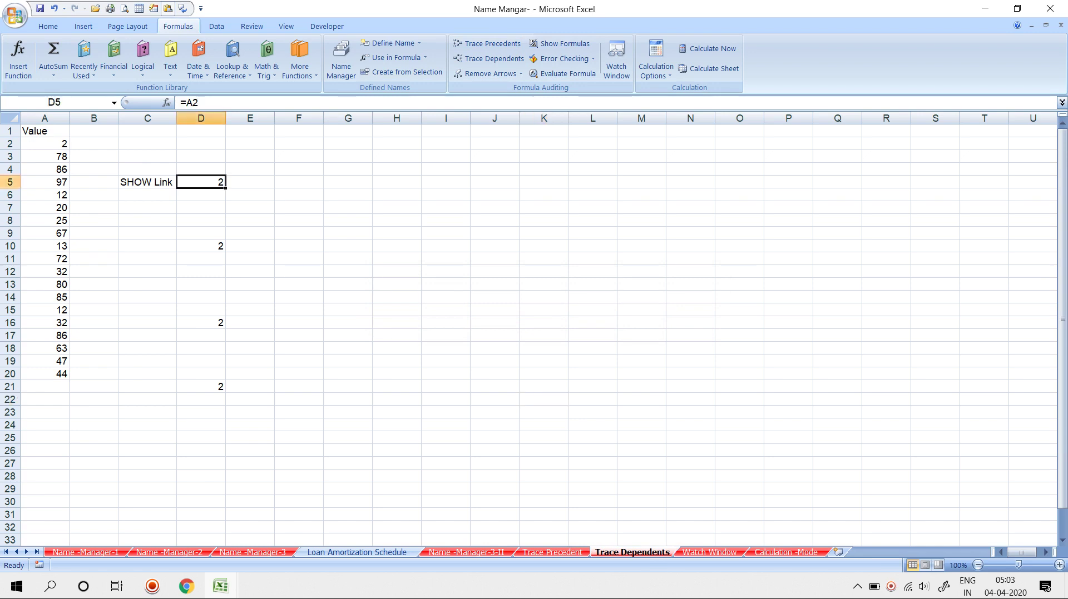
pyautogui.click(488, 58)
pyautogui.press('Return')
pyautogui.click(45, 143)
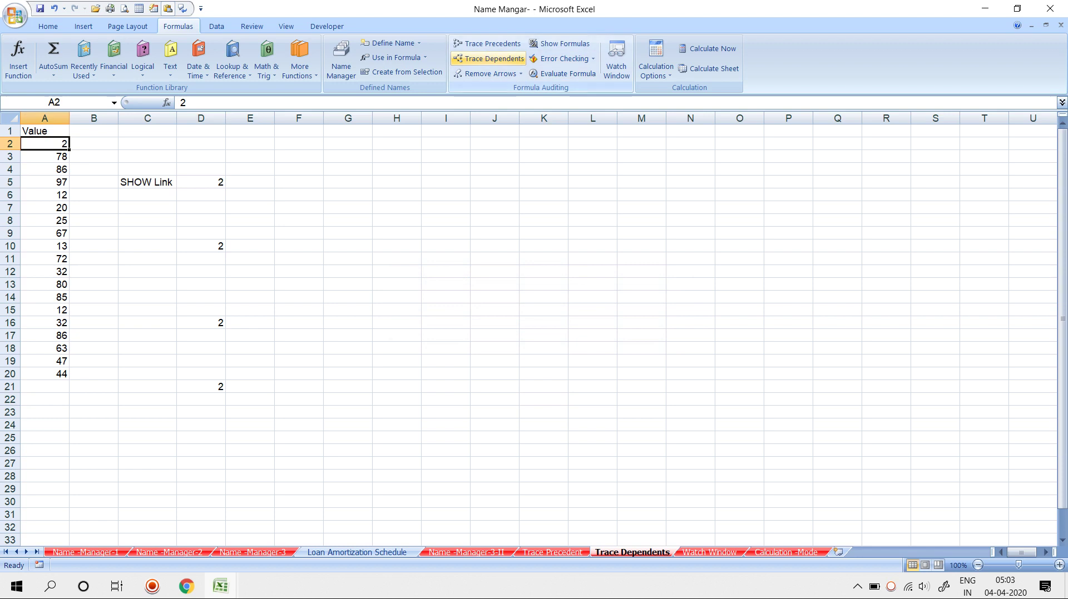
pyautogui.click(488, 59)
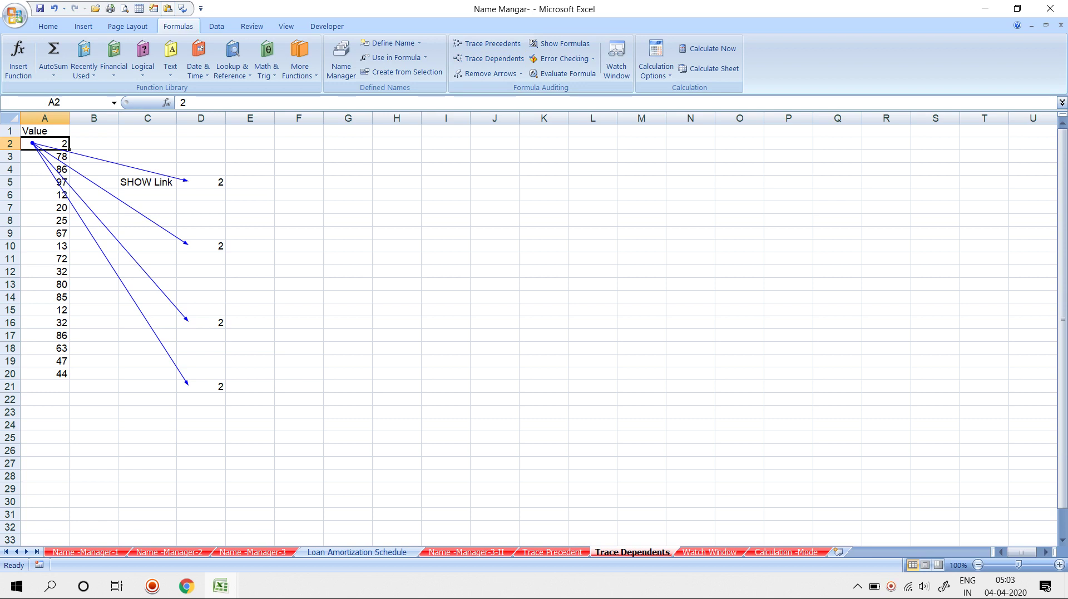
pyautogui.click(485, 73)
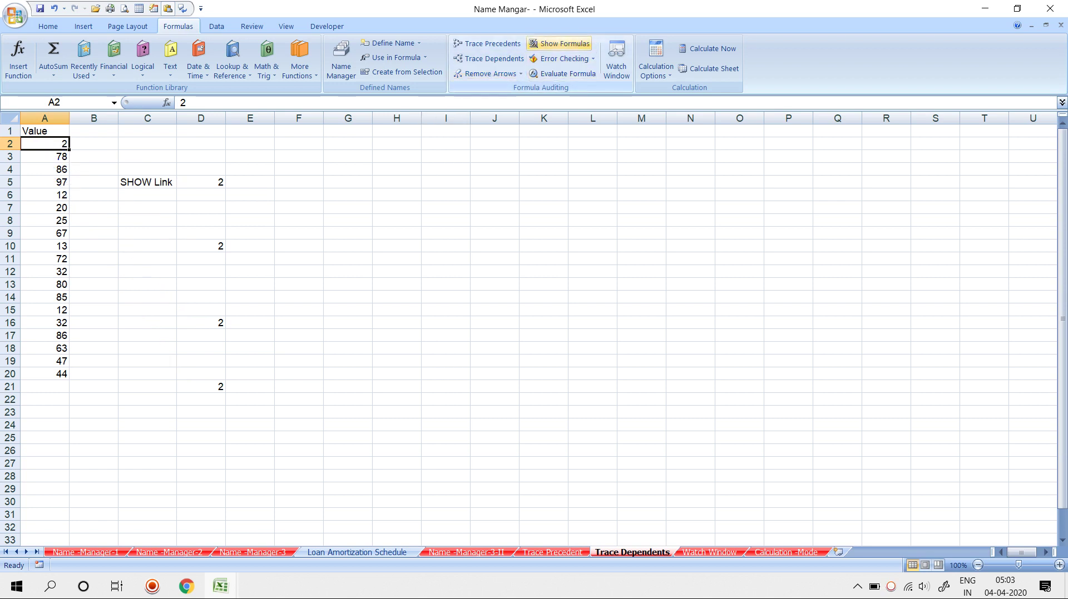
pyautogui.click(558, 44)
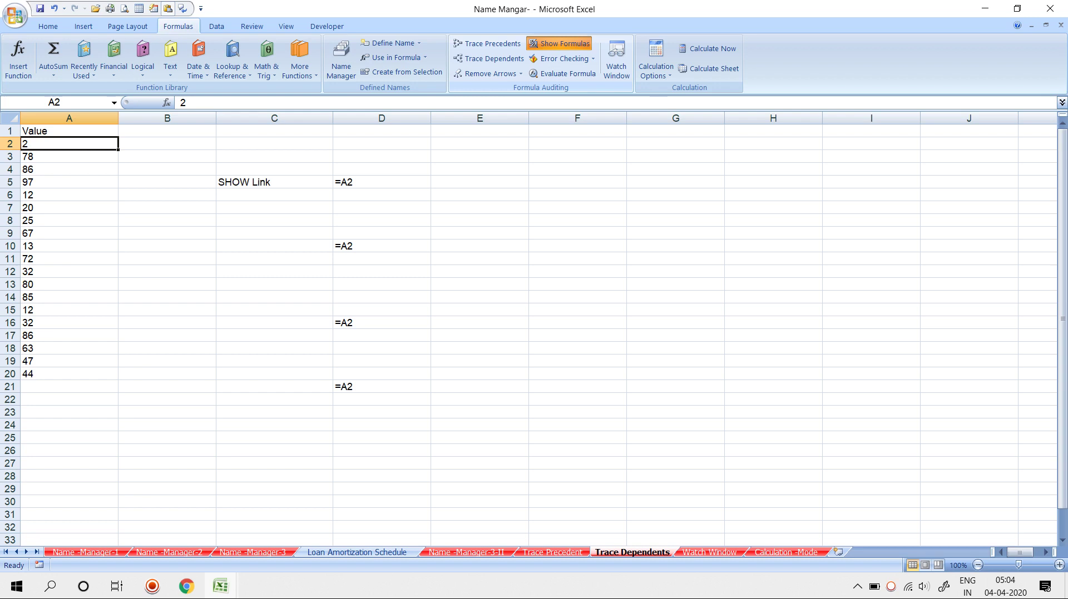
pyautogui.click(559, 43)
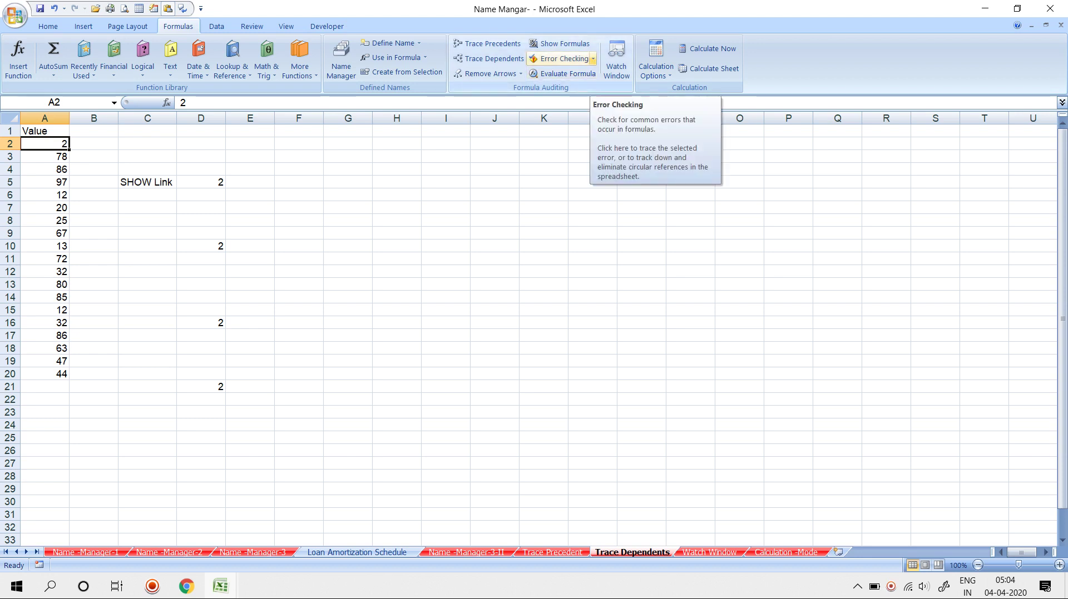
# Step: Enter '142 as text in H4 and the formula =NA() in O7
pyautogui.click(396, 169)
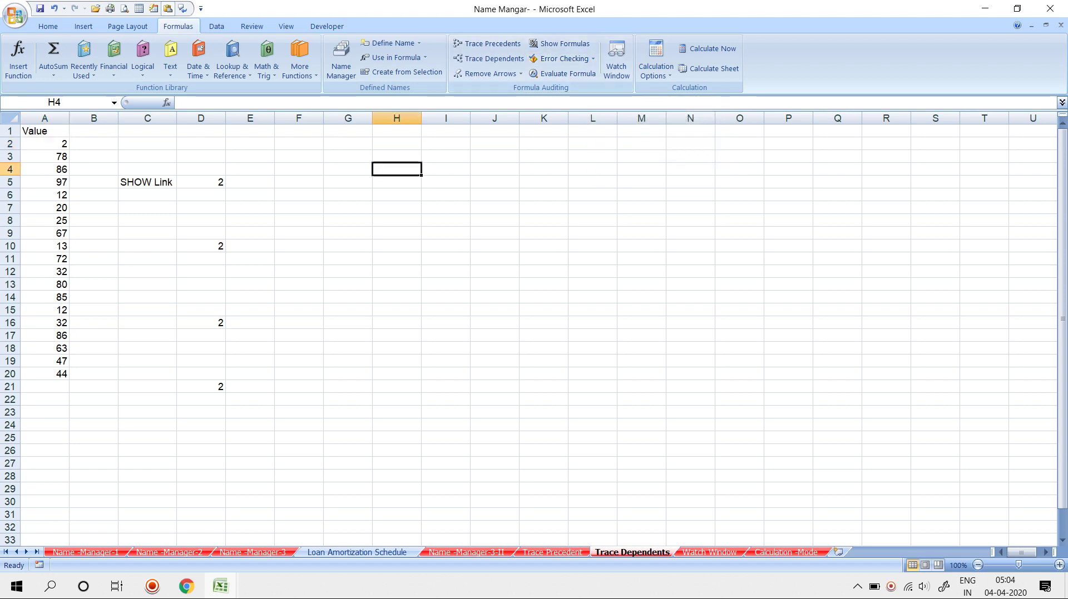
pyautogui.write("'")
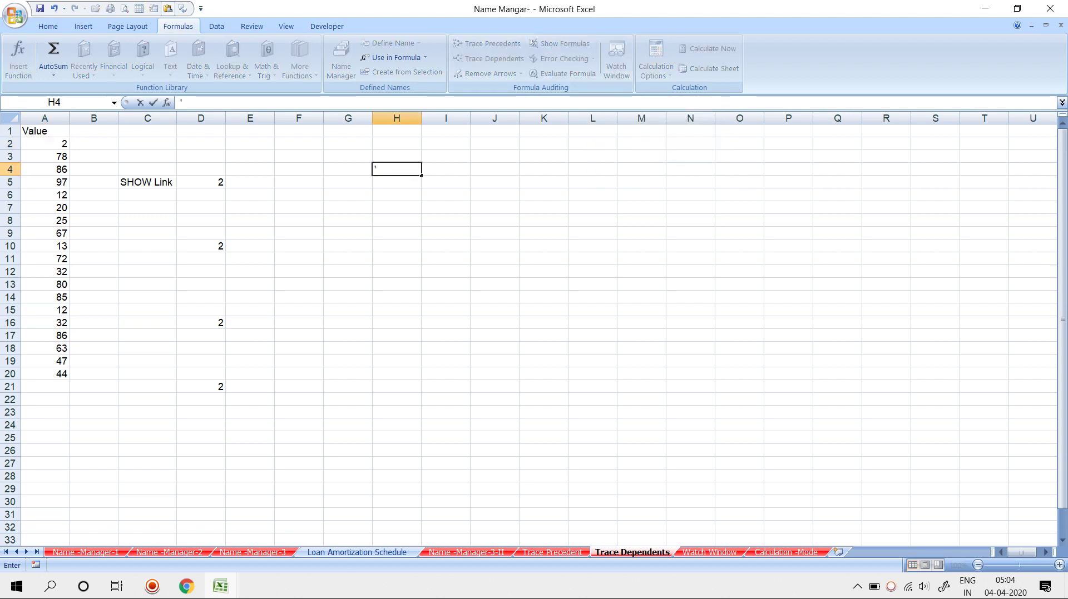
pyautogui.write('142')
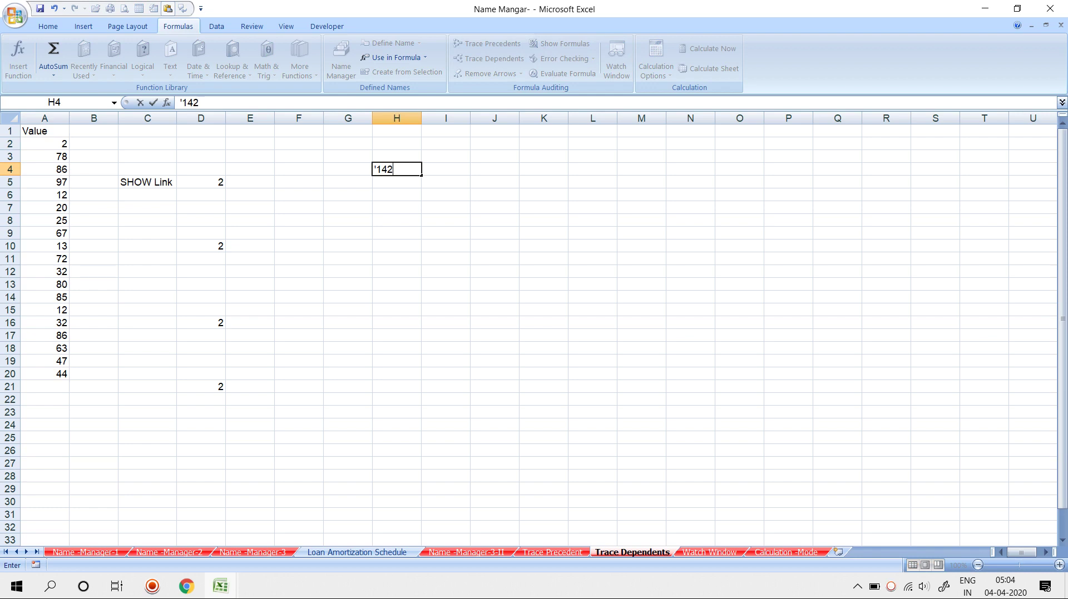
pyautogui.press('Return')
pyautogui.press('Down')
pyautogui.press('Right')
pyautogui.press('Right')
pyautogui.press('Right')
pyautogui.press('Right')
pyautogui.press('Right')
pyautogui.press('Right')
pyautogui.press('Right')
pyautogui.press('Down')
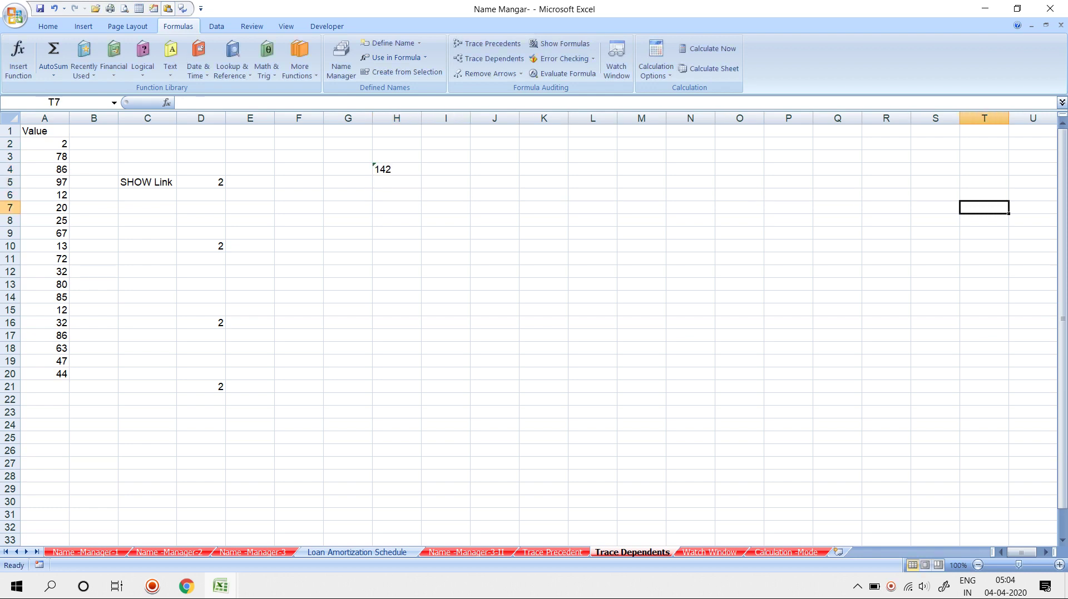
pyautogui.press('Left')
pyautogui.press('Left')
pyautogui.press('Left')
pyautogui.press('Left')
pyautogui.press('Left')
pyautogui.write('=')
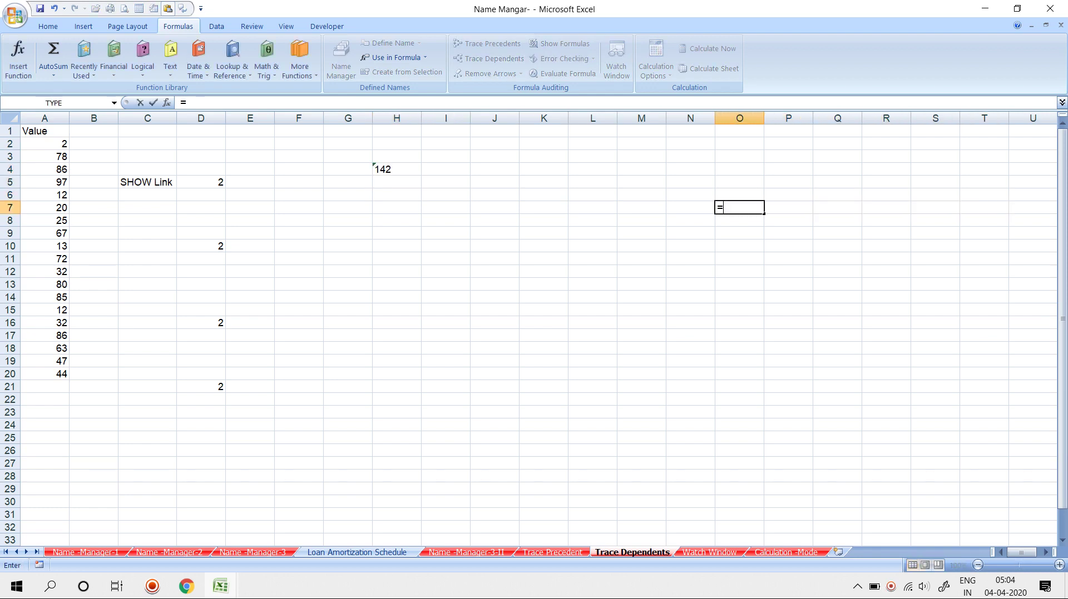
pyautogui.write('NA()')
pyautogui.press('Return')
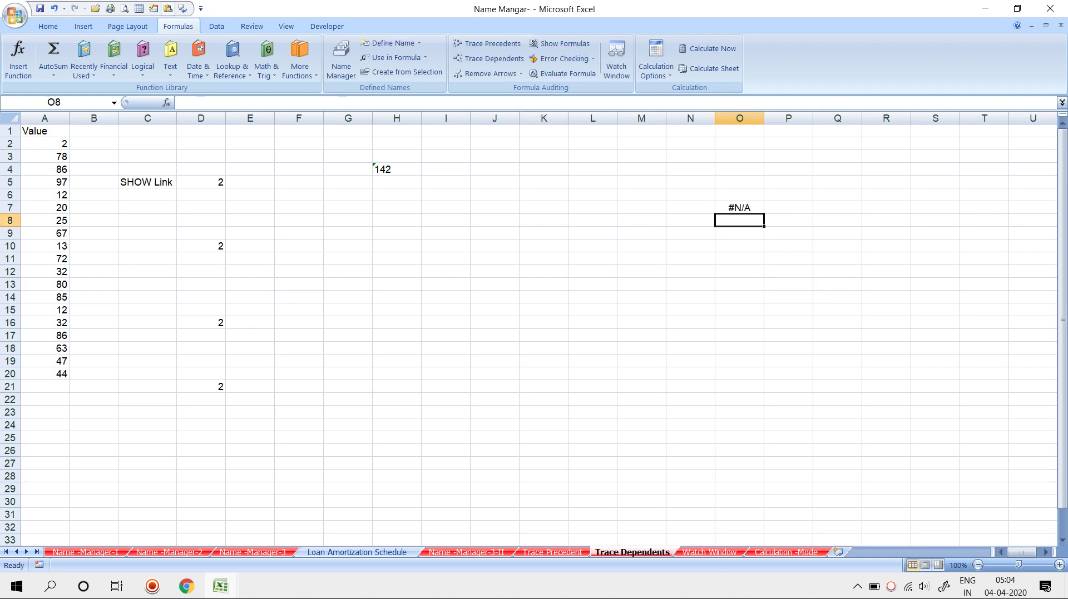
# Step: Enter =50/0 in K13 to produce #DIV/0!, then reselect H4
pyautogui.click(543, 284)
pyautogui.write('=')
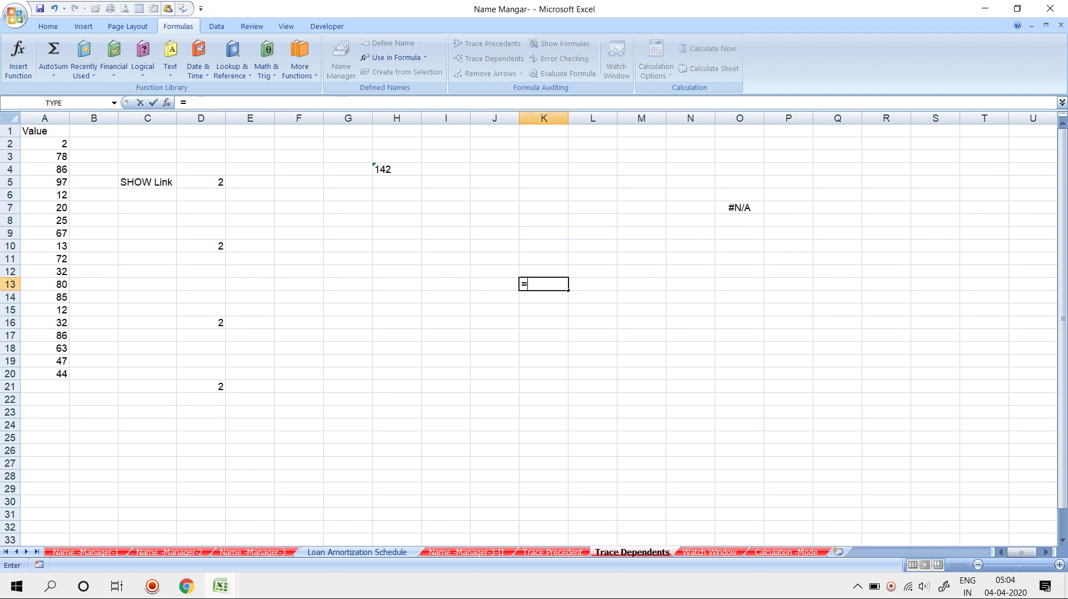
pyautogui.write('50/0')
pyautogui.press('Return')
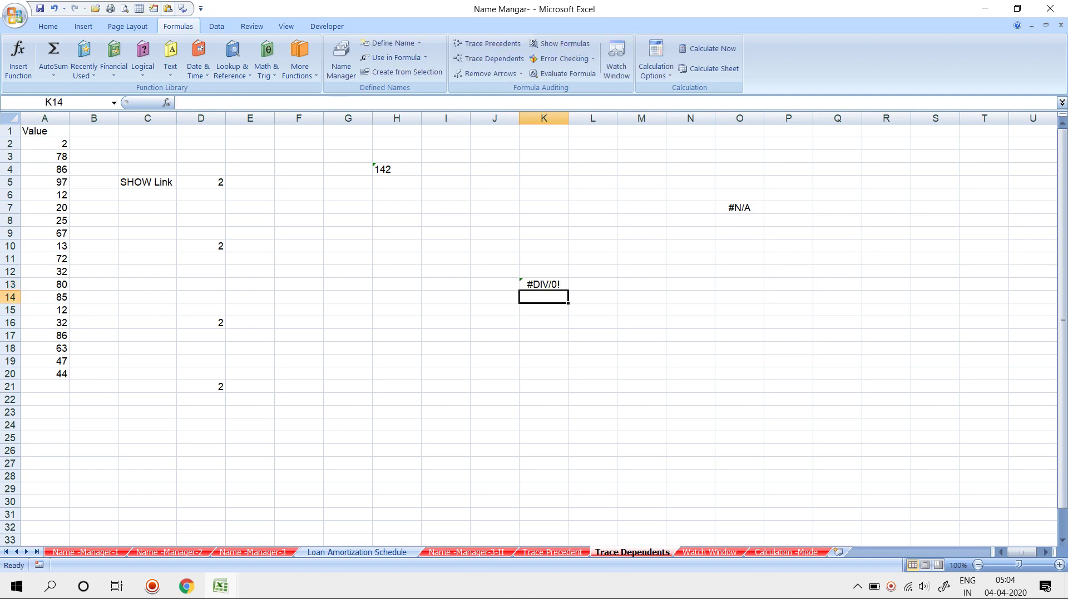
pyautogui.click(396, 169)
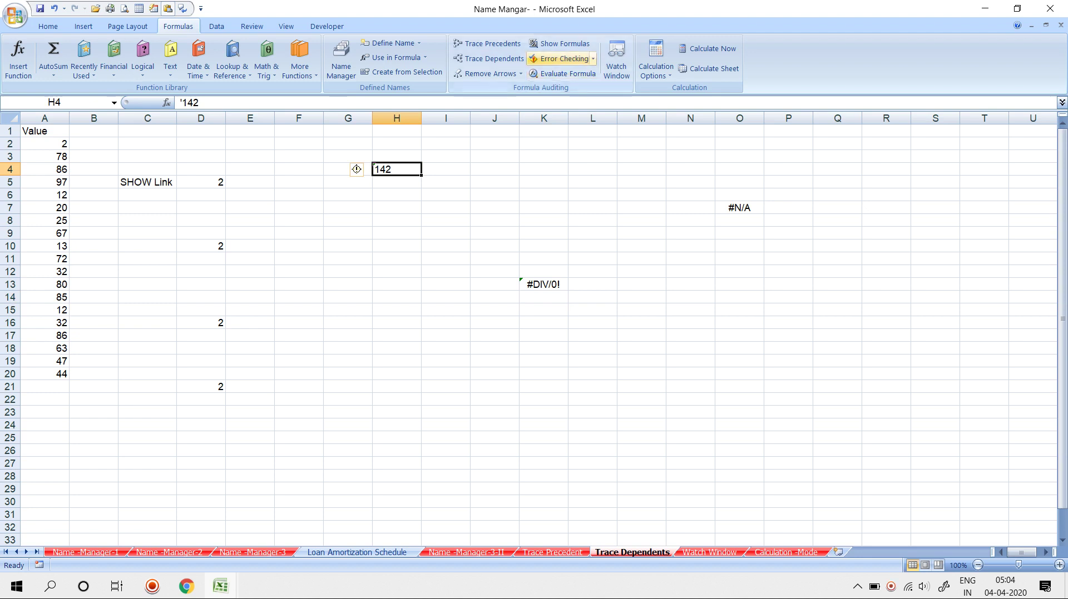
# Step: Use Error Checking to convert H4's 142 to a number and ignore K13's #DIV/0!, then go to the Watch Window sheet
pyautogui.click(562, 59)
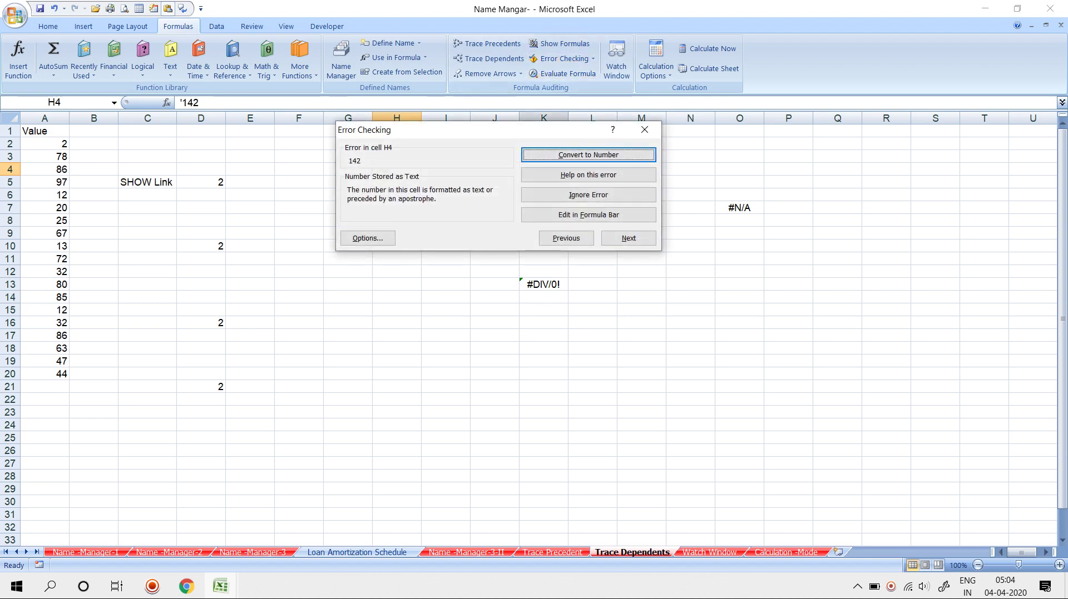
pyautogui.moveTo(528, 130); pyautogui.dragTo(237, 235)
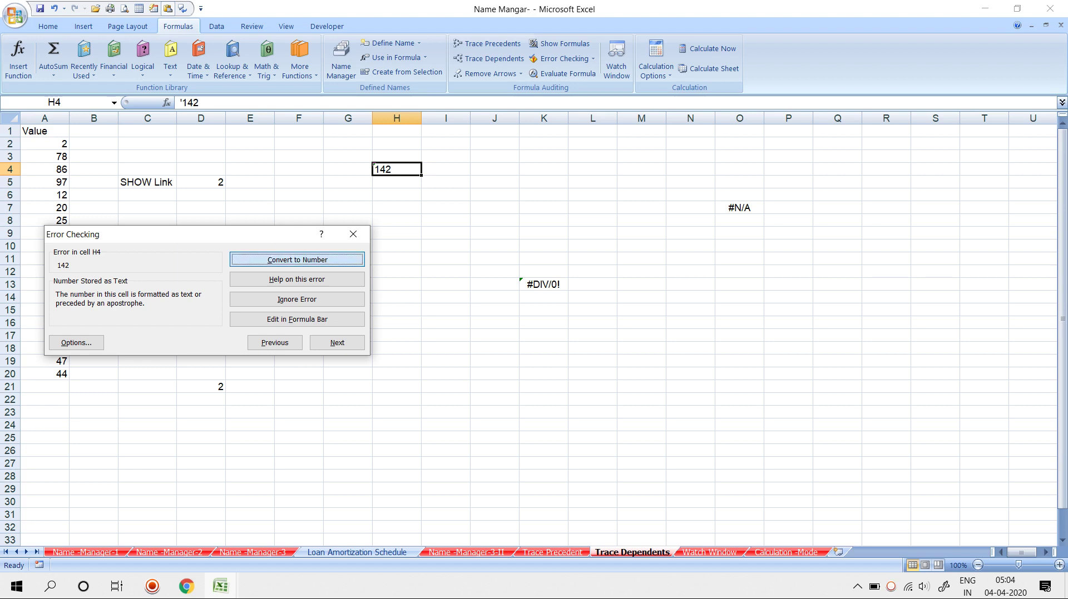
pyautogui.press('Return')
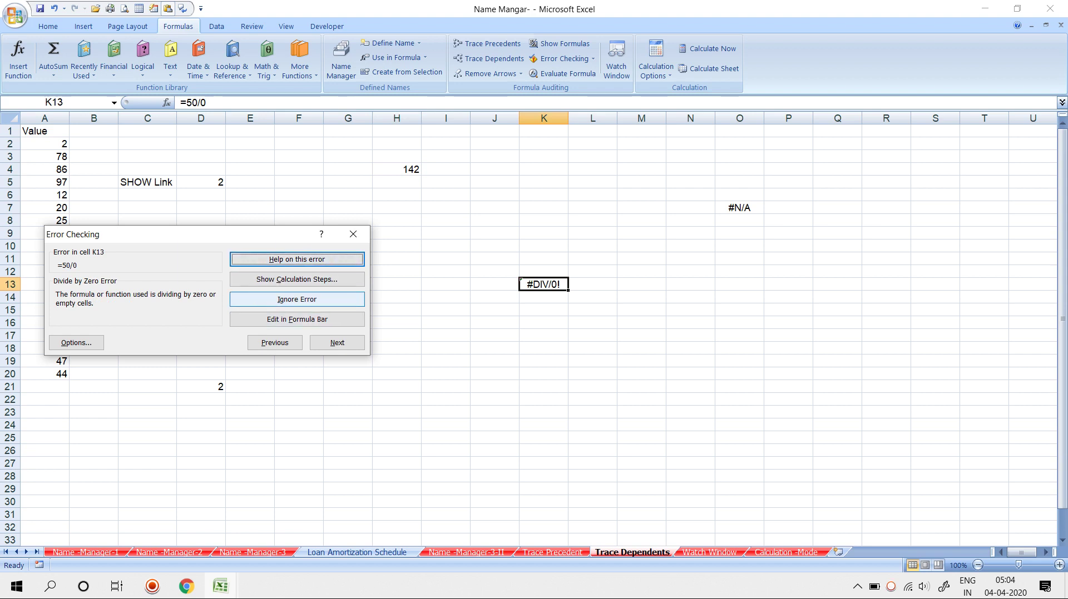
pyautogui.click(297, 299)
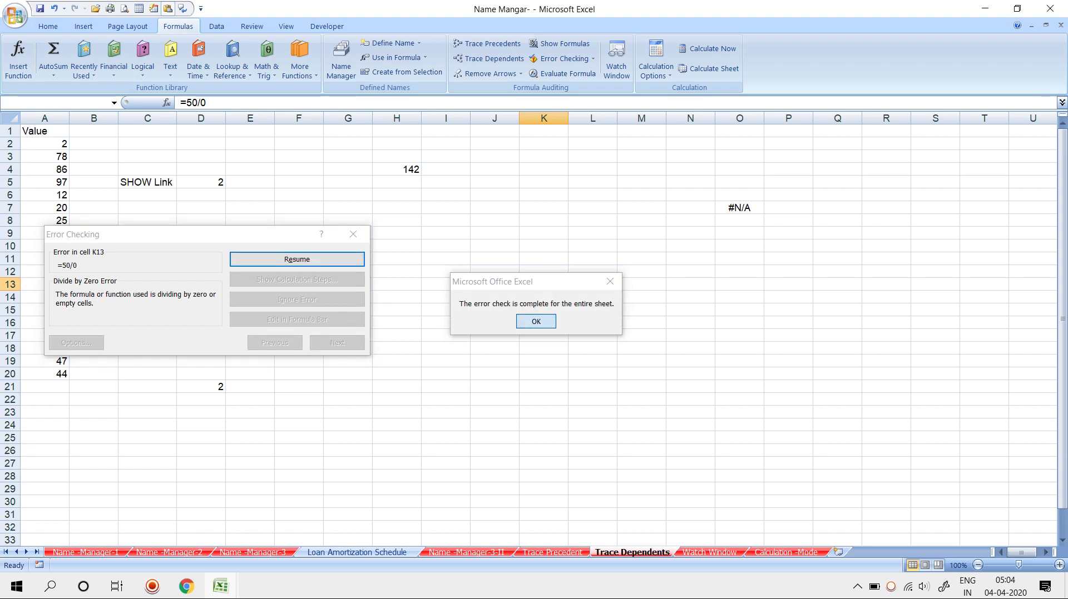
pyautogui.press('Return')
pyautogui.click(739, 208)
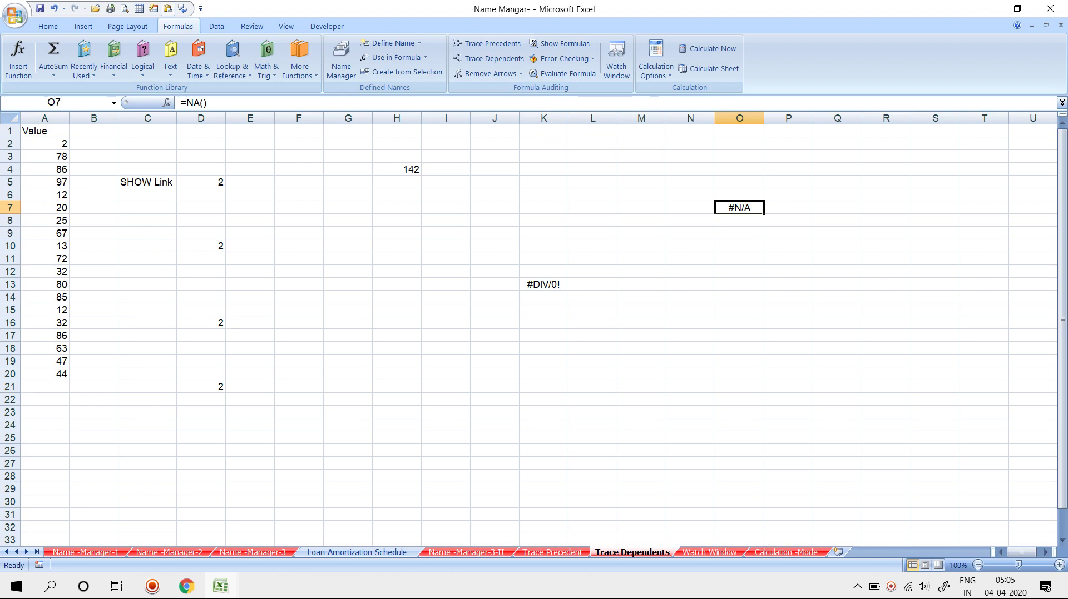
pyautogui.hotkey('ctrl', 'pagedown')
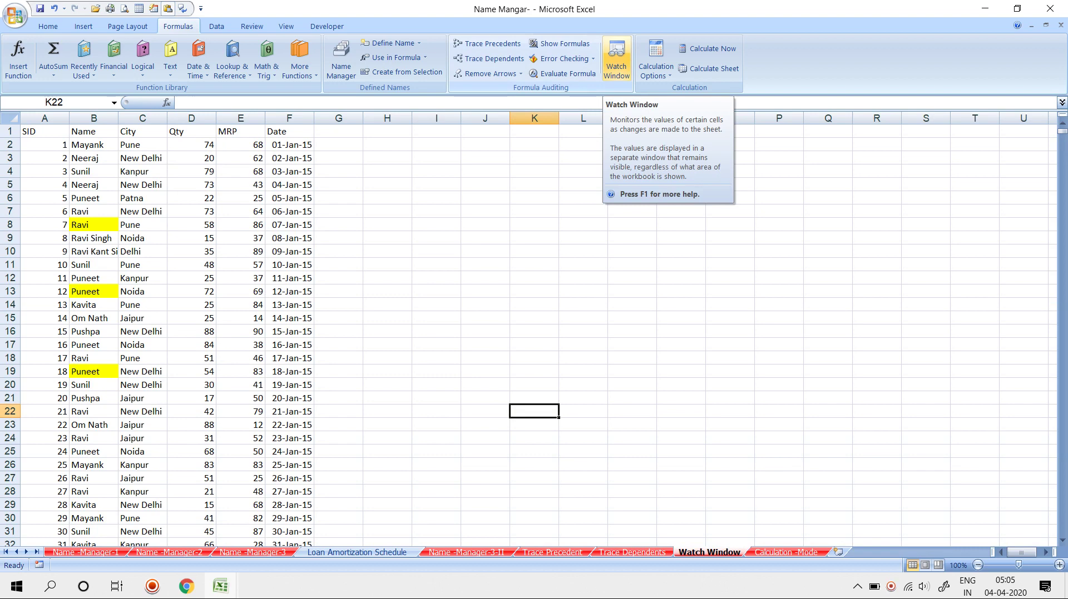
# Step: Fill the first data row A2:F2 with yellow
pyautogui.click(387, 198)
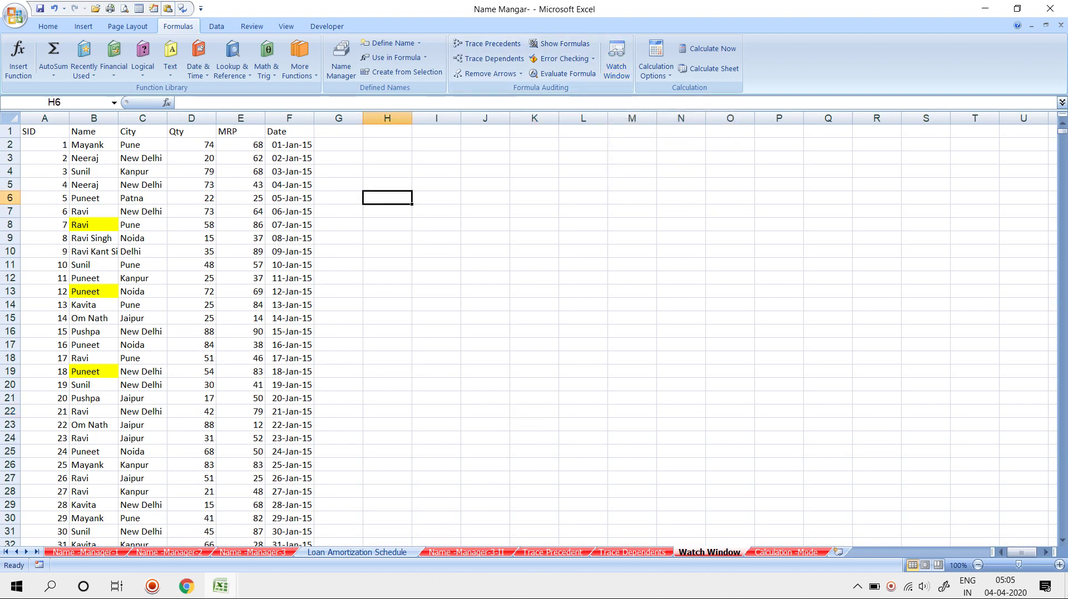
pyautogui.moveTo(93, 145); pyautogui.dragTo(289, 145)
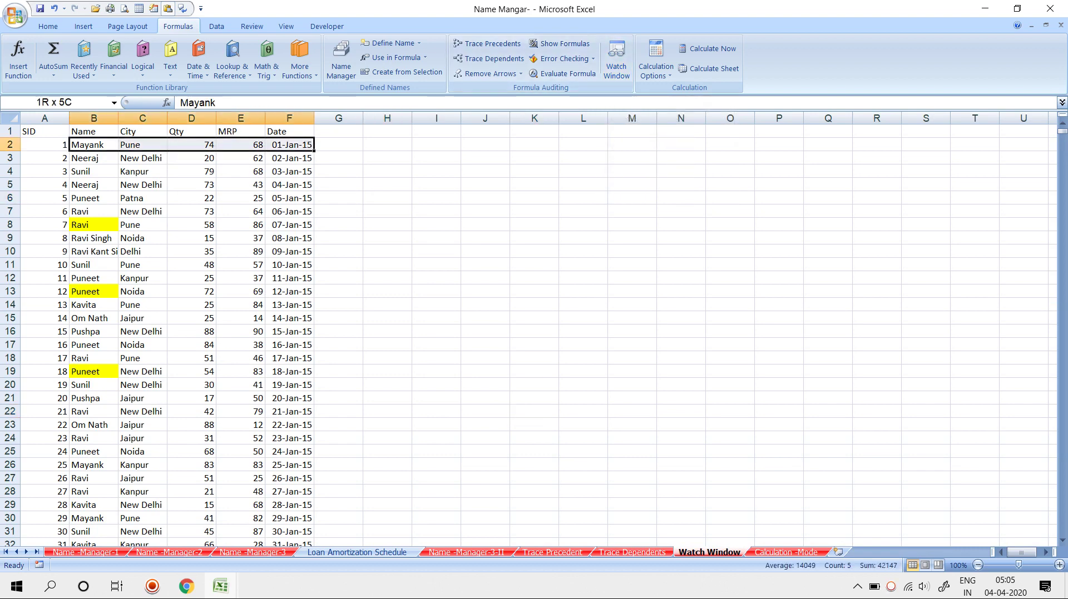
pyautogui.moveTo(44, 145); pyautogui.dragTo(289, 145)
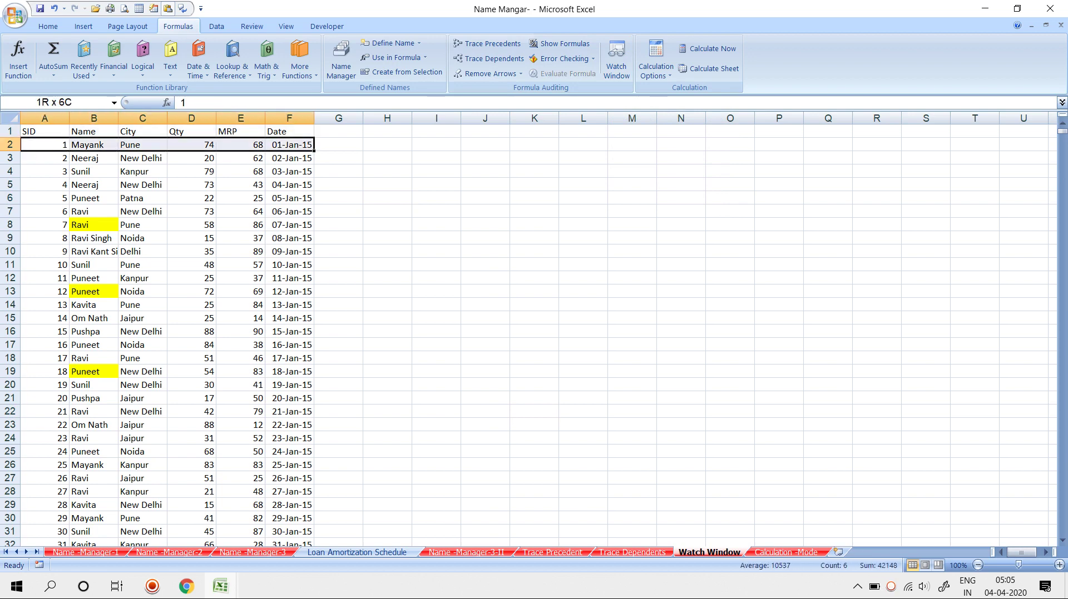
pyautogui.click(48, 27)
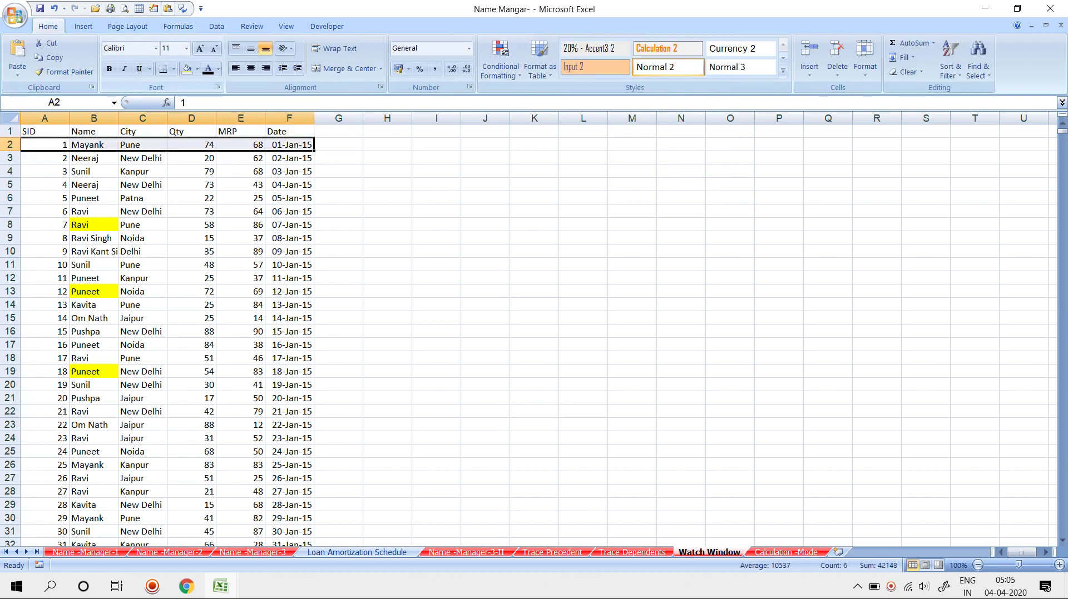
pyautogui.click(197, 69)
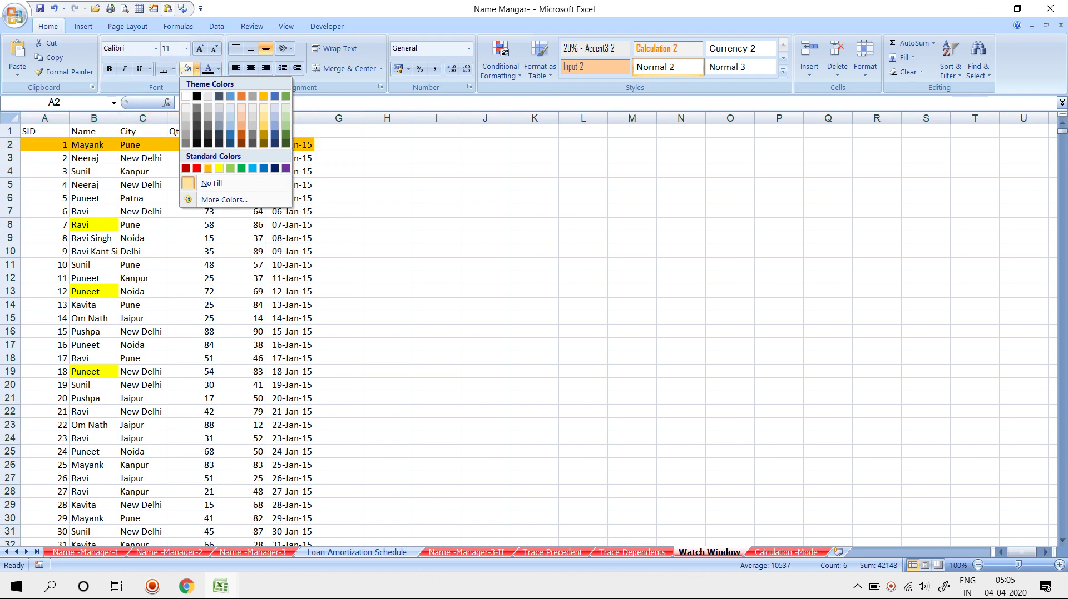
pyautogui.click(218, 168)
# Step: Apply the same yellow fill to rows 11, 22 and 45 across columns A to F
pyautogui.moveTo(45, 265); pyautogui.dragTo(289, 264)
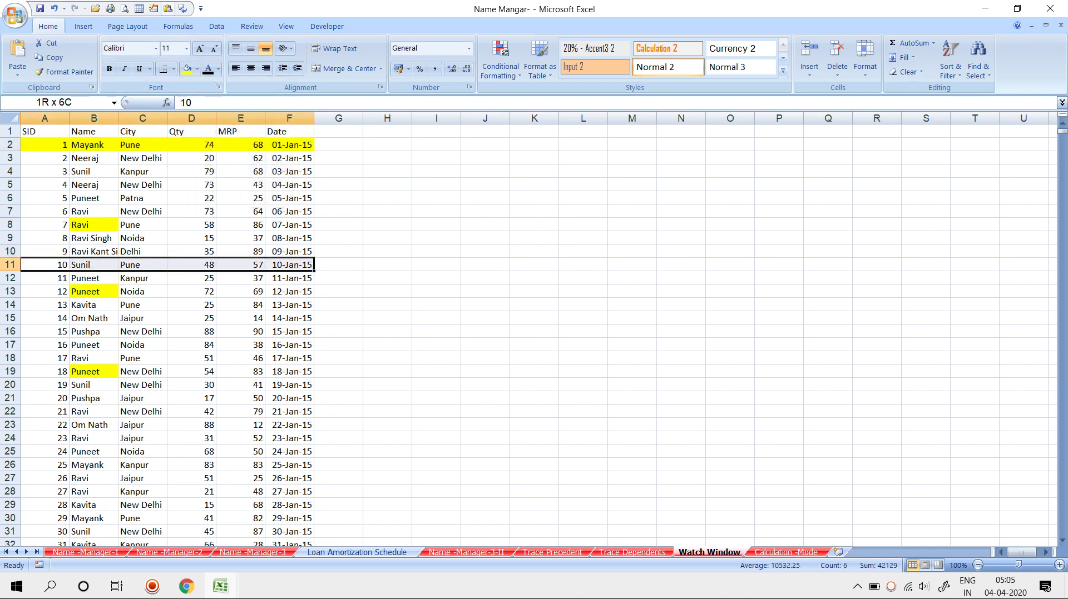
pyautogui.click(187, 68)
pyautogui.scroll(-3, 167, 334)
pyautogui.click(45, 292)
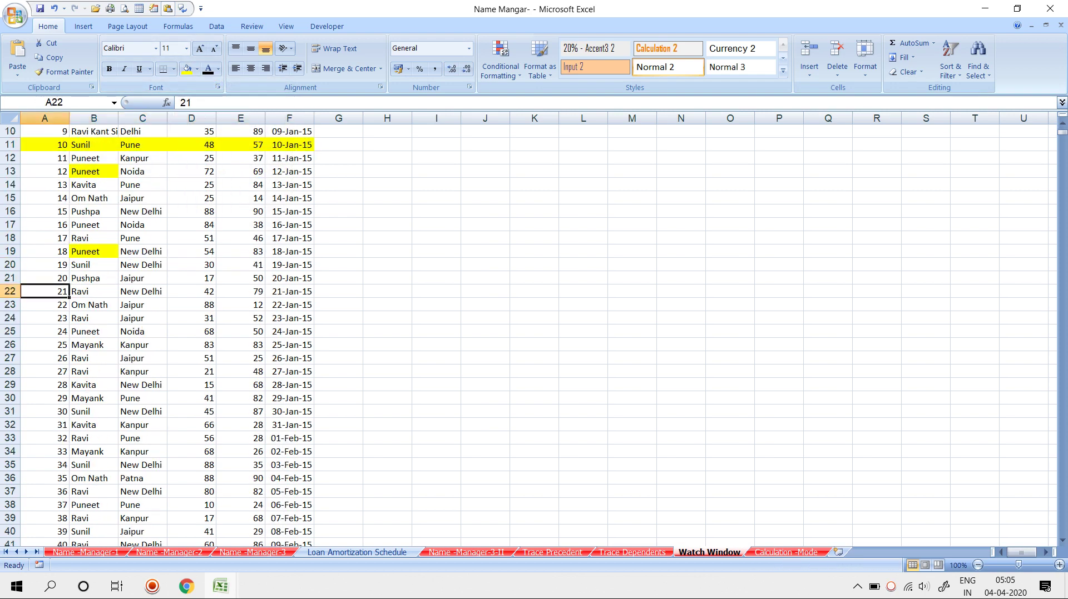
pyautogui.moveTo(44, 291); pyautogui.dragTo(289, 291)
pyautogui.click(187, 68)
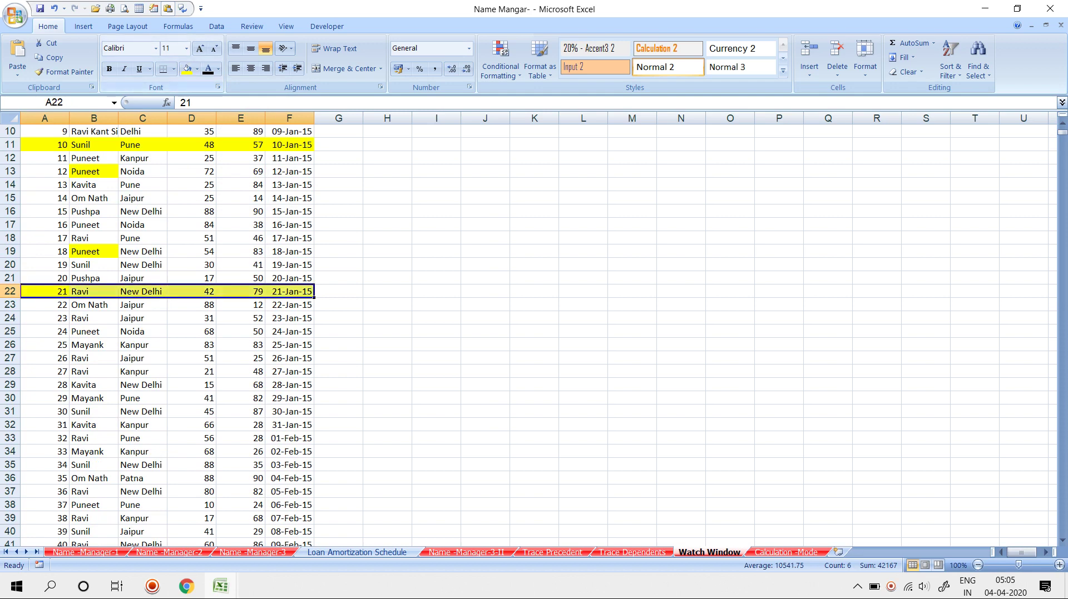
pyautogui.scroll(-6, 167, 334)
pyautogui.moveTo(45, 358); pyautogui.dragTo(290, 358)
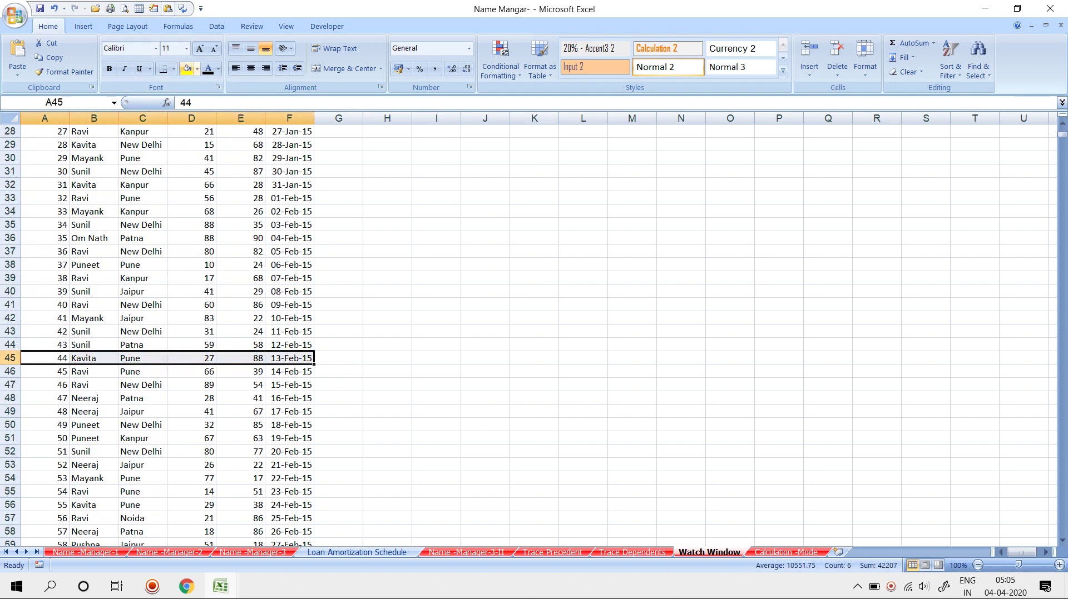
pyautogui.click(187, 69)
# Step: Review the highlighted rows by selecting F2, E11, E22 and C3
pyautogui.scroll(3, 167, 333)
pyautogui.scroll(6, 167, 334)
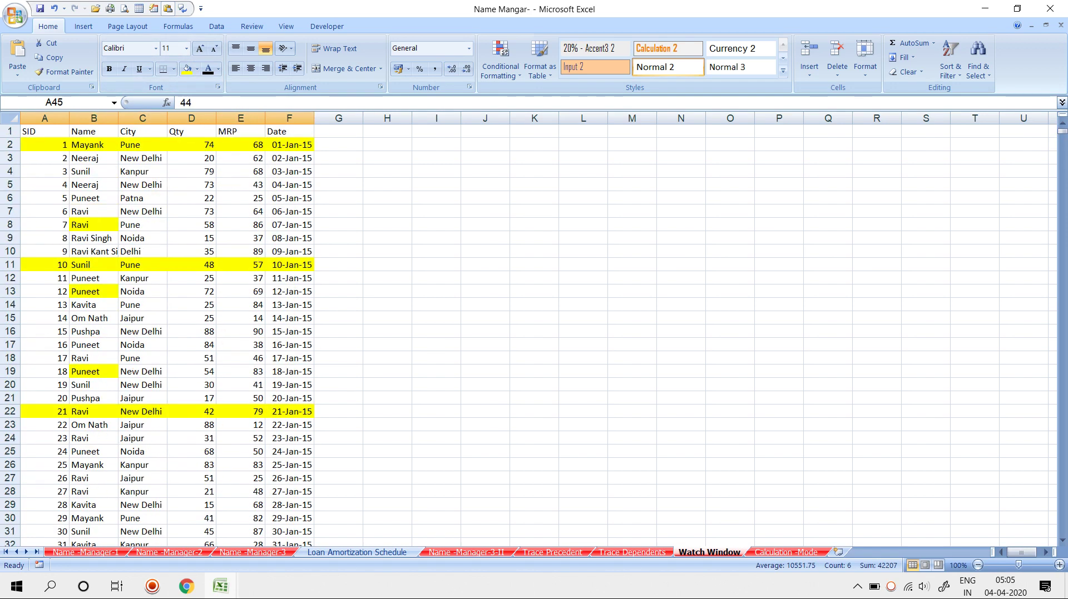
pyautogui.click(289, 144)
pyautogui.click(241, 264)
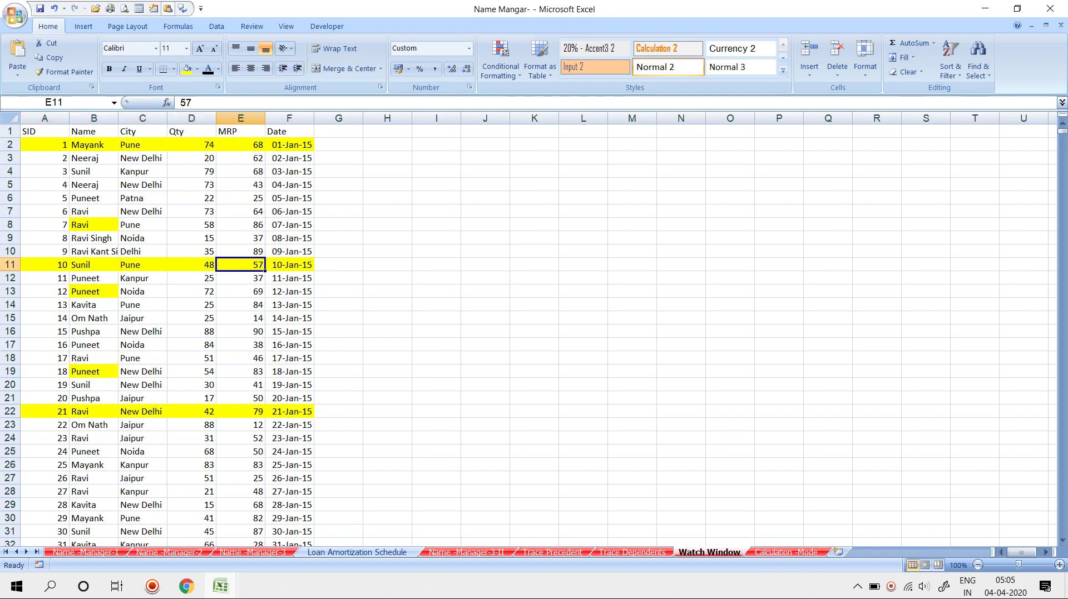
pyautogui.click(240, 411)
pyautogui.scroll(-5, 167, 334)
pyautogui.scroll(-5, 167, 333)
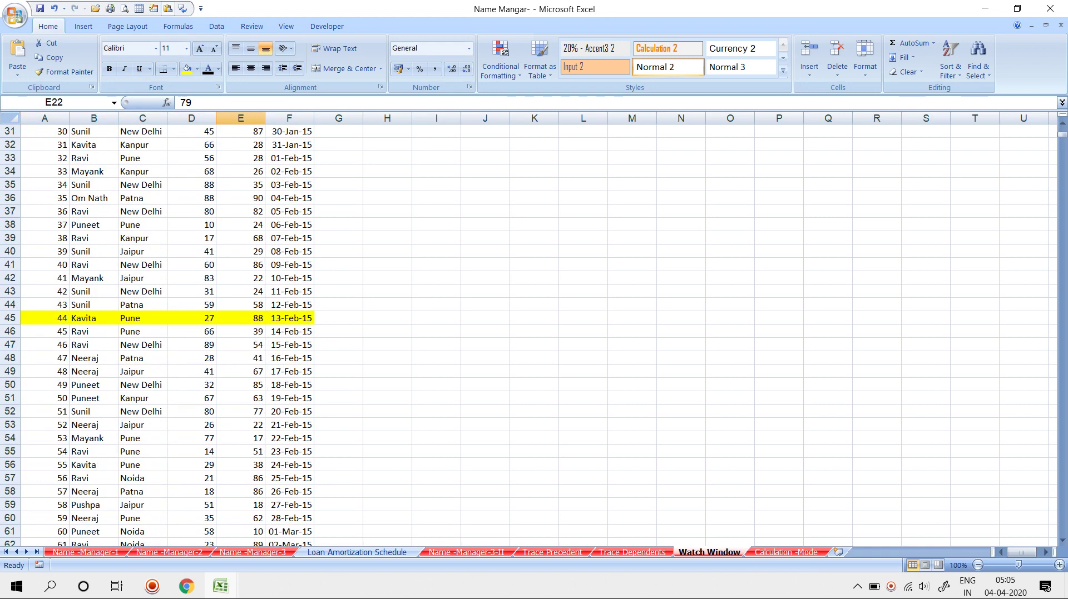
pyautogui.scroll(-12, 167, 334)
pyautogui.scroll(12, 167, 334)
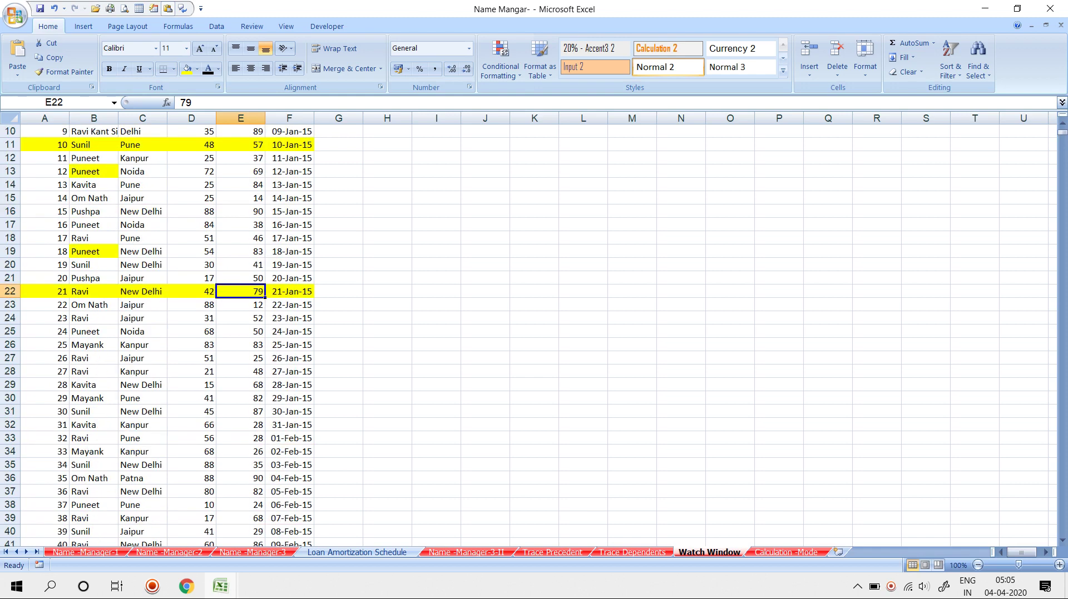
pyautogui.scroll(3, 167, 334)
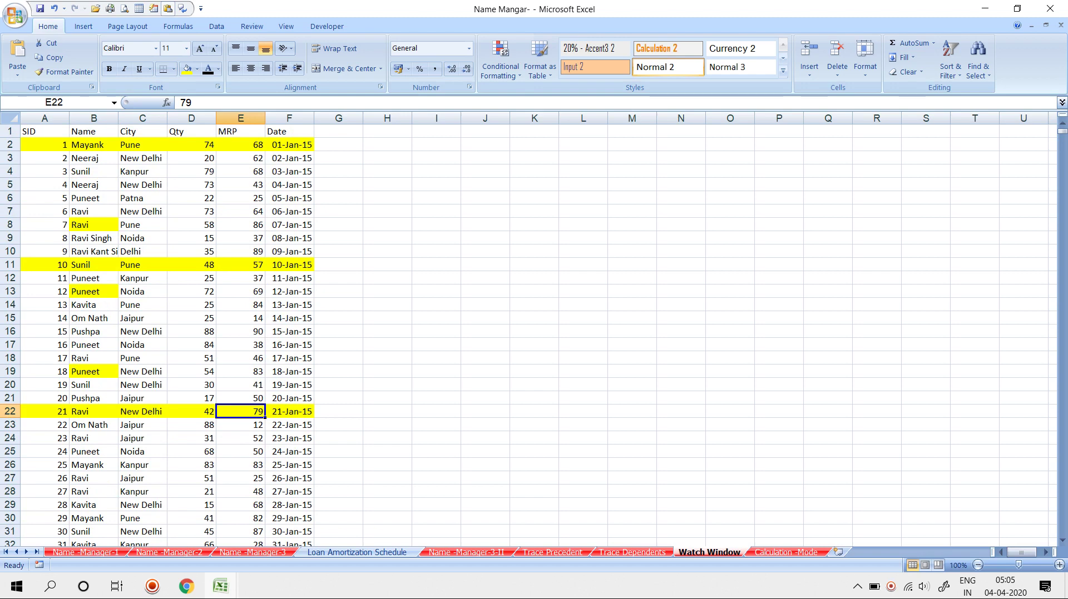
pyautogui.click(142, 158)
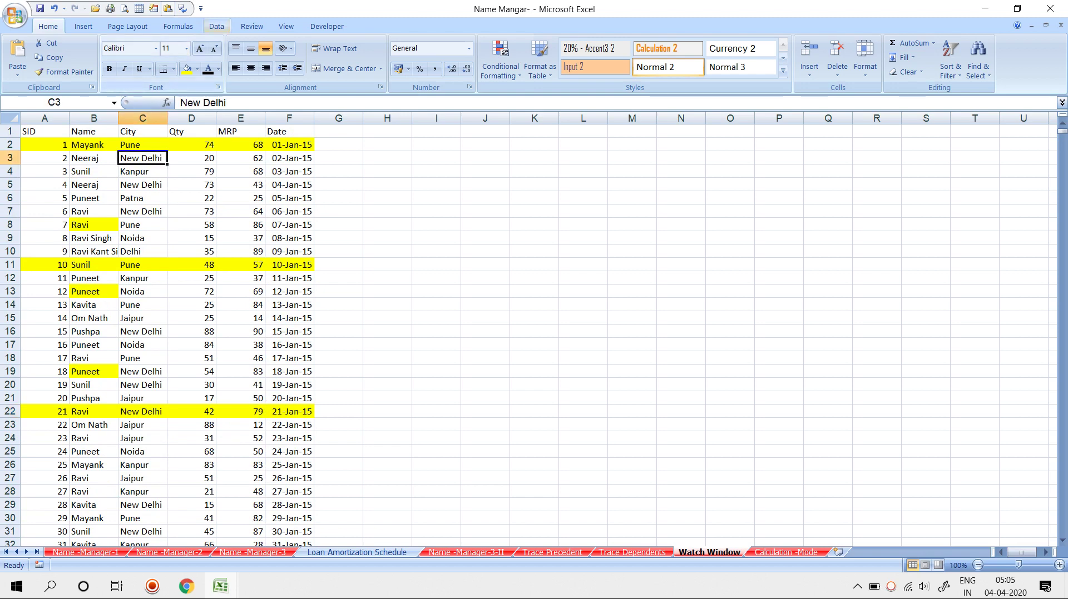
# Step: Open the Watch Window from the Formulas tab and undock it as a floating panel
pyautogui.click(178, 26)
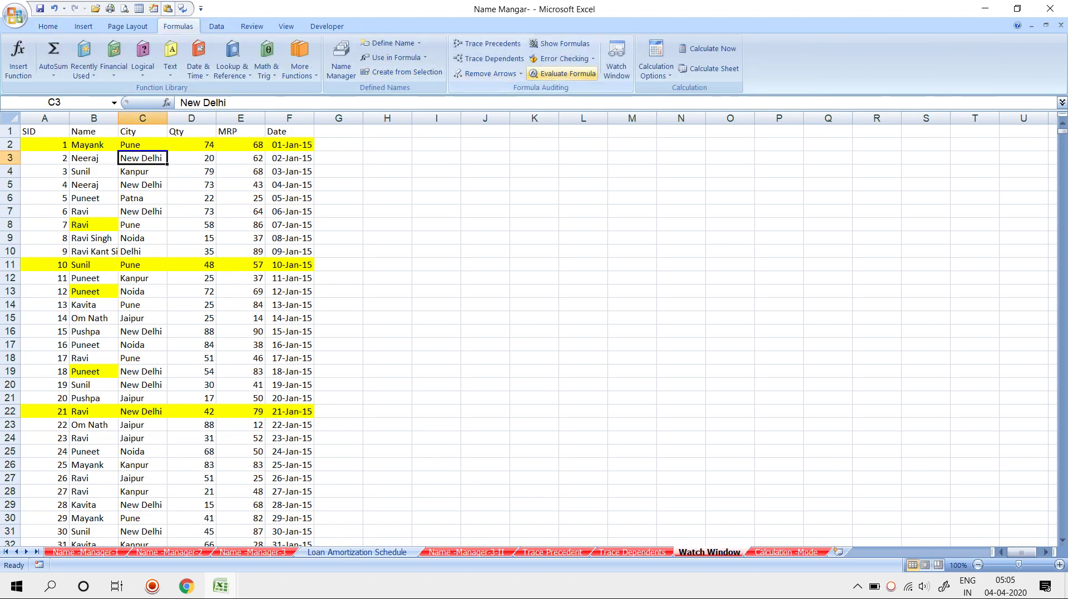
pyautogui.click(617, 61)
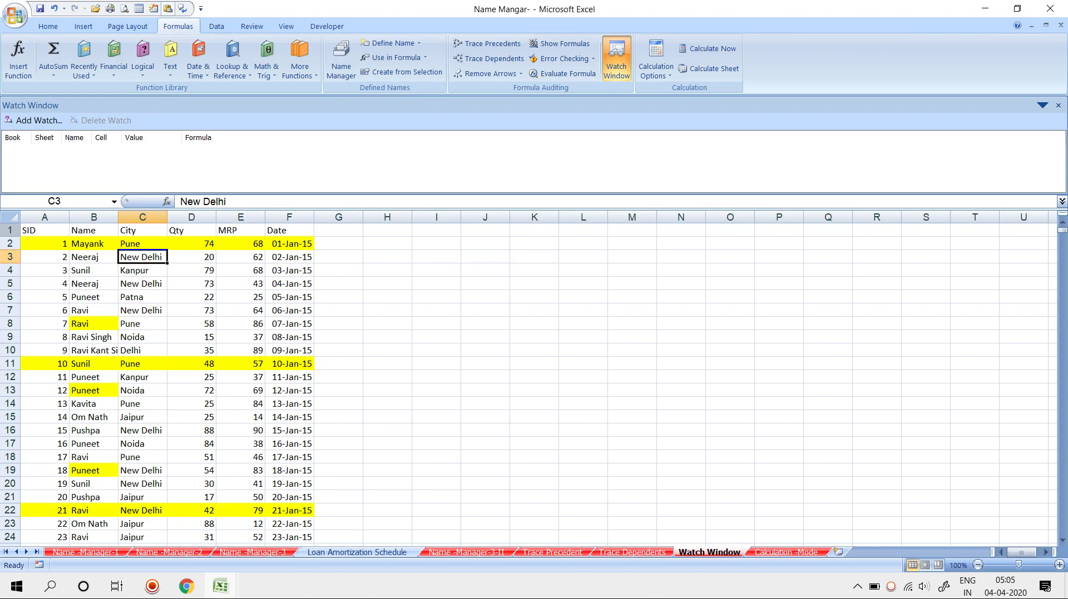
pyautogui.click(1059, 105)
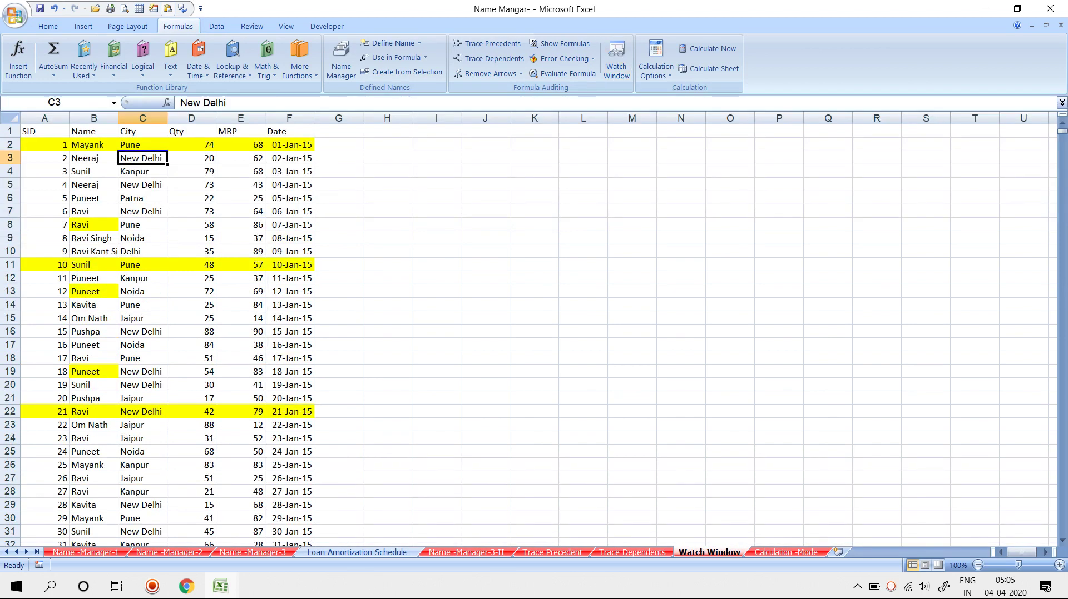
pyautogui.click(616, 61)
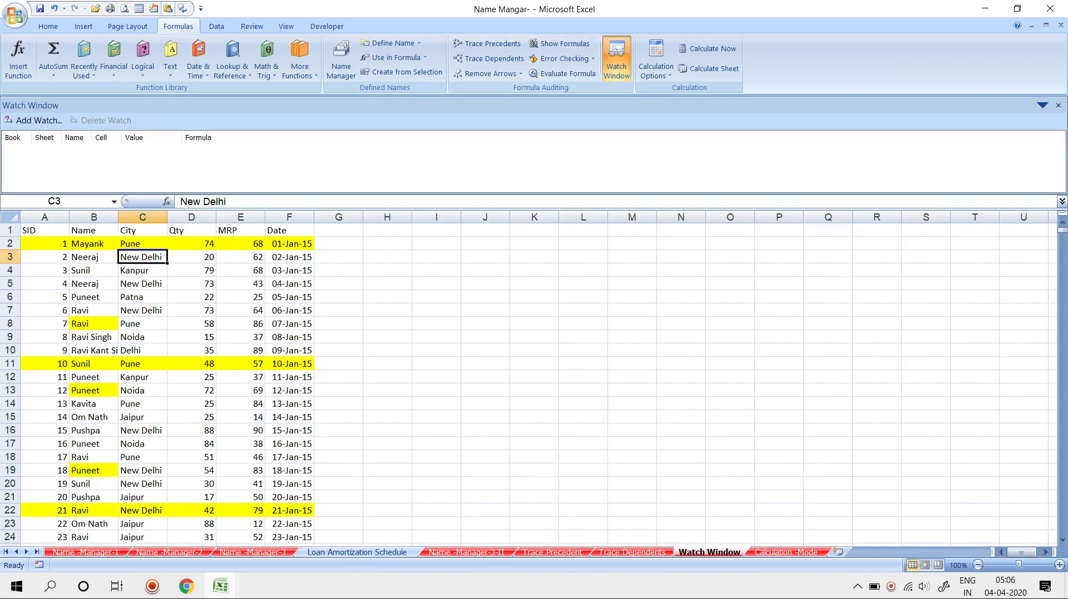
pyautogui.moveTo(31, 105); pyautogui.dragTo(531, 207)
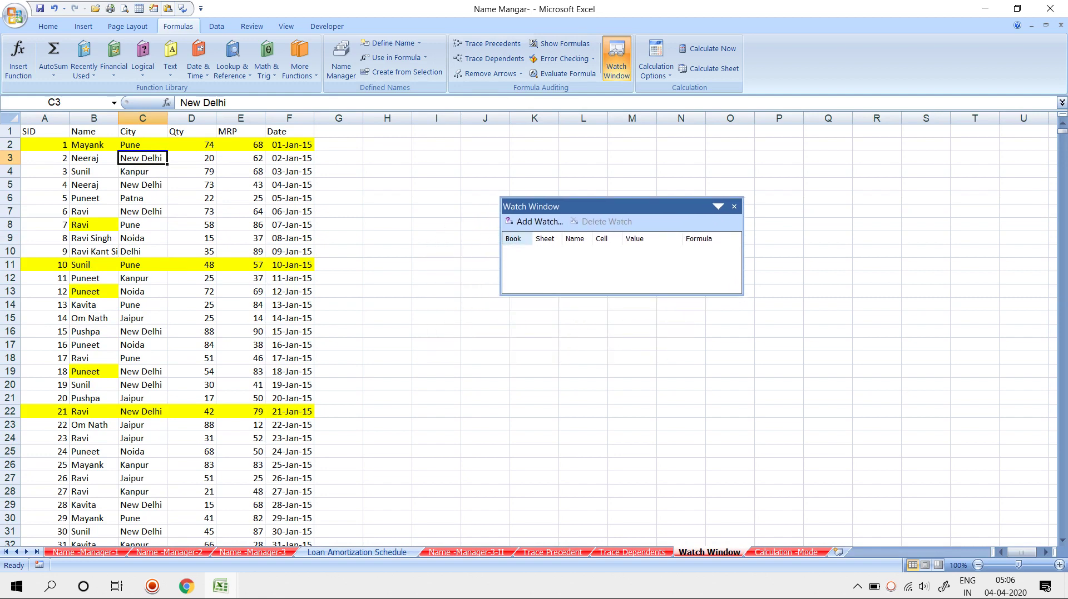
# Step: Add watches for cells A3:F3
pyautogui.click(535, 221)
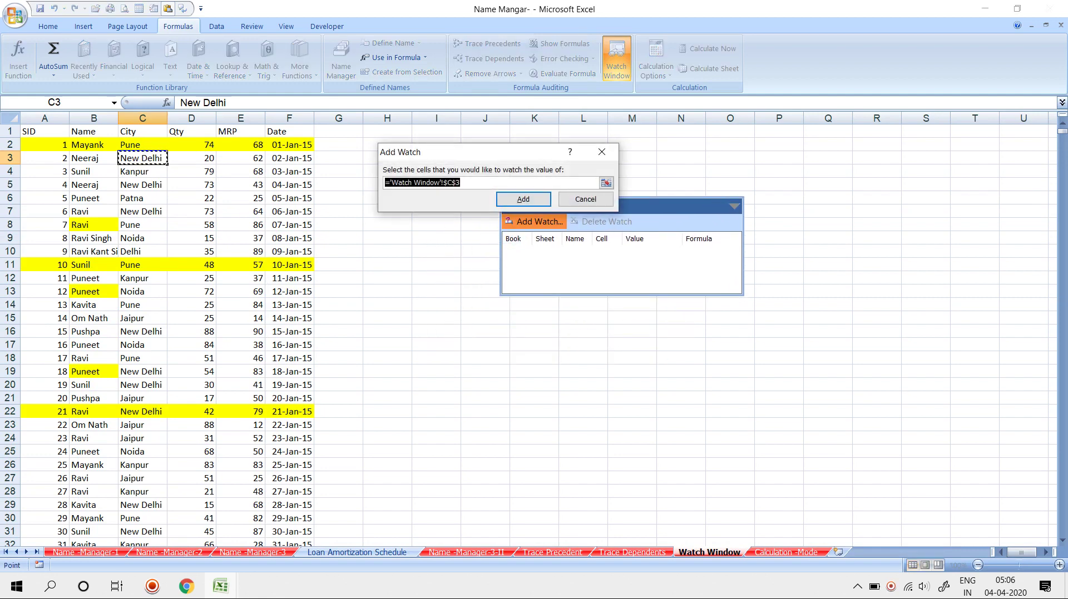
pyautogui.moveTo(33, 158); pyautogui.dragTo(309, 160)
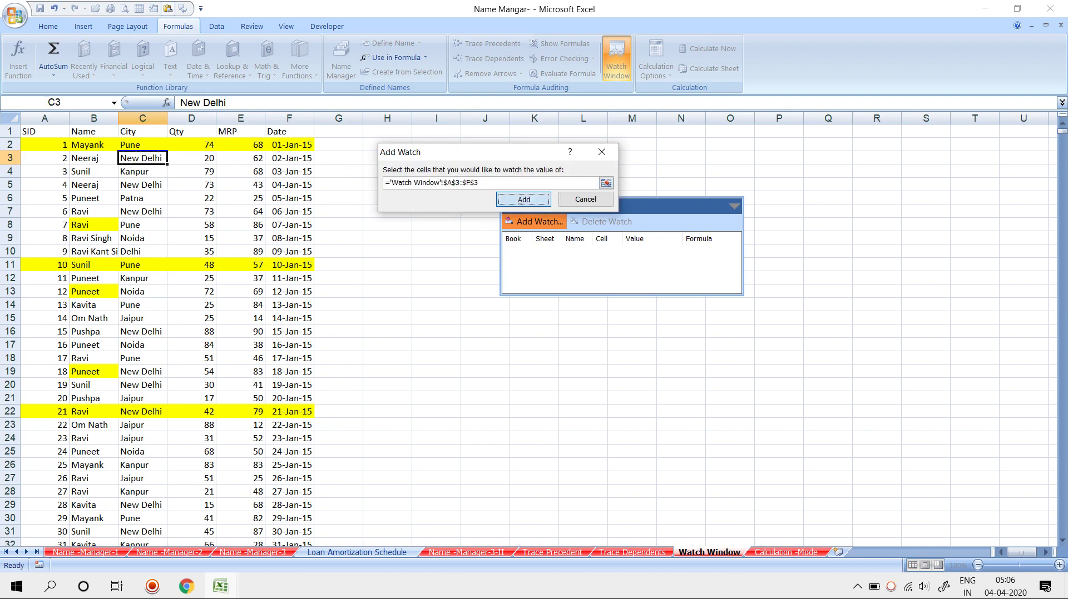
pyautogui.click(523, 199)
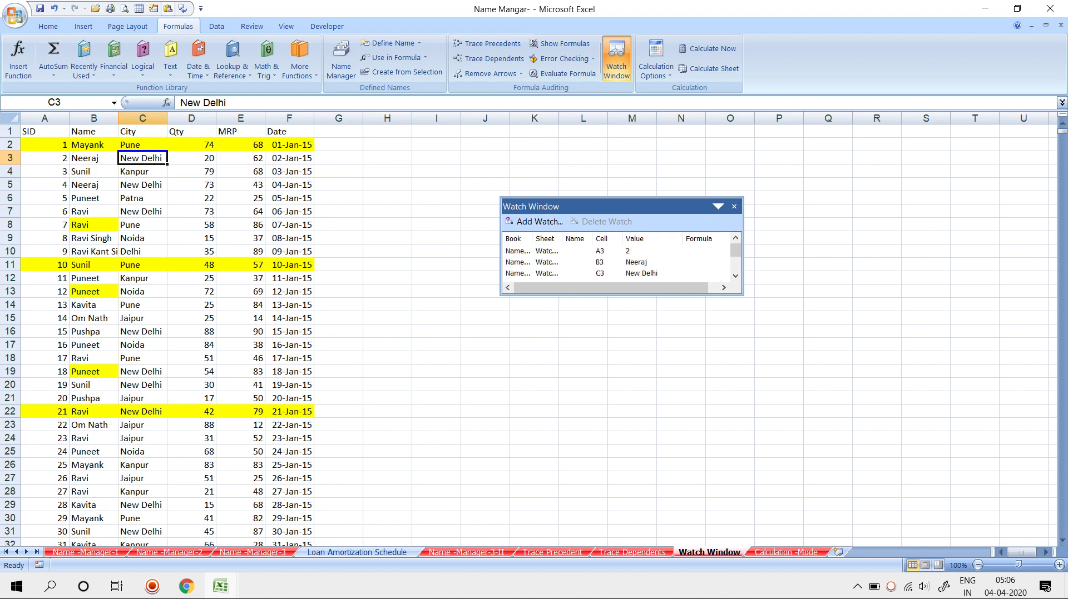
# Step: Delete the A3 through F3 watches one by one until the list is empty
pyautogui.click(531, 251)
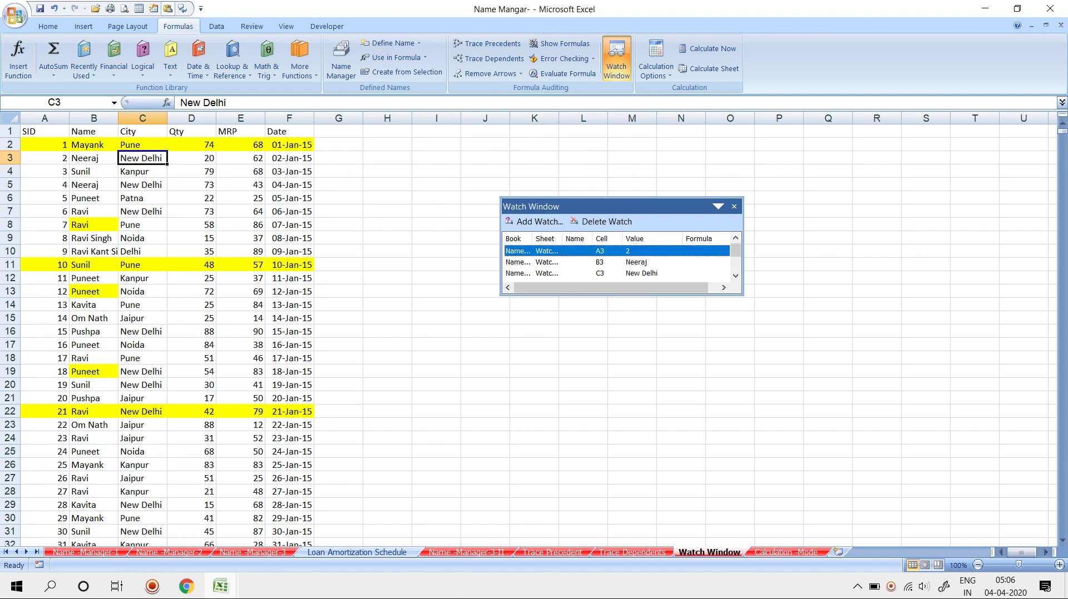
pyautogui.click(387, 224)
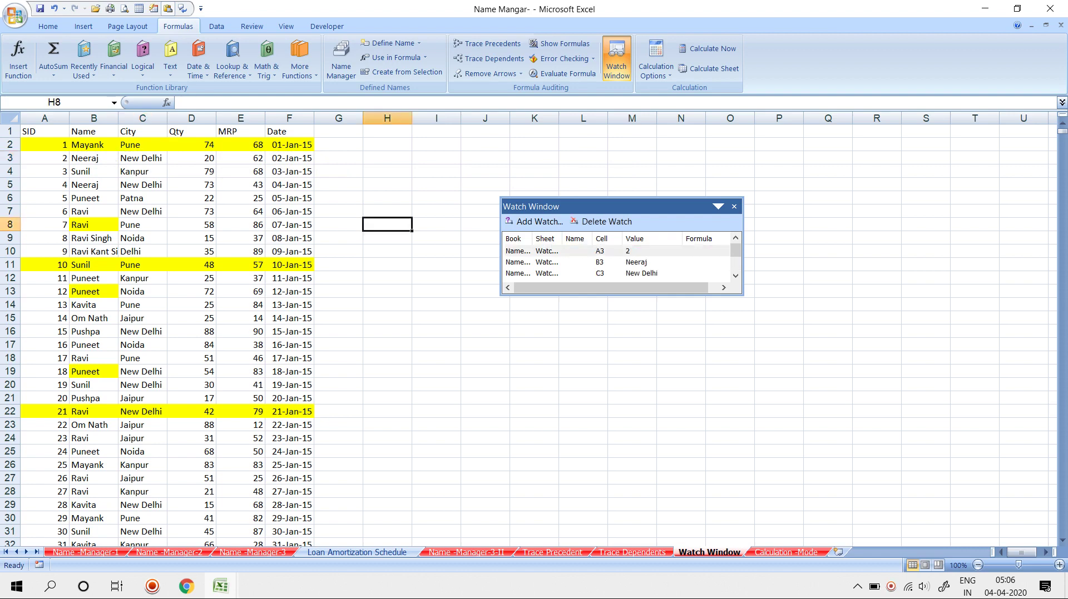
pyautogui.moveTo(45, 531); pyautogui.dragTo(289, 531)
pyautogui.click(602, 222)
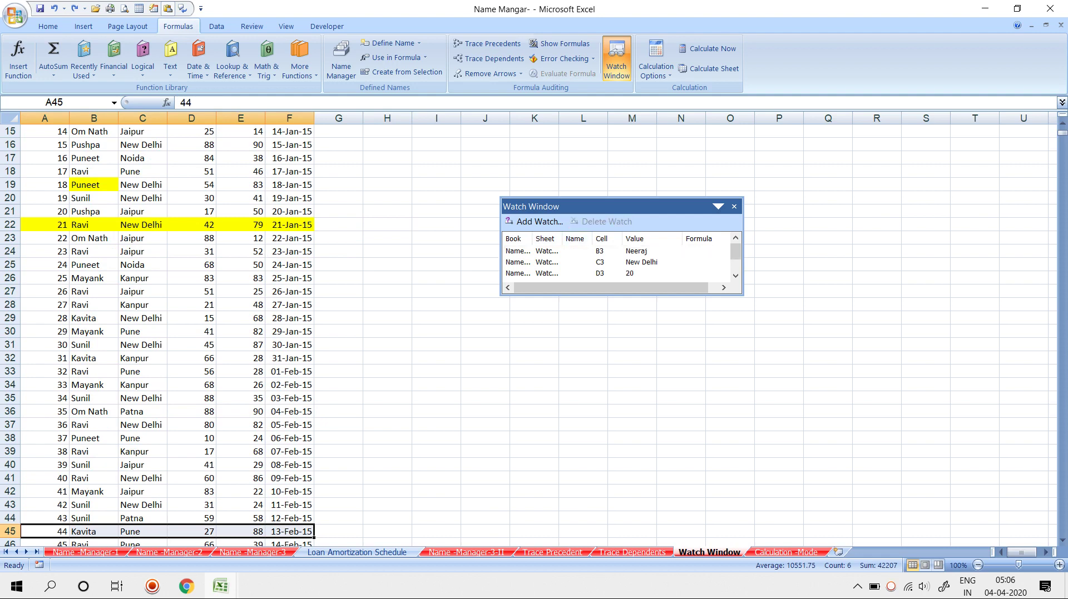
pyautogui.click(531, 262)
pyautogui.click(603, 222)
pyautogui.click(531, 251)
pyautogui.click(603, 222)
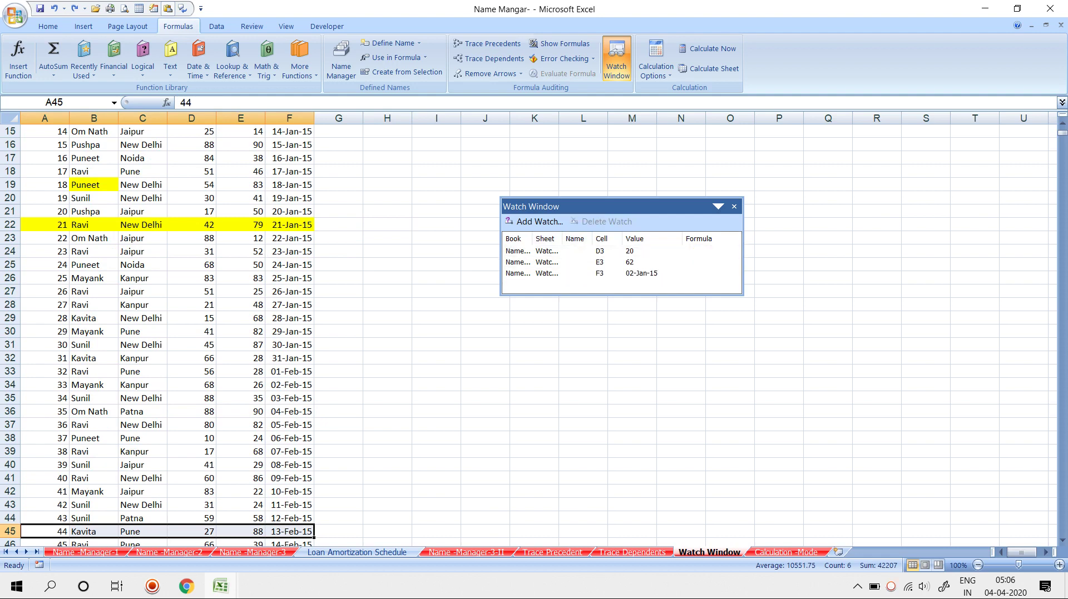
pyautogui.click(531, 251)
pyautogui.click(602, 222)
pyautogui.click(531, 250)
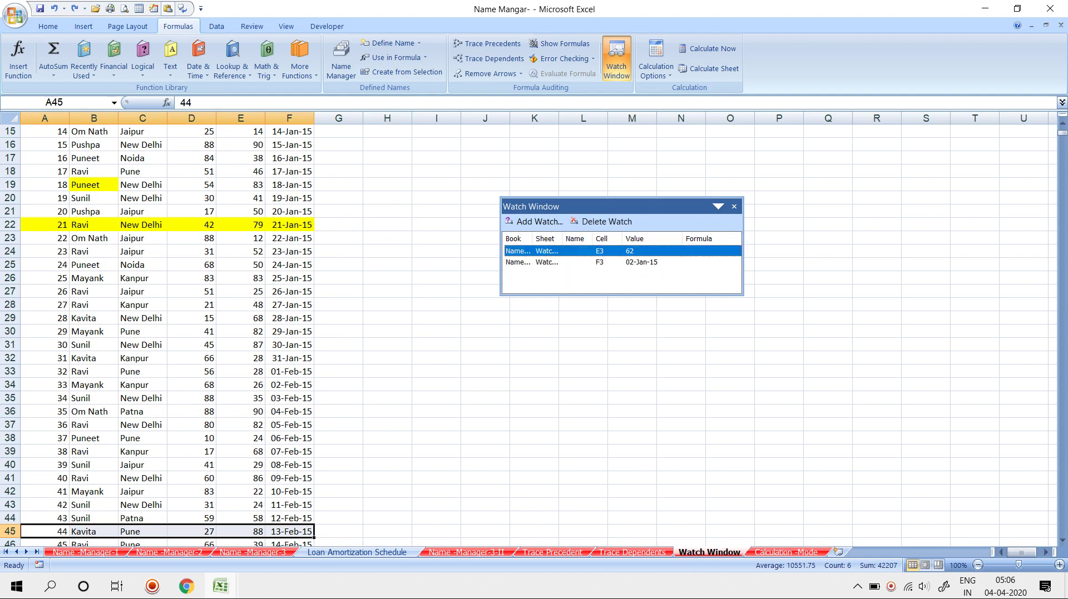
pyautogui.click(602, 221)
pyautogui.click(531, 251)
pyautogui.click(602, 222)
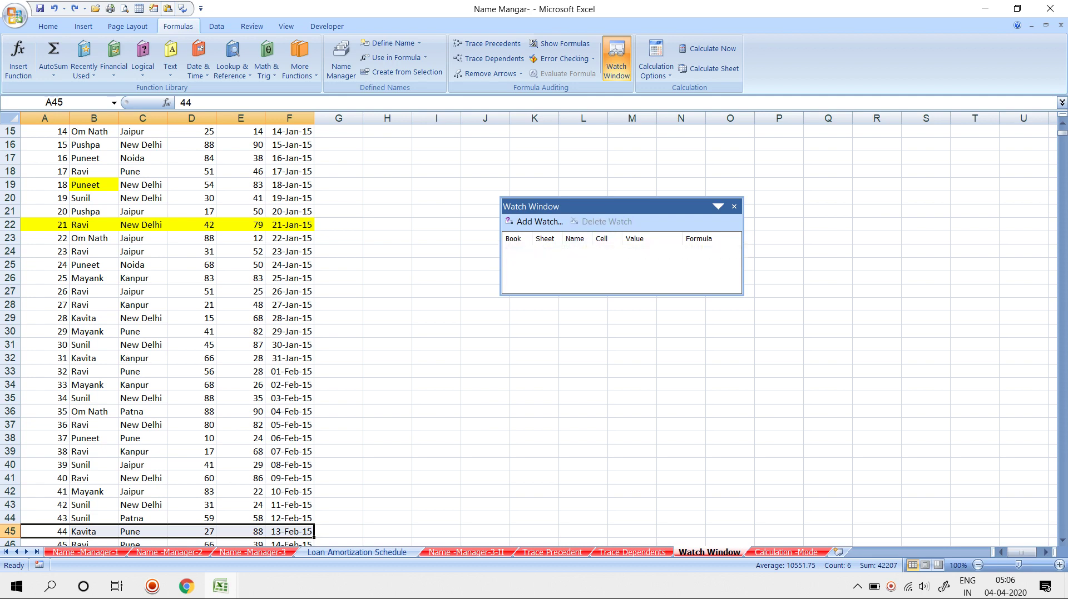
# Step: Add watches for cells D3 and D38
pyautogui.click(534, 221)
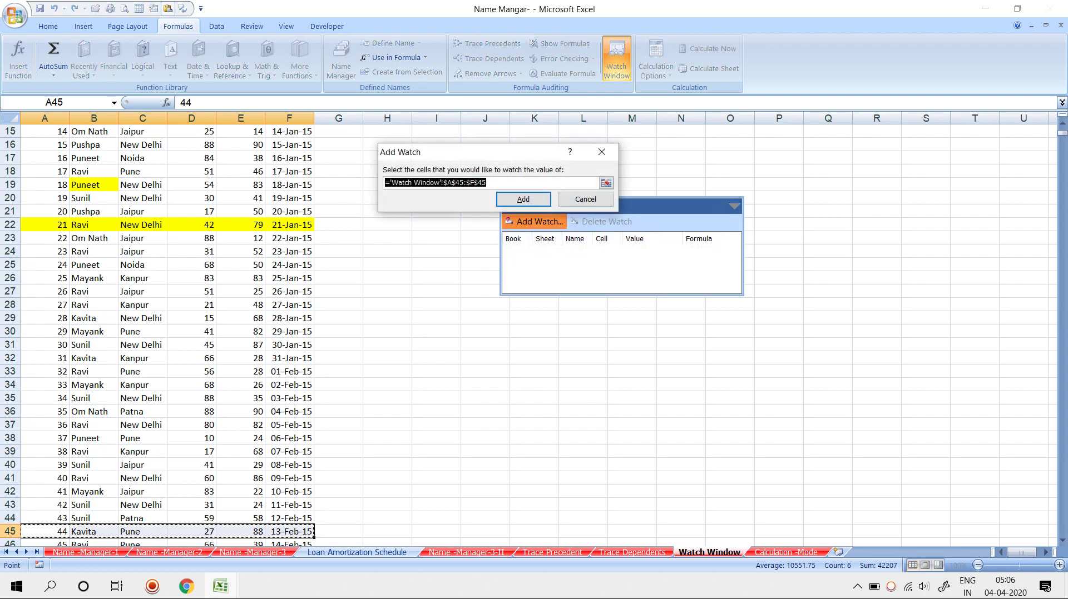
pyautogui.scroll(3, 157, 333)
pyautogui.scroll(2, 157, 333)
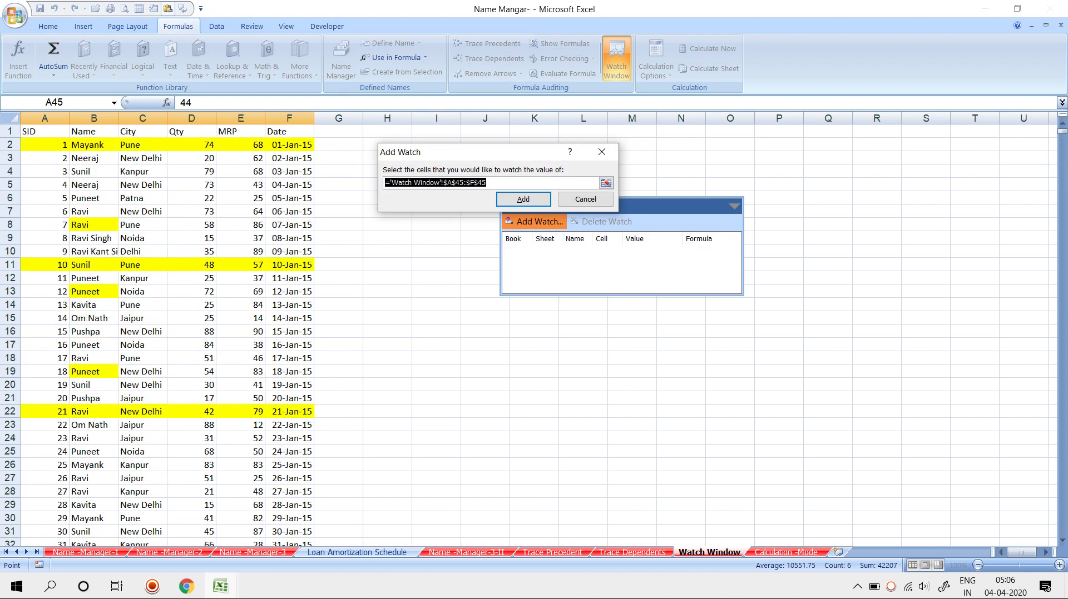
pyautogui.click(191, 158)
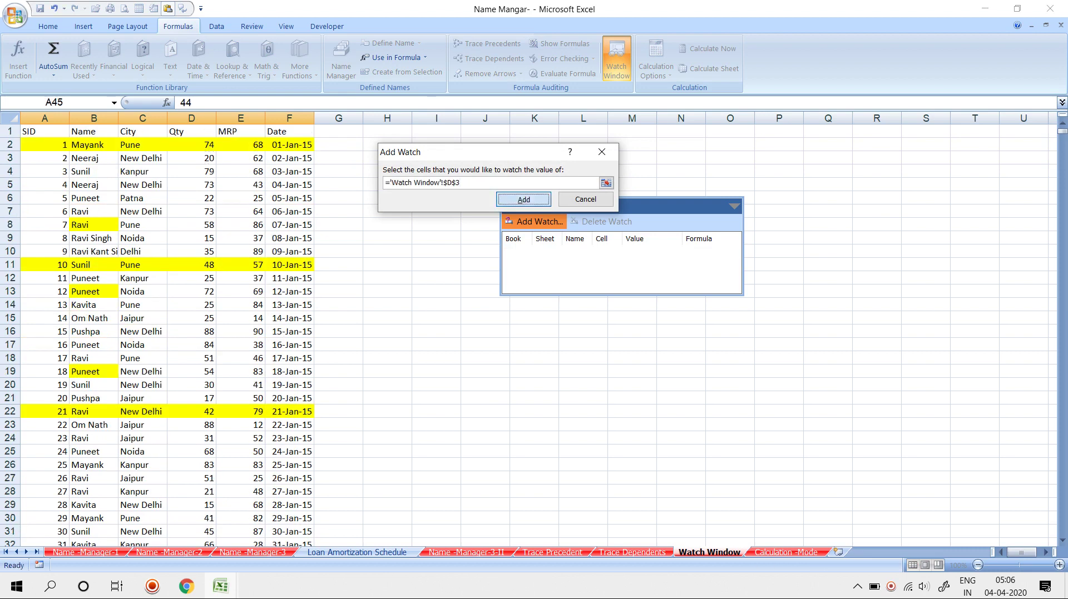
pyautogui.click(522, 199)
pyautogui.click(534, 221)
pyautogui.click(192, 238)
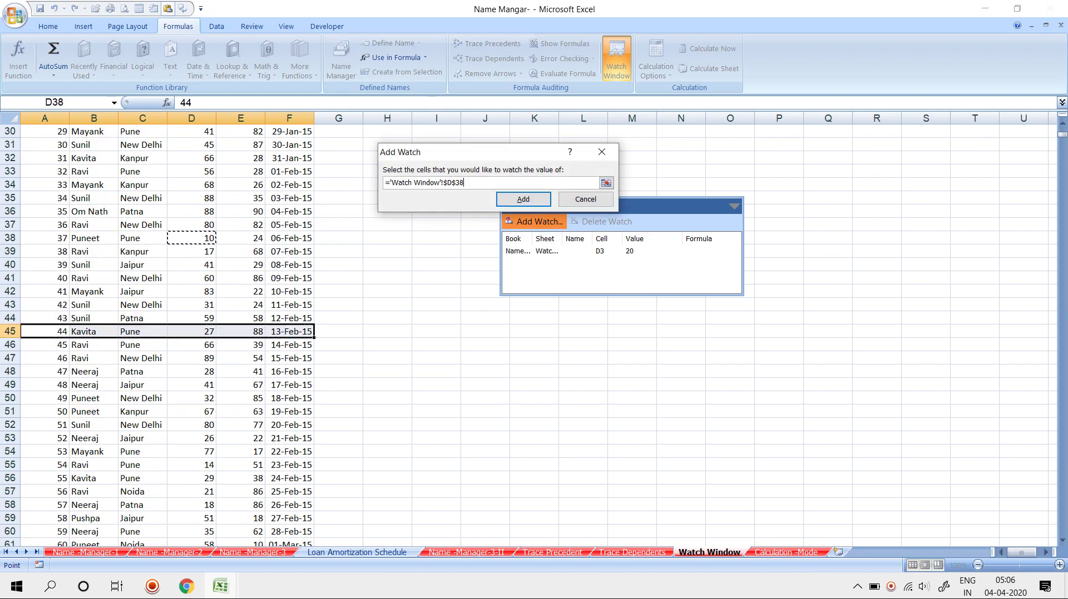
pyautogui.click(523, 199)
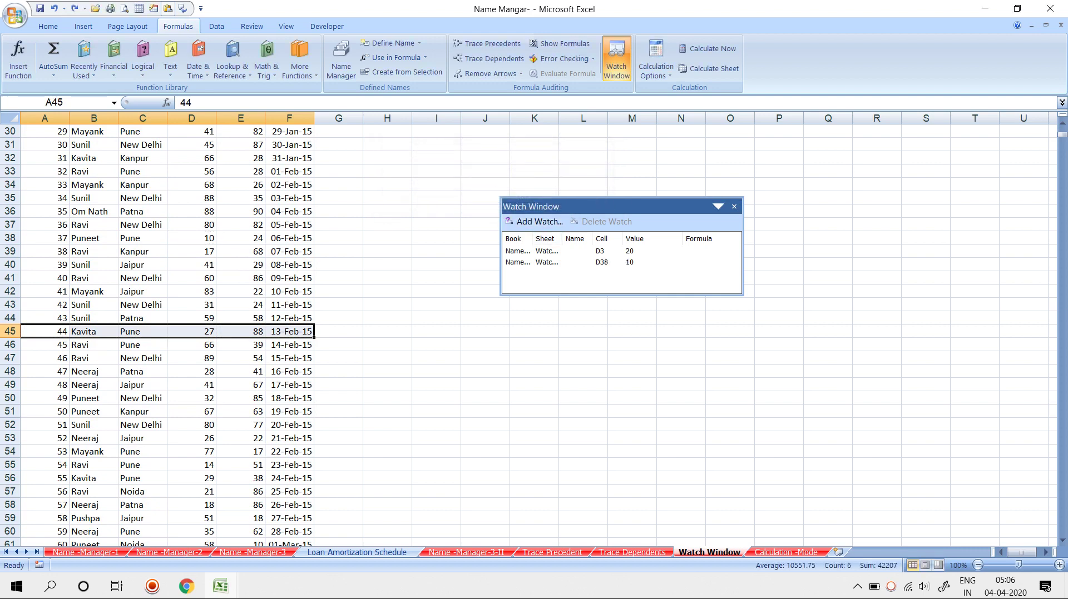
# Step: Add watches for cells D65 and D67, then select an empty cell
pyautogui.click(534, 222)
pyautogui.scroll(-3, 191, 333)
pyautogui.scroll(-2, 191, 333)
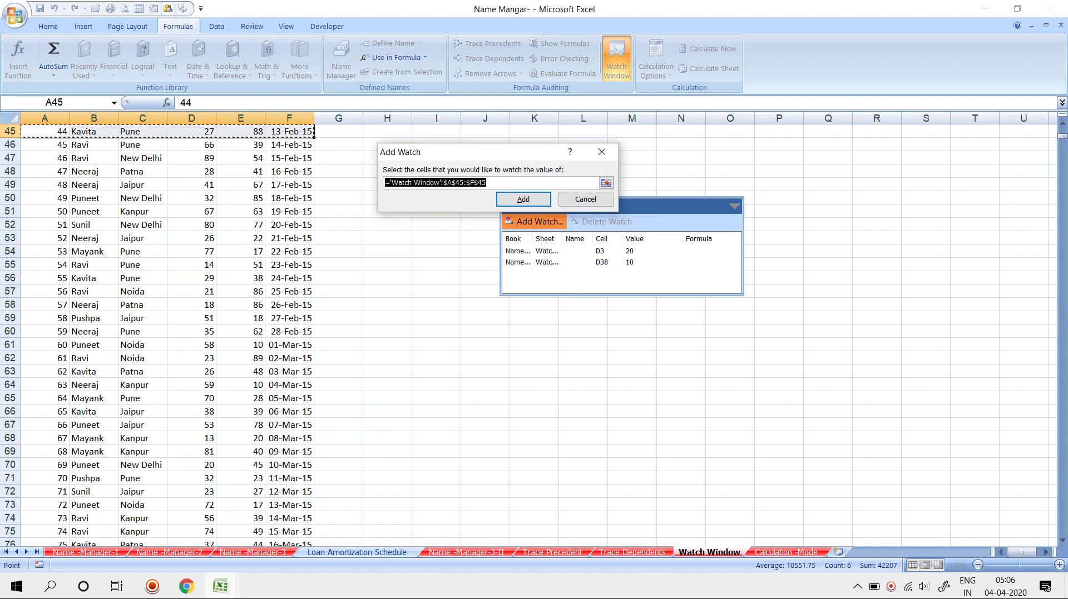
pyautogui.click(191, 398)
pyautogui.click(523, 199)
pyautogui.scroll(-1, 157, 333)
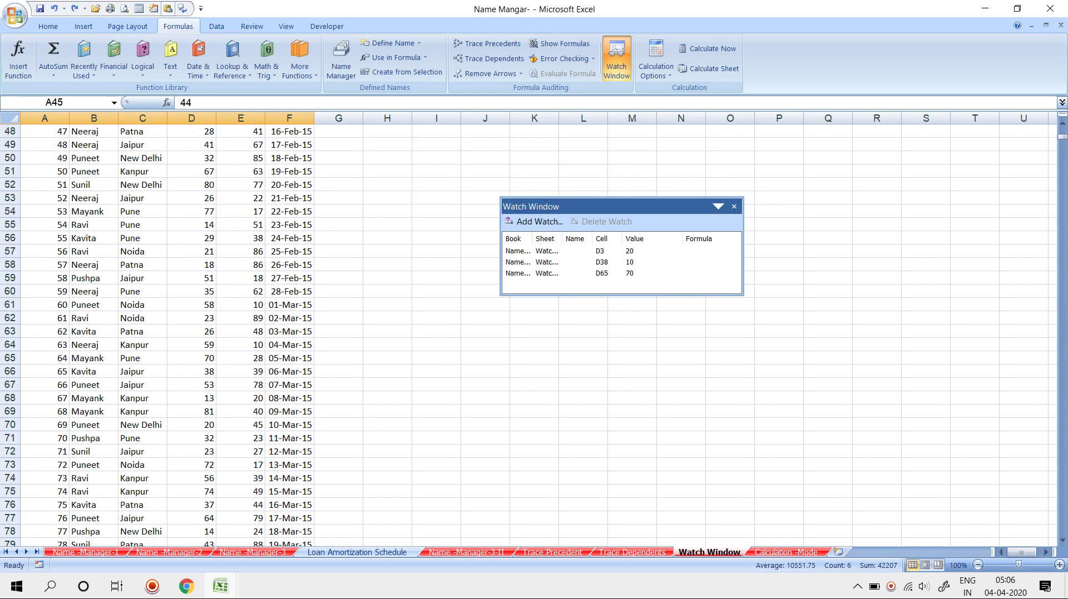
pyautogui.click(533, 222)
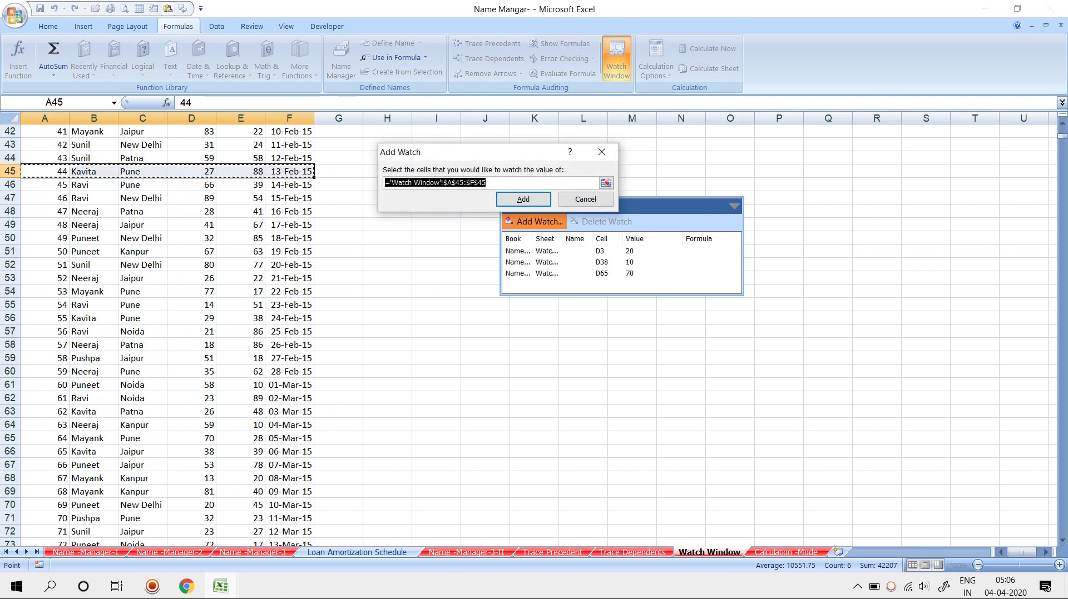
pyautogui.click(191, 465)
pyautogui.click(523, 199)
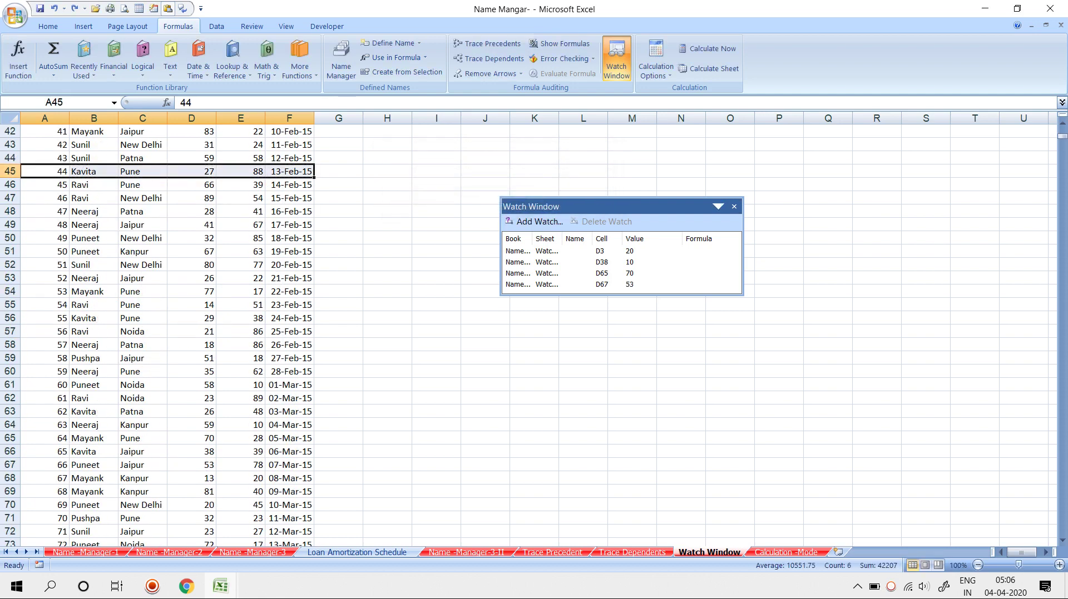
pyautogui.click(436, 184)
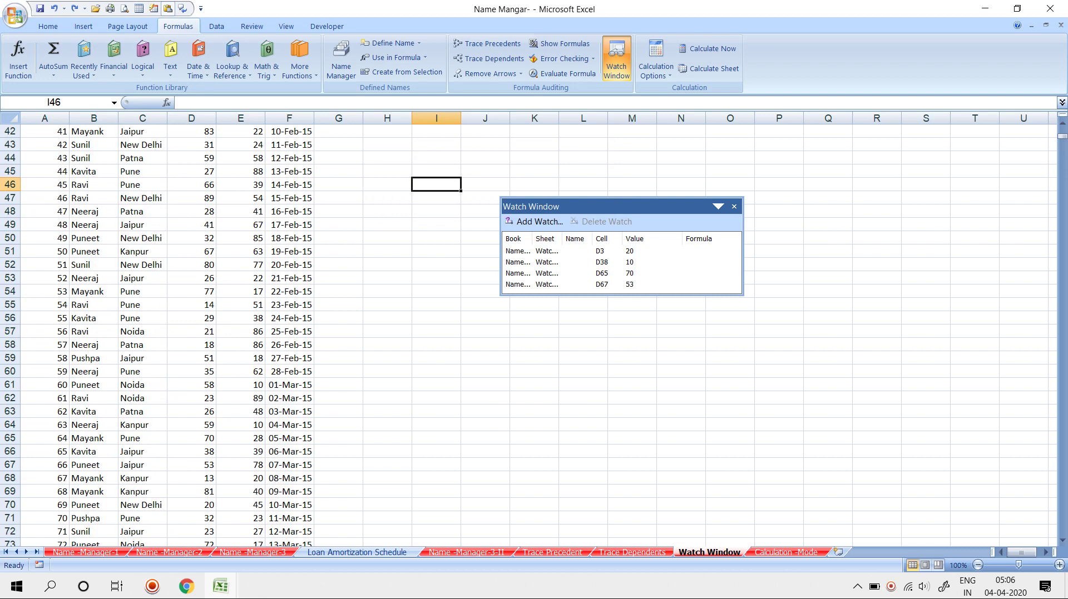
# Step: Jump to the watched cells D3, D38 and D67 from their watch entries
pyautogui.doubleClick(556, 251)
pyautogui.doubleClick(556, 262)
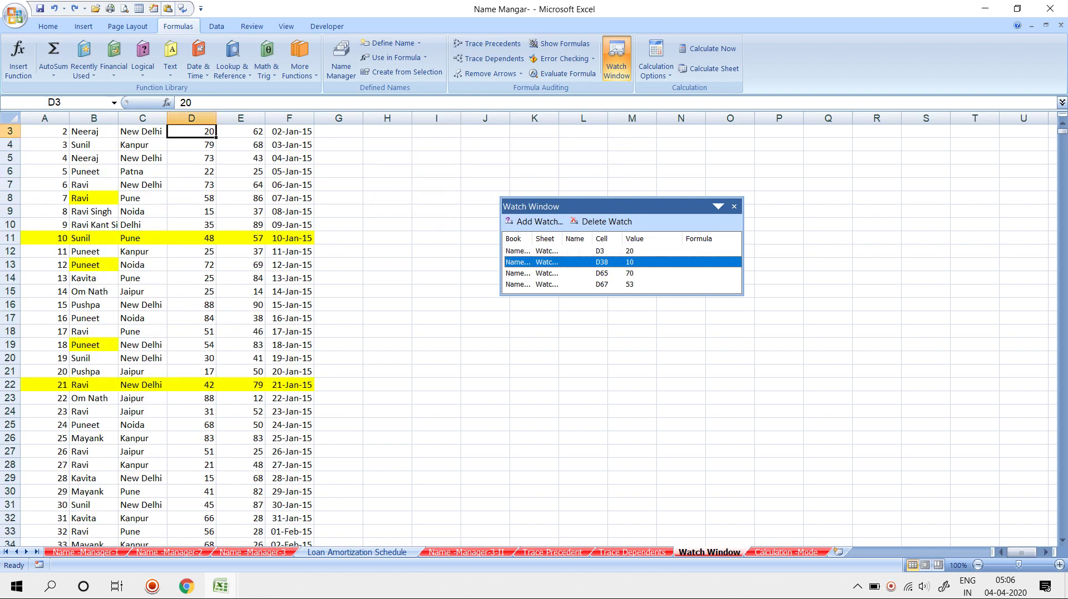
pyautogui.doubleClick(556, 284)
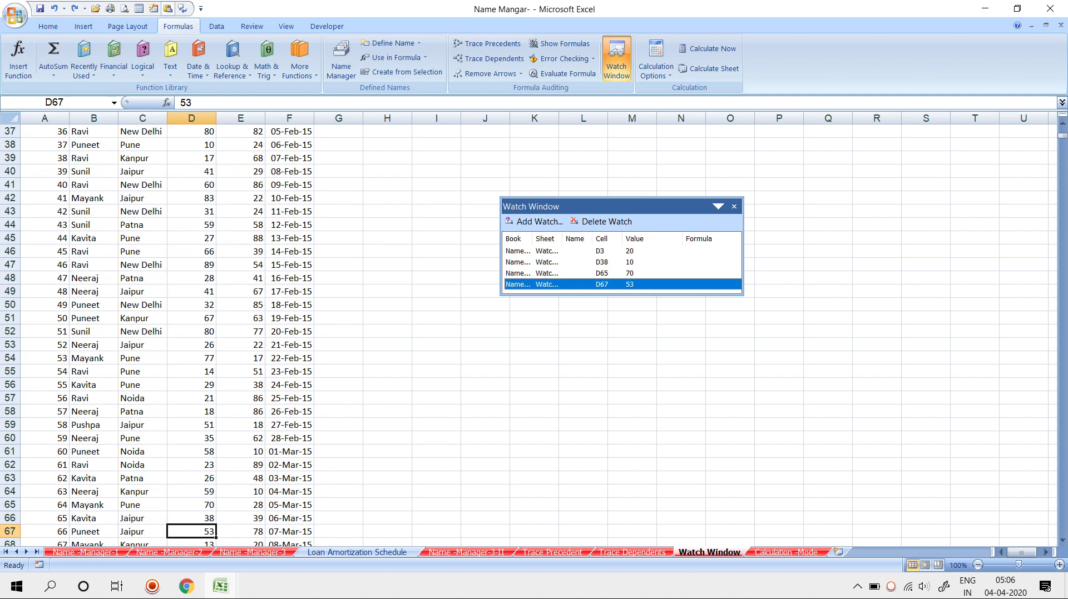
# Step: Delete the D67, D65, D38 and D3 watches, then close the Watch Window
pyautogui.click(604, 221)
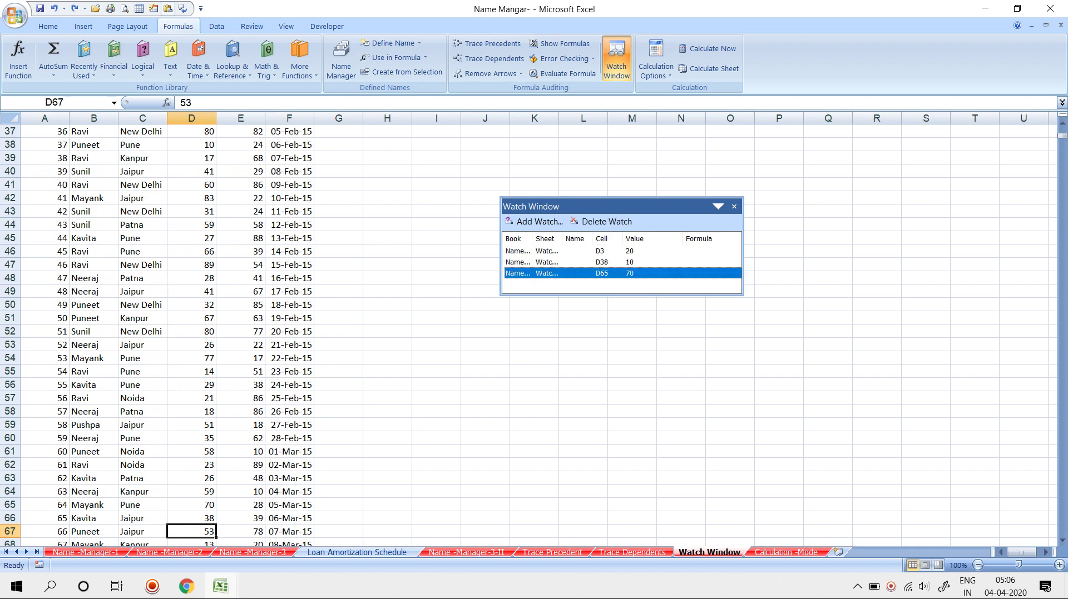
pyautogui.click(604, 221)
pyautogui.click(603, 221)
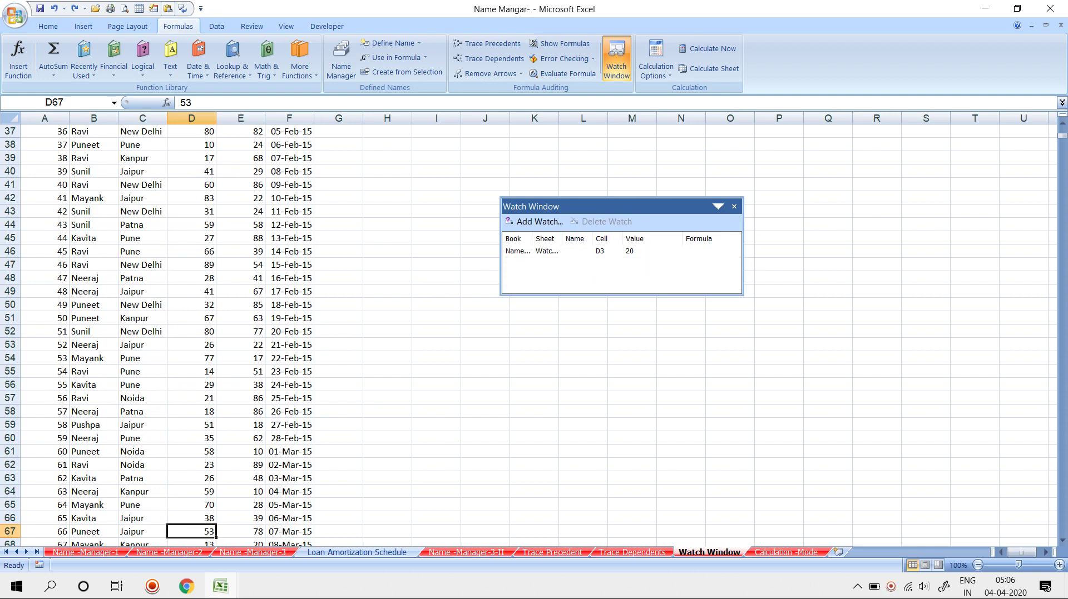
pyautogui.click(601, 251)
pyautogui.click(604, 222)
pyautogui.click(734, 207)
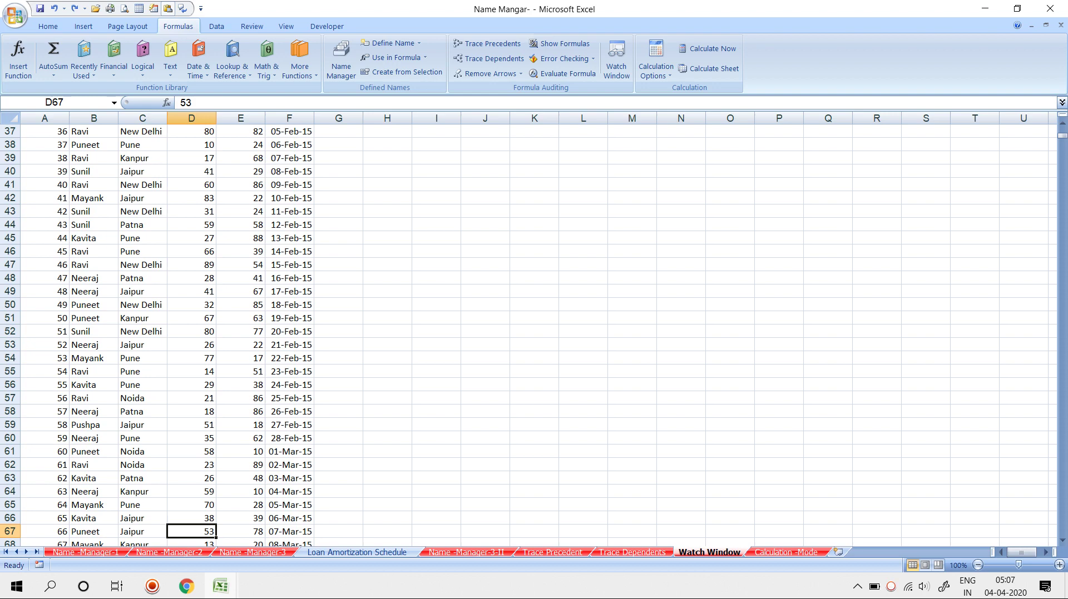
# Step: Go to the Calculation -Mode sheet and view the Calculation Options choices
pyautogui.hotkey('ctrl', 'pagedown')
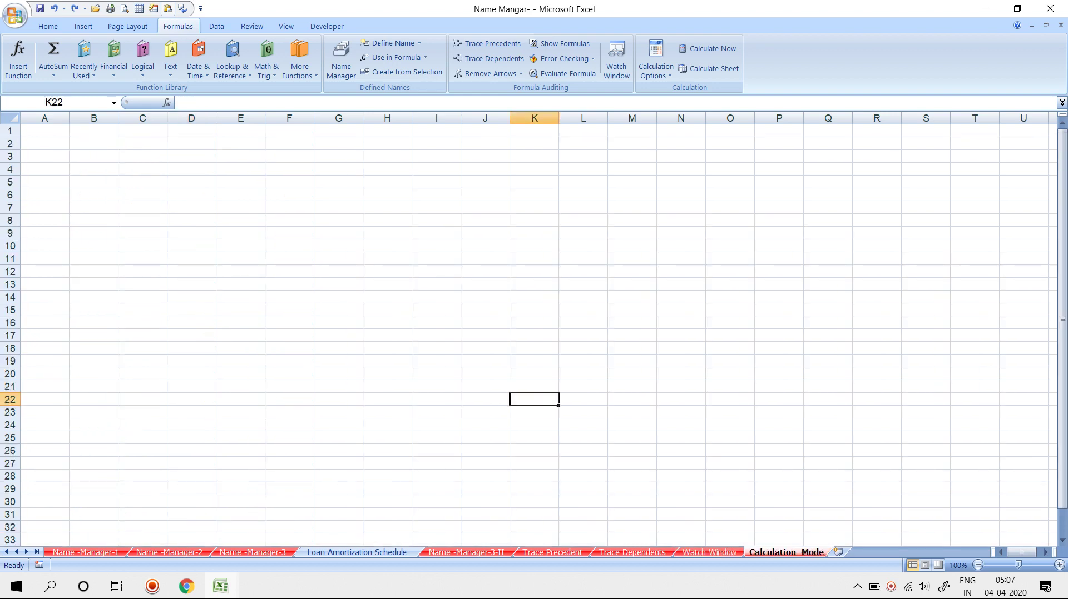
pyautogui.click(656, 58)
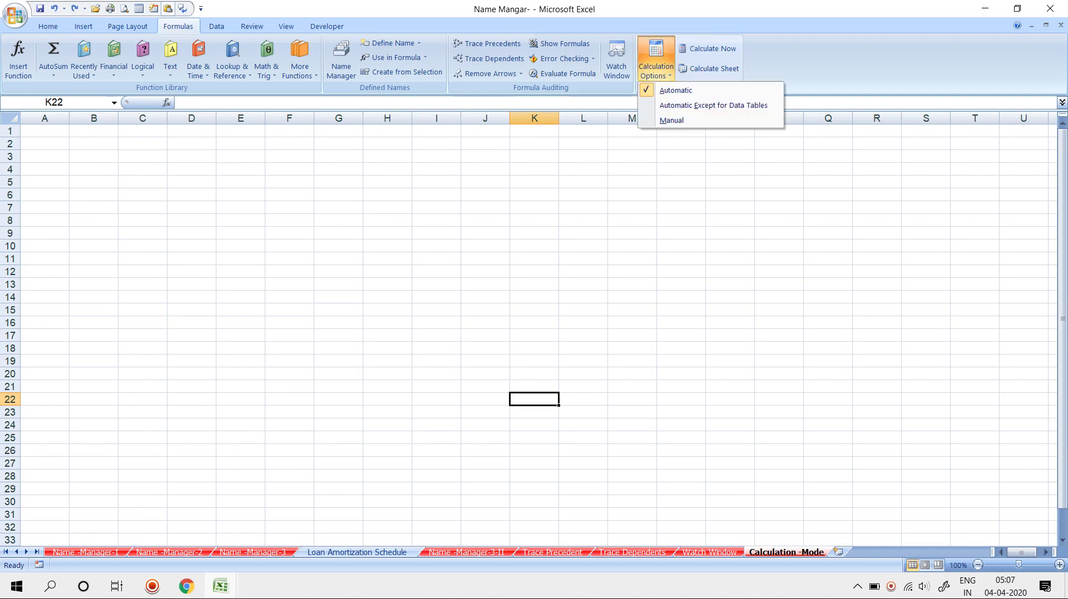
pyautogui.press('Escape')
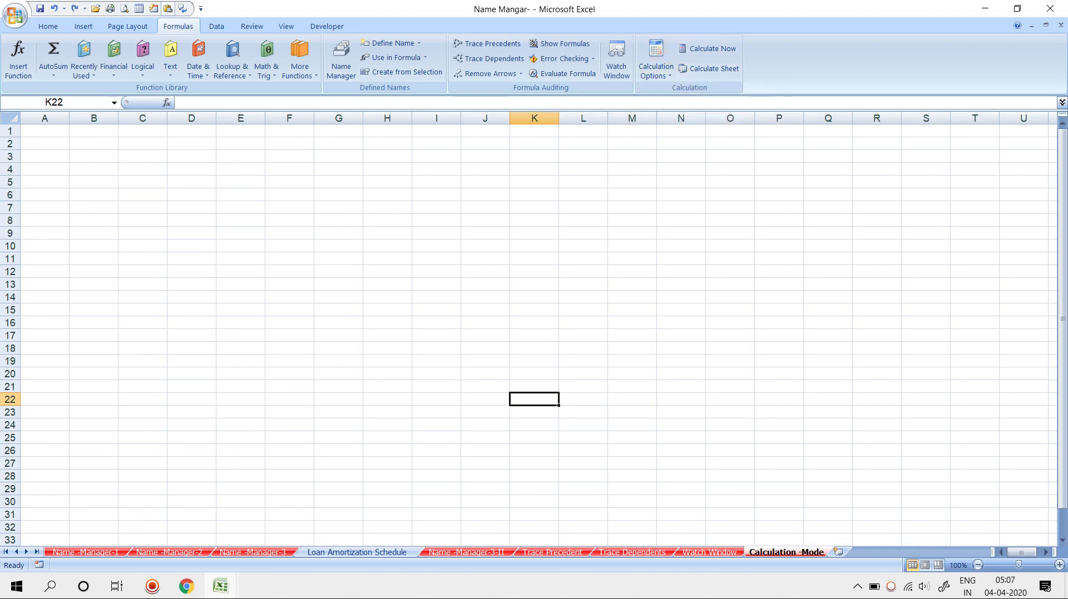
pyautogui.click(656, 58)
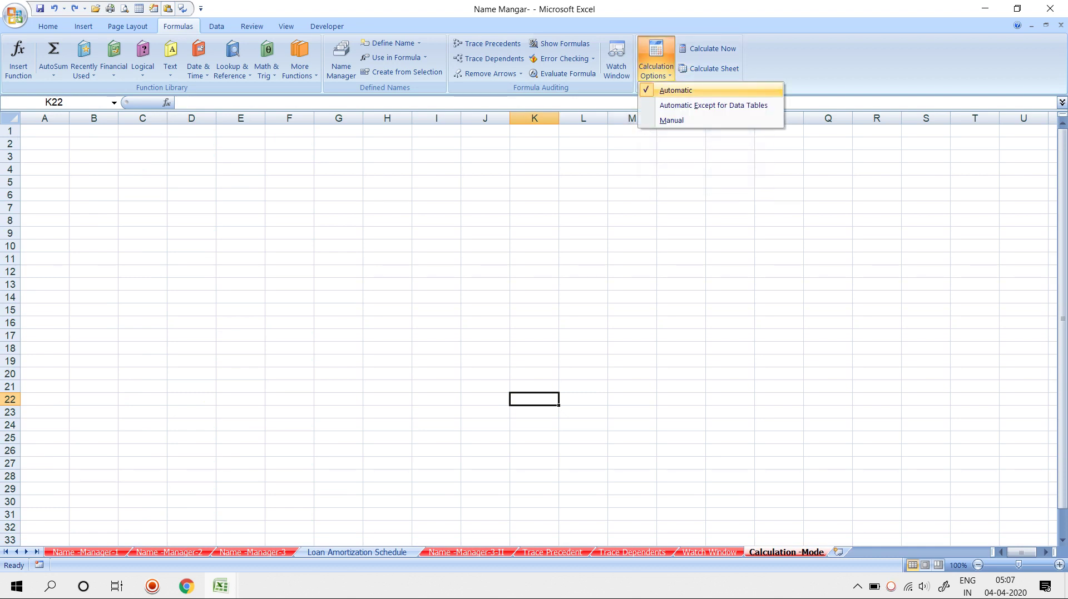
# Step: Enter 50 and 80 in J4:J5, AutoSum them in J6, then change J5 to 60
pyautogui.click(485, 169)
pyautogui.write('50')
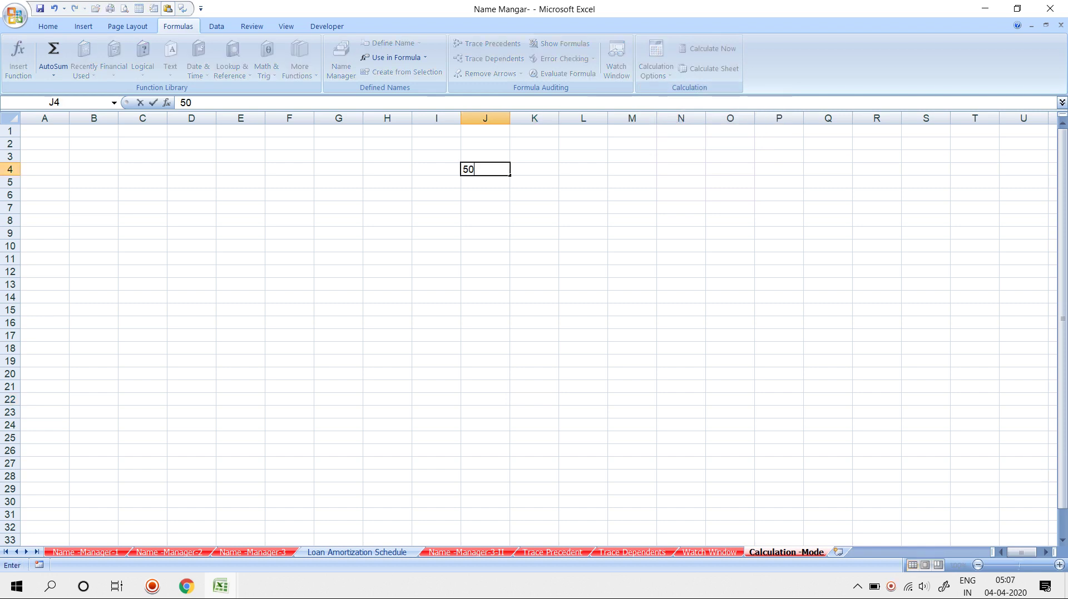
pyautogui.press('Return')
pyautogui.write('80')
pyautogui.press('Return')
pyautogui.hotkey('alt', '=')
pyautogui.press('Return')
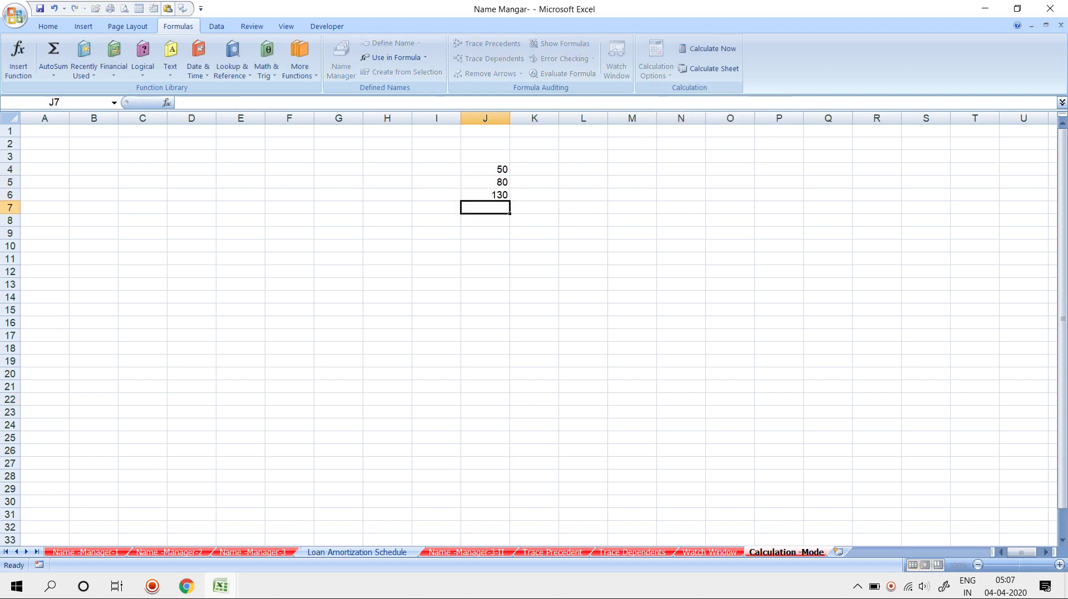
pyautogui.press('Up')
pyautogui.press('Up')
pyautogui.write('60')
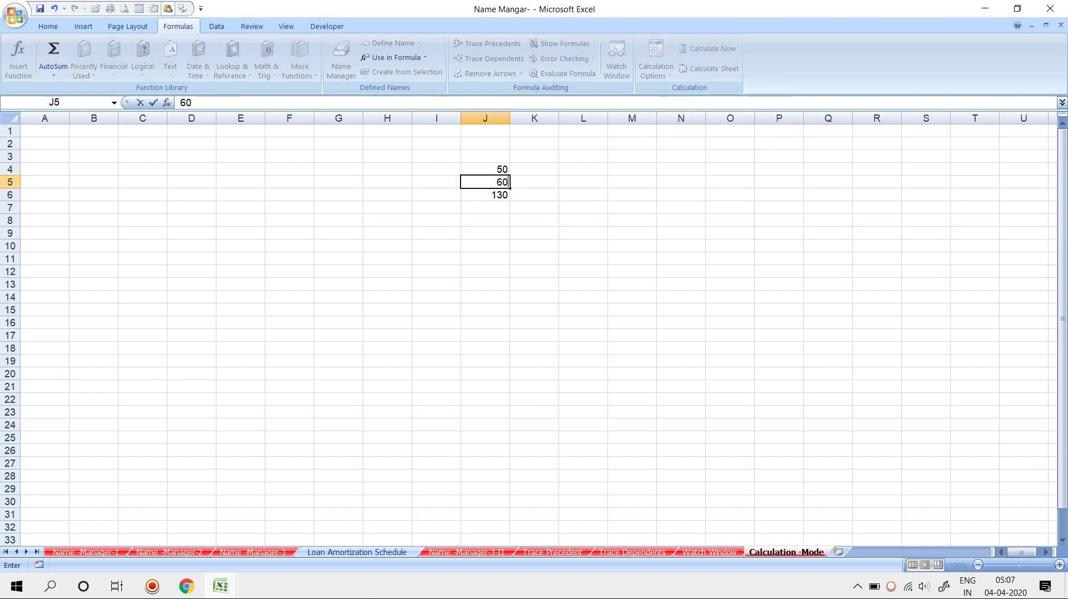
pyautogui.press('Return')
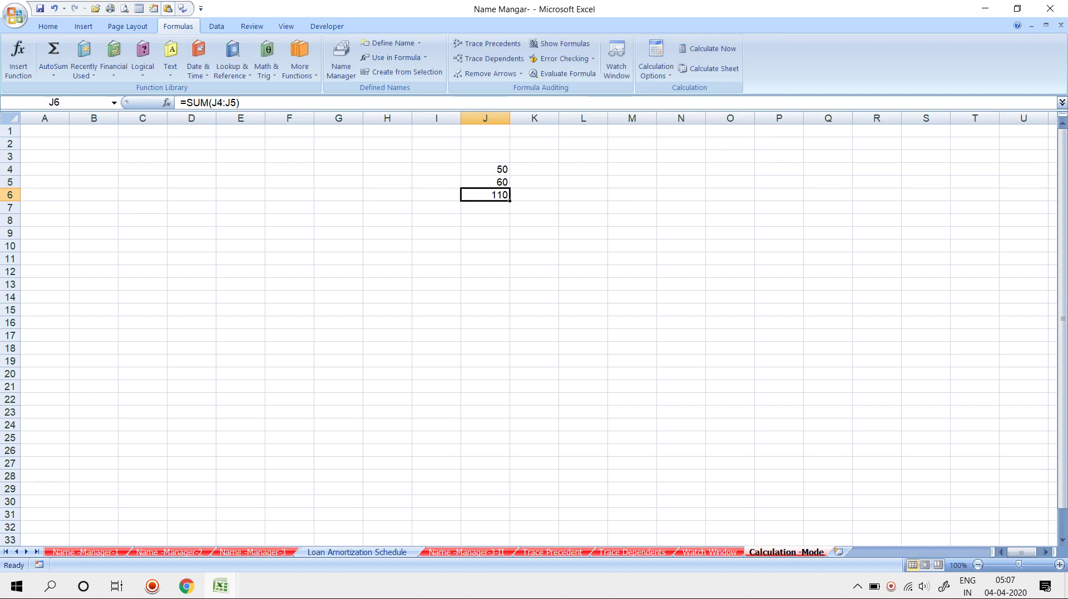
pyautogui.click(655, 61)
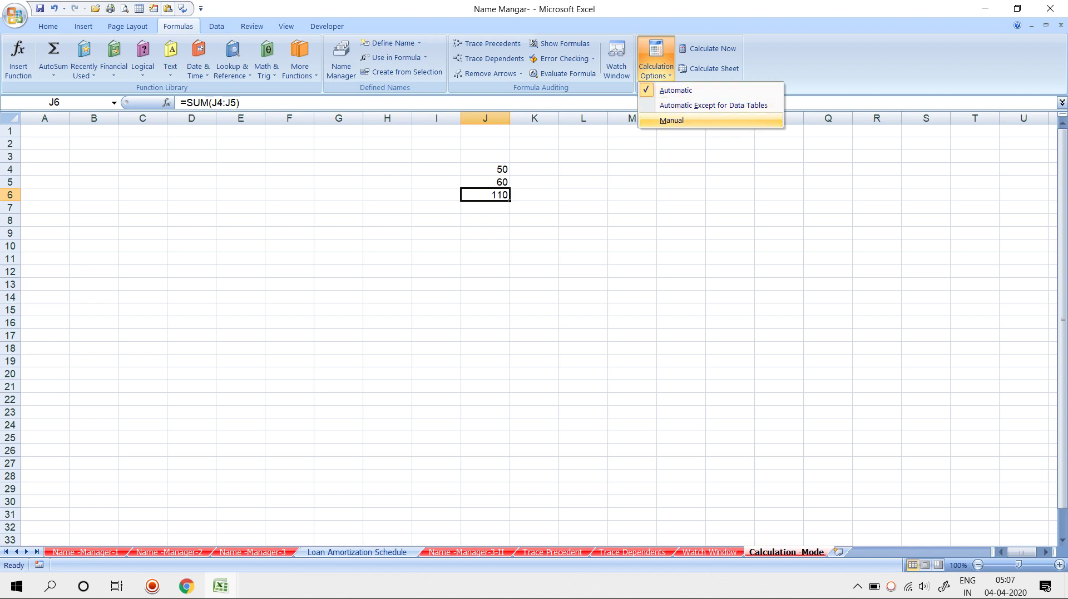
# Step: Set the calculation mode to Manual, briefly toggling back to Automatic in between
pyautogui.click(671, 120)
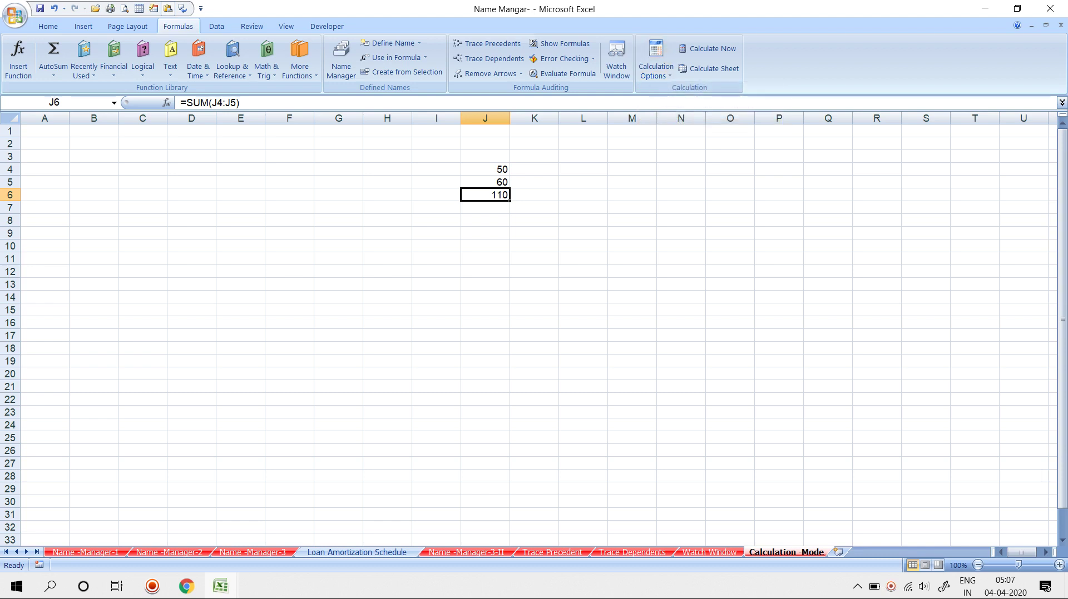
pyautogui.click(656, 59)
pyautogui.click(668, 91)
pyautogui.click(655, 58)
pyautogui.click(667, 117)
# Step: Enter 50 in J5, leaving the J6 total stale under manual calculation
pyautogui.click(484, 182)
pyautogui.write('50')
pyautogui.press('Return')
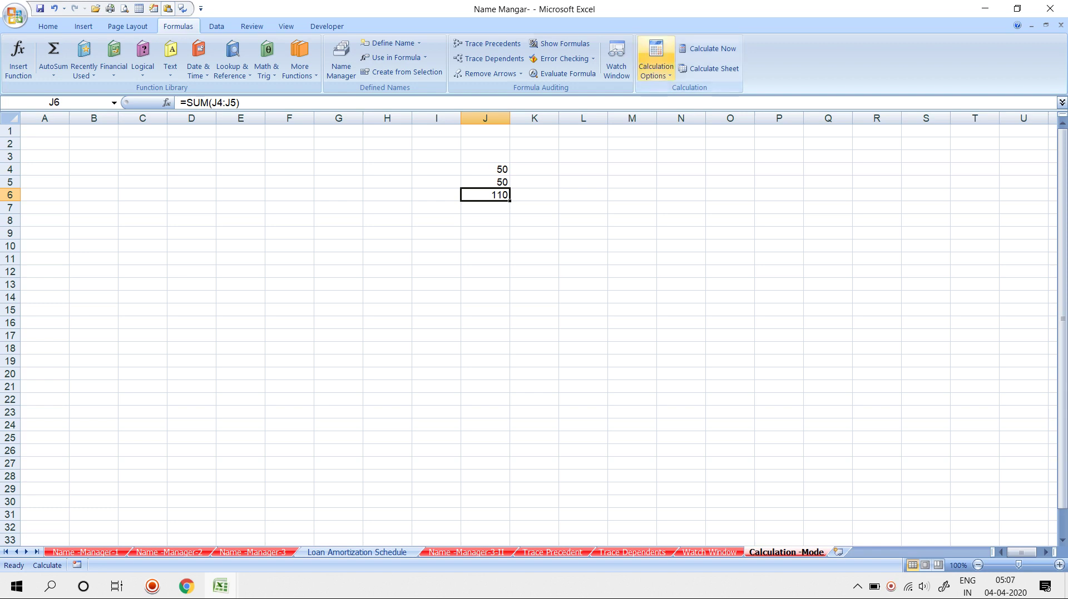
# Step: Switch calculation to Automatic so J6 updates to 100, and recalculate the workbook
pyautogui.click(655, 61)
pyautogui.click(675, 90)
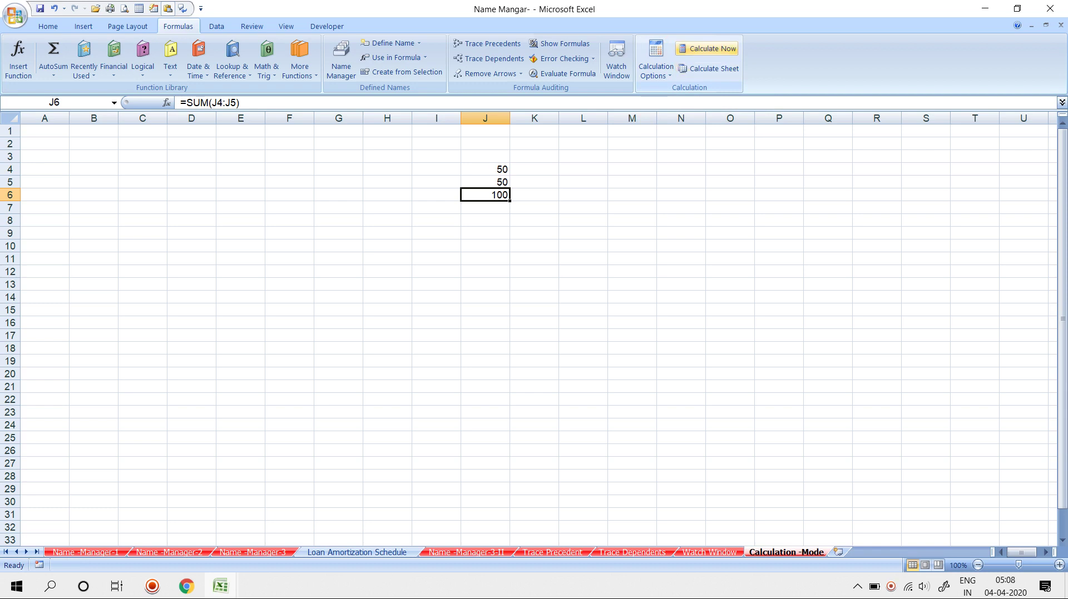
pyautogui.click(707, 48)
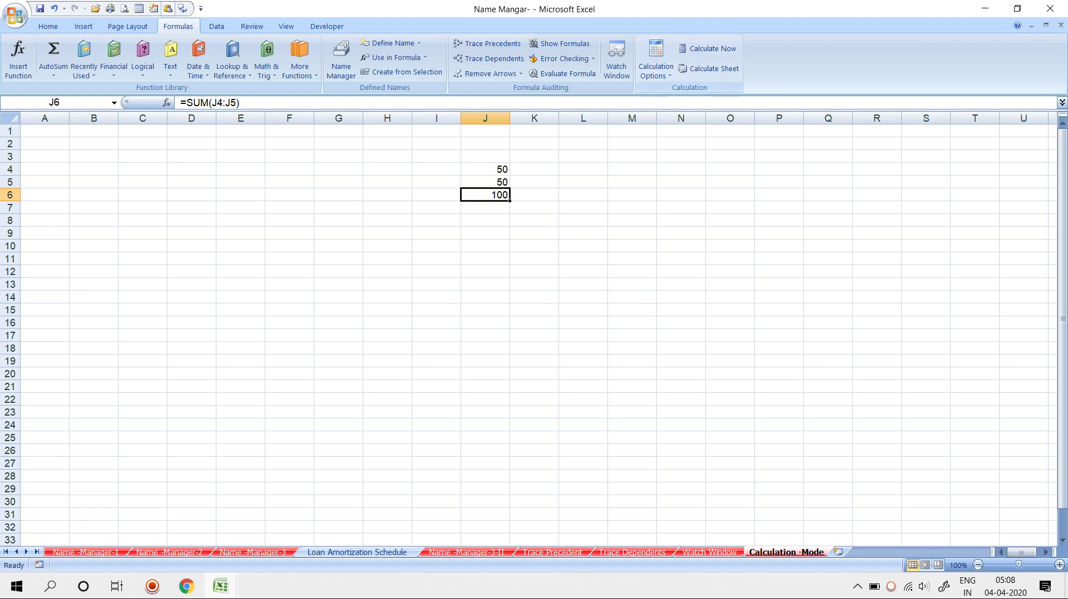
# Step: Return calculation to Manual and enter 80 in J5
pyautogui.click(655, 61)
pyautogui.click(667, 119)
pyautogui.click(485, 182)
pyautogui.write('80')
pyautogui.press('Return')
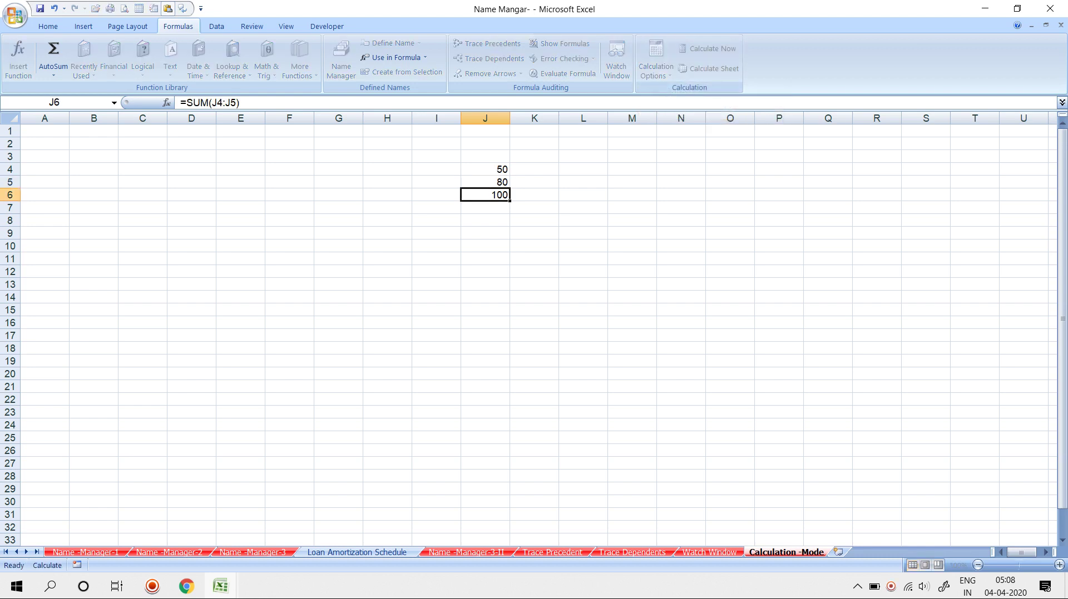
# Step: Recalculate with Calculate Now and Calculate Sheet so J6 shows 130
pyautogui.click(583, 182)
pyautogui.click(706, 49)
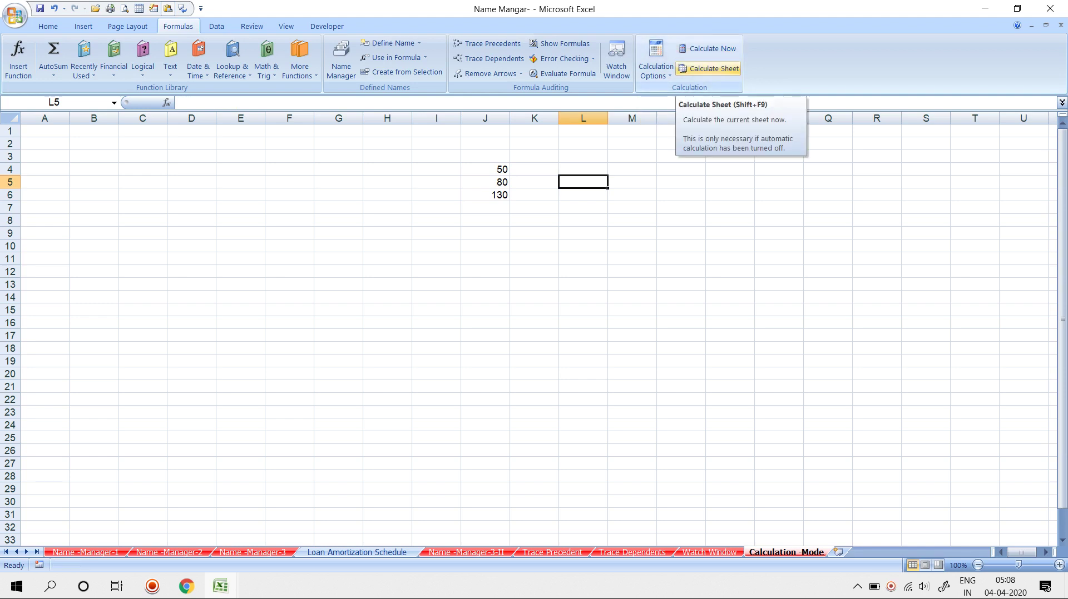
pyautogui.click(706, 69)
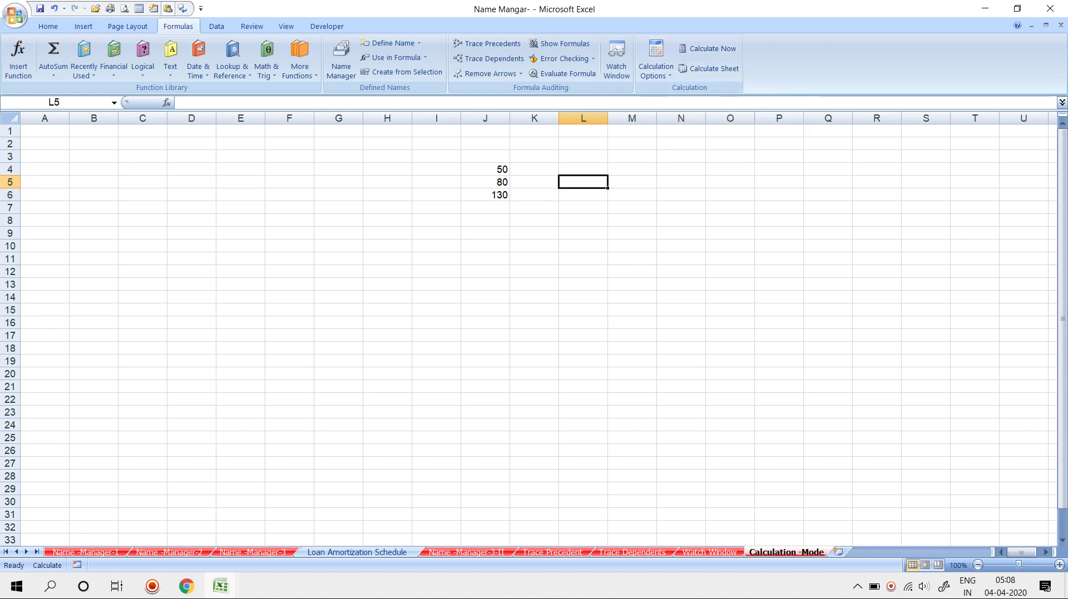